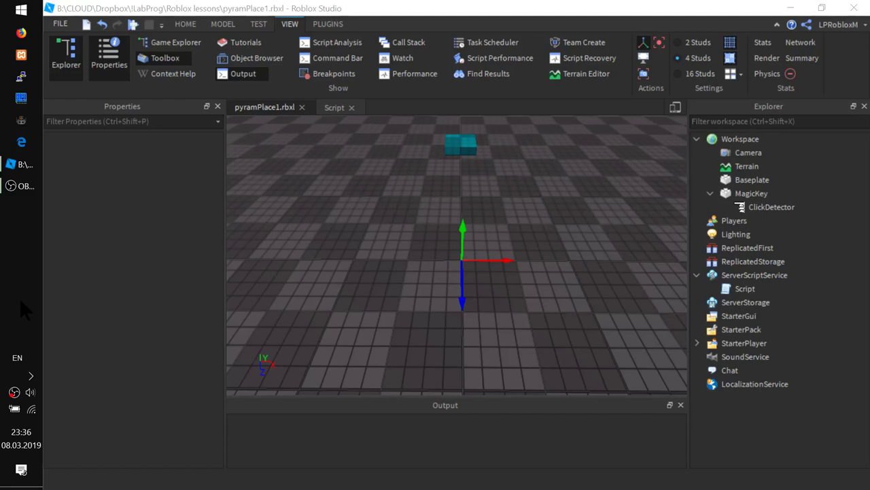
# - Orbit the baseplate view and bring up the Command Bar holding a=Instance.new("Part", workspace)
pyautogui.click(385, 278)
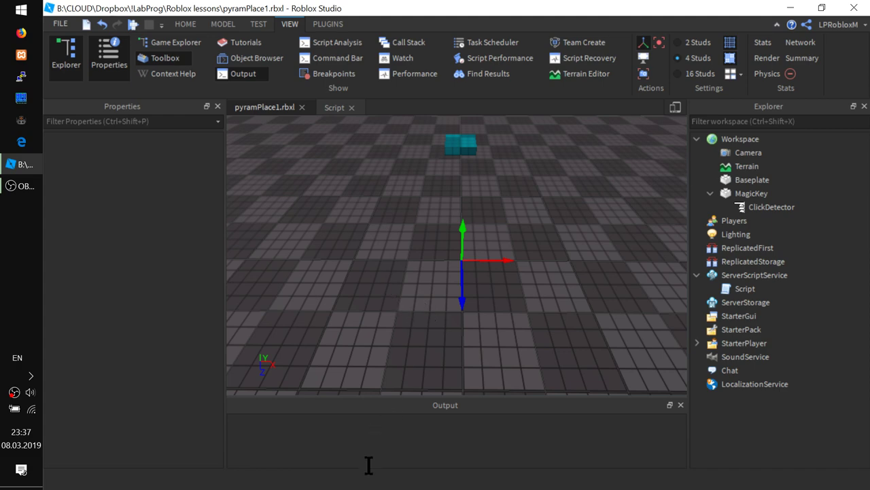
pyautogui.moveTo(426, 292); pyautogui.dragTo(425, 293, button='right')
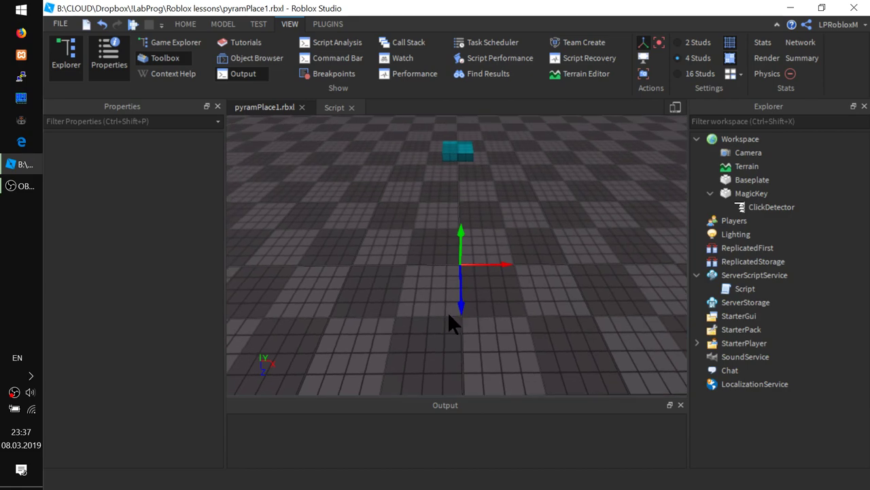
pyautogui.moveTo(429, 311); pyautogui.dragTo(410, 310, button='right')
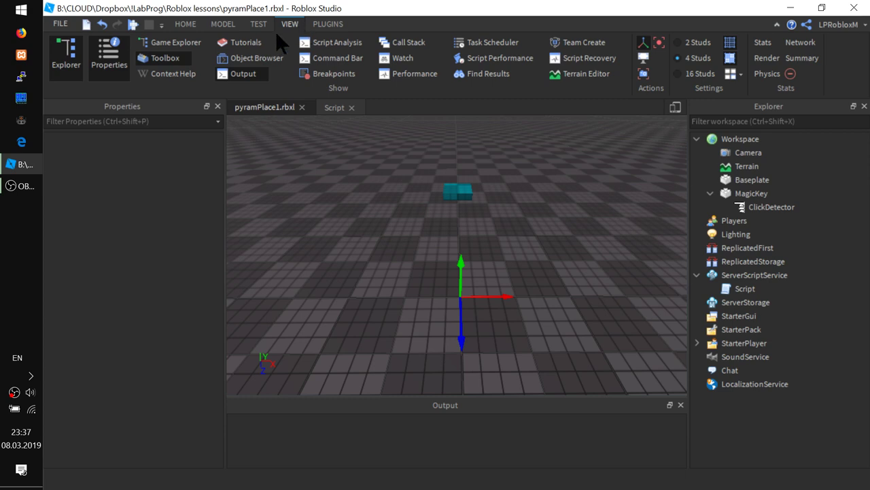
pyautogui.click(348, 60)
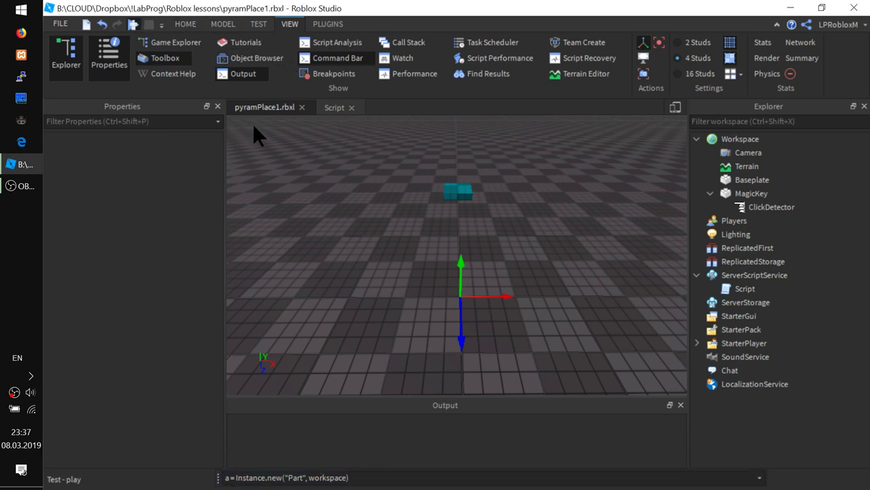
# - Start a play test, walk the avatar near the teal part, and run the Instance.new Part command
pyautogui.press('F5')
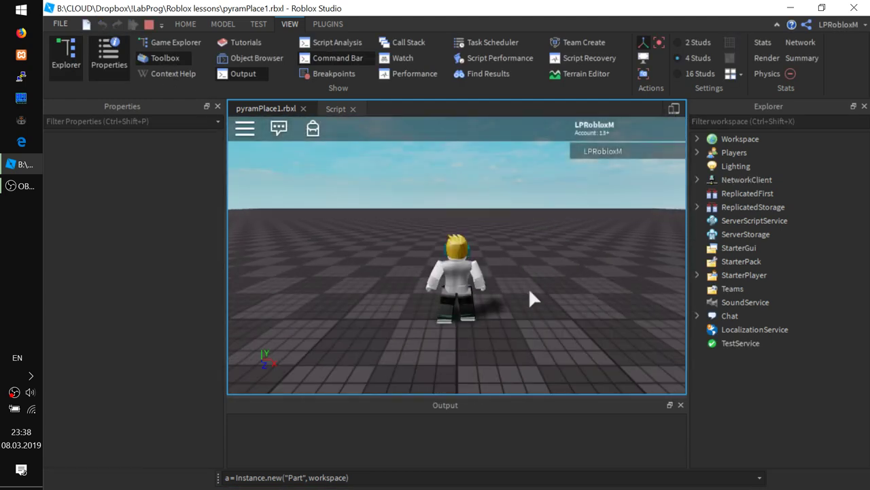
pyautogui.press('d')
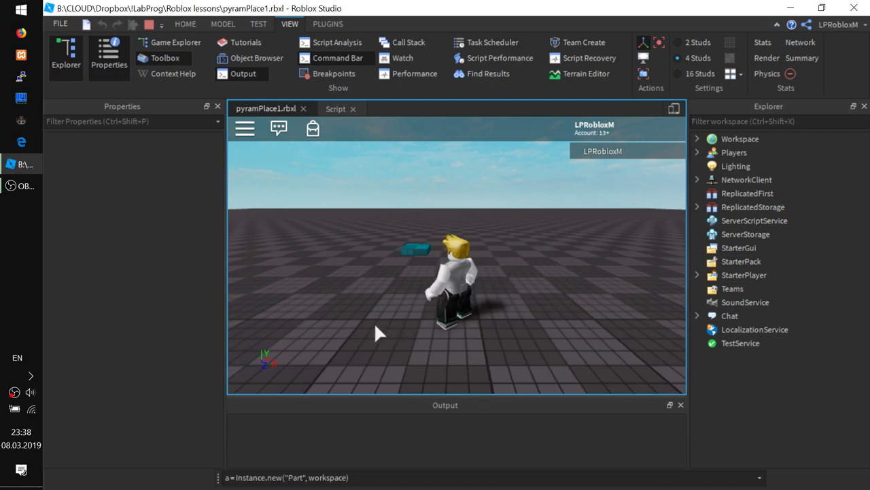
pyautogui.moveTo(455, 317); pyautogui.dragTo(374, 321, button='right')
pyautogui.moveTo(354, 403); pyautogui.dragTo(355, 387, button='right')
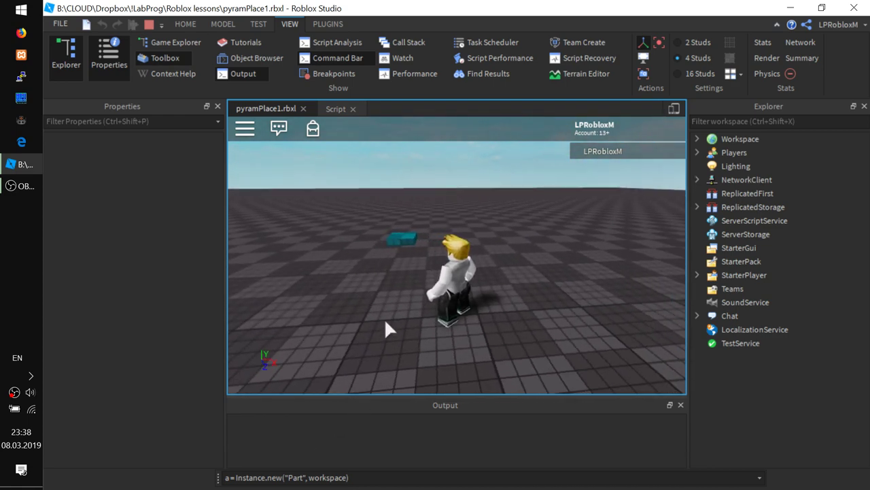
pyautogui.click(374, 476)
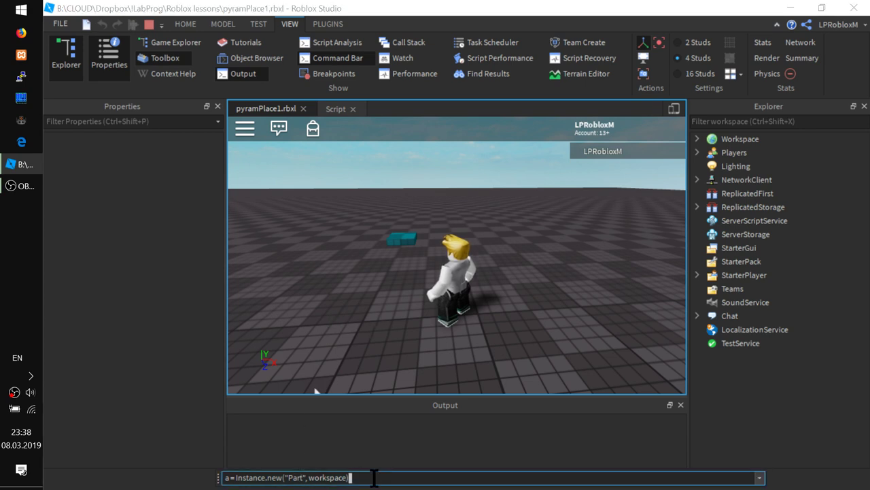
pyautogui.press('Return')
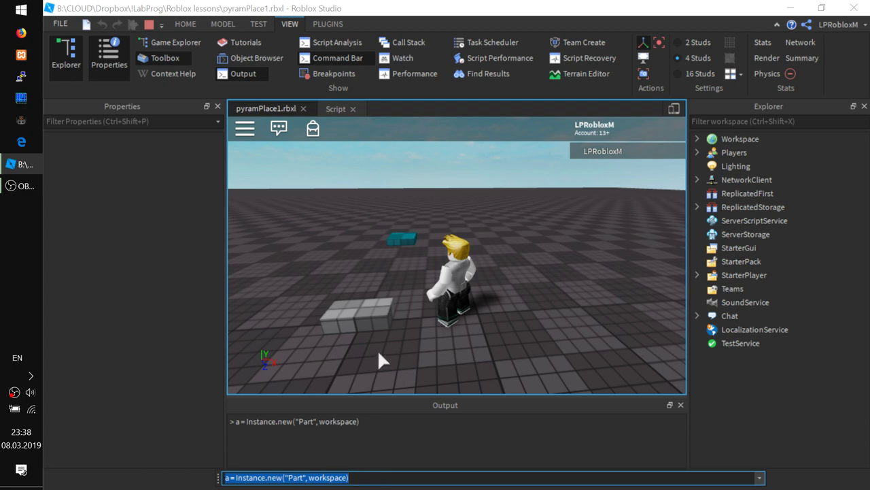
# - Expand Workspace to show the new Part and trim the command back to 'a'
pyautogui.moveTo(389, 330); pyautogui.dragTo(393, 338, button='right')
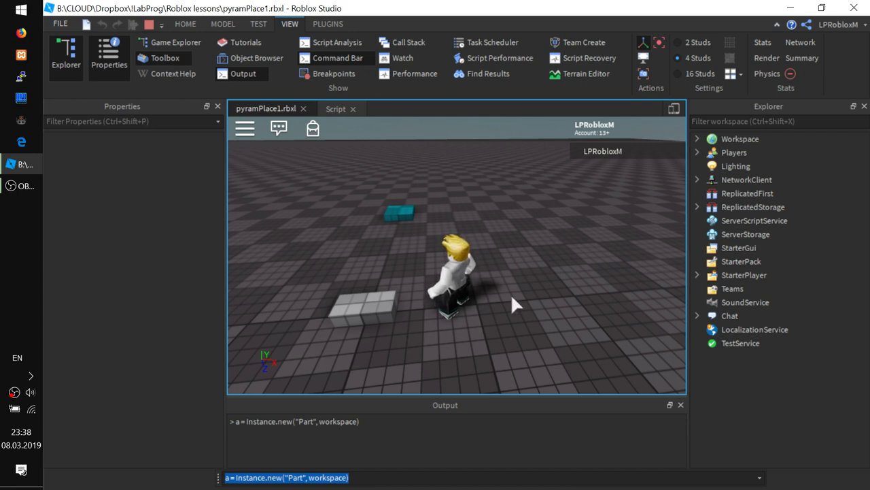
pyautogui.click(697, 139)
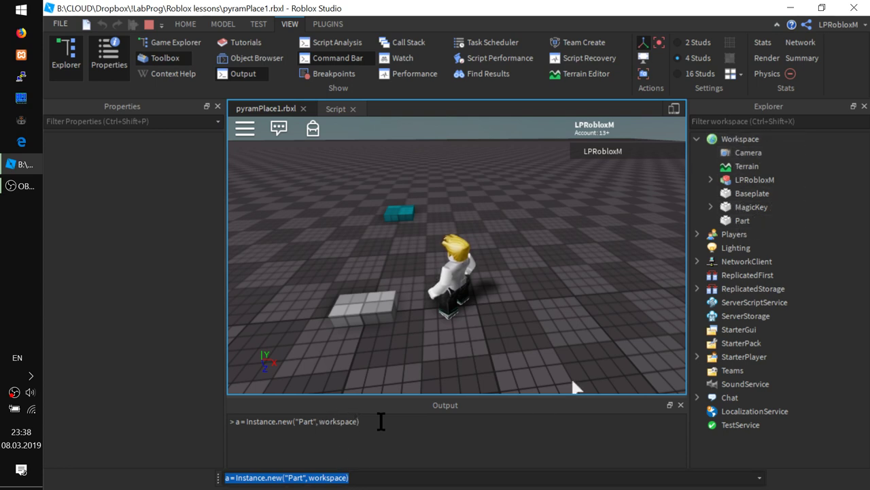
pyautogui.click(357, 477)
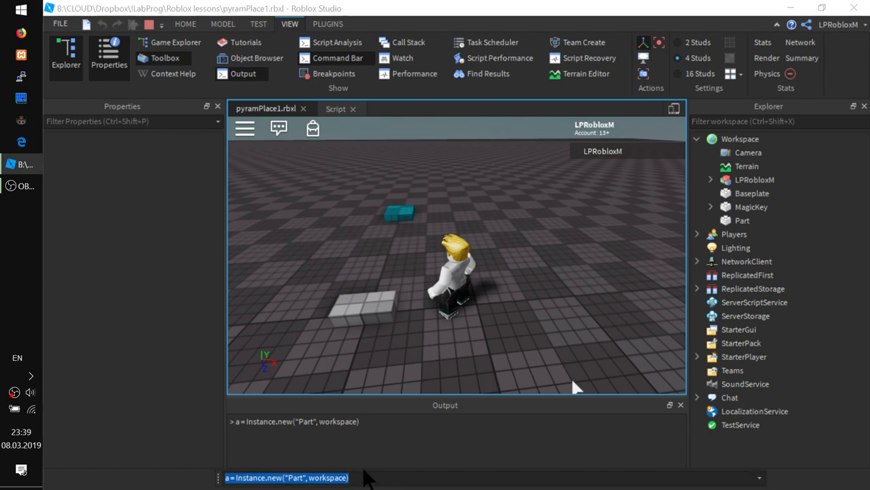
pyautogui.click(360, 477)
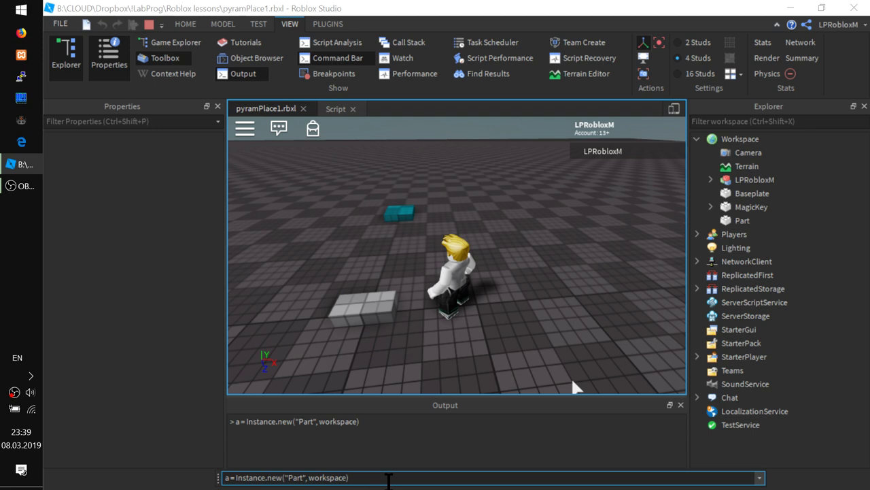
pyautogui.press('BackSpace')
pyautogui.press('BackSpace')
pyautogui.press('BackSpace')
pyautogui.press('BackSpace')
pyautogui.press('BackSpace')
pyautogui.press('BackSpace')
pyautogui.press('BackSpace')
pyautogui.press('BackSpace')
pyautogui.press('BackSpace')
pyautogui.press('BackSpace')
pyautogui.press('BackSpace')
pyautogui.press('BackSpace')
pyautogui.press('BackSpace')
pyautogui.press('BackSpace')
pyautogui.press('BackSpace')
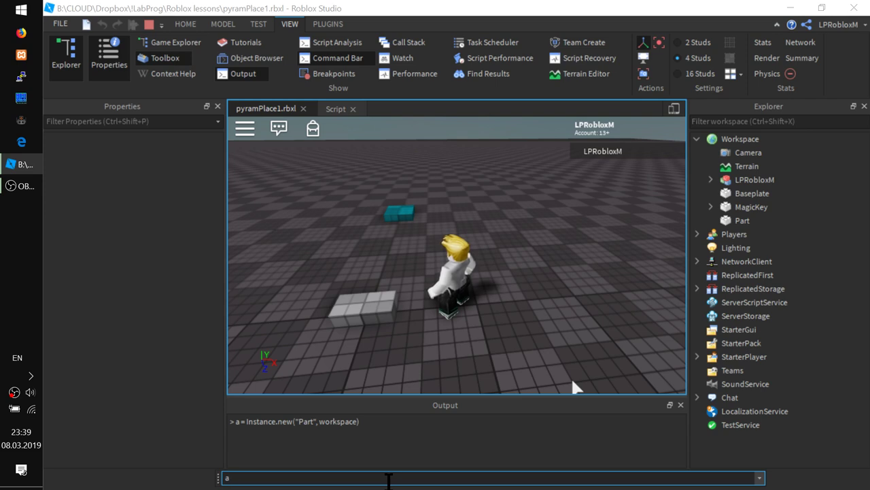
# - Run a.Size = Vector3.new(10, 10, 10) to make the part a large cube
pyautogui.press('Up')
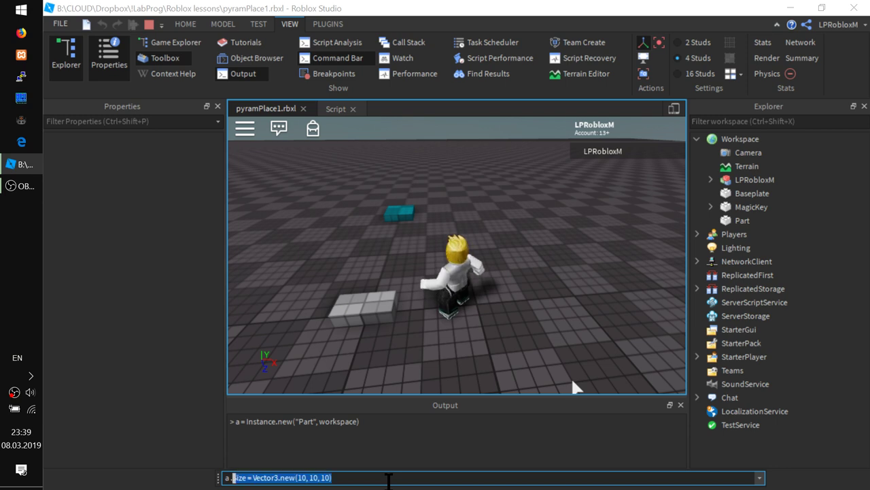
pyautogui.press('End')
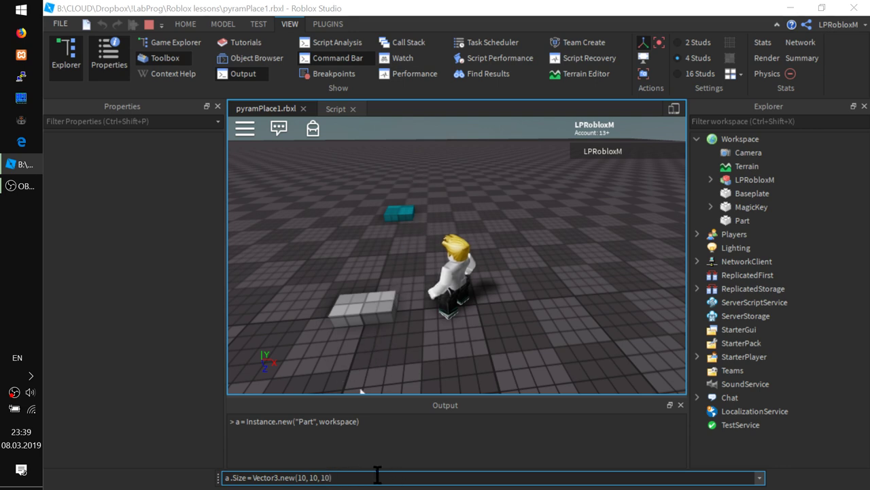
pyautogui.press('Return')
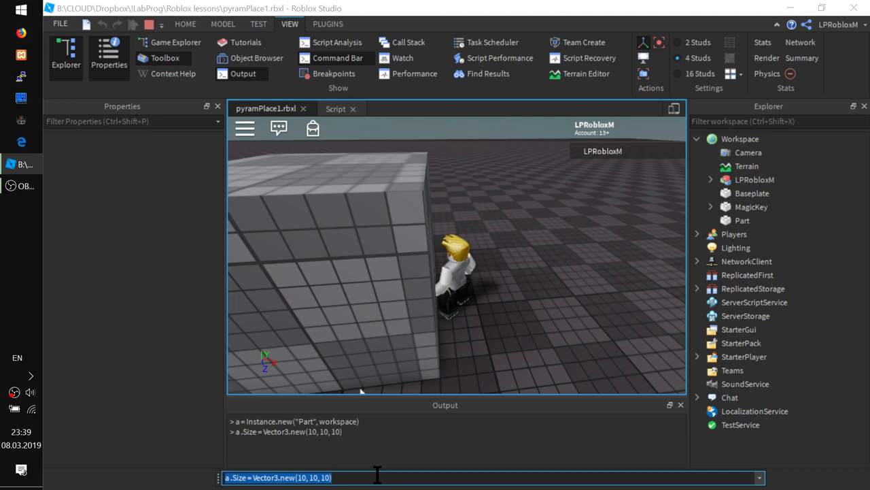
# - Edit the size to Vector3.new(5, 5, 5) and run it, then view the smaller cube
pyautogui.click(302, 477)
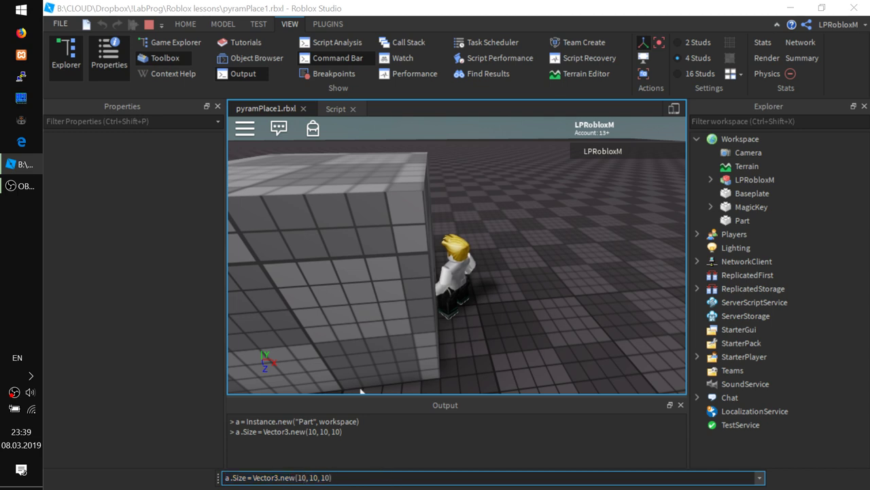
pyautogui.hotkey('shift', 'Right')
pyautogui.press('BackSpace')
pyautogui.press('BackSpace')
pyautogui.write('5')
pyautogui.press('Right')
pyautogui.press('Right')
pyautogui.press('Right')
pyautogui.hotkey('shift', 'Right')
pyautogui.hotkey('shift', 'End')
pyautogui.press('BackSpace')
pyautogui.press('BackSpace')
pyautogui.write('5, 1')
pyautogui.press('BackSpace')
pyautogui.write('5')
pyautogui.write(')')
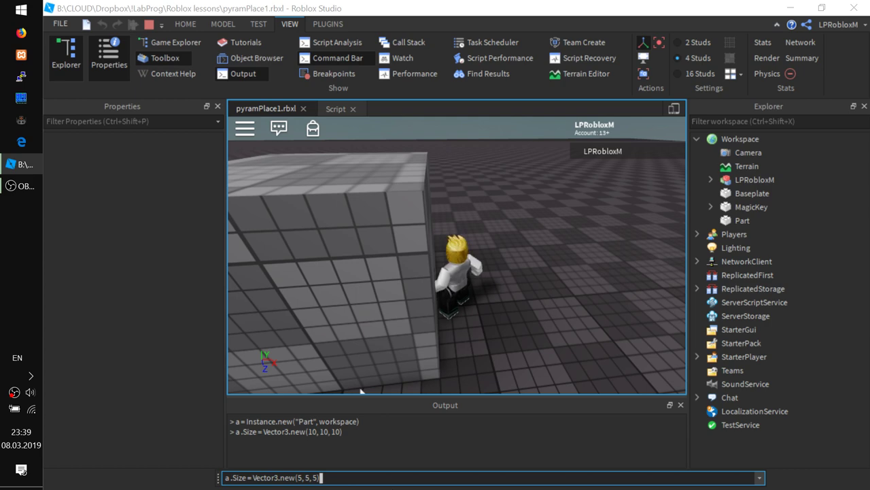
pyautogui.press('Return')
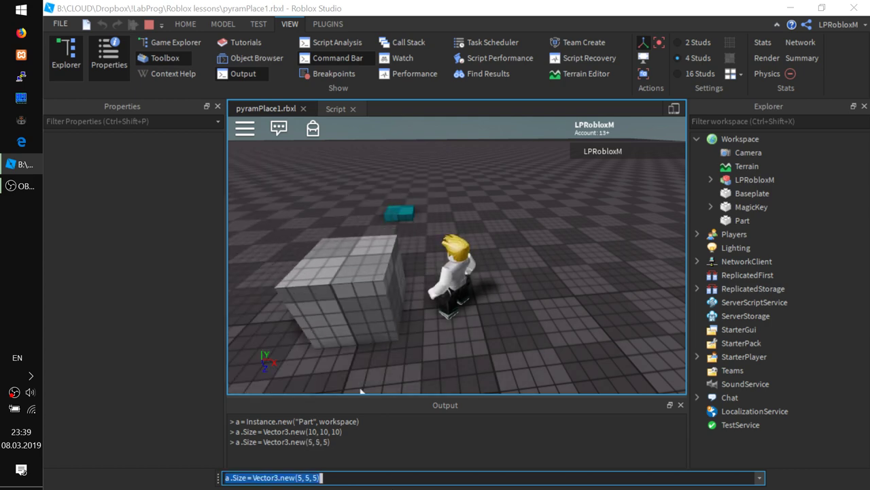
pyautogui.moveTo(433, 321); pyautogui.dragTo(433, 321, button='right')
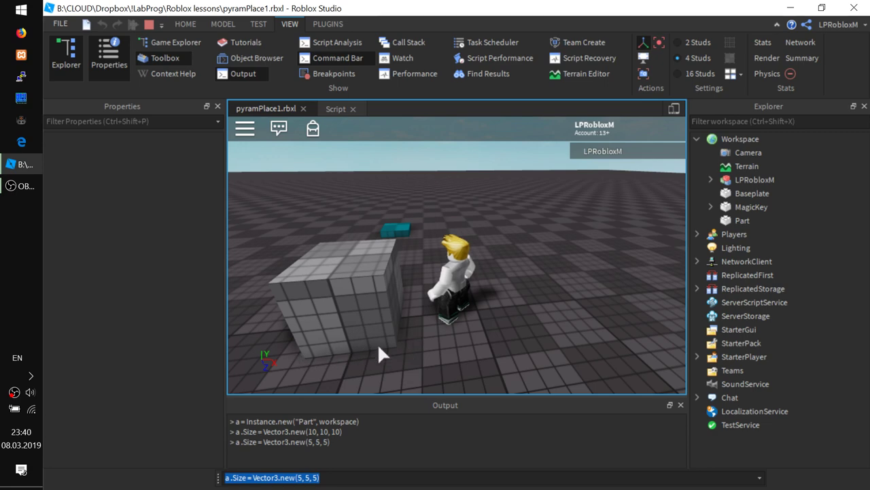
pyautogui.moveTo(377, 342); pyautogui.dragTo(339, 352, button='right')
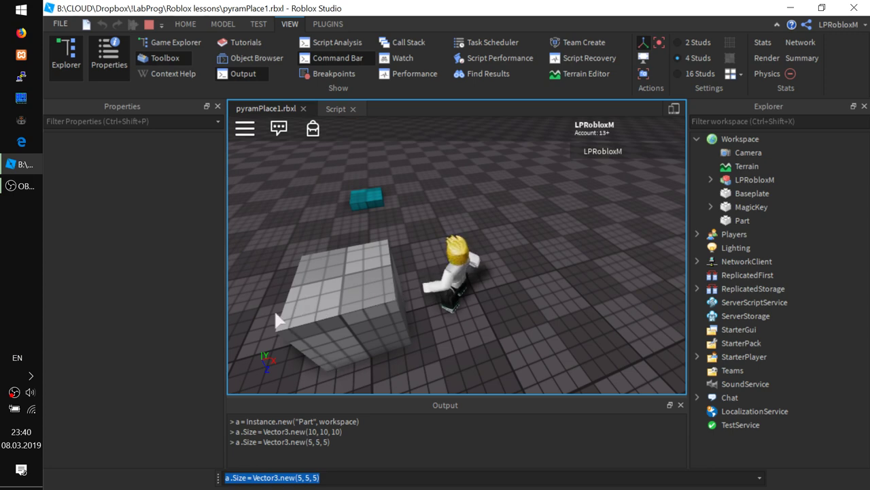
pyautogui.moveTo(323, 345); pyautogui.dragTo(323, 345, button='right')
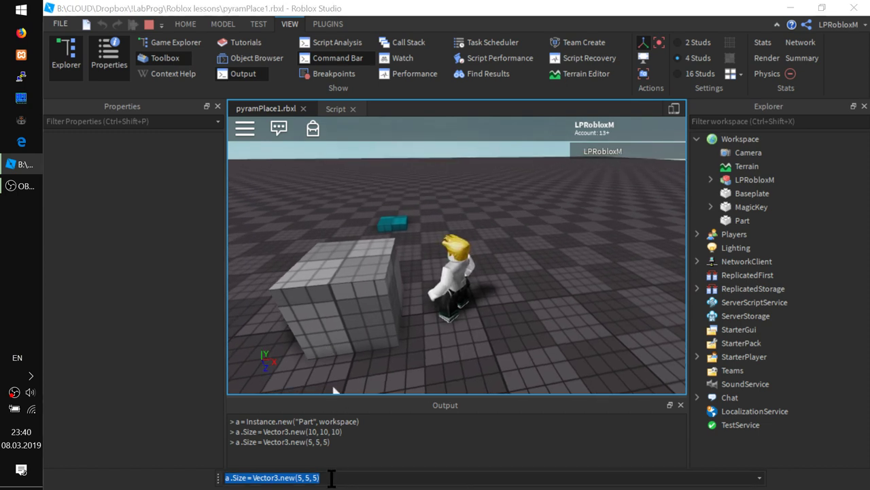
# - Change the size values to Vector3.new(2, 2, 2) and run it to shrink the part
pyautogui.click(386, 477)
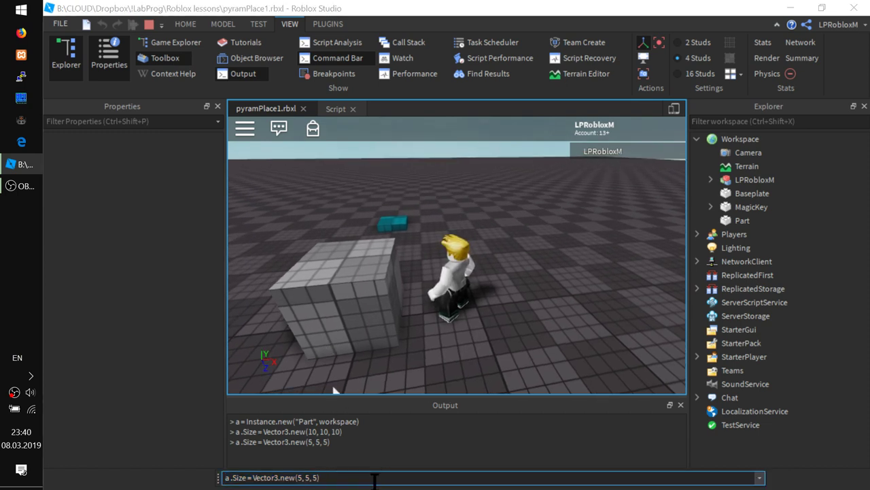
pyautogui.press('BackSpace')
pyautogui.press('BackSpace')
pyautogui.press('BackSpace')
pyautogui.press('BackSpace')
pyautogui.press('BackSpace')
pyautogui.press('BackSpace')
pyautogui.press('BackSpace')
pyautogui.press('BackSpace')
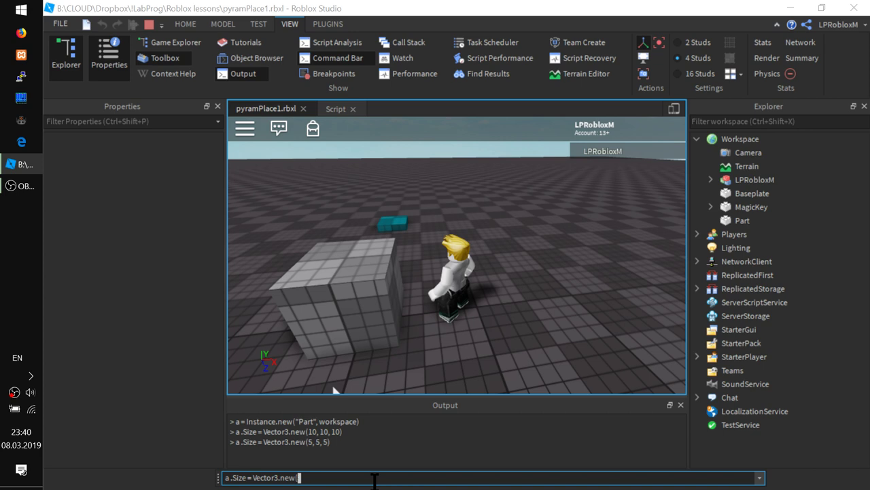
pyautogui.write('12')
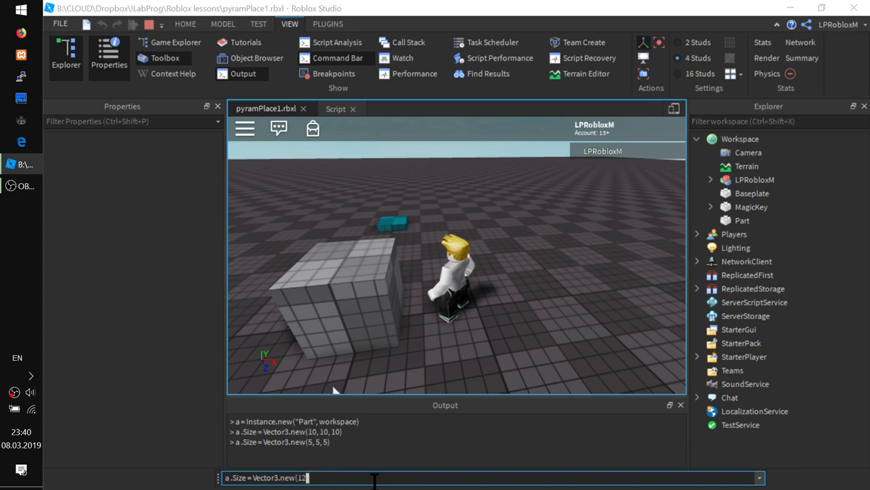
pyautogui.press('BackSpace')
pyautogui.press('BackSpace')
pyautogui.write('2')
pyautogui.write(', 2')
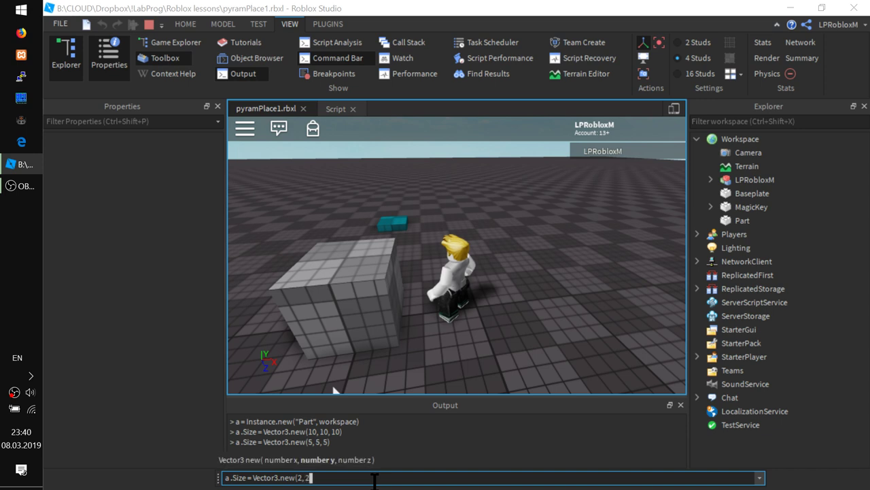
pyautogui.write(', 2)')
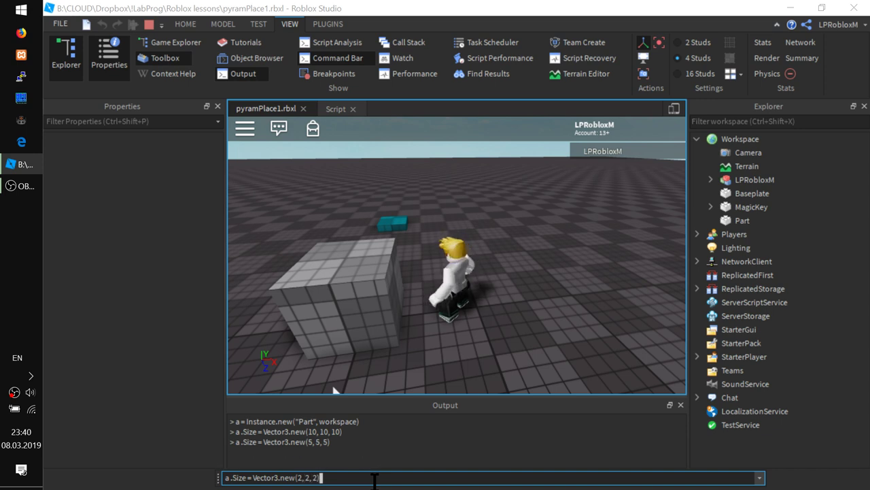
pyautogui.press('Return')
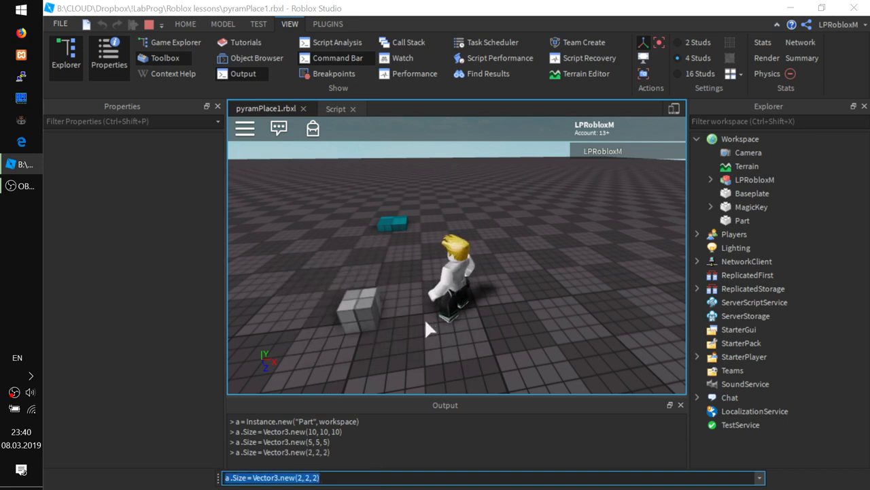
pyautogui.moveTo(426, 327); pyautogui.dragTo(424, 318, button='right')
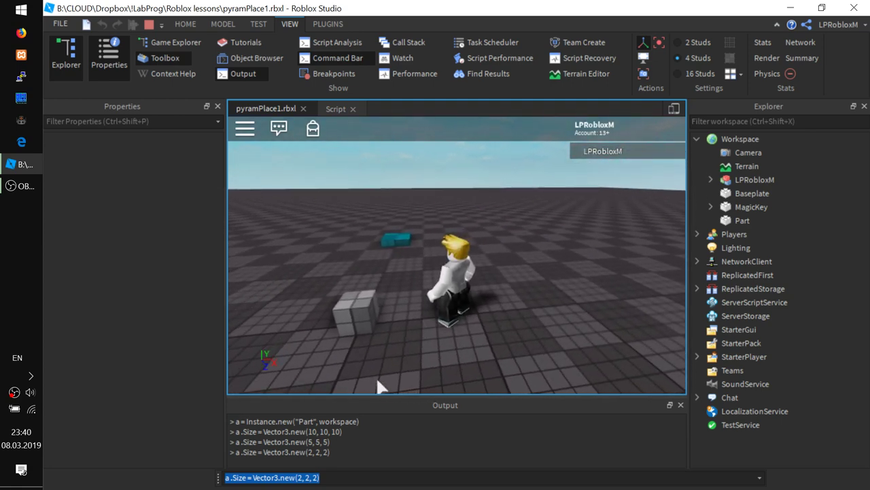
# - Erase the 2, 2, 2 values, leaving the command as "a.Size ="
pyautogui.click(349, 477)
pyautogui.press('BackSpace')
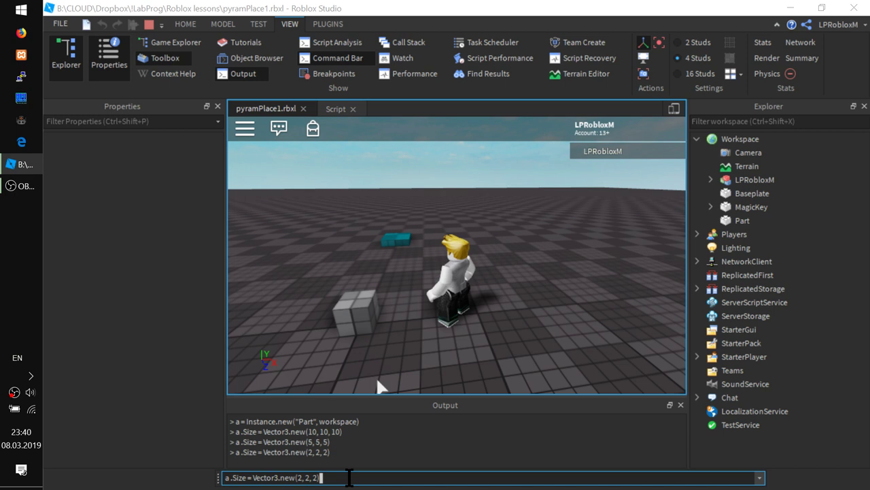
pyautogui.press('BackSpace')
pyautogui.press('BackSpace')
pyautogui.press('BackSpace')
pyautogui.press('BackSpace')
pyautogui.press('BackSpace')
pyautogui.press('BackSpace')
pyautogui.press('BackSpace')
pyautogui.press('BackSpace')
pyautogui.press('BackSpace')
pyautogui.press('BackSpace')
pyautogui.press('BackSpace')
pyautogui.press('BackSpace')
pyautogui.press('BackSpace')
pyautogui.press('BackSpace')
pyautogui.press('BackSpace')
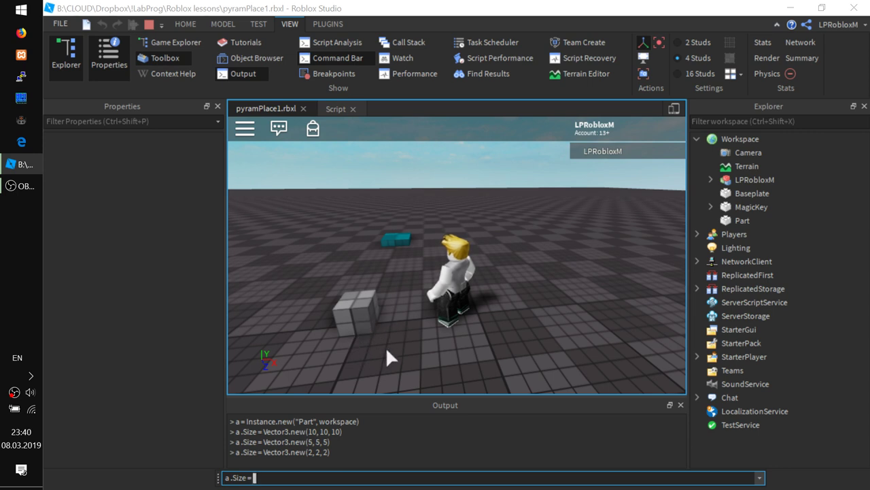
# - Select the Part and highlight the Y value of its Position in the Properties panel
pyautogui.click(736, 223)
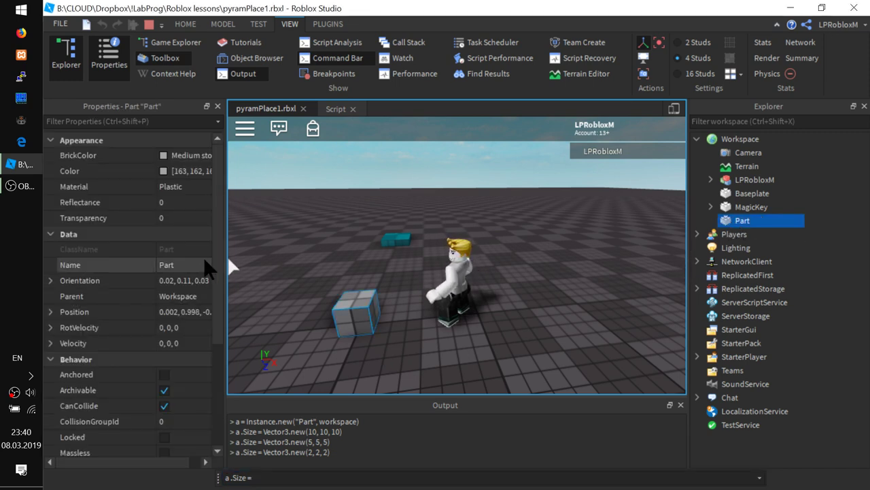
pyautogui.click(181, 325)
pyautogui.moveTo(132, 461); pyautogui.dragTo(144, 461)
pyautogui.click(150, 314)
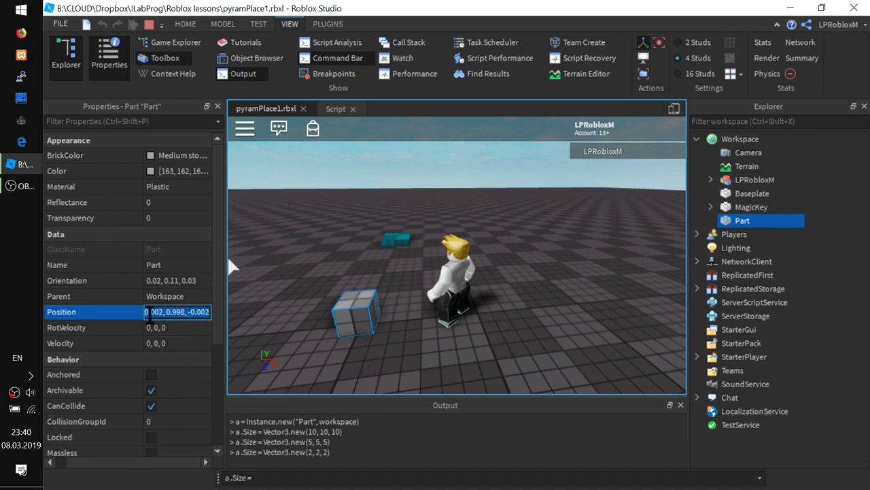
pyautogui.press('End')
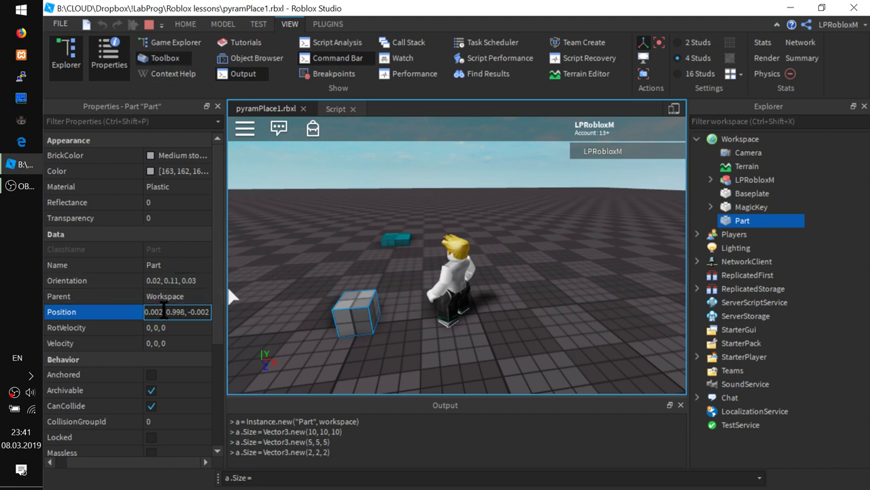
pyautogui.moveTo(167, 311); pyautogui.dragTo(185, 311)
# - Enter 2 as the Position Y and commit it, letting the block settle at 1.09
pyautogui.write('2')
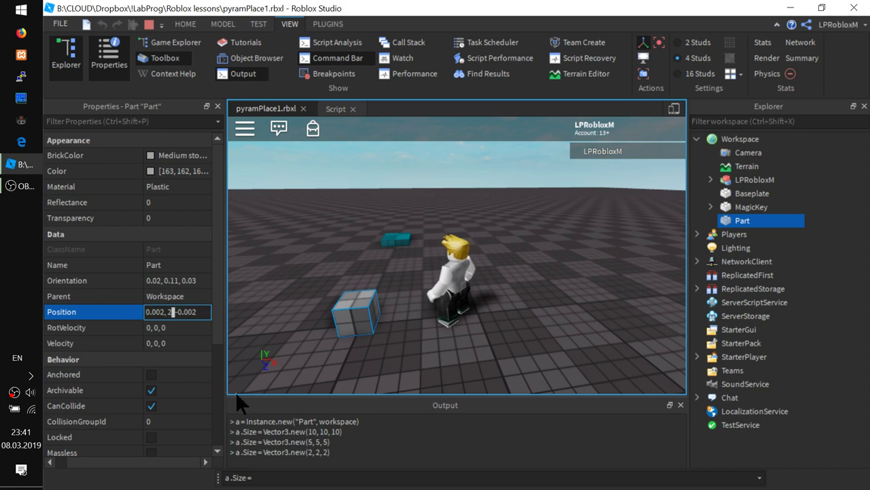
pyautogui.press('Return')
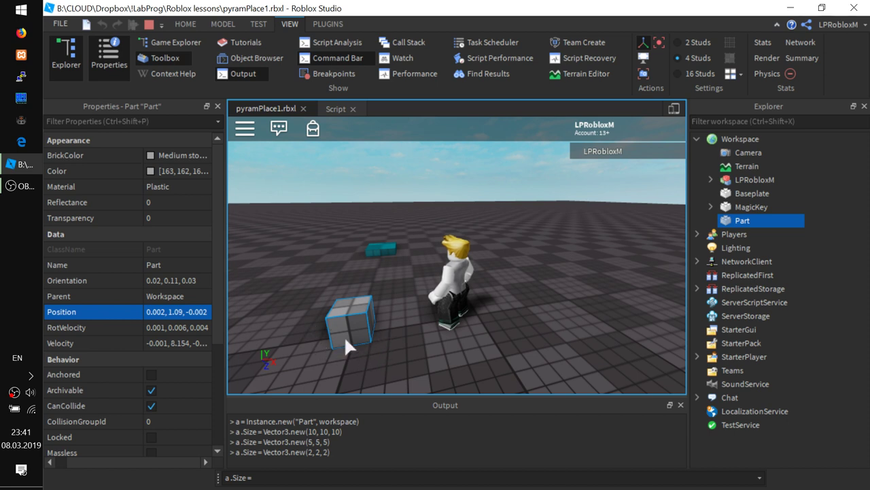
pyautogui.moveTo(341, 353); pyautogui.dragTo(340, 353, button='right')
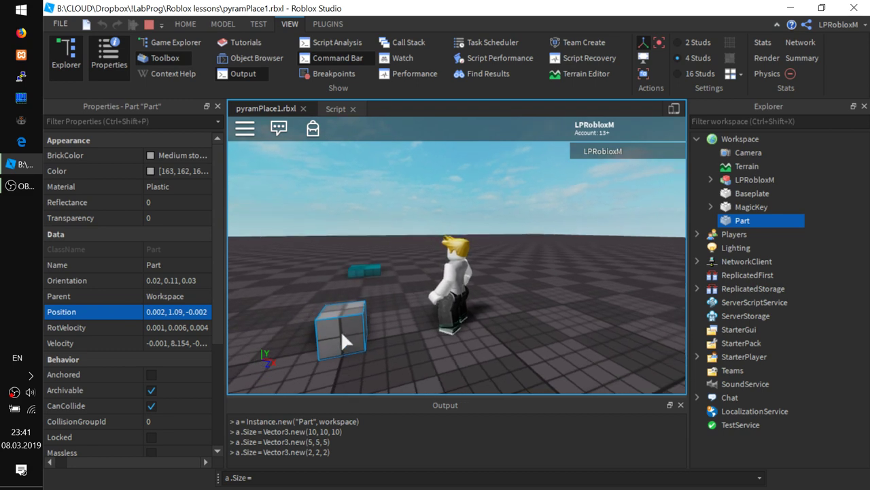
pyautogui.moveTo(376, 343); pyautogui.dragTo(368, 342, button='right')
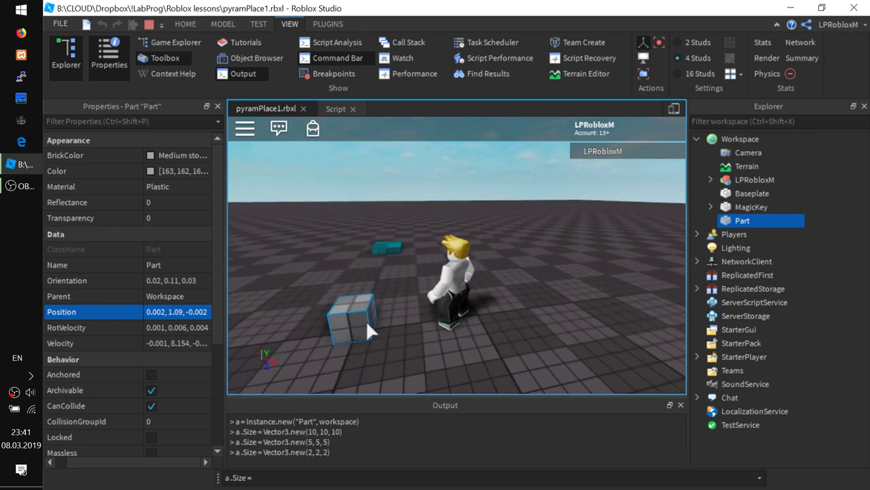
pyautogui.moveTo(366, 319)
pyautogui.mouseDown(button='right')
pyautogui.moveTo(401, 334)
pyautogui.moveTo(366, 312)
pyautogui.mouseUp(button='right')
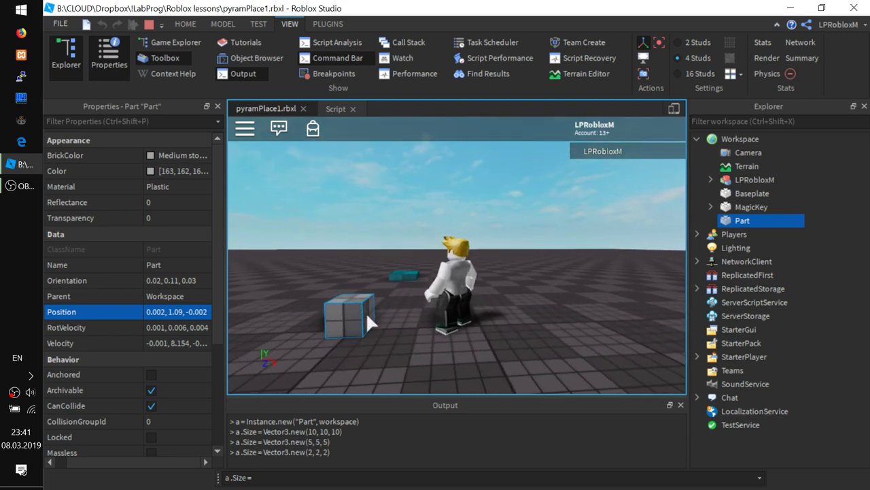
pyautogui.moveTo(334, 338); pyautogui.dragTo(305, 321, button='right')
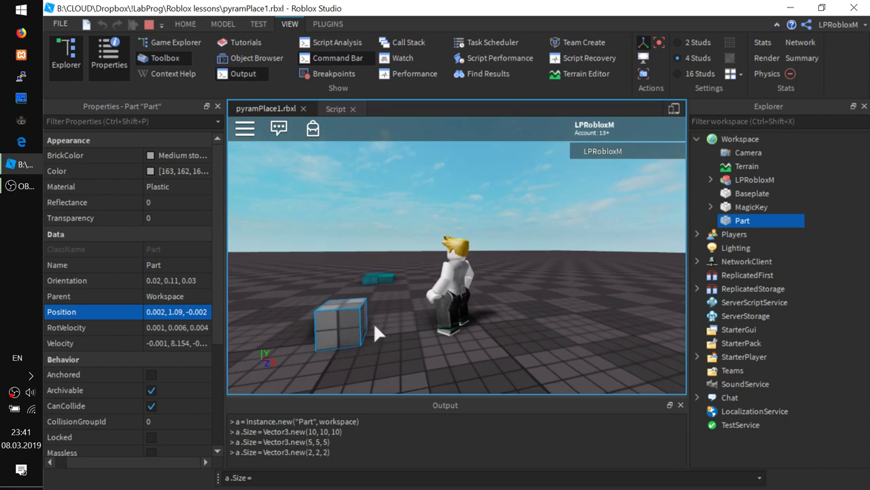
# - Orbit the camera around the character to inspect the 2×2×2 block and teal part
pyautogui.moveTo(347, 306); pyautogui.dragTo(353, 334, button='right')
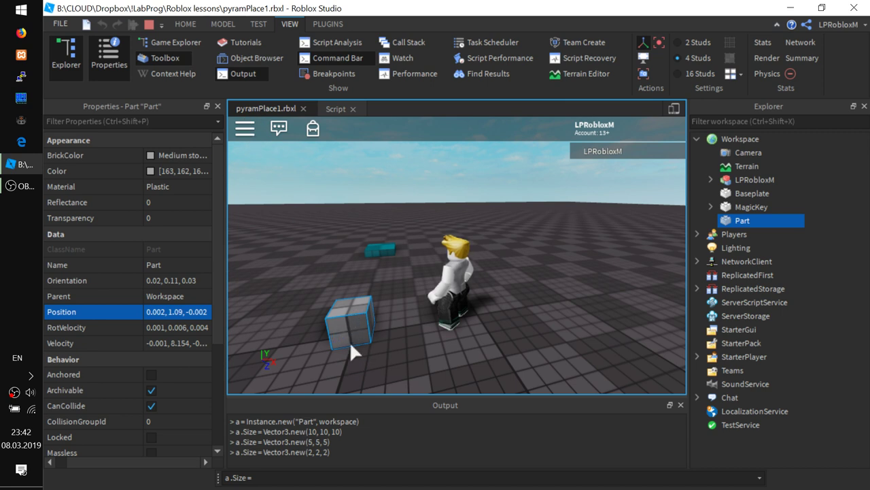
pyautogui.moveTo(350, 341)
pyautogui.mouseDown(button='right')
pyautogui.moveTo(359, 326)
pyautogui.moveTo(345, 338)
pyautogui.mouseUp(button='right')
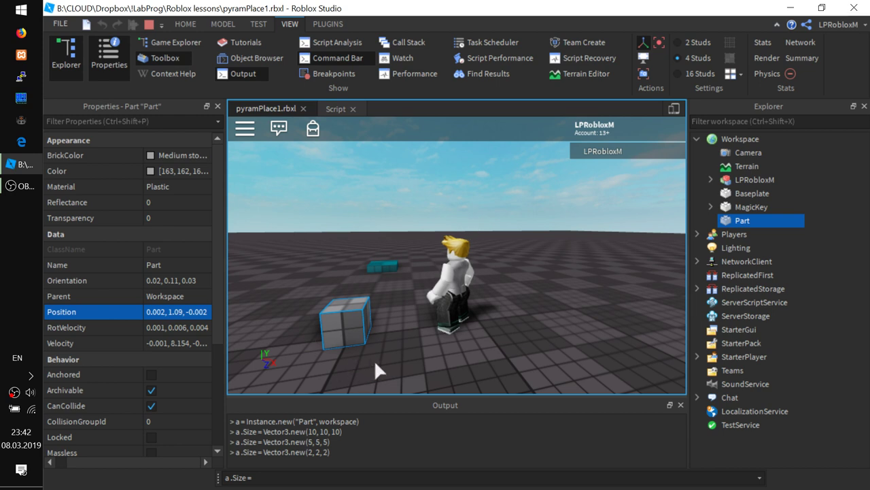
pyautogui.moveTo(375, 371); pyautogui.dragTo(376, 371, button='right')
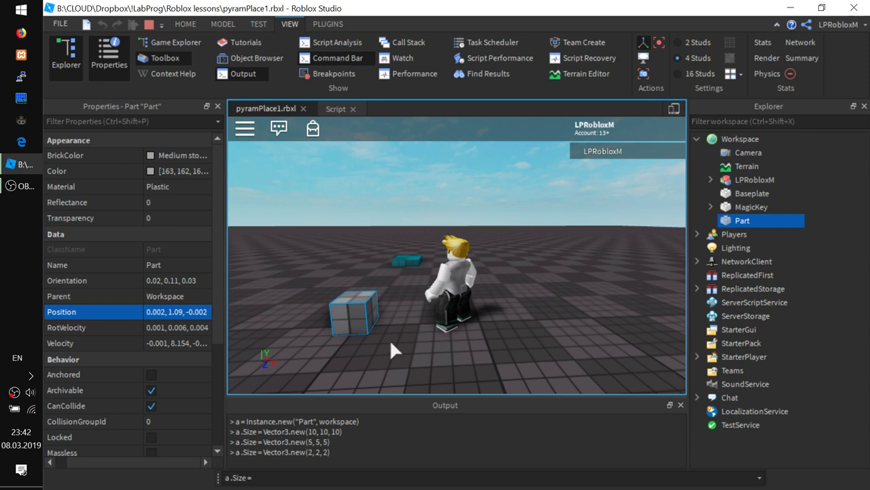
pyautogui.moveTo(337, 337); pyautogui.dragTo(315, 347, button='right')
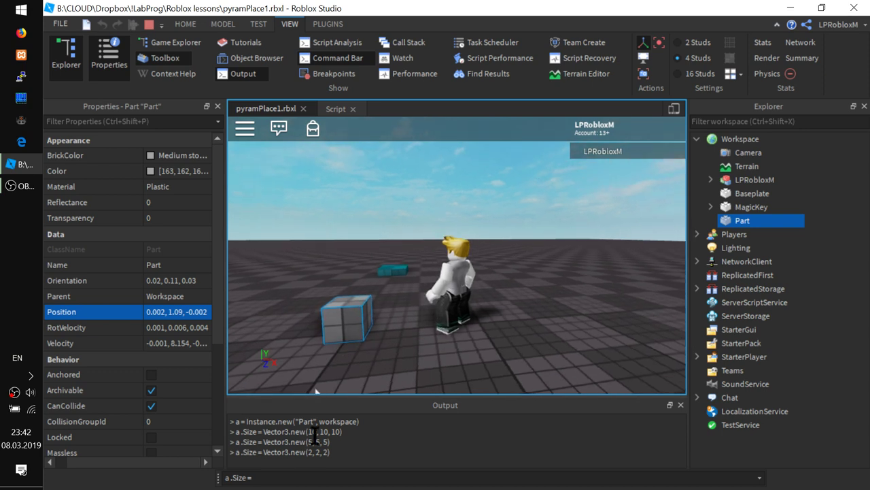
pyautogui.moveTo(344, 316); pyautogui.dragTo(397, 341, button='right')
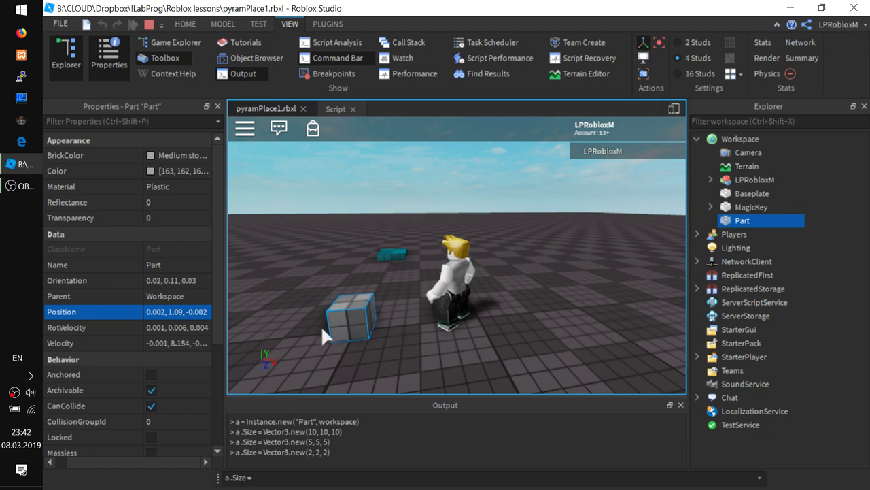
pyautogui.moveTo(359, 330); pyautogui.dragTo(380, 348, button='right')
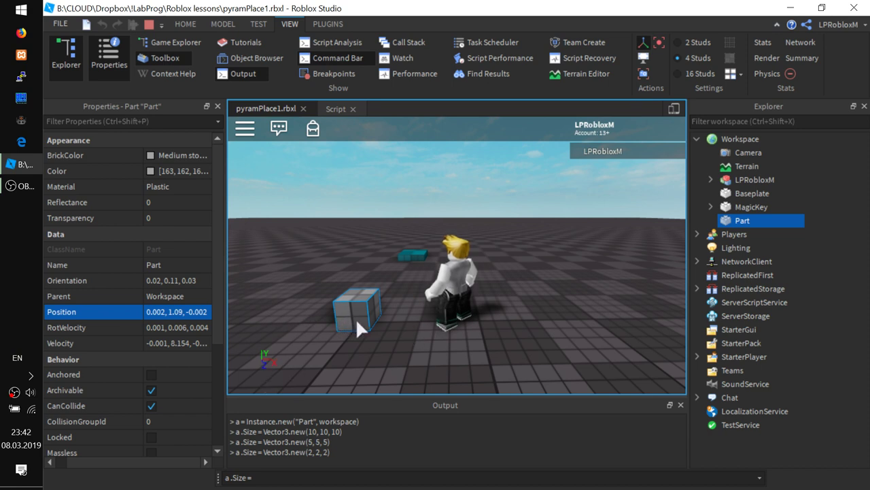
# - Replace the command with a.Position = Vector3.new(1, 0, 0) and run it to move the part
pyautogui.click(280, 478)
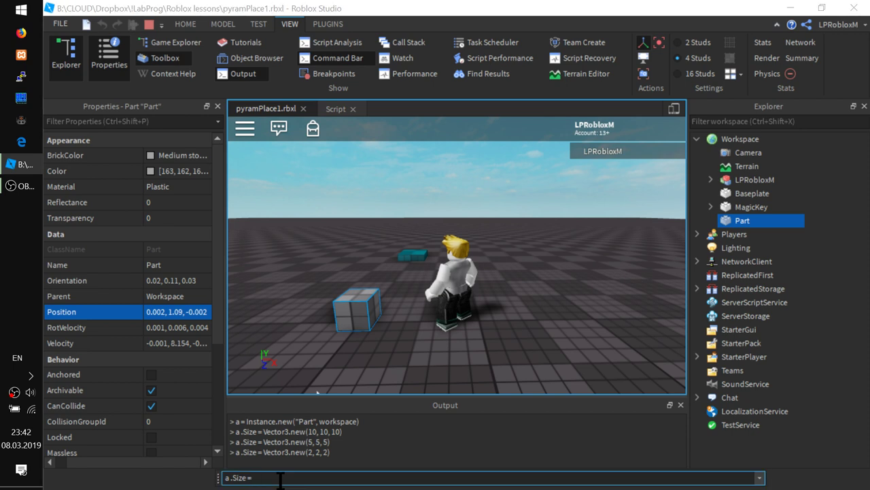
pyautogui.press('BackSpace')
pyautogui.press('BackSpace')
pyautogui.press('BackSpace')
pyautogui.press('BackSpace')
pyautogui.press('BackSpace')
pyautogui.press('BackSpace')
pyautogui.write('P')
pyautogui.write('ositio')
pyautogui.write('n = ')
pyautogui.write('Ve')
pyautogui.press('Tab')
pyautogui.write('.n')
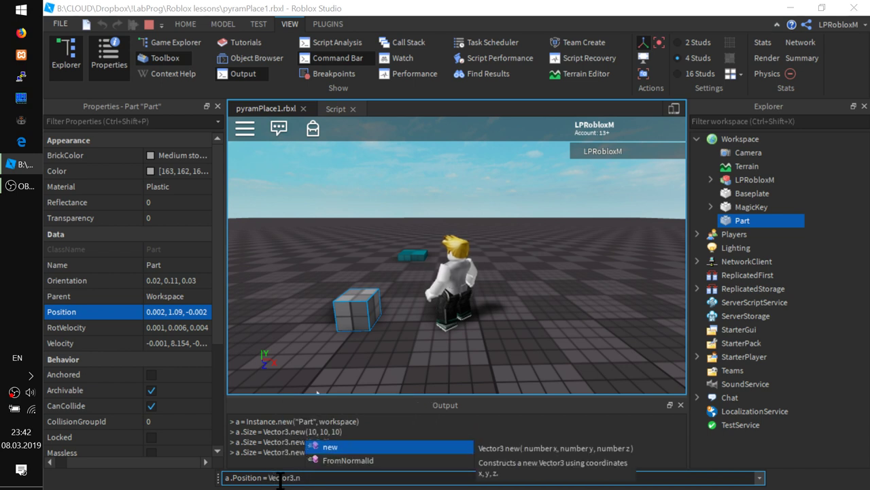
pyautogui.press('Tab')
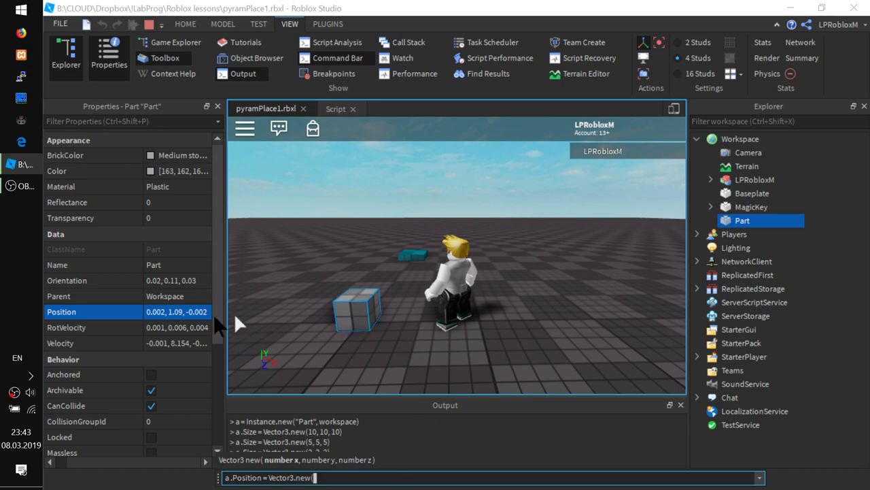
pyautogui.write(')')
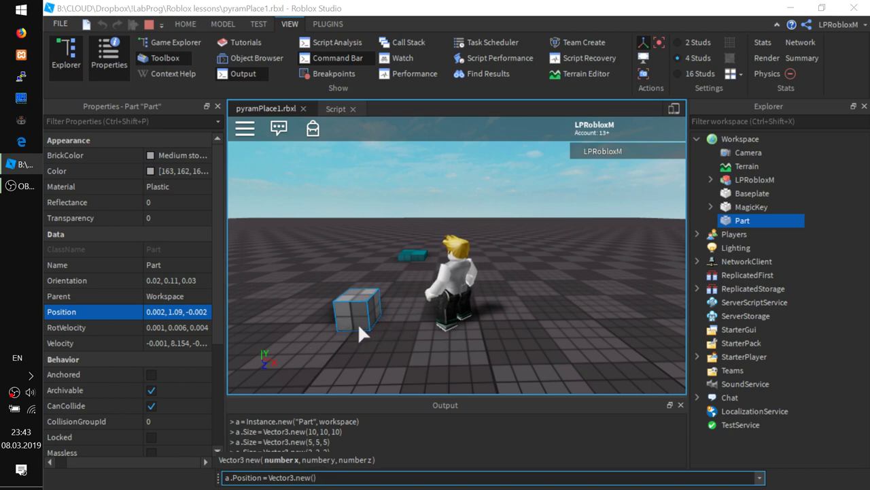
pyautogui.press('Left')
pyautogui.write(')')
pyautogui.write('1, ')
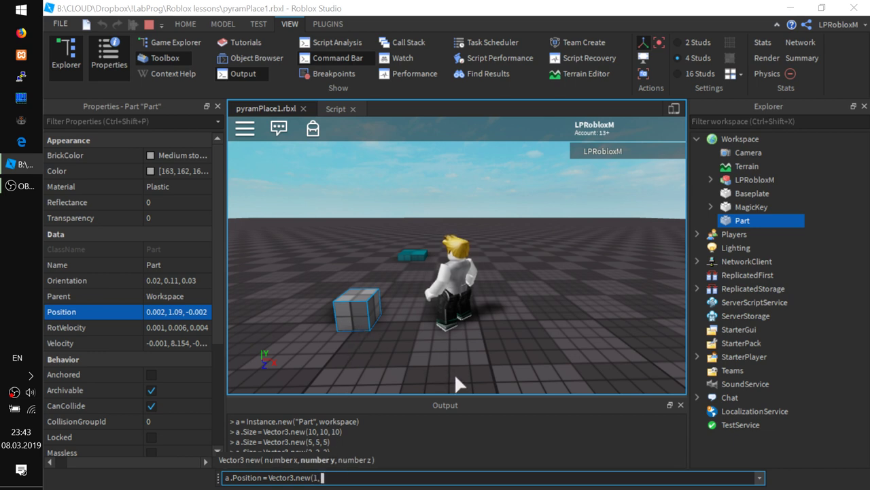
pyautogui.write('0')
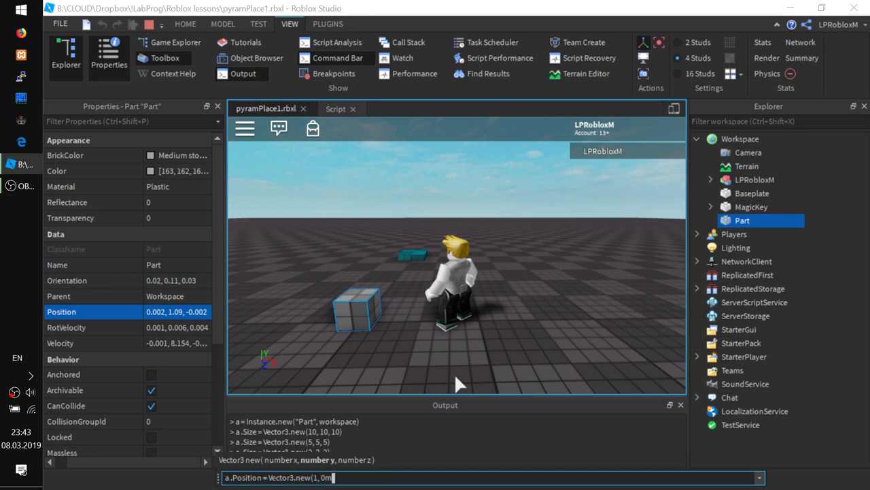
pyautogui.write(', 0')
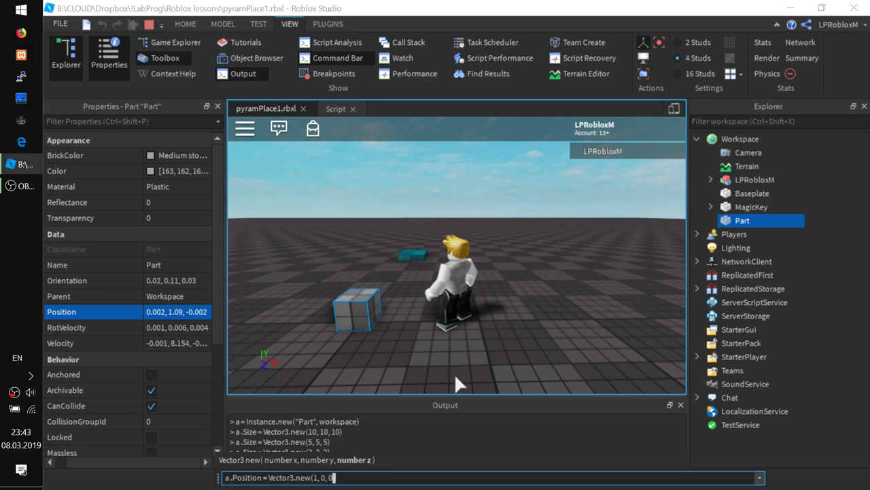
pyautogui.write(')')
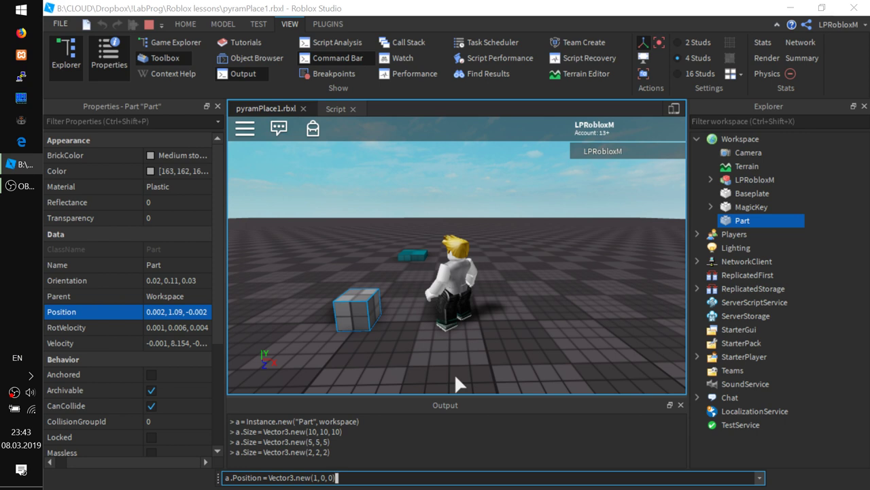
pyautogui.press('Return')
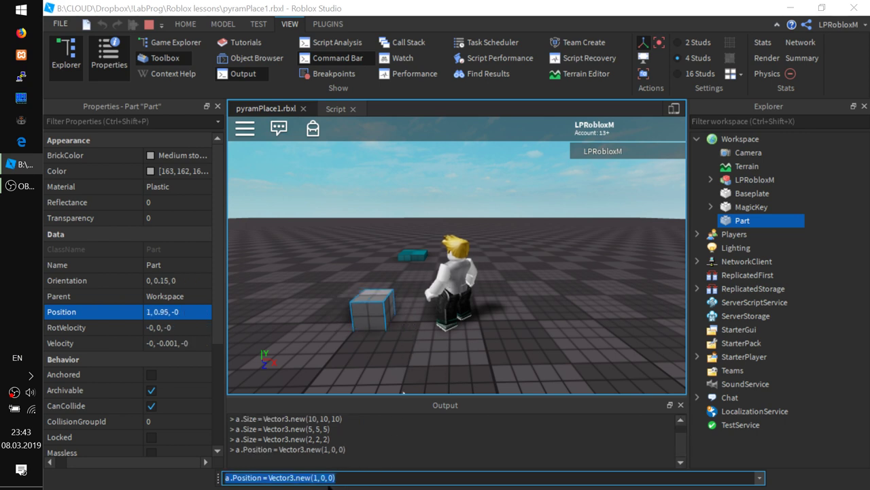
# - Change the x value to 15 and run the command to move the part out
pyautogui.press('Left')
pyautogui.press('Left')
pyautogui.press('Left')
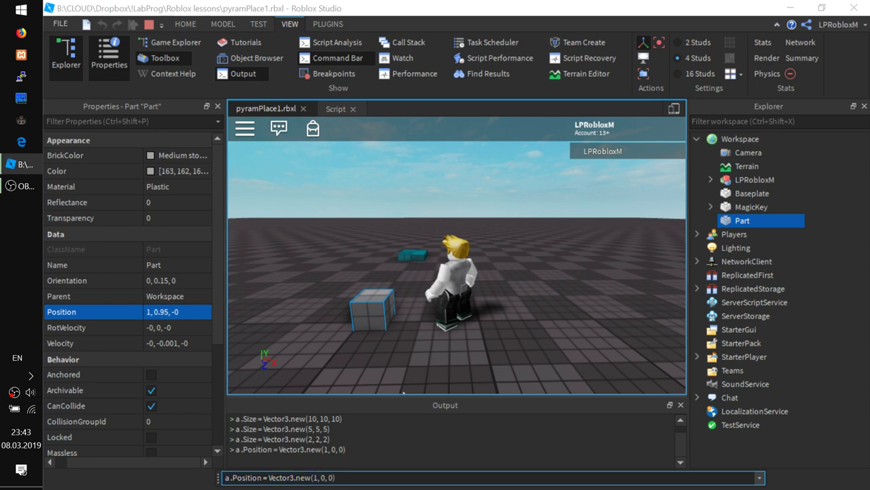
pyautogui.write('5')
pyautogui.press('Return')
# - Delete the 5 and rerun the command to return the part to (1, 0, 0)
pyautogui.press('Right')
pyautogui.press('Left')
pyautogui.press('Left')
pyautogui.press('Left')
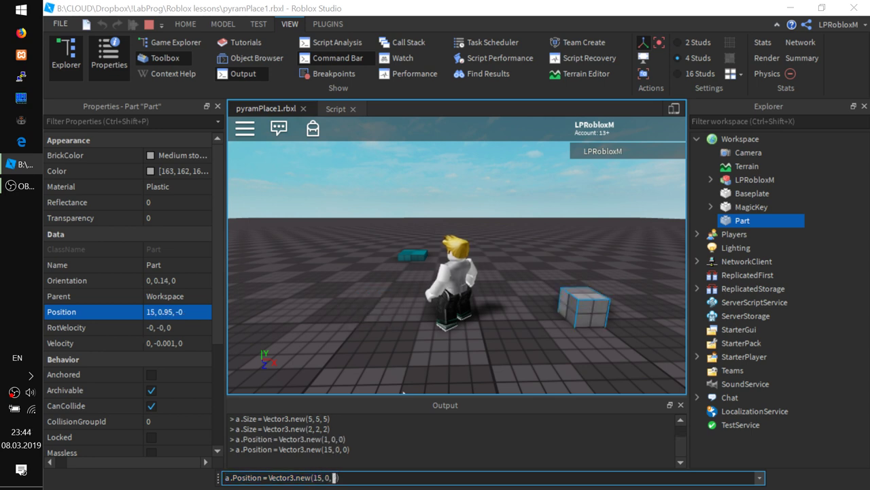
pyautogui.hotkey('shift', 'Left')
pyautogui.press('BackSpace')
pyautogui.press('Return')
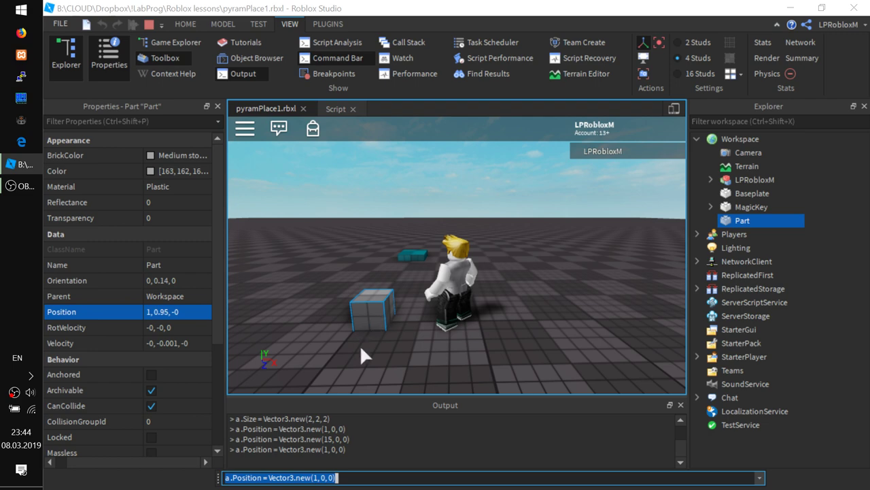
# - Look down on the cube, then select the Vector3.new(1, 0, 0) portion of the command
pyautogui.moveTo(359, 339); pyautogui.dragTo(358, 338, button='right')
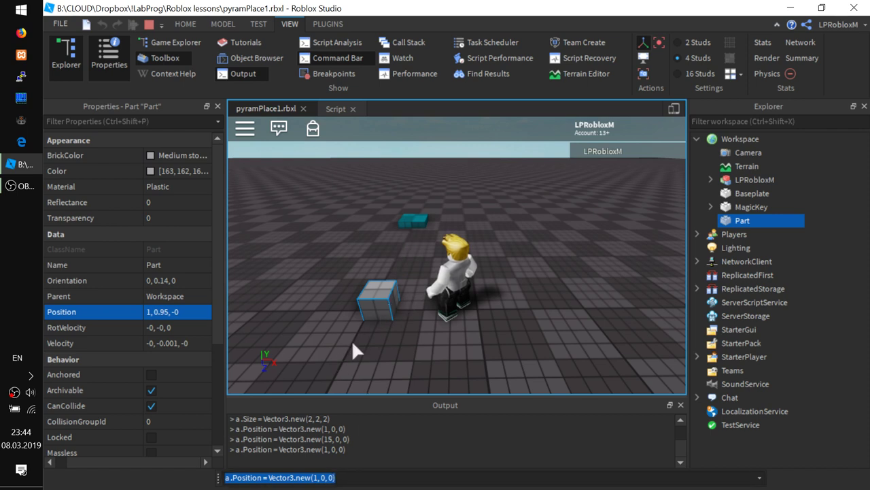
pyautogui.moveTo(357, 343); pyautogui.dragTo(356, 343, button='right')
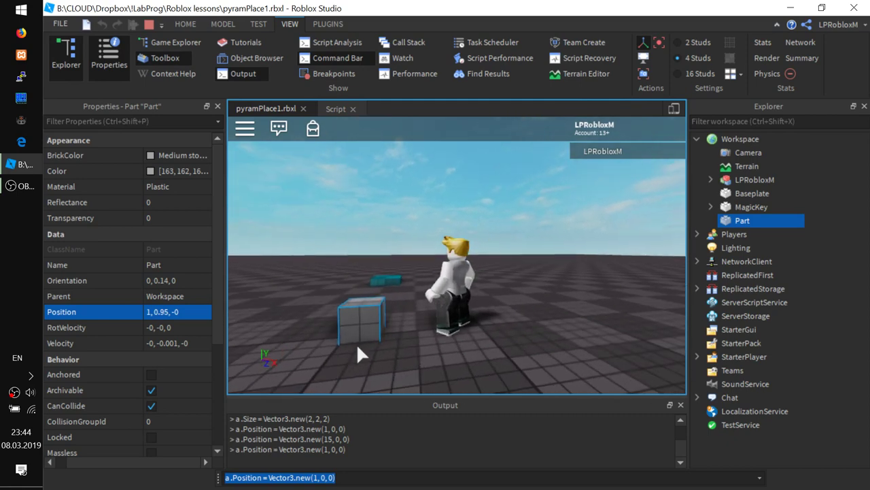
pyautogui.click(308, 477)
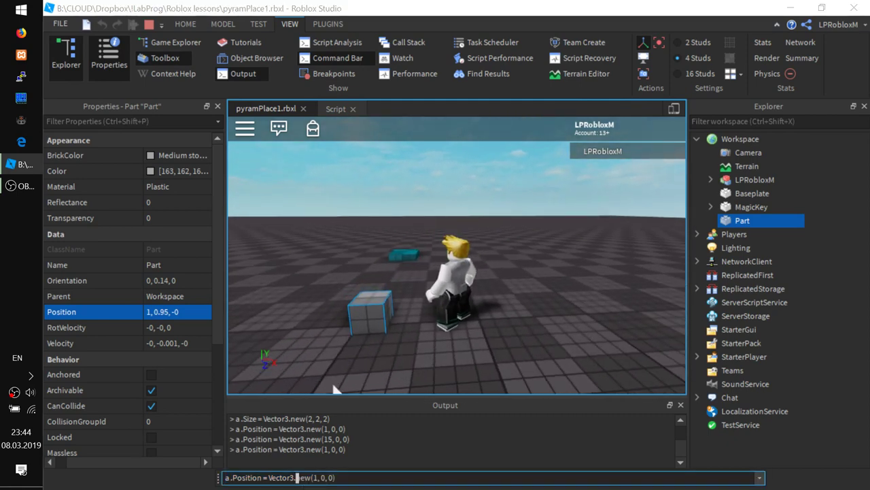
pyautogui.moveTo(269, 477); pyautogui.dragTo(368, 476)
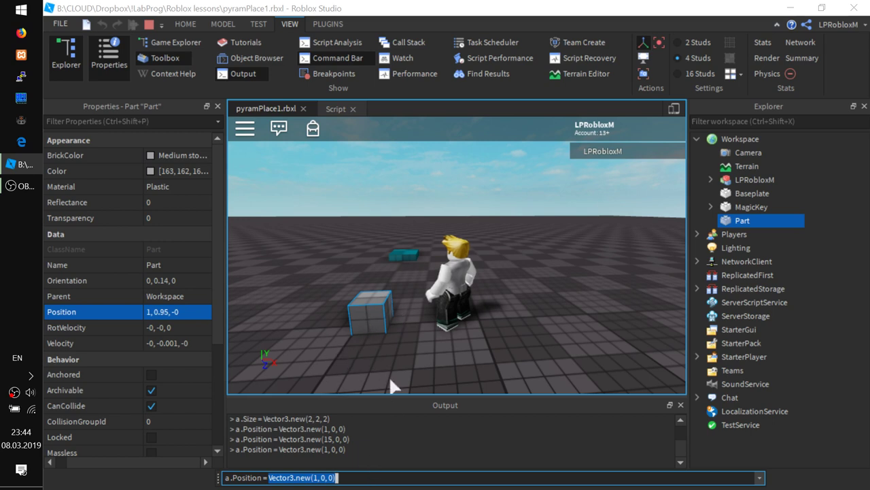
# - Replace the selection with a.Position + Vector3.new(0, 0, 1 to build a relative Z move
pyautogui.press('BackSpace')
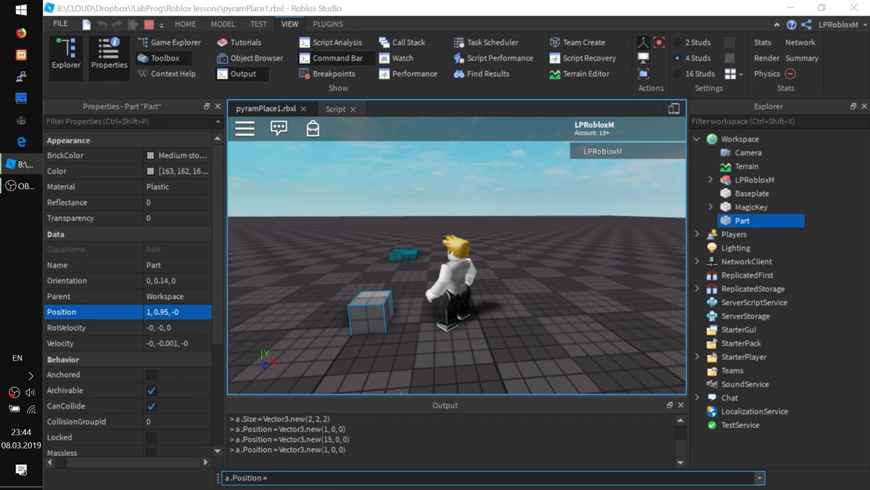
pyautogui.write('a')
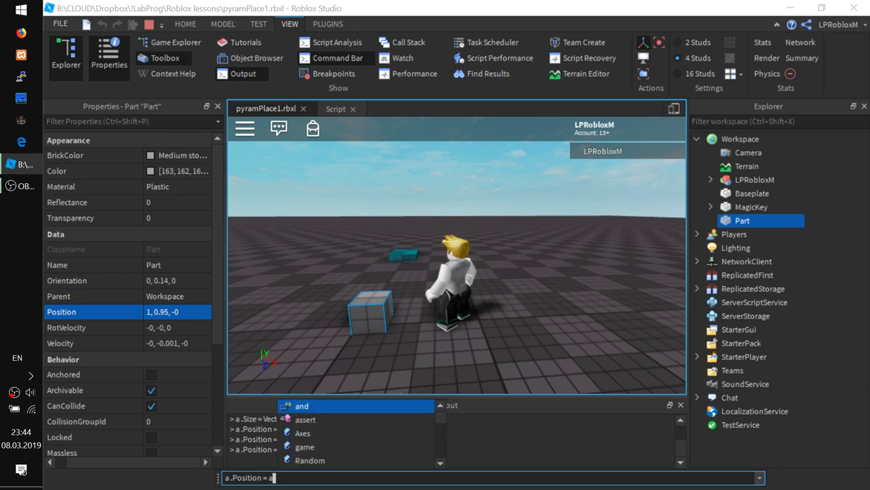
pyautogui.write('.P')
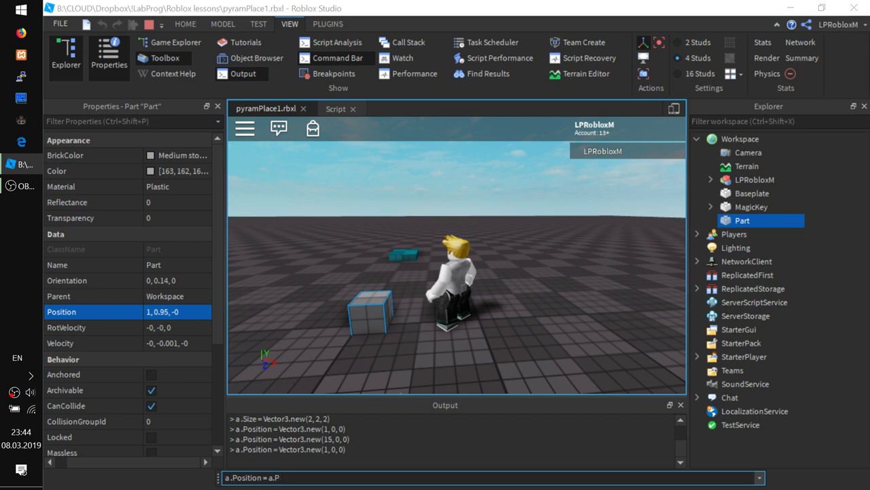
pyautogui.write('osition')
pyautogui.write('+')
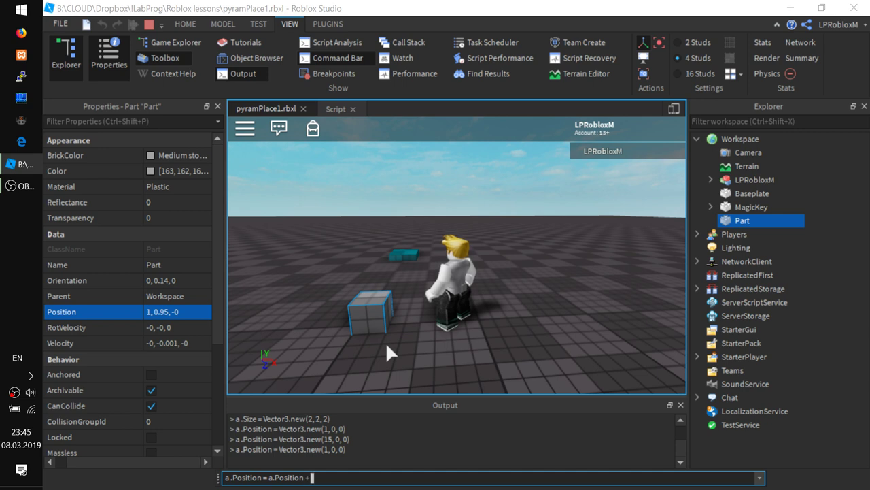
pyautogui.write('Vector3')
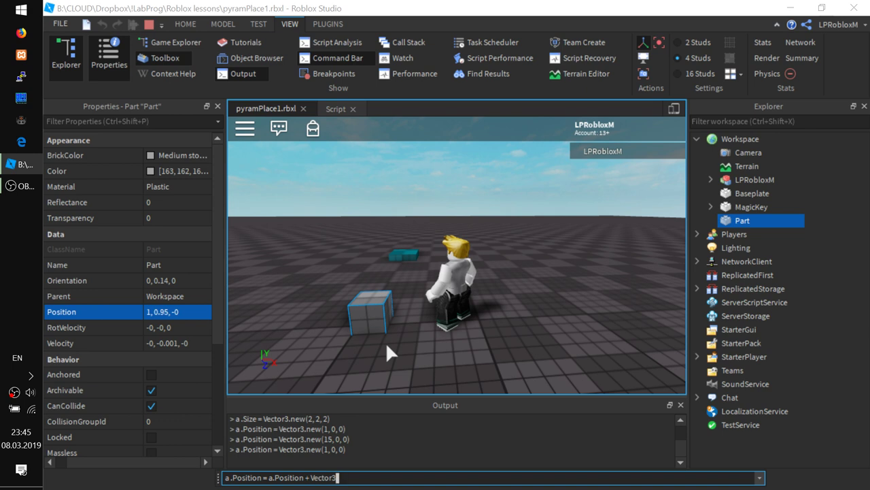
pyautogui.write('.')
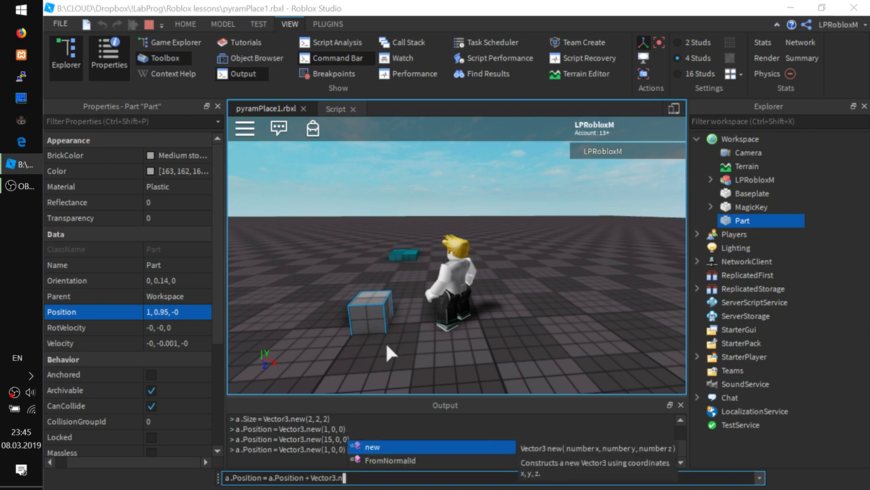
pyautogui.write('new()')
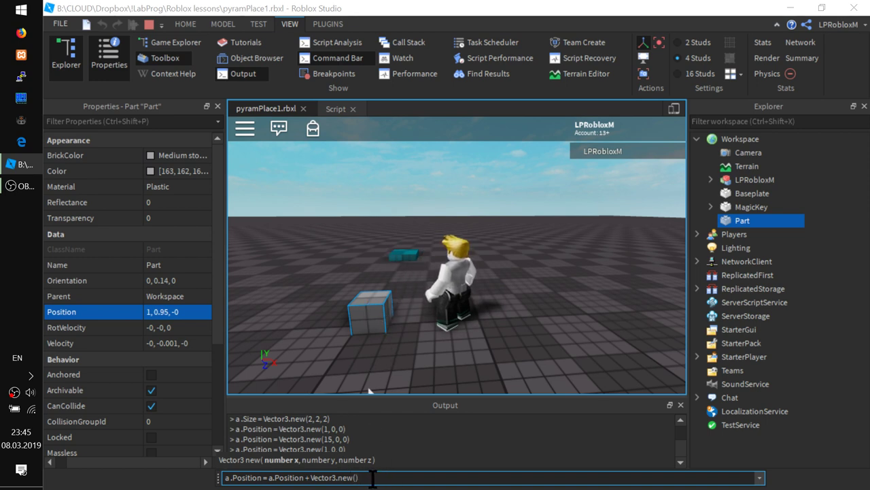
pyautogui.write('0, ')
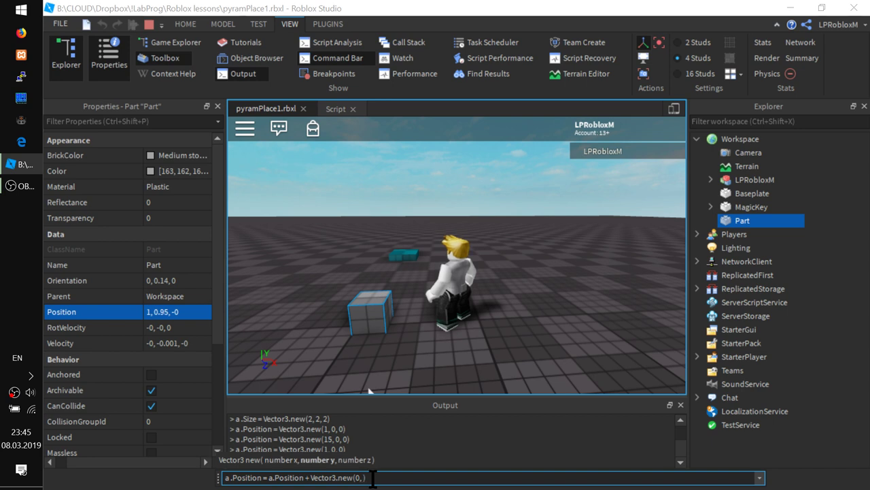
pyautogui.write('0,')
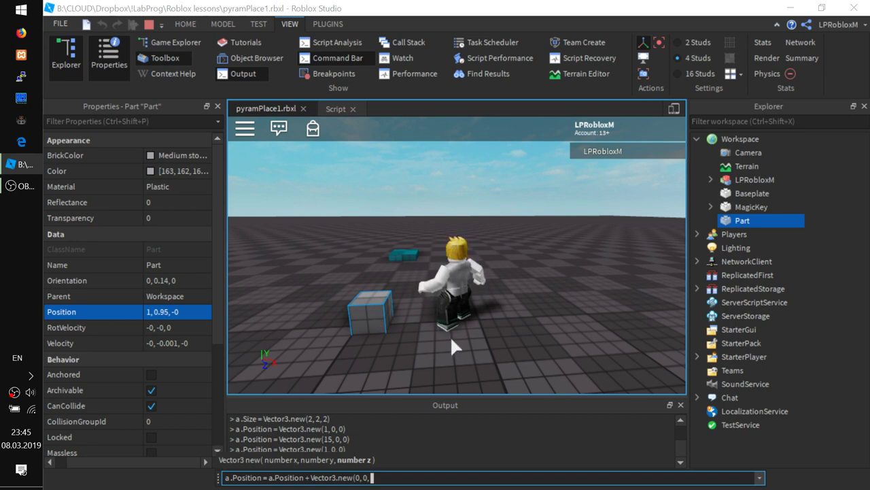
pyautogui.write(' 1')
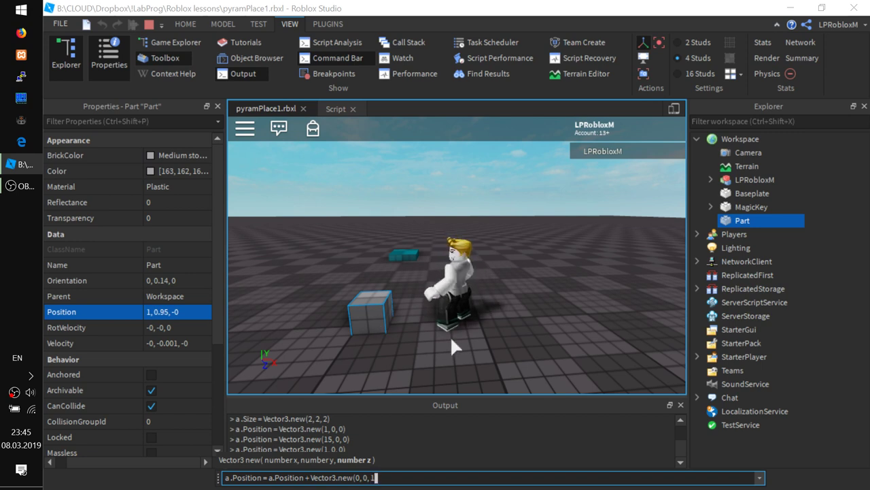
pyautogui.write(')')
# - Rerun the offset command several times to push the Part 1 stud at a time along Z
pyautogui.press('Return')
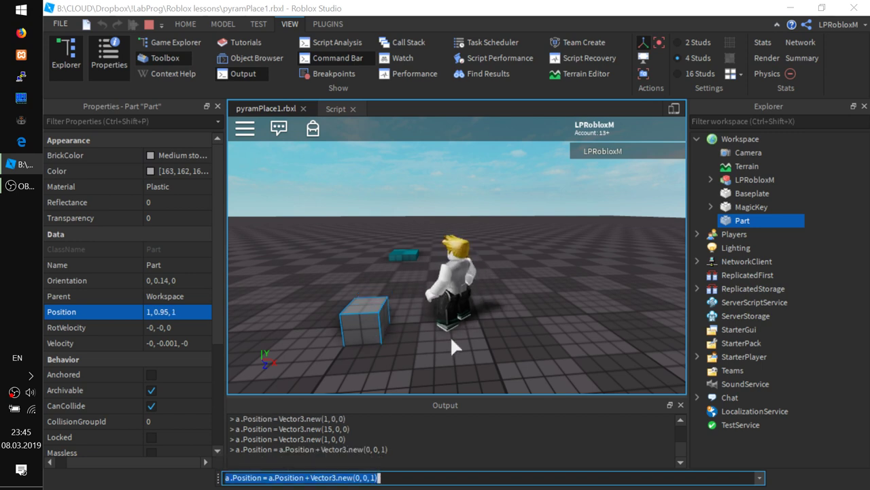
pyautogui.press('Right')
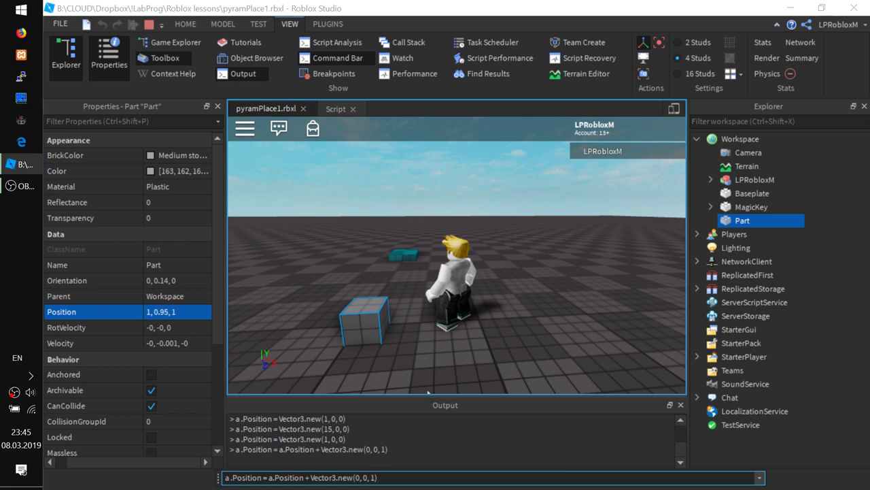
pyautogui.press('Return')
pyautogui.press('Up')
pyautogui.press('Down')
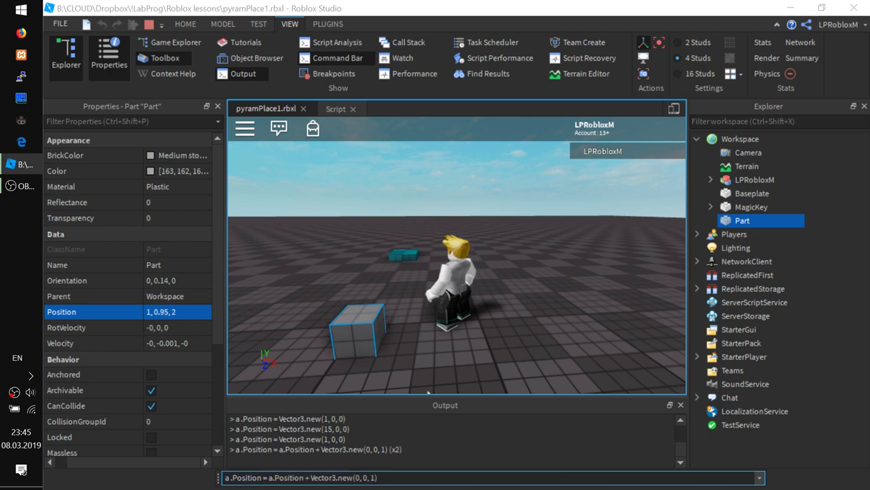
pyautogui.press('Return')
pyautogui.press('Return')
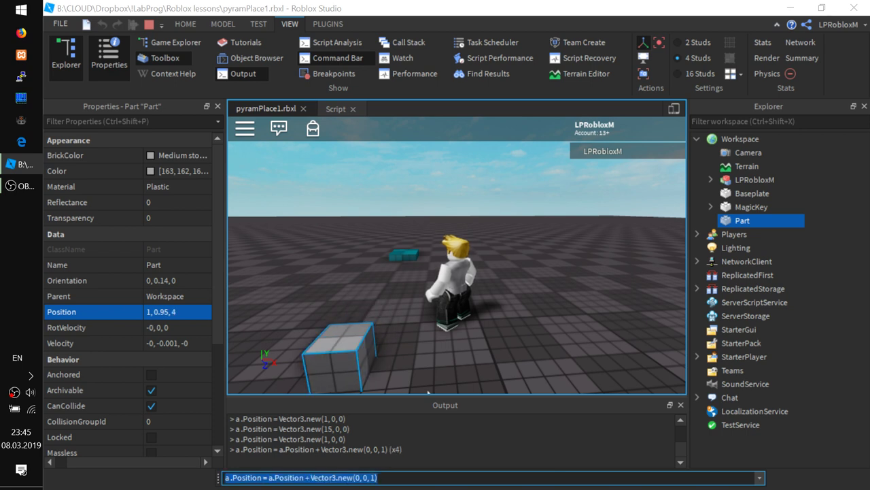
pyautogui.press('Return')
pyautogui.press('Return')
pyautogui.press('Return')
pyautogui.press('End')
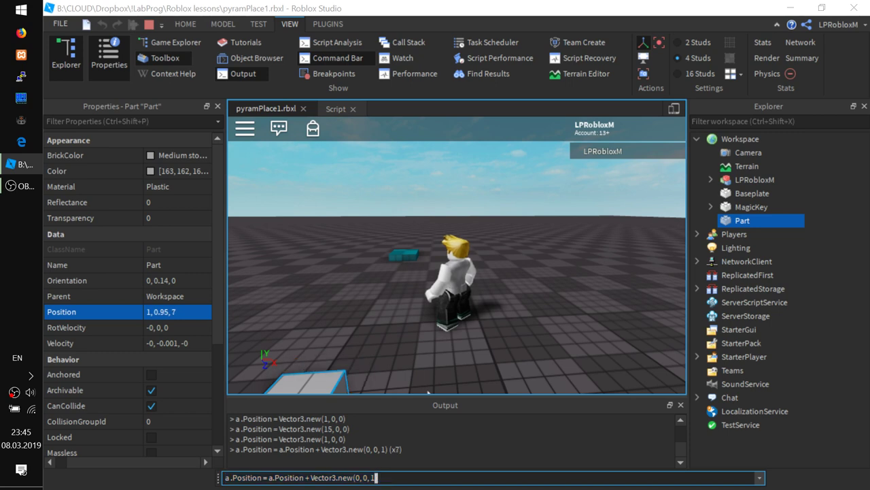
# - Make the step (0, 0, -1) and rerun it to move the Part back
pyautogui.press('Left')
pyautogui.write('-')
pyautogui.press('Return')
pyautogui.press('Return')
pyautogui.press('Return')
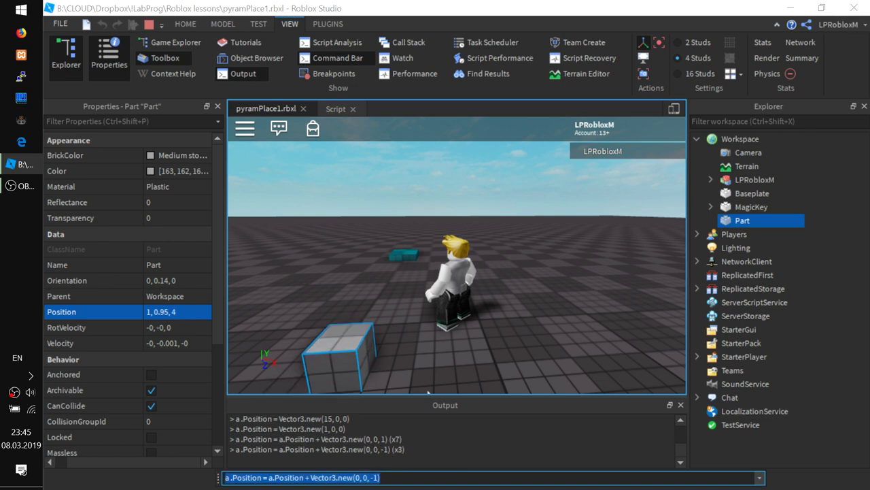
pyautogui.press('Return')
pyautogui.press('Return')
pyautogui.press('Return')
pyautogui.press('Return')
pyautogui.press('Return')
pyautogui.press('Return')
pyautogui.press('Return')
pyautogui.press('Return')
pyautogui.press('Return')
pyautogui.press('Return')
pyautogui.press('Return')
pyautogui.press('Return')
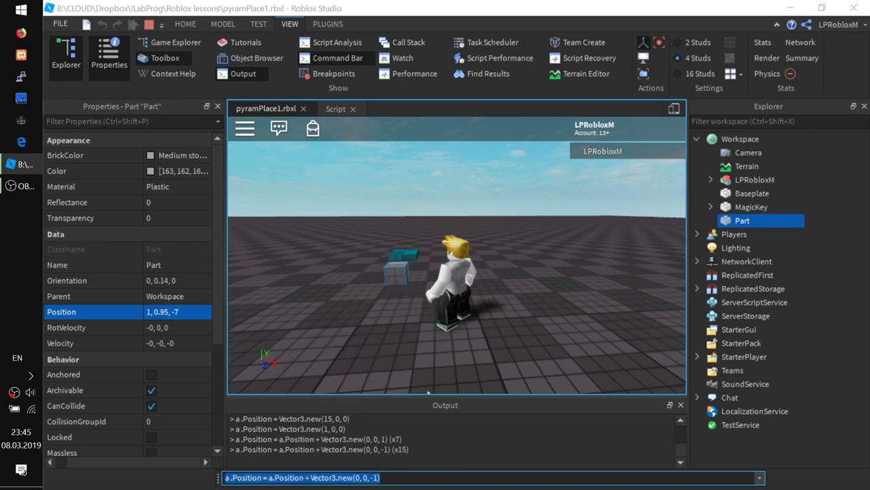
pyautogui.press('Return')
pyautogui.press('Return')
pyautogui.press('Return')
pyautogui.press('Return')
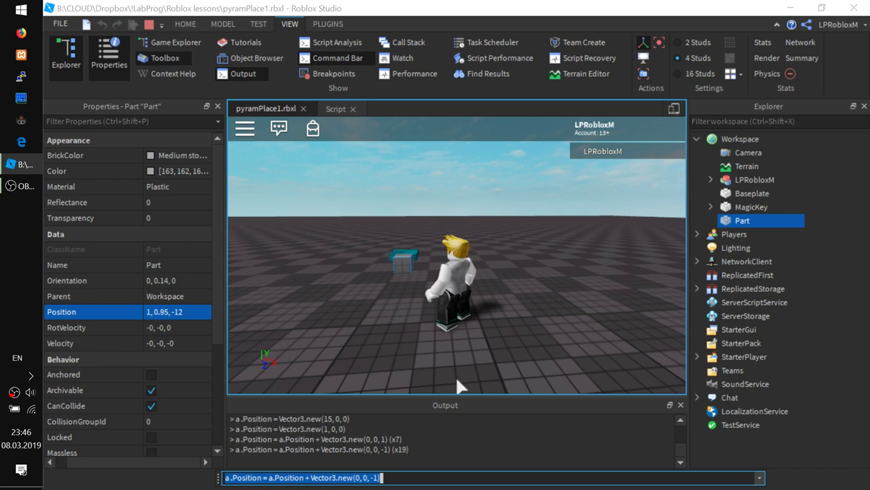
# - Change the step to (0, 0, -5) and run it three times
pyautogui.click(397, 476)
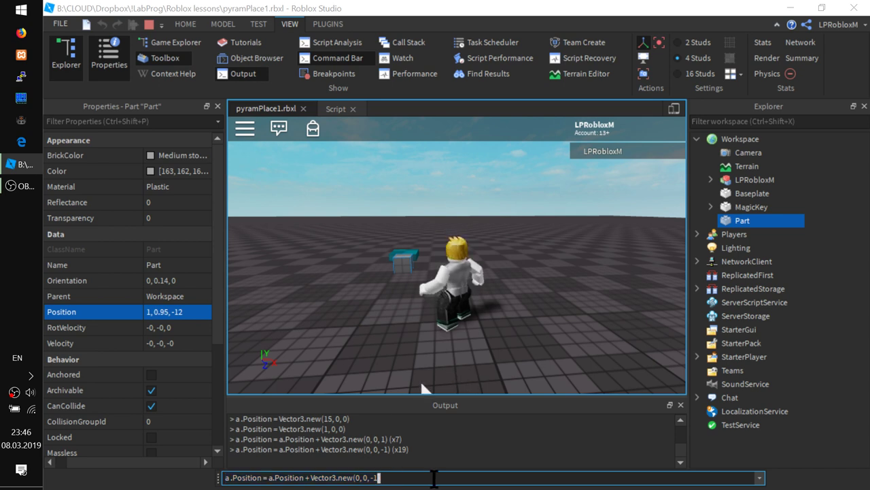
pyautogui.press('BackSpace')
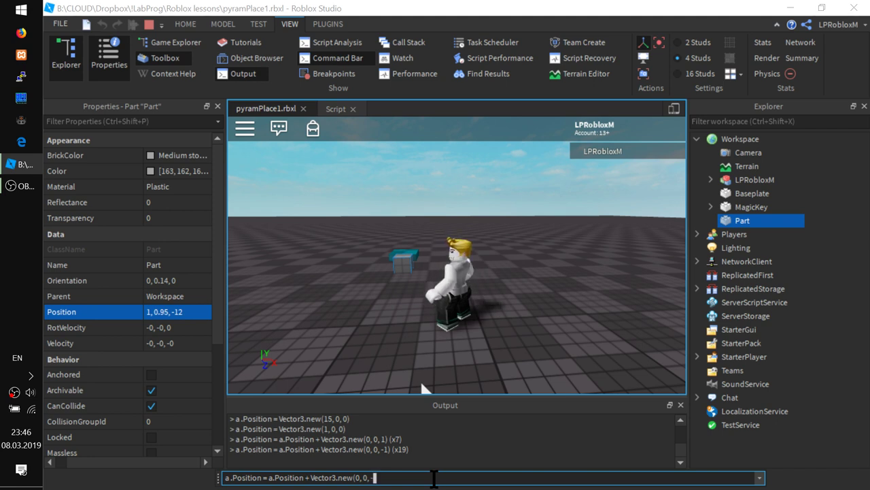
pyautogui.write('5)')
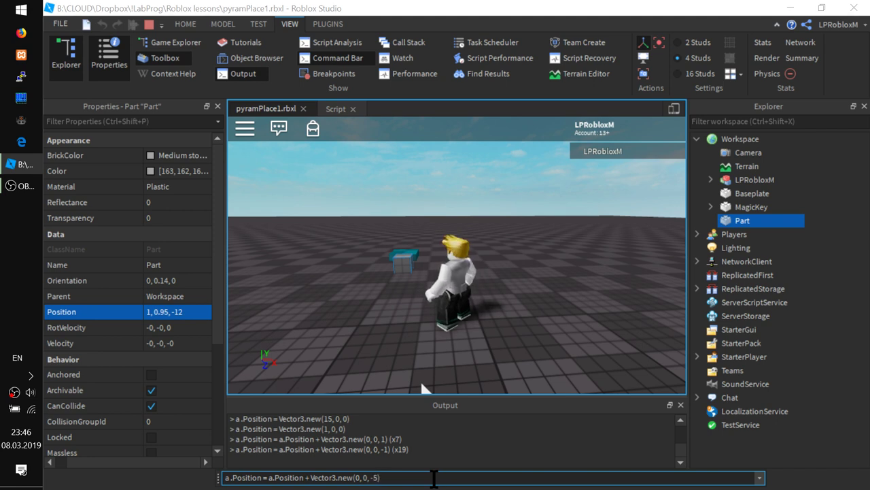
pyautogui.press('Return')
pyautogui.press('Return')
pyautogui.press('Return')
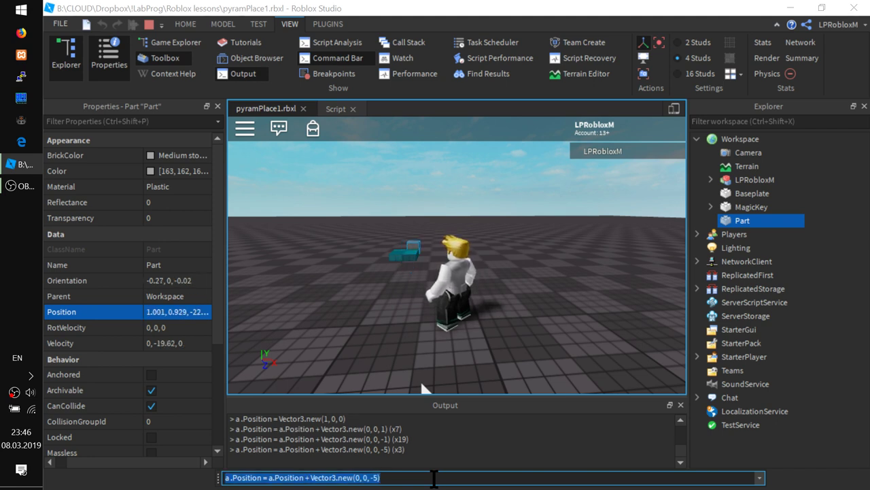
pyautogui.press('Return')
pyautogui.press('Return')
pyautogui.press('Return')
pyautogui.press('Return')
pyautogui.press('Return')
pyautogui.press('Return')
pyautogui.press('Return')
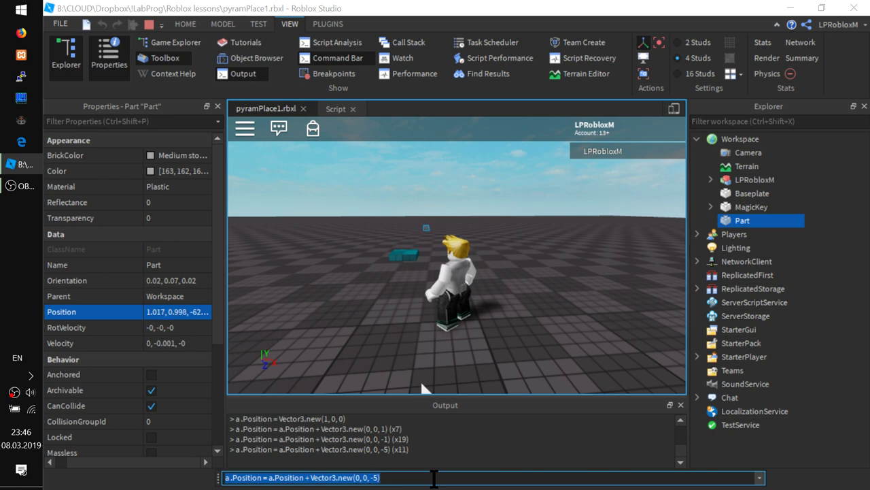
pyautogui.press('Return')
# - Flip the step to (0, 0, 5) and run it twice to bring the Part back
pyautogui.press('Left')
pyautogui.press('Left')
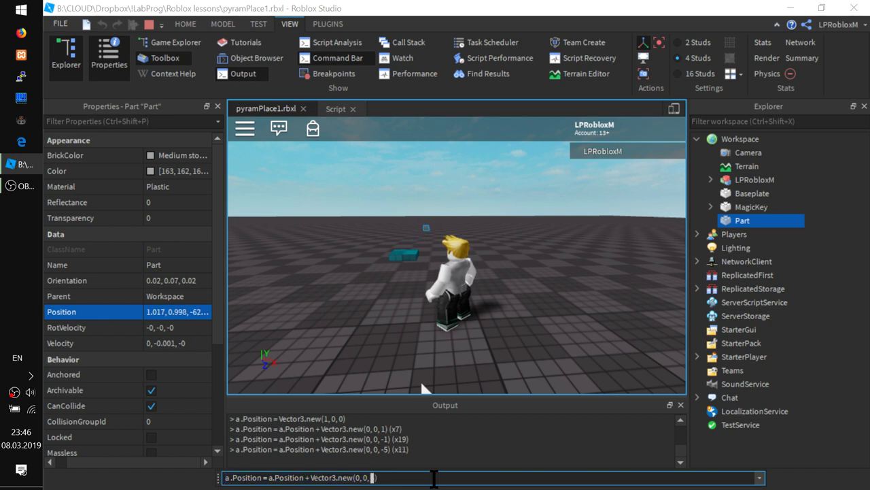
pyautogui.press('BackSpace')
pyautogui.press('Return')
pyautogui.press('Return')
pyautogui.press('Return')
pyautogui.press('Return')
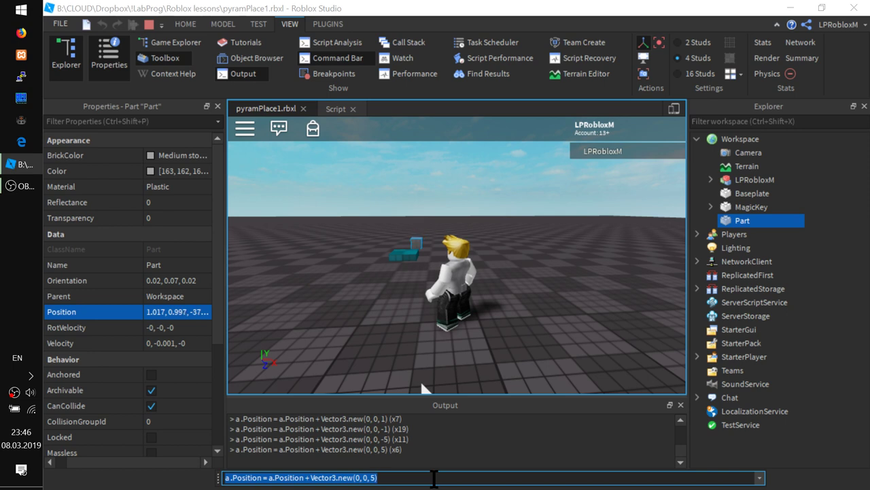
pyautogui.press('Return')
pyautogui.press('Return')
pyautogui.press('Return')
pyautogui.press('Return')
pyautogui.press('Return')
pyautogui.press('Return')
pyautogui.press('Return')
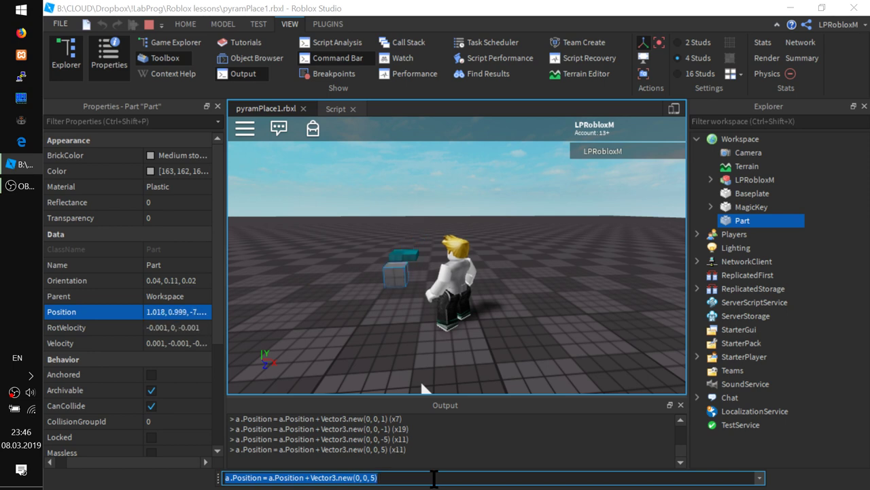
# - Edit the offset to Vector3.new(1, 0, 5)
pyautogui.click(369, 478)
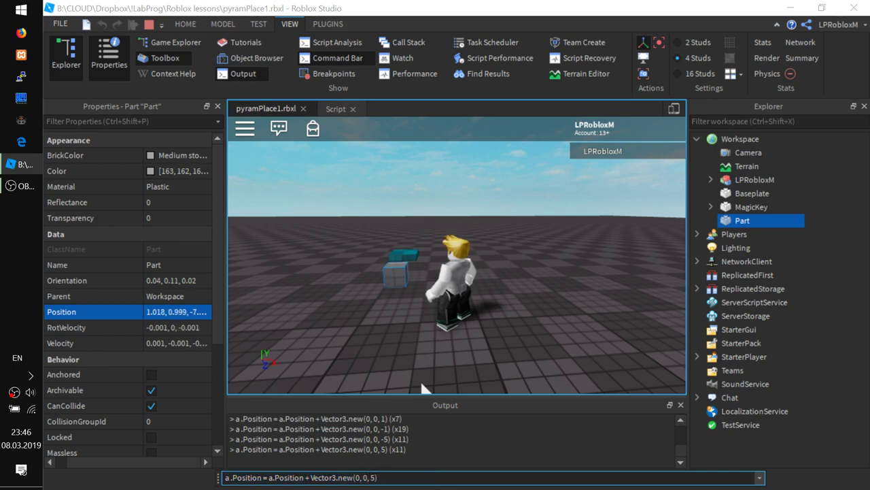
pyautogui.press('Left')
pyautogui.press('Left')
pyautogui.press('Left')
pyautogui.press('Left')
pyautogui.press('Left')
pyautogui.press('Left')
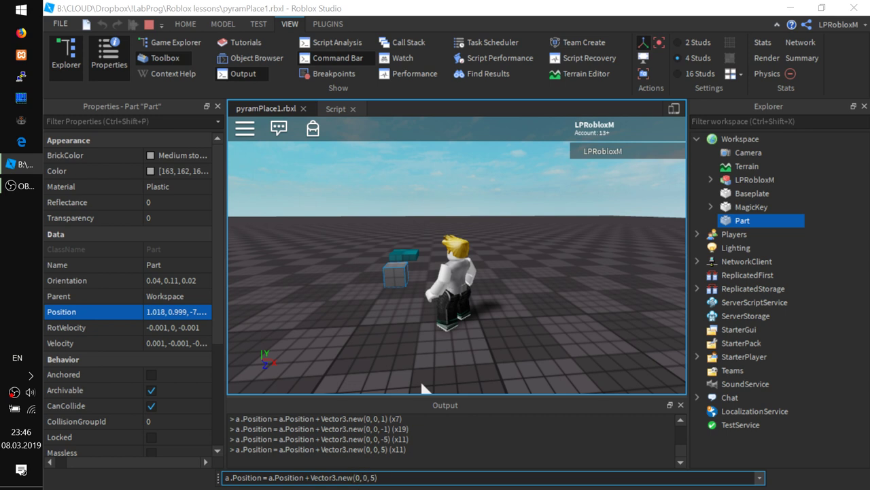
pyautogui.press('Delete')
pyautogui.write('1')
pyautogui.press('Right')
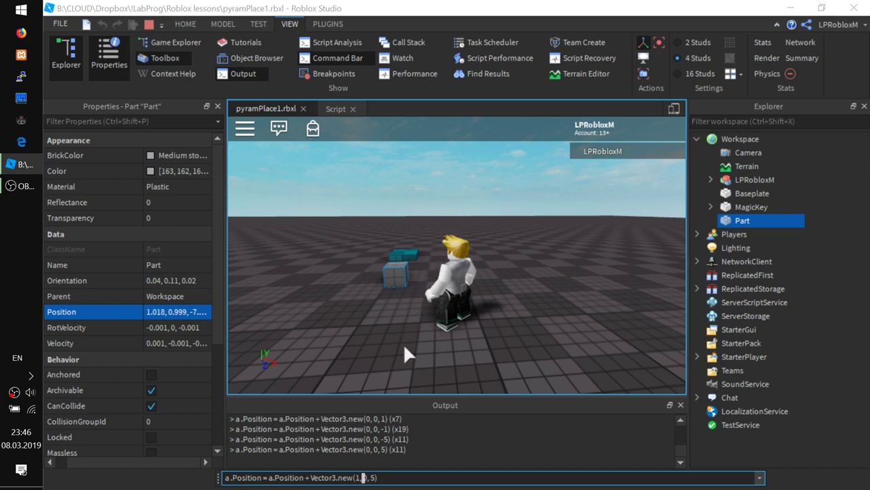
# - Run the (1, 0, 5) offset a few times to step the Part diagonally
pyautogui.press('End')
pyautogui.press('Return')
pyautogui.press('Return')
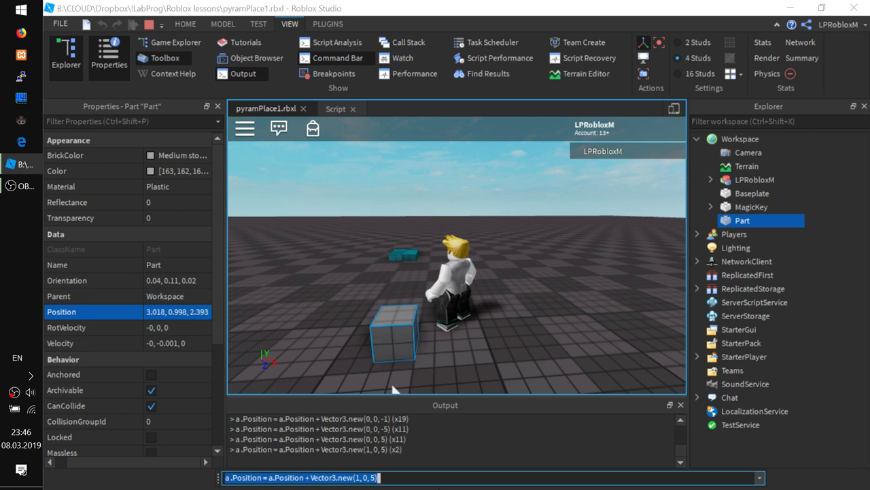
pyautogui.press('Return')
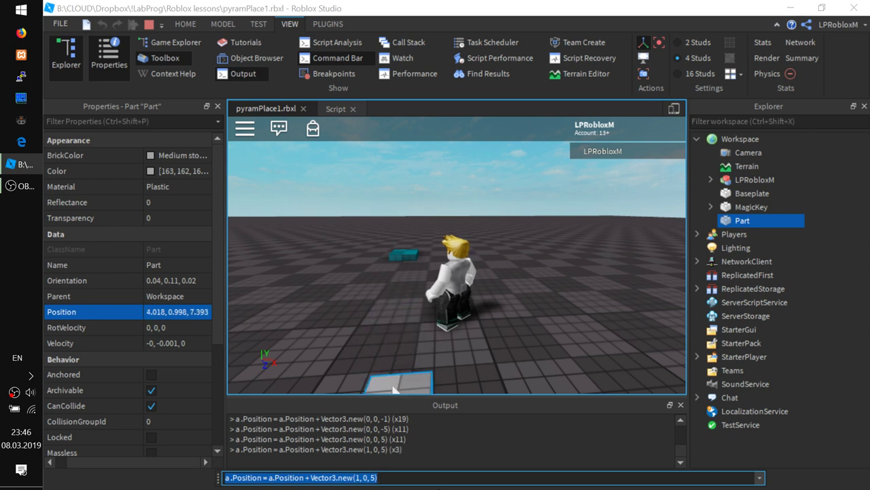
# - Change the offset to (1, 0, -3) and rerun it repeatedly
pyautogui.click(229, 477)
pyautogui.press('Right')
pyautogui.press('Right')
pyautogui.press('Right')
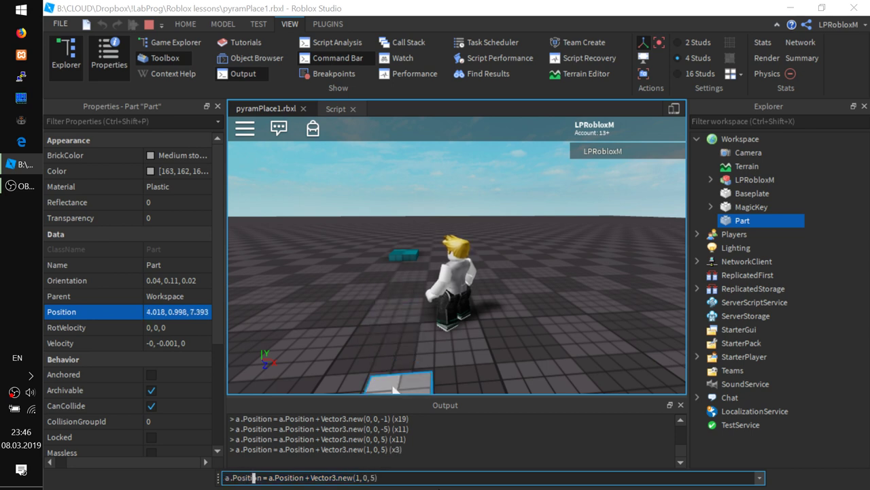
pyautogui.press('Right')
pyautogui.press('Right')
pyautogui.press('Right')
pyautogui.press('Right')
pyautogui.press('Right')
pyautogui.press('Right')
pyautogui.press('Right')
pyautogui.press('Right')
pyautogui.press('Right')
pyautogui.press('Right')
pyautogui.press('Right')
pyautogui.write('-3')
pyautogui.press('Return')
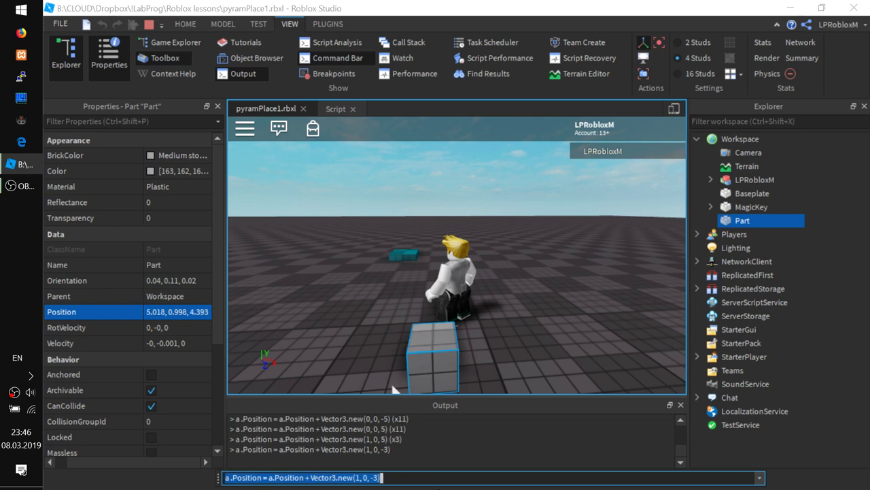
pyautogui.press('Return')
pyautogui.press('Return')
pyautogui.press('Return')
pyautogui.press('Return')
pyautogui.press('Return')
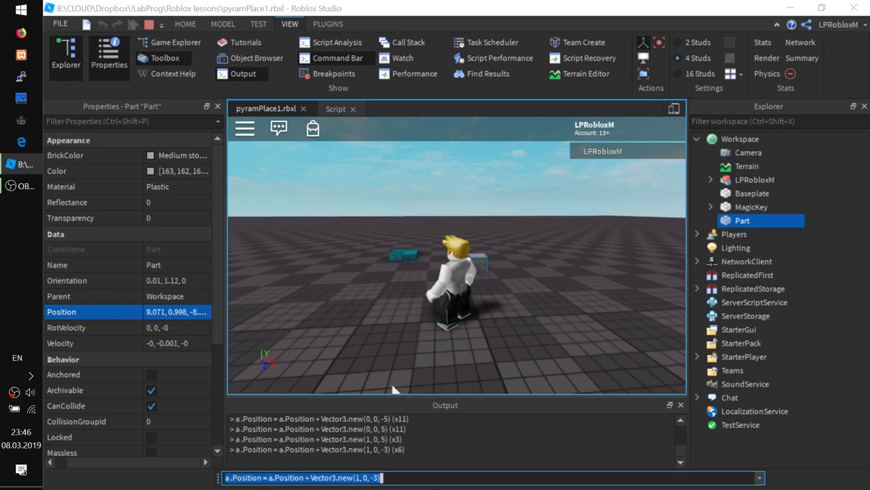
pyautogui.press('Return')
pyautogui.press('Return')
pyautogui.press('Return')
pyautogui.press('Return')
pyautogui.press('Return')
pyautogui.press('Return')
pyautogui.press('Return')
pyautogui.press('Return')
pyautogui.press('Return')
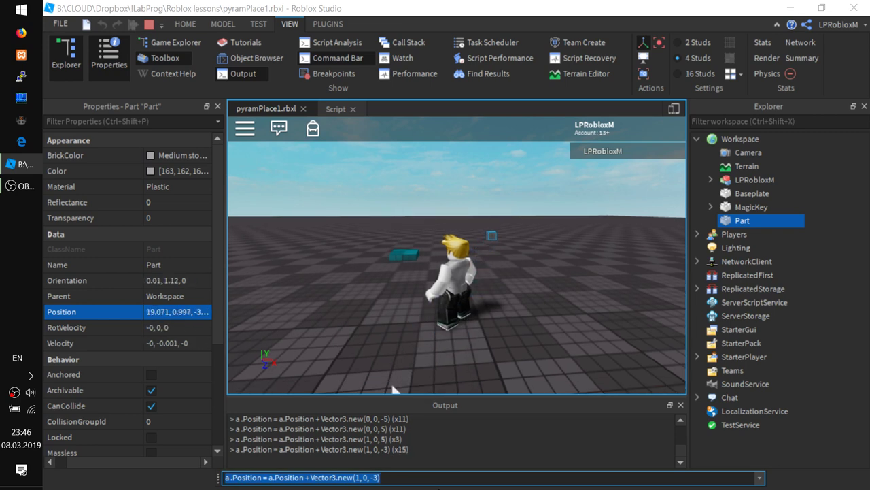
pyautogui.press('Return')
pyautogui.press('Return')
pyautogui.press('Return')
# - Edit the offset to Vector3.new(1, 1, 3) and step the Part with it repeatedly
pyautogui.press('End')
pyautogui.press('Left')
pyautogui.press('Left')
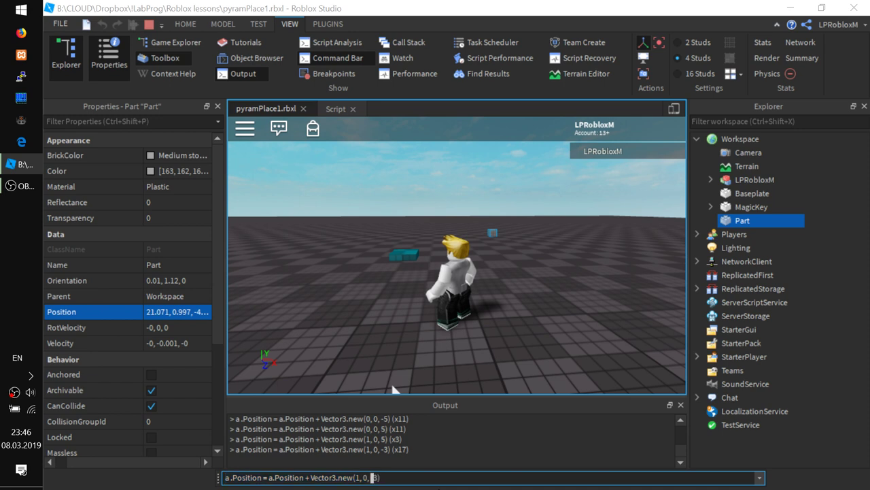
pyautogui.hotkey('shift', 'Left')
pyautogui.write('3')
pyautogui.press('Left')
pyautogui.press('Left')
pyautogui.press('Left')
pyautogui.press('BackSpace')
pyautogui.write('1')
pyautogui.press('Return')
pyautogui.press('Return')
pyautogui.press('Return')
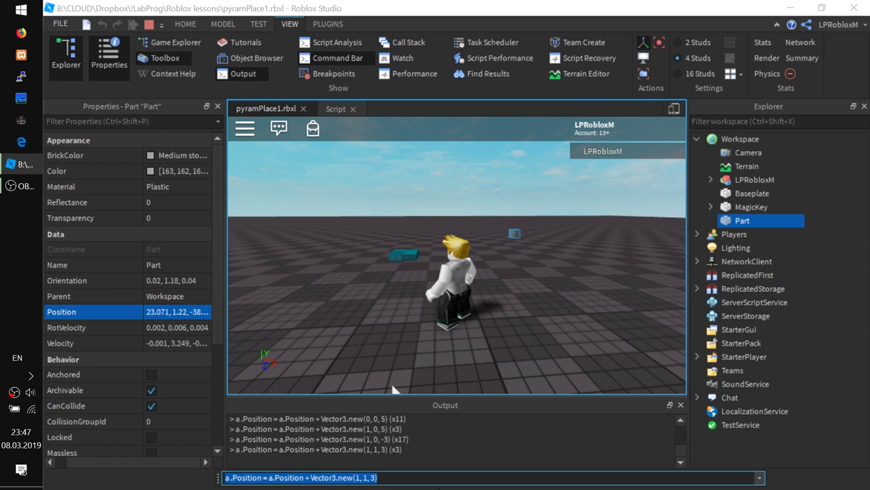
pyautogui.press('Return')
pyautogui.press('Return')
pyautogui.press('Return')
pyautogui.press('Return')
pyautogui.press('Return')
pyautogui.press('Return')
pyautogui.press('Return')
pyautogui.press('Return')
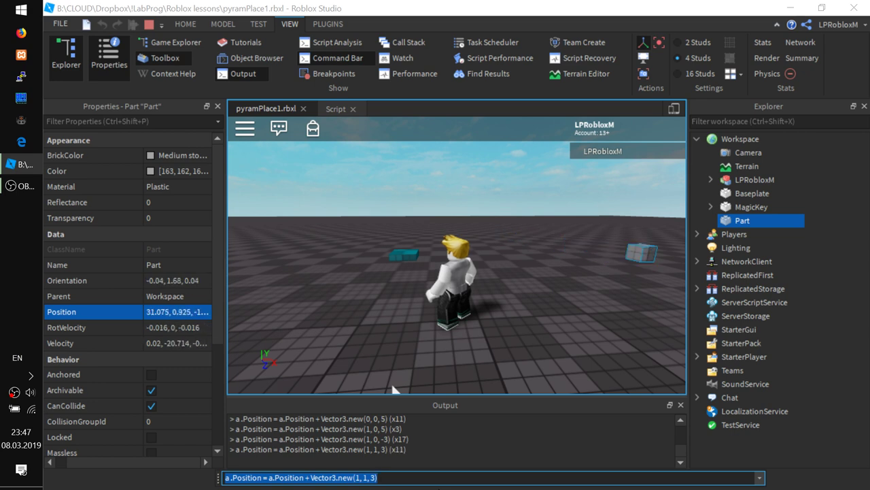
pyautogui.press('End')
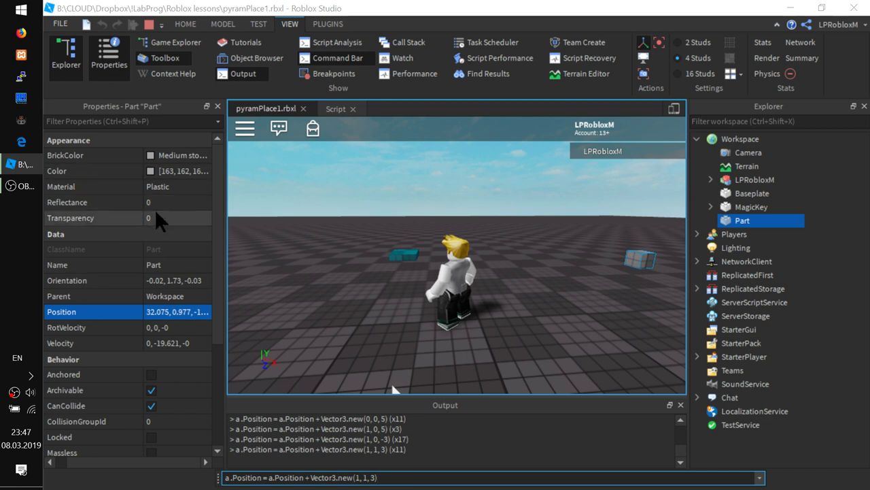
# - Drag the Part with the Move tool back beside the character, to -4, 1, -5.5
pyautogui.scroll(-1, 158, 228)
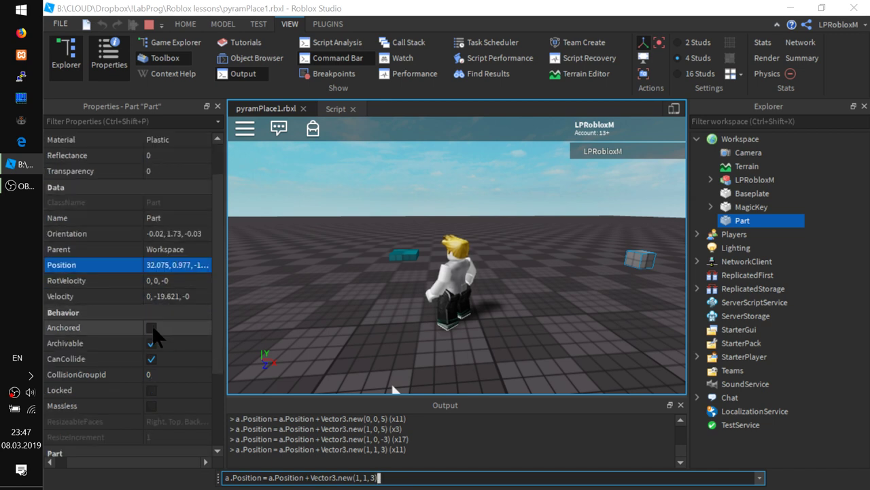
pyautogui.click(625, 262)
pyautogui.moveTo(527, 253); pyautogui.dragTo(526, 247, button='right')
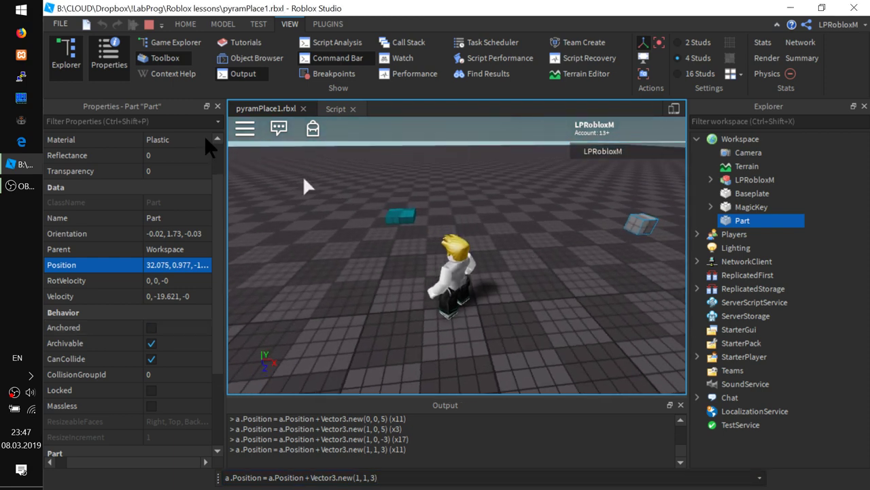
pyautogui.click(182, 25)
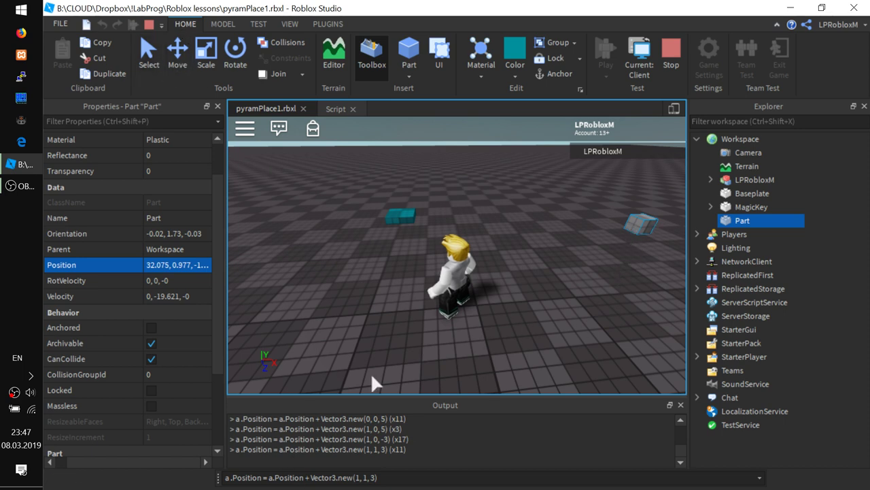
pyautogui.click(178, 54)
pyautogui.moveTo(642, 223); pyautogui.dragTo(327, 274)
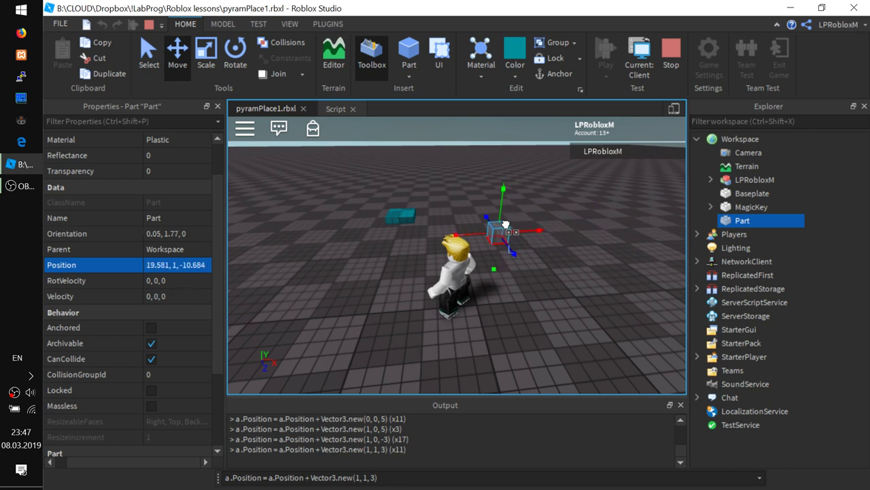
pyautogui.moveTo(327, 274); pyautogui.dragTo(303, 324, button='right')
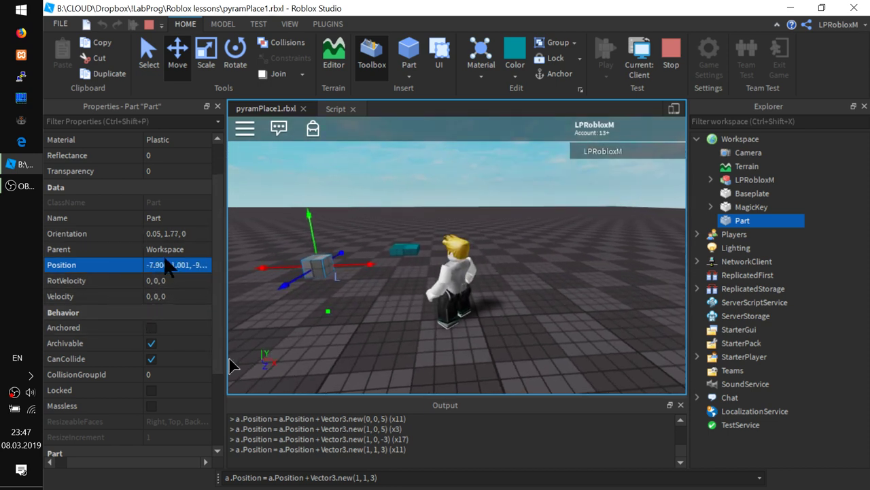
pyautogui.moveTo(316, 265)
pyautogui.mouseDown()
pyautogui.moveTo(308, 279)
pyautogui.moveTo(334, 280)
pyautogui.mouseUp()
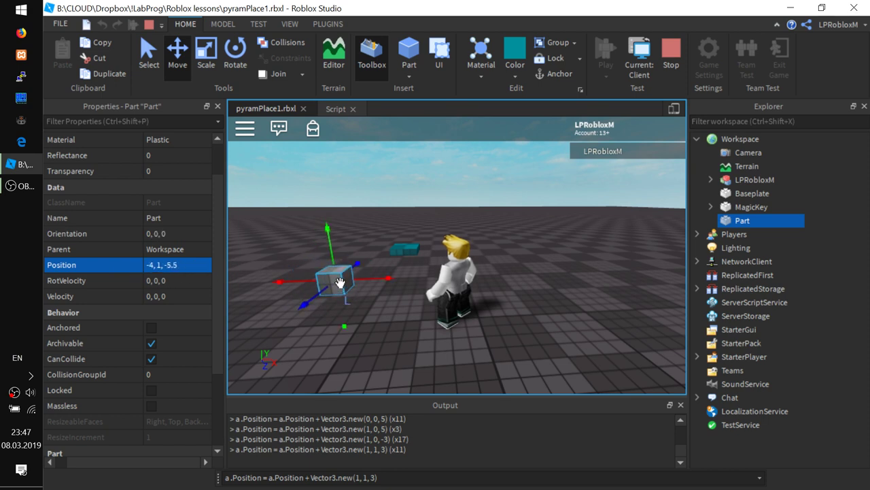
pyautogui.moveTo(337, 299); pyautogui.dragTo(343, 386, button='right')
pyautogui.doubleClick(365, 477)
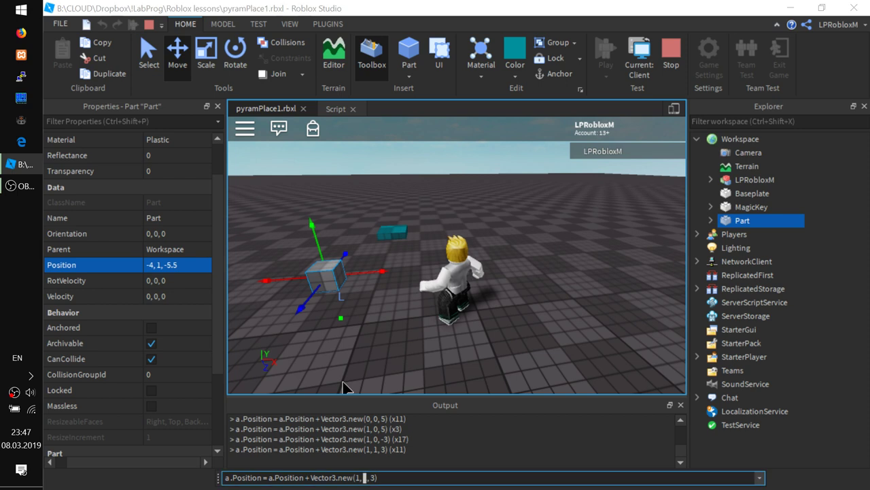
# - Anchor the Part, step it up by (1, 1, 3), and drag it across the baseplate
pyautogui.click(152, 327)
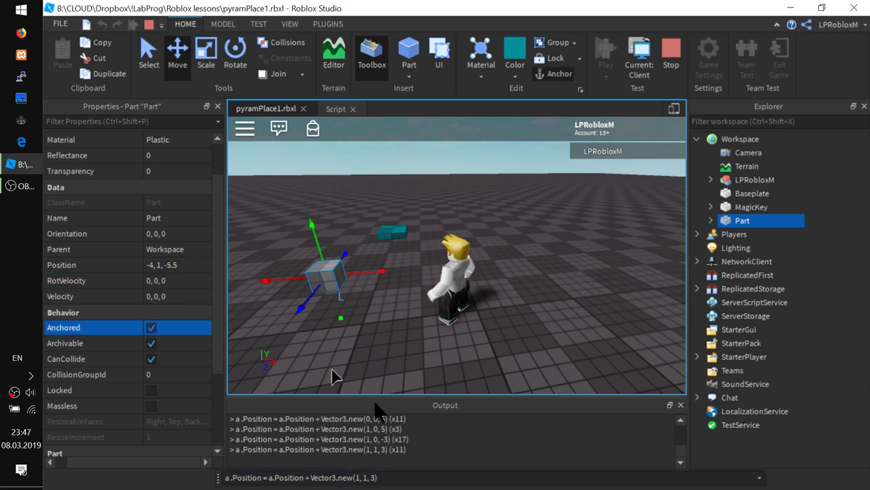
pyautogui.press('Return')
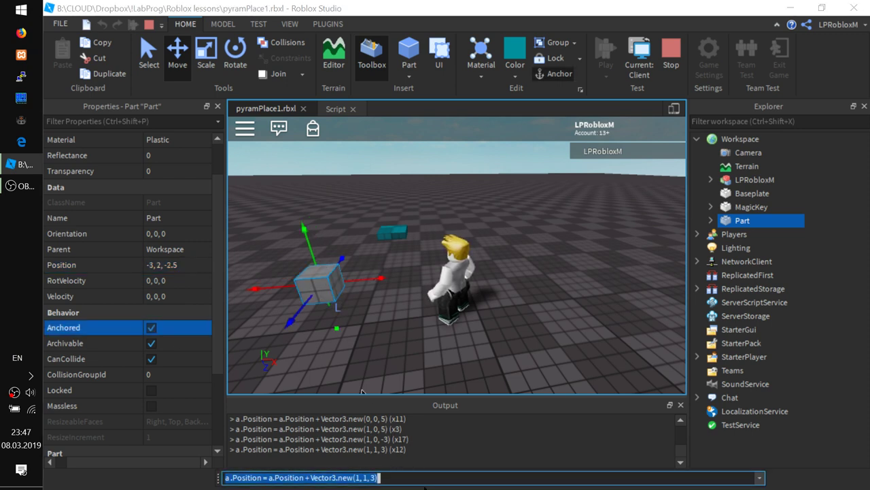
pyautogui.press('Return')
pyautogui.press('Return')
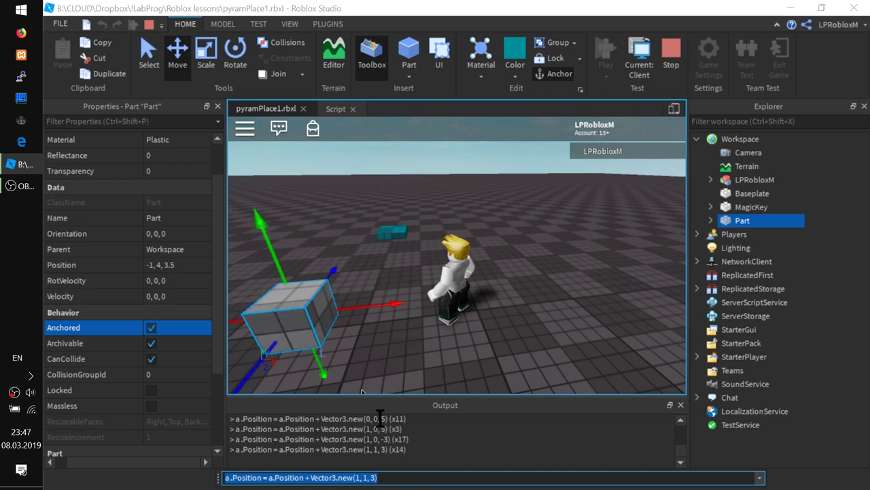
pyautogui.moveTo(296, 323)
pyautogui.mouseDown()
pyautogui.moveTo(460, 196)
pyautogui.moveTo(430, 198)
pyautogui.mouseUp()
pyautogui.click(393, 477)
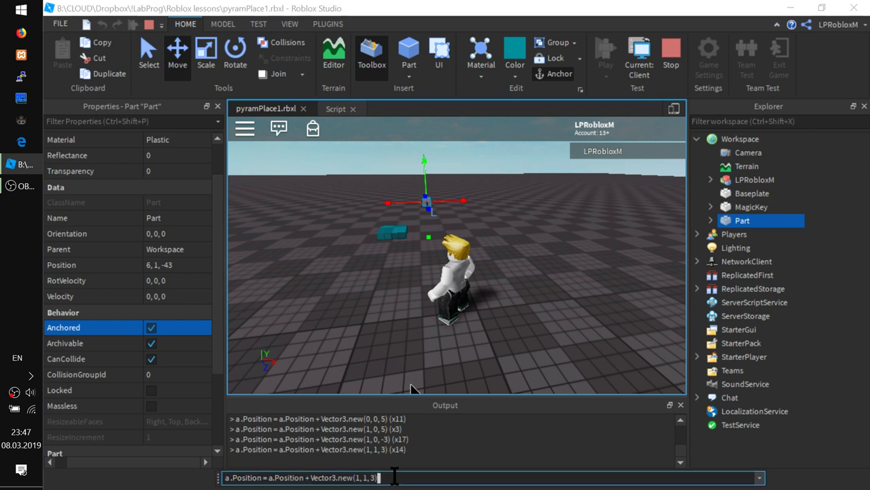
pyautogui.press('Return')
pyautogui.press('Return')
pyautogui.press('Return')
pyautogui.press('Return')
pyautogui.press('Return')
pyautogui.press('Return')
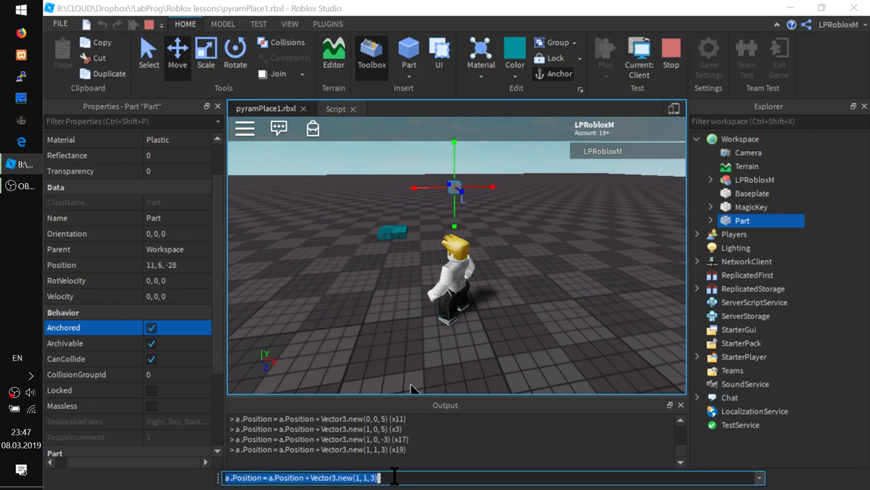
pyautogui.press('Return')
pyautogui.press('Return')
pyautogui.press('Return')
pyautogui.press('Return')
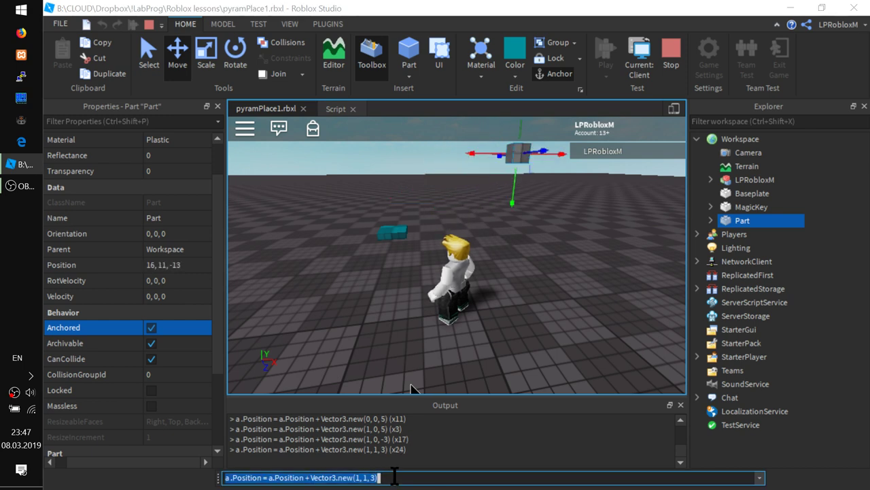
# - Unanchor the Part, step it once more, and delete the position assignment from the command
pyautogui.click(150, 327)
pyautogui.click(381, 478)
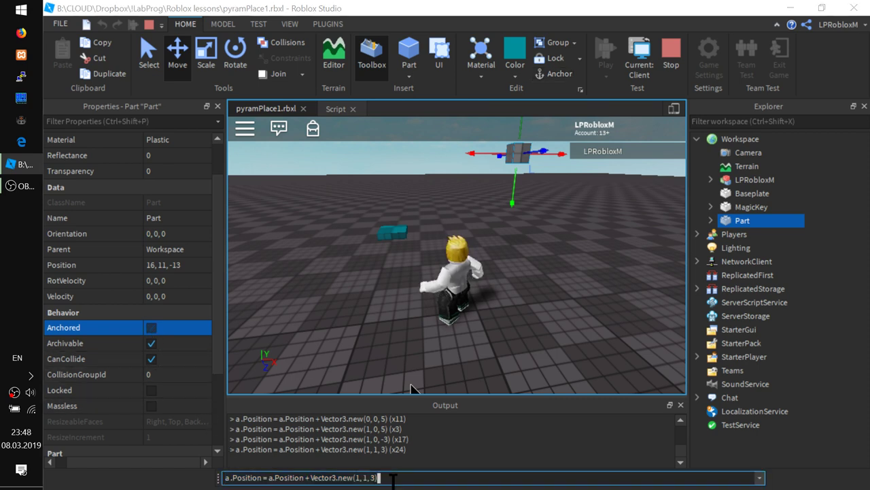
pyautogui.press('Return')
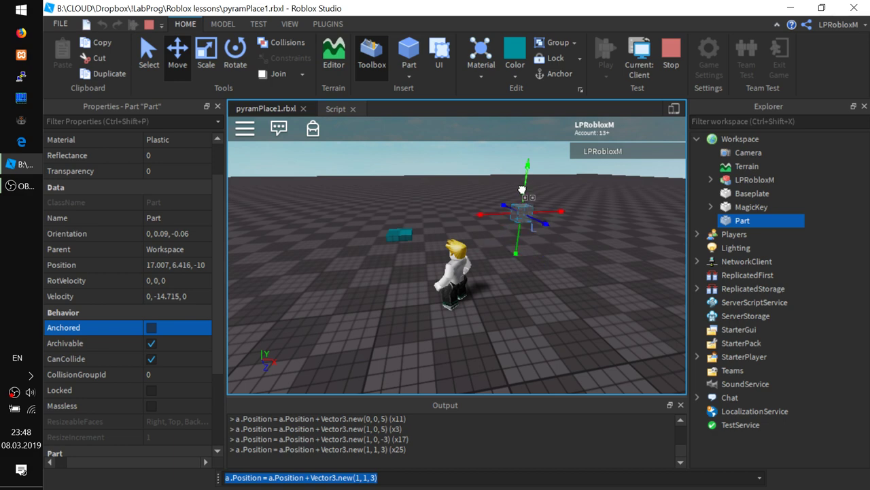
pyautogui.moveTo(548, 204)
pyautogui.mouseDown(button='right')
pyautogui.moveTo(552, 358)
pyautogui.moveTo(453, 363)
pyautogui.mouseUp(button='right')
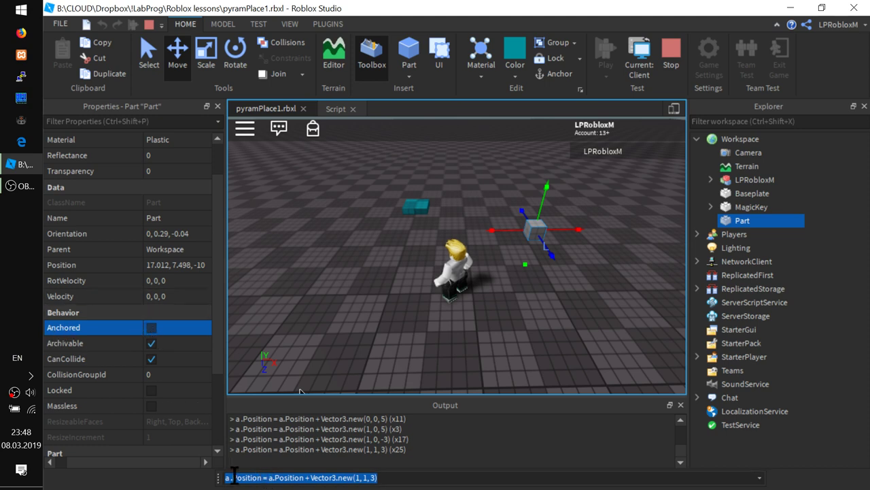
pyautogui.click(272, 477)
pyautogui.moveTo(263, 477); pyautogui.dragTo(422, 480)
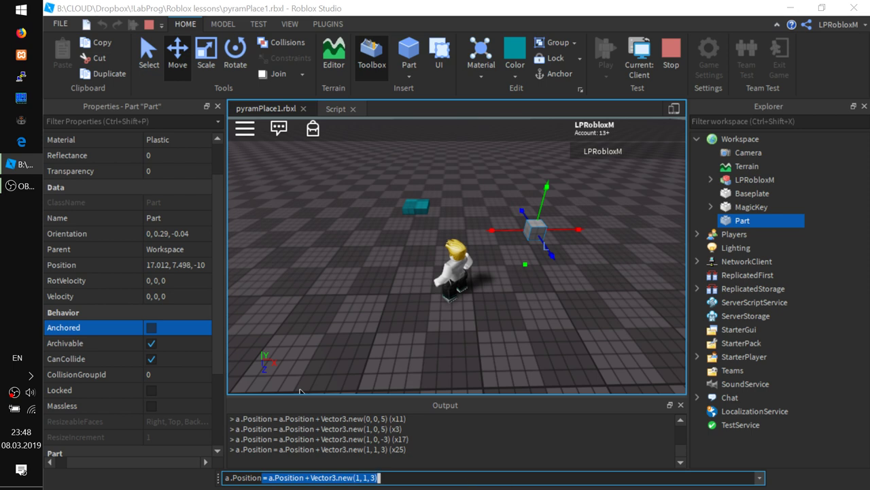
pyautogui.press('BackSpace')
pyautogui.press('BackSpace')
pyautogui.write('a.Anchored =')
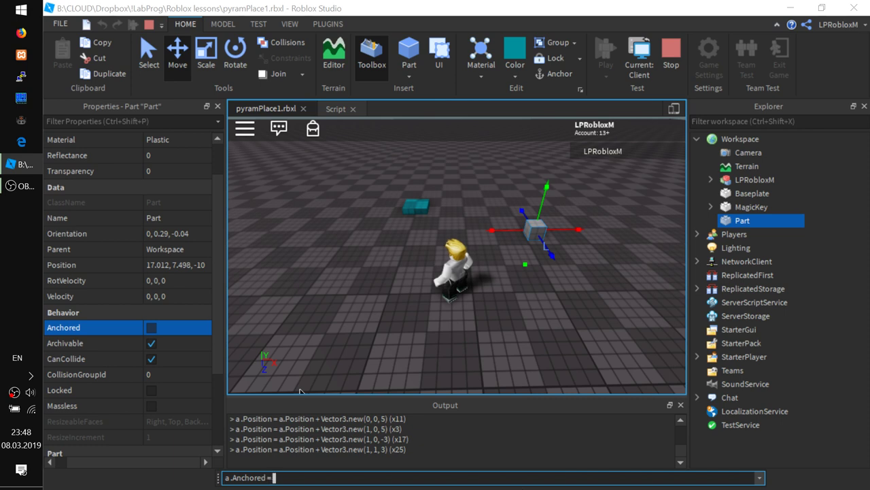
# - Run a.Anchored = true, then a.Anchored = false in the Command Bar
pyautogui.write('true')
pyautogui.press('Return')
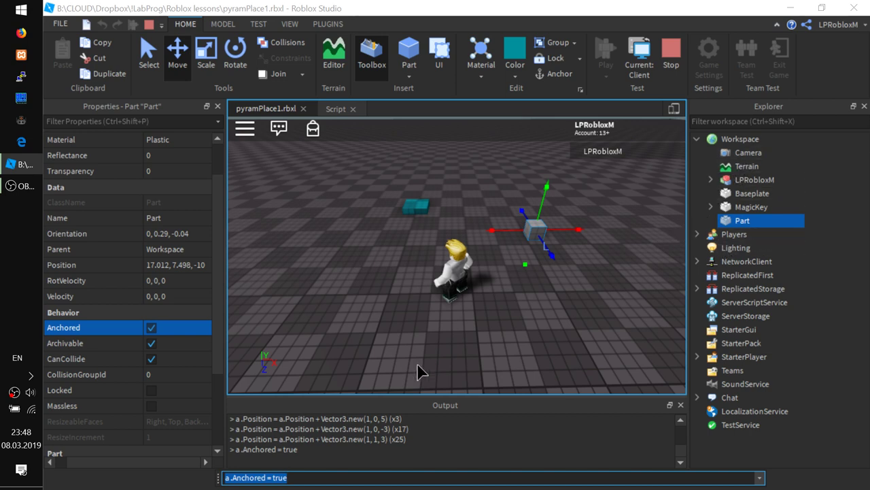
pyautogui.click(310, 476)
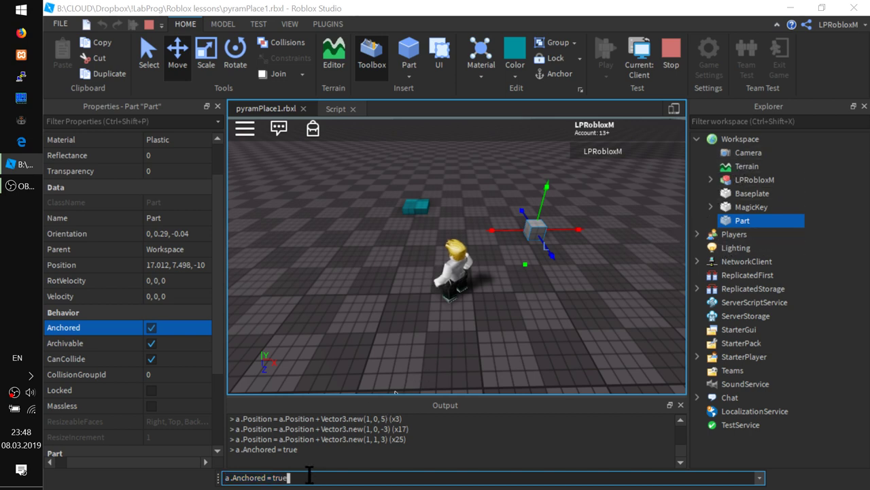
pyautogui.write('fals')
pyautogui.press('Return')
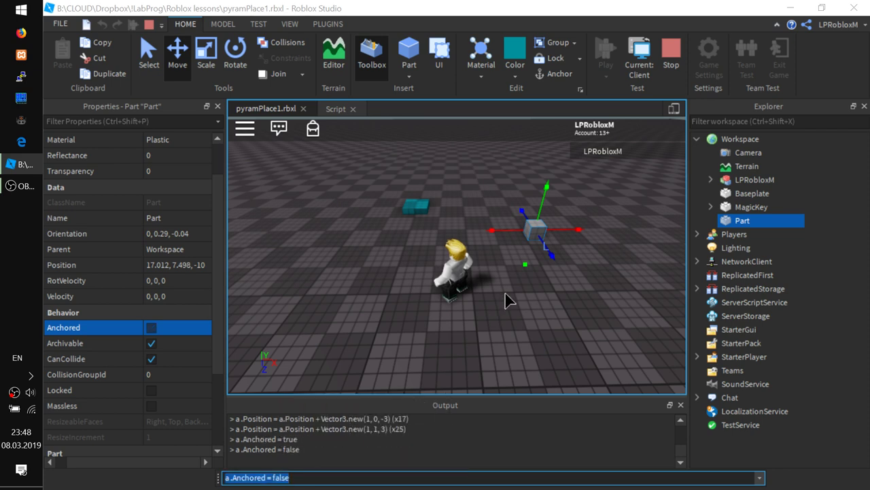
# - Recall the Vector3.new(1, 1, 3) step command from the command history
pyautogui.click(321, 476)
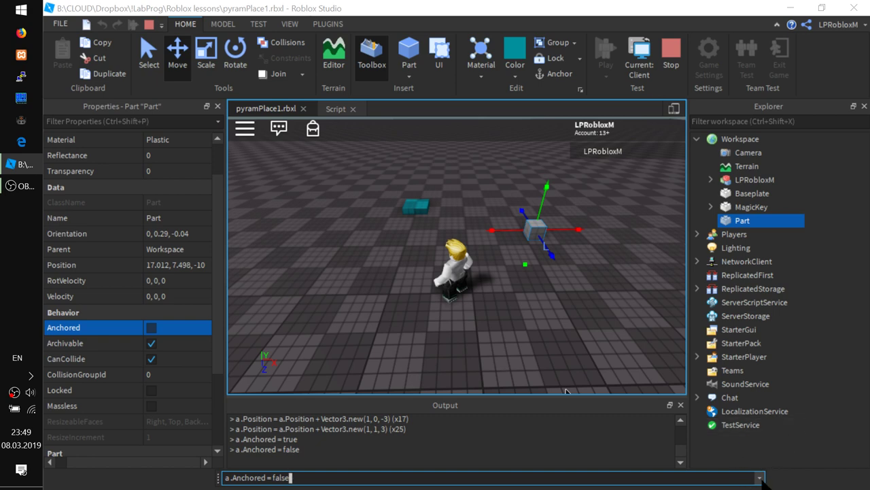
pyautogui.click(761, 477)
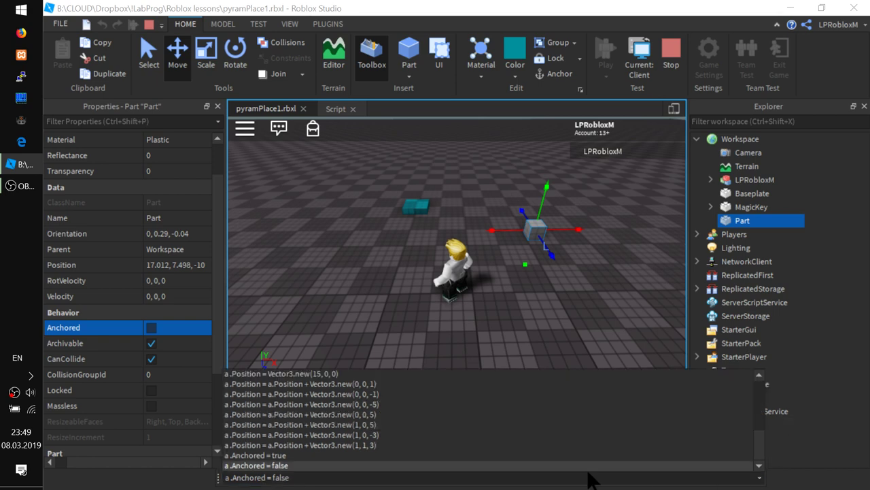
pyautogui.click(379, 442)
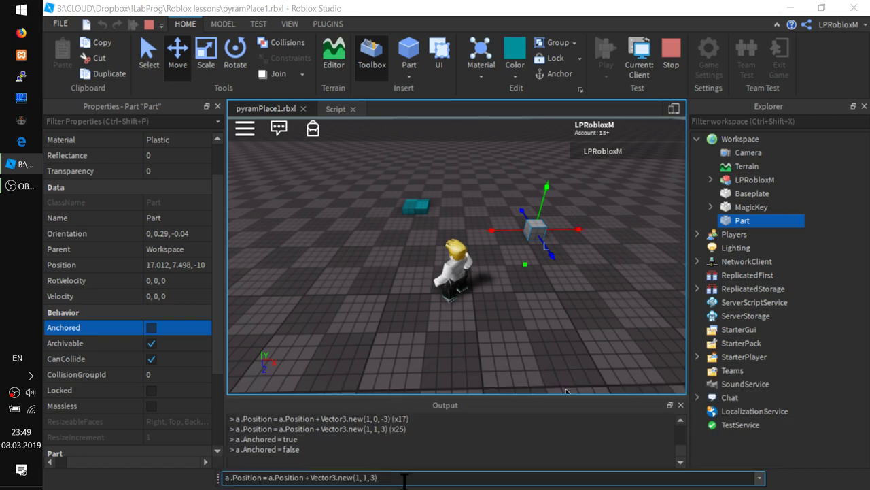
# - Run the (1, 1, 3) step again, then drag the Part back beside the teal block
pyautogui.press('Return')
pyautogui.press('Return')
pyautogui.press('Return')
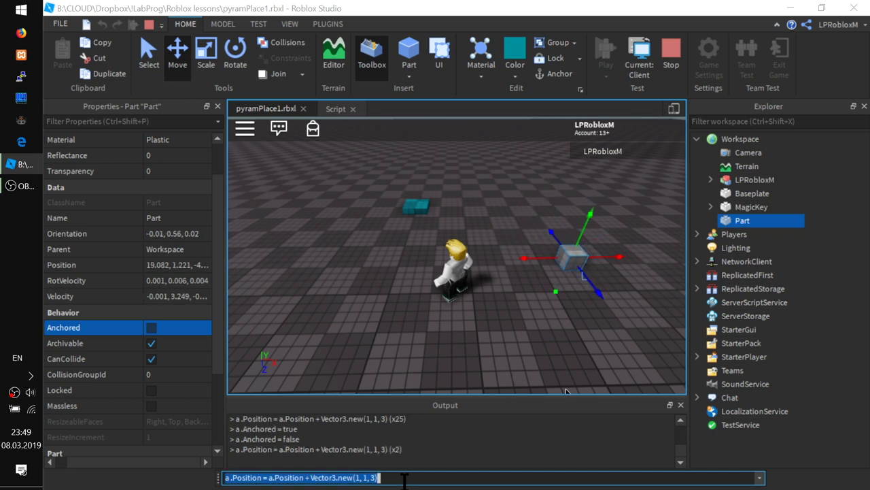
pyautogui.moveTo(615, 279); pyautogui.dragTo(367, 248)
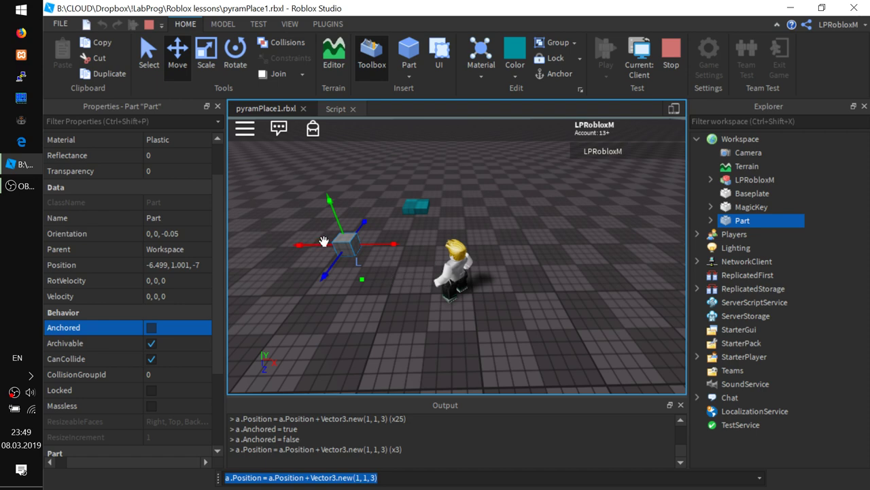
pyautogui.moveTo(346, 243); pyautogui.dragTo(397, 164)
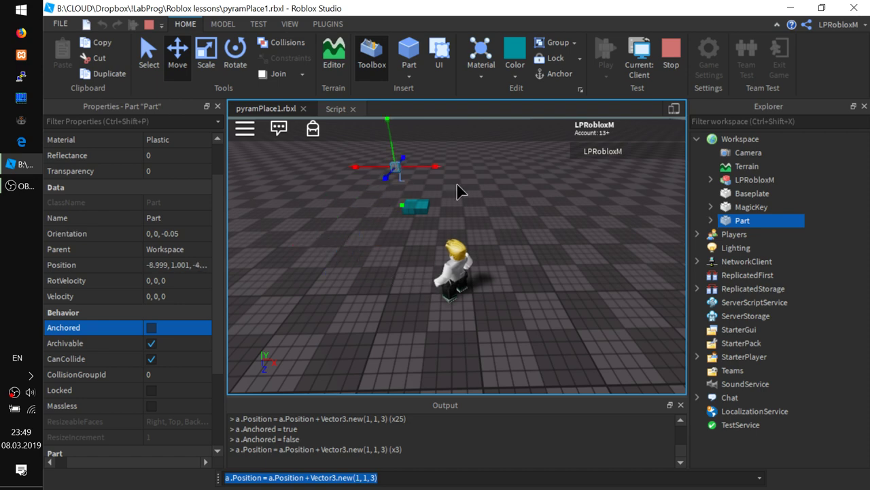
pyautogui.press('w')
pyautogui.press('a')
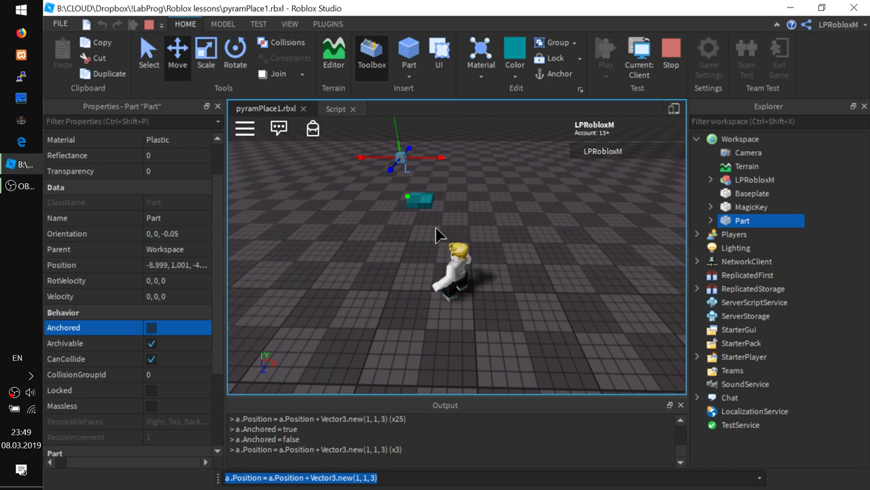
# - Play-test and click the teal MagicKey to print TA-DA!, then stop and reopen the script
pyautogui.click(149, 25)
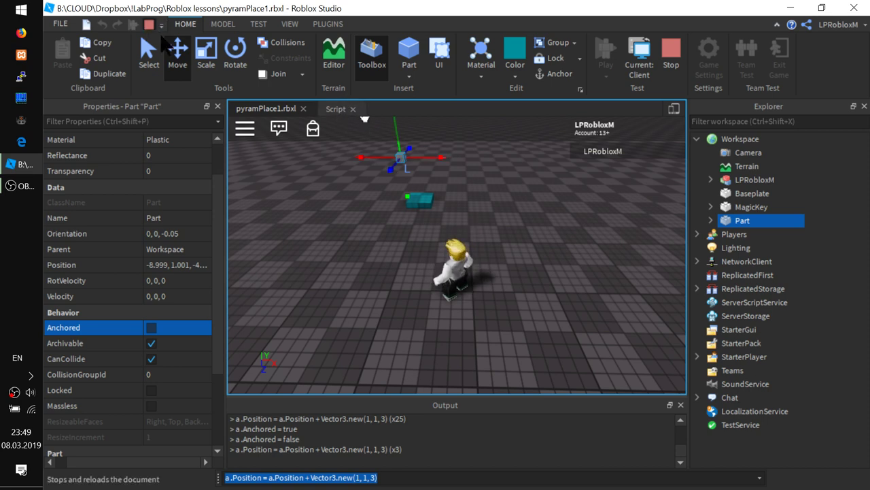
pyautogui.click(356, 105)
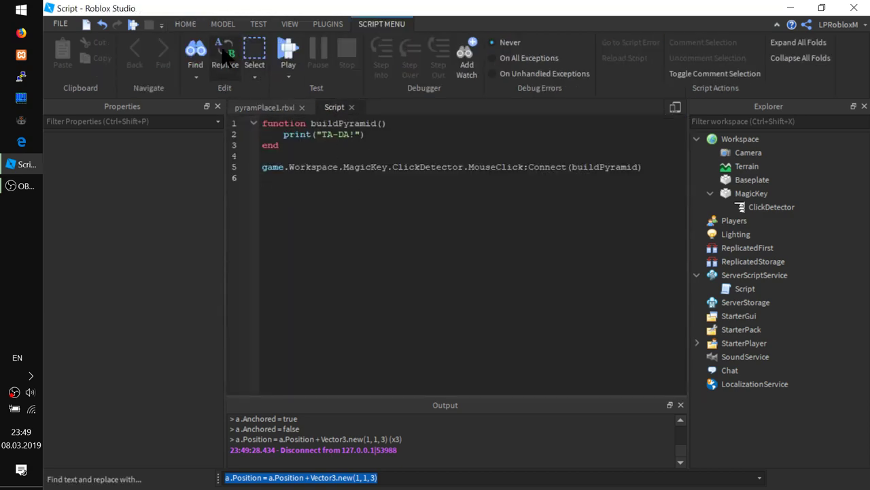
pyautogui.click(289, 54)
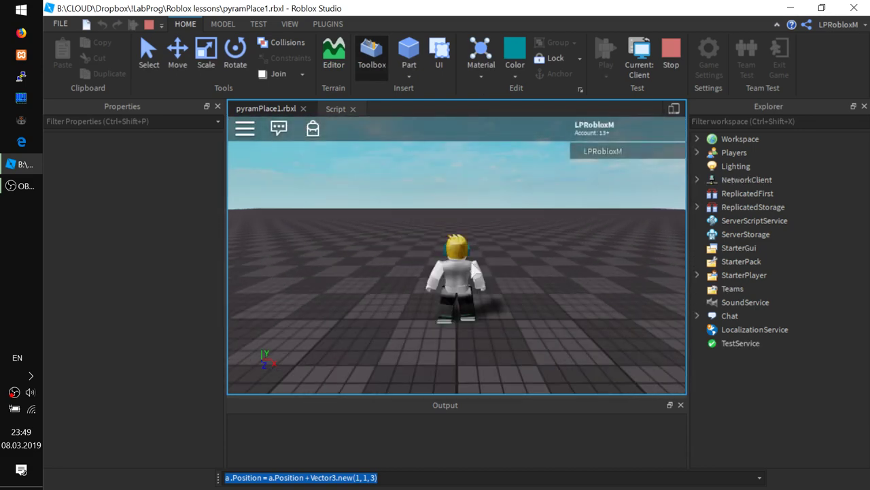
pyautogui.press('a')
pyautogui.moveTo(527, 294); pyautogui.dragTo(492, 306, button='right')
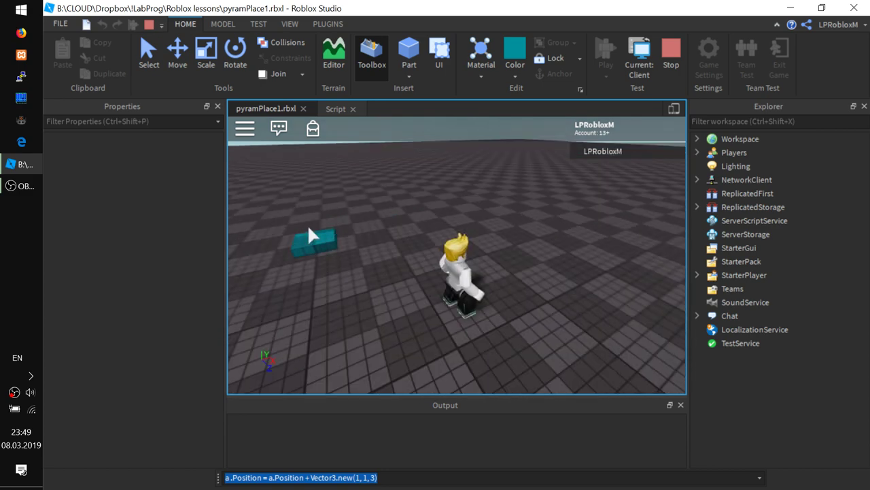
pyautogui.moveTo(309, 235); pyautogui.dragTo(311, 253, button='right')
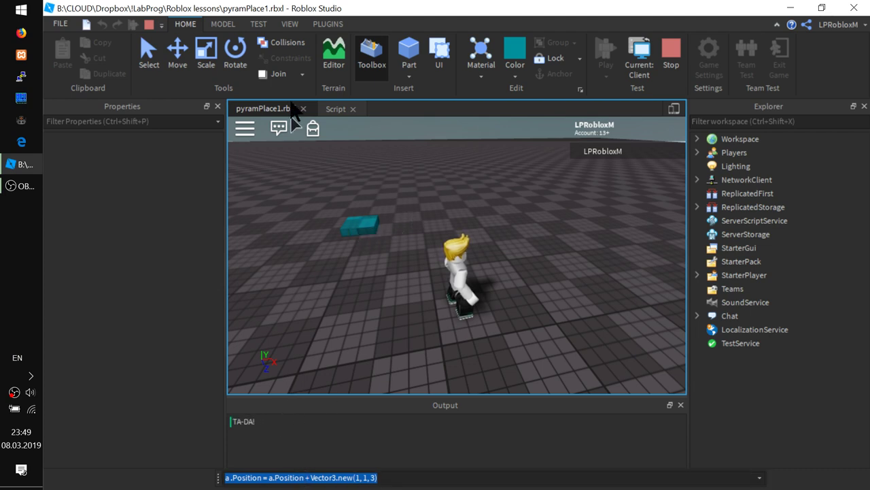
pyautogui.hotkey('shift', 'F5')
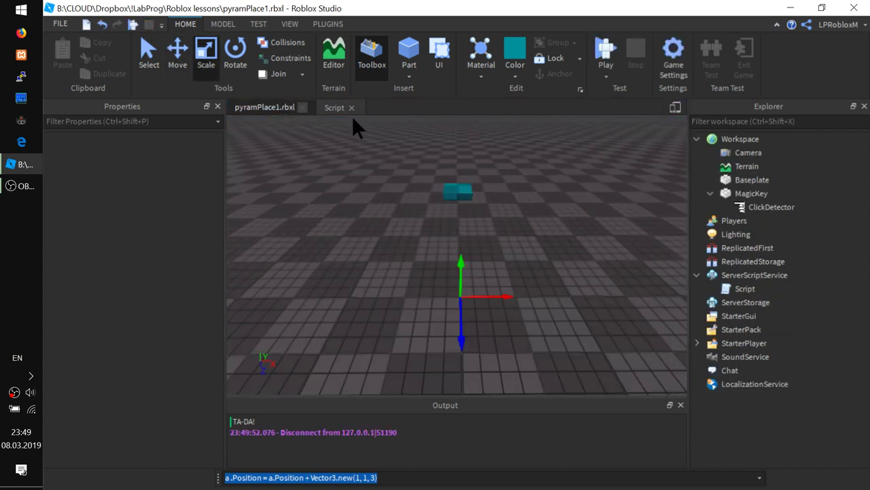
pyautogui.click(334, 108)
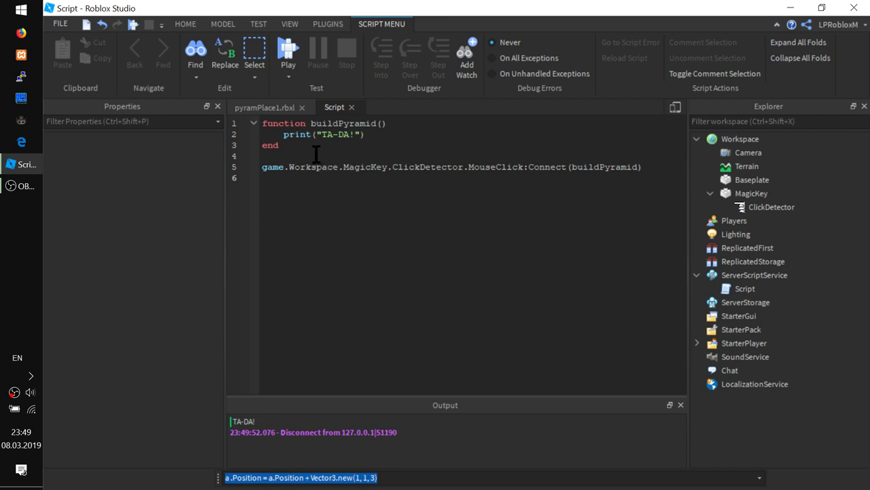
# - Highlight buildPyramid, game and Workspace in the script, then select the MagicKey part in the place view
pyautogui.moveTo(304, 148); pyautogui.dragTo(250, 121)
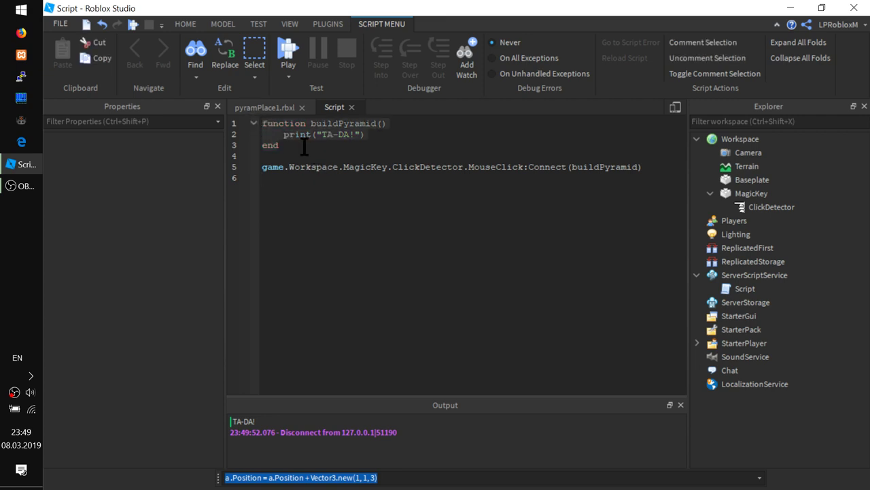
pyautogui.click(299, 144)
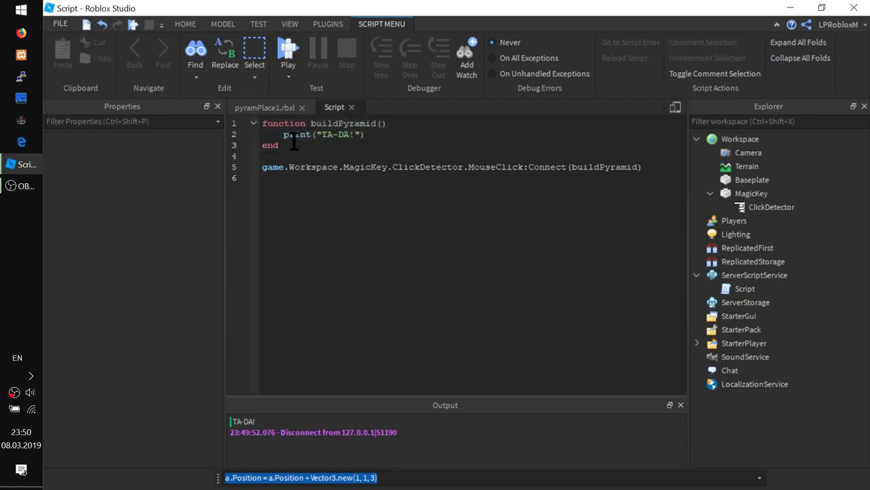
pyautogui.doubleClick(325, 123)
pyautogui.click(328, 146)
pyautogui.doubleClick(272, 168)
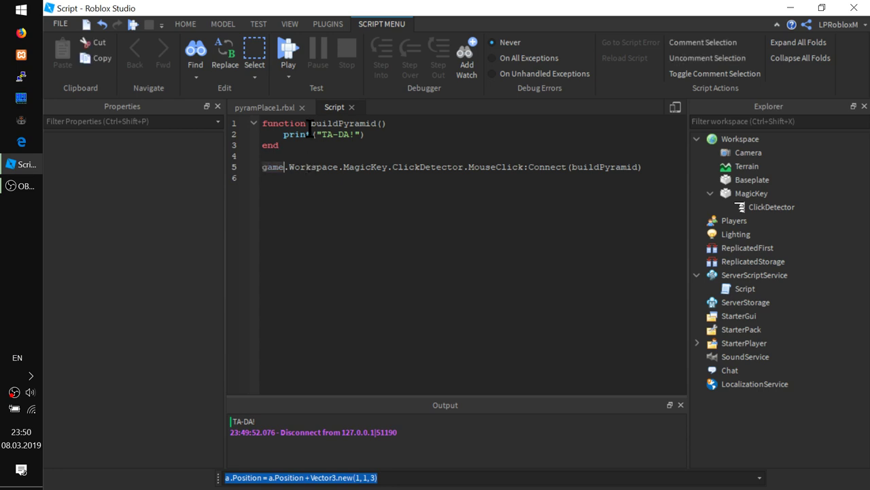
pyautogui.click(269, 167)
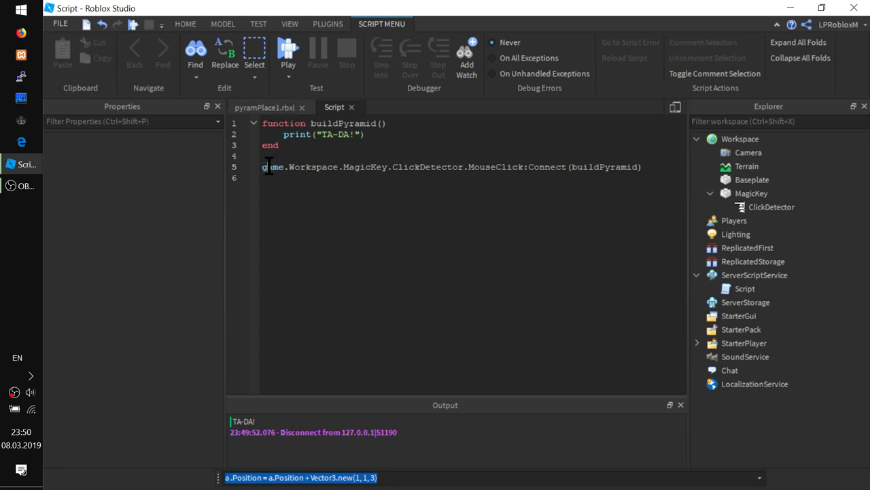
pyautogui.doubleClick(315, 170)
pyautogui.click(370, 170)
pyautogui.click(272, 104)
pyautogui.click(457, 193)
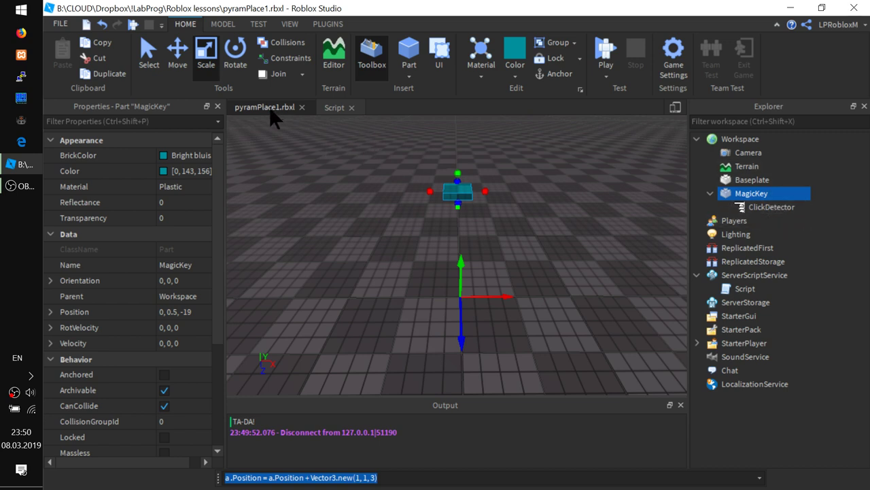
# - Highlight buildPyramid inside the MouseClick Connect call on line 5
pyautogui.click(335, 109)
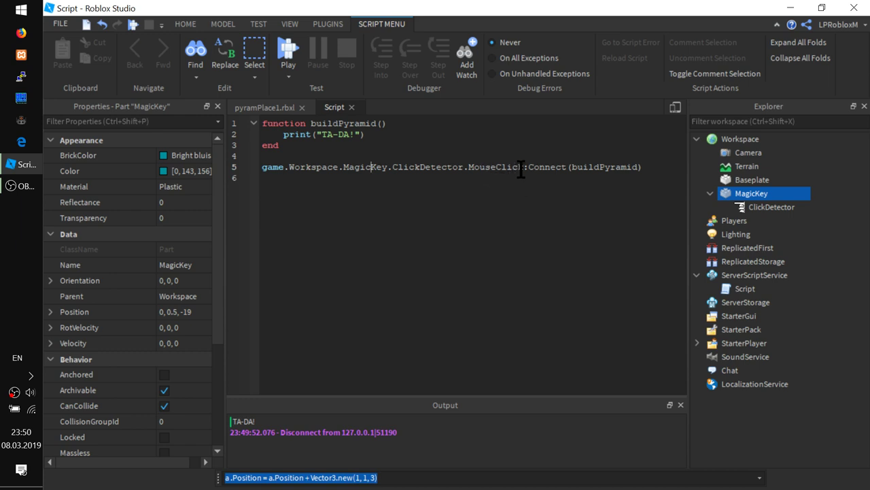
pyautogui.click(523, 167)
pyautogui.moveTo(573, 167); pyautogui.dragTo(641, 167)
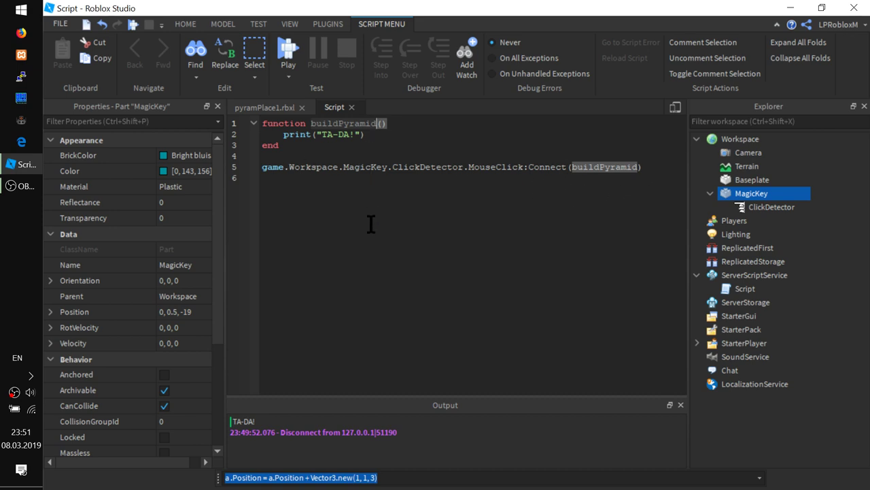
pyautogui.click(593, 165)
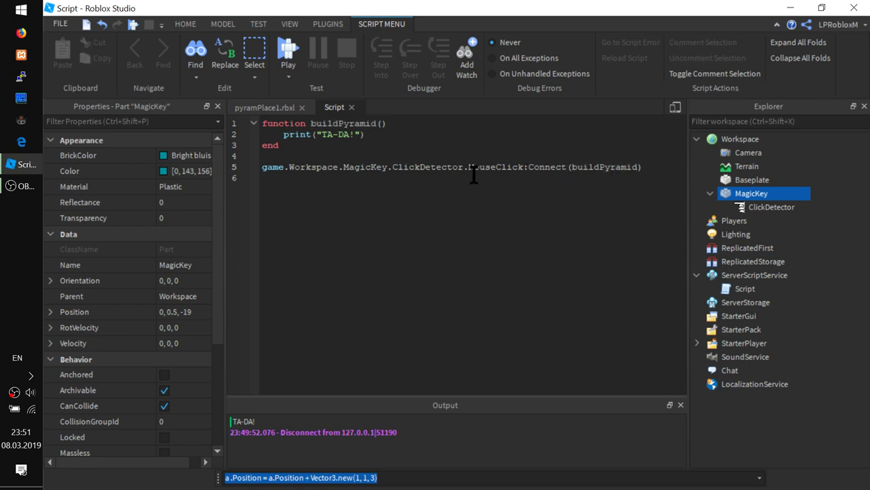
# - Insert blank lines at the very top of the script, above buildPyramid
pyautogui.click(382, 136)
pyautogui.click(294, 147)
pyautogui.hotkey('ctrl', 'Home')
pyautogui.press('Return')
pyautogui.press('Return')
pyautogui.press('Return')
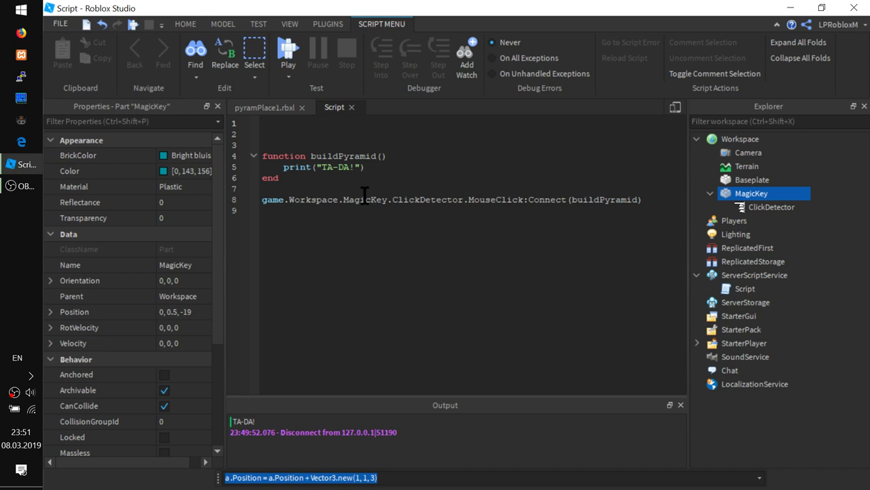
pyautogui.click(270, 107)
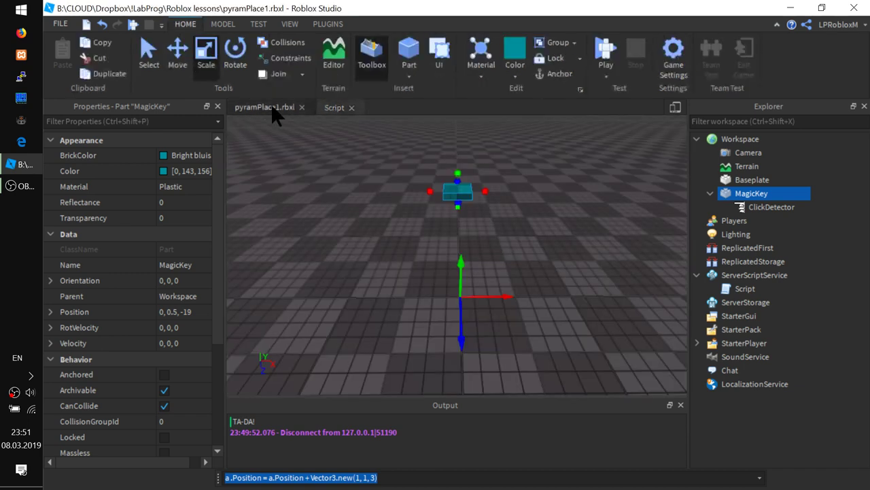
pyautogui.click(333, 108)
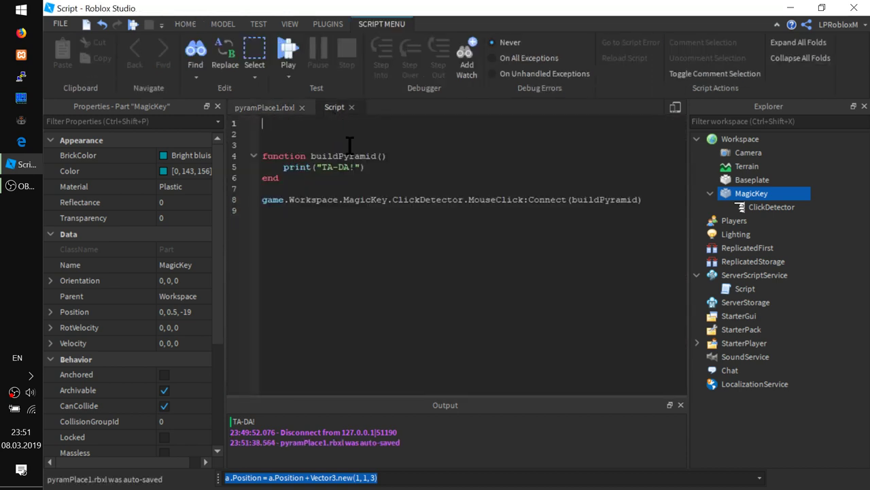
# - Write 'function makeLayer(x, y, z)' on line 1 and open its empty body with a closing end
pyautogui.write('f')
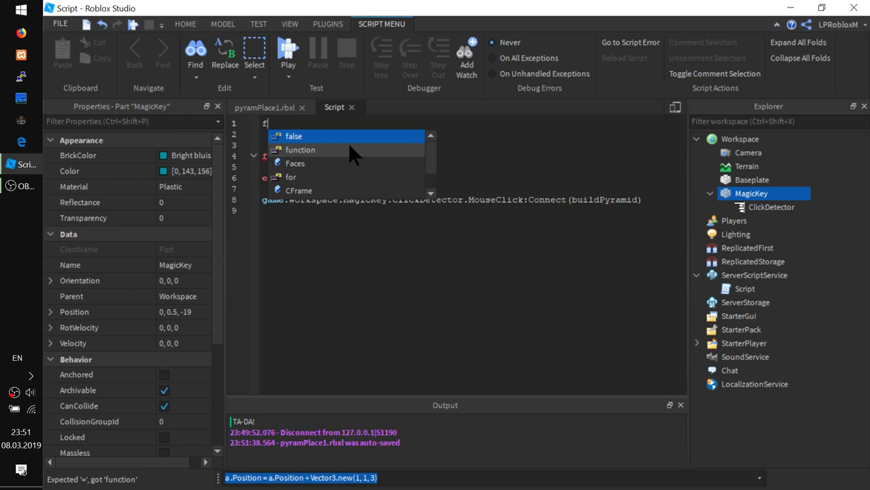
pyautogui.write('alse')
pyautogui.press('BackSpace')
pyautogui.press('BackSpace')
pyautogui.press('BackSpace')
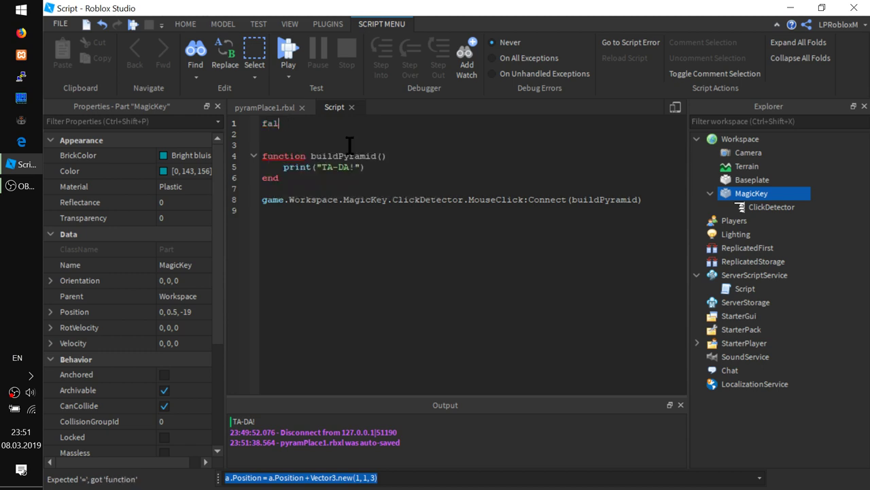
pyautogui.press('BackSpace')
pyautogui.press('BackSpace')
pyautogui.write('un')
pyautogui.press('Tab')
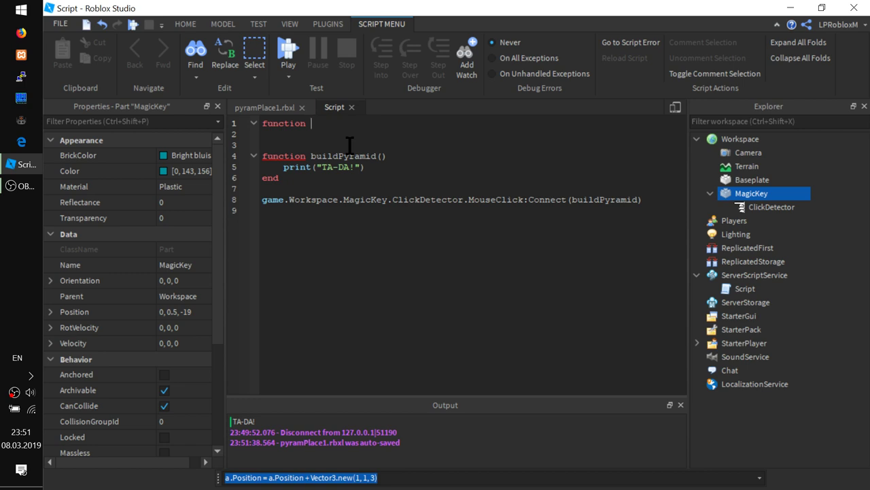
pyautogui.write('makeLaye')
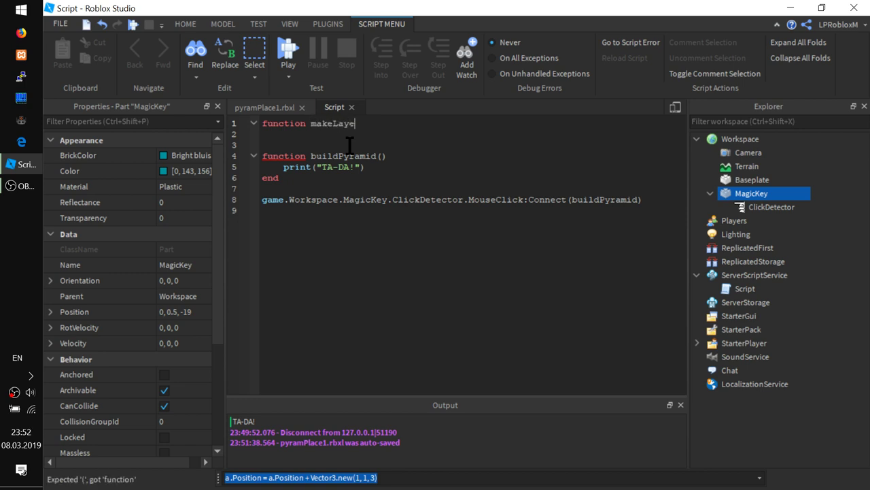
pyautogui.write('r(')
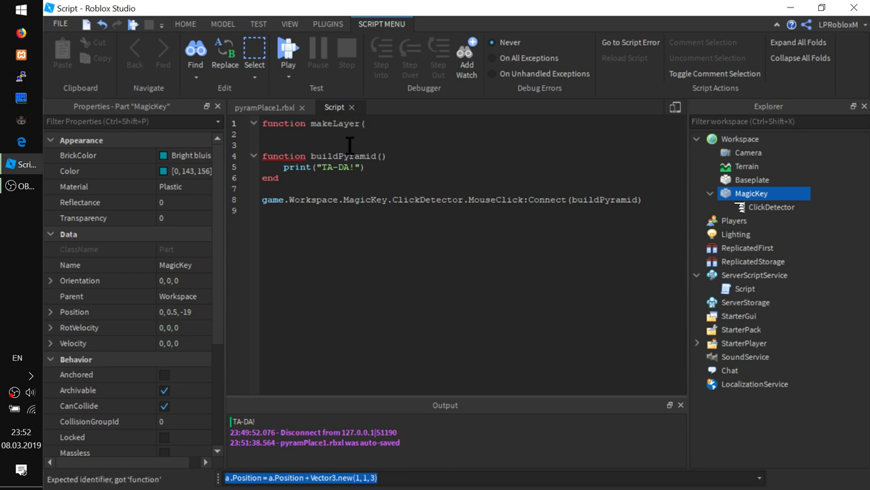
pyautogui.write(')')
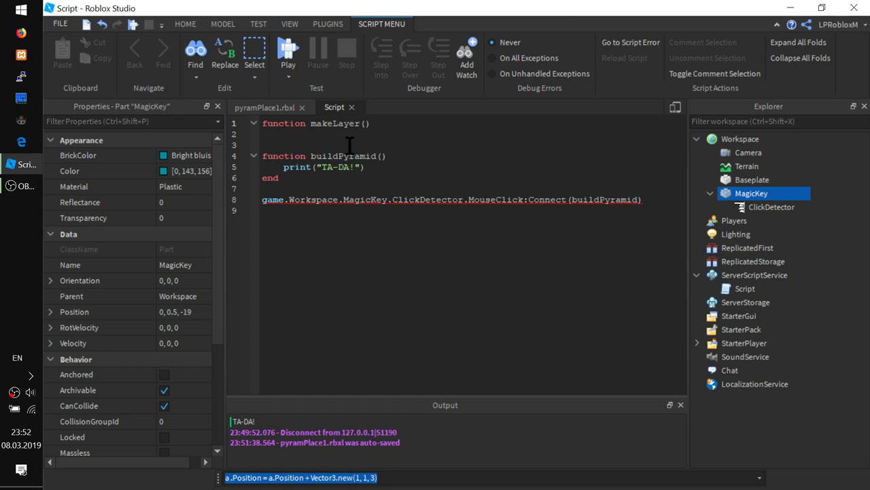
pyautogui.write('x, ')
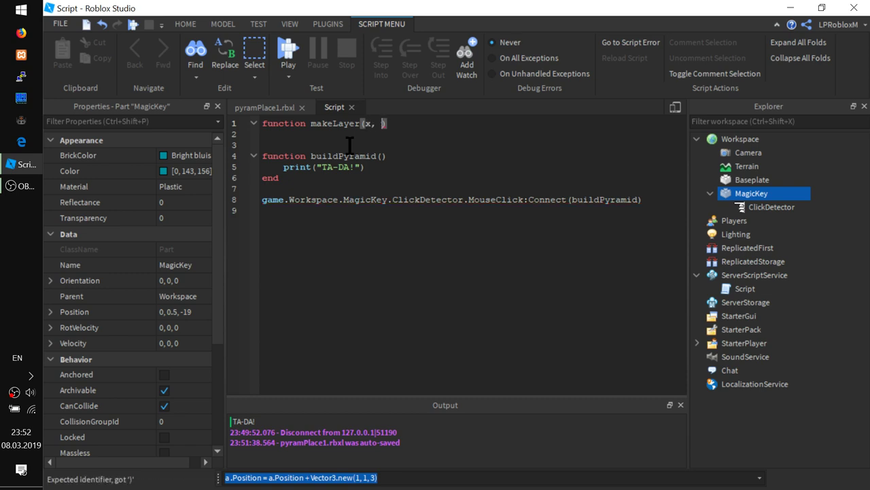
pyautogui.write('y, ')
pyautogui.write('z')
pyautogui.click(261, 107)
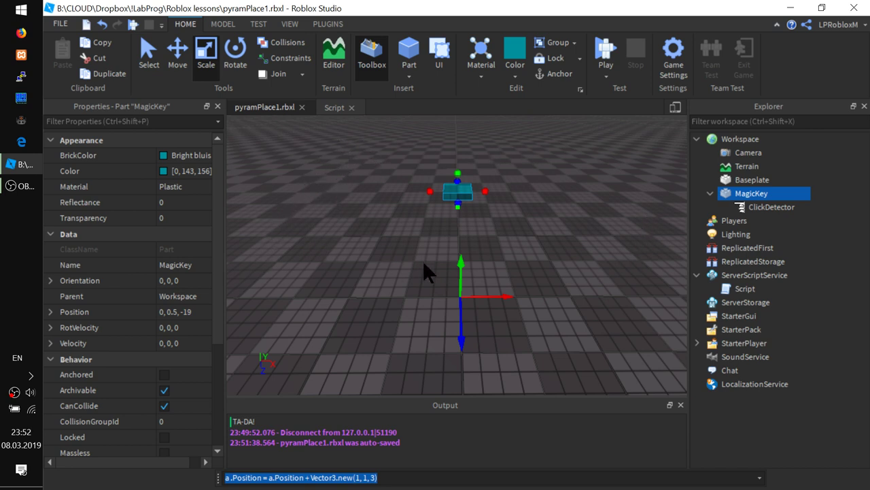
pyautogui.click(333, 108)
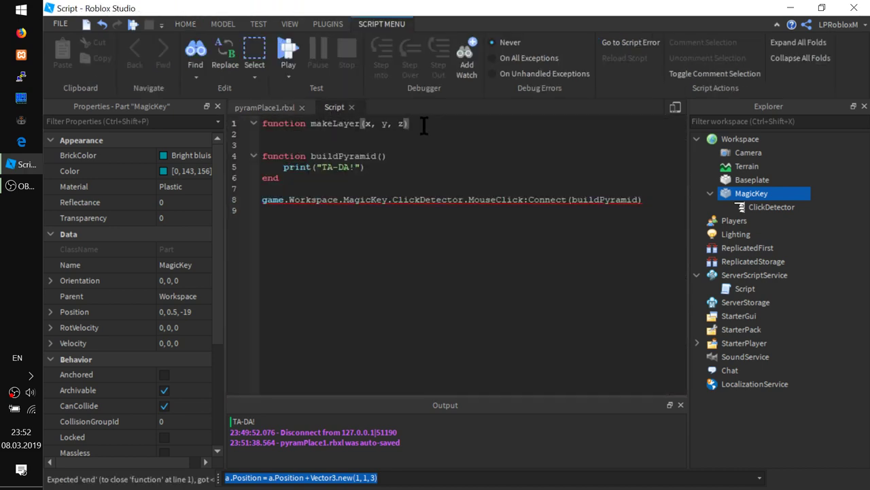
pyautogui.press('Return')
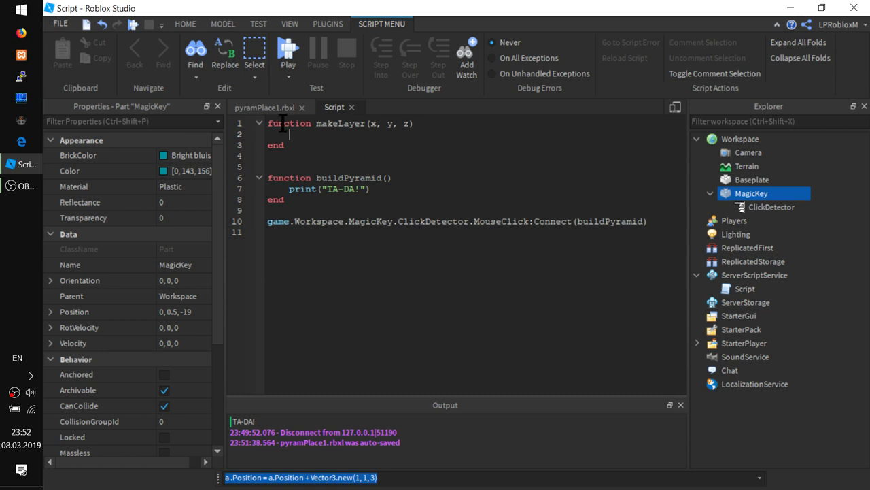
# - Remove the extra blank line and extend makeLayer's parameters to (x, y, z, n)
pyautogui.click(269, 167)
pyautogui.press('BackSpace')
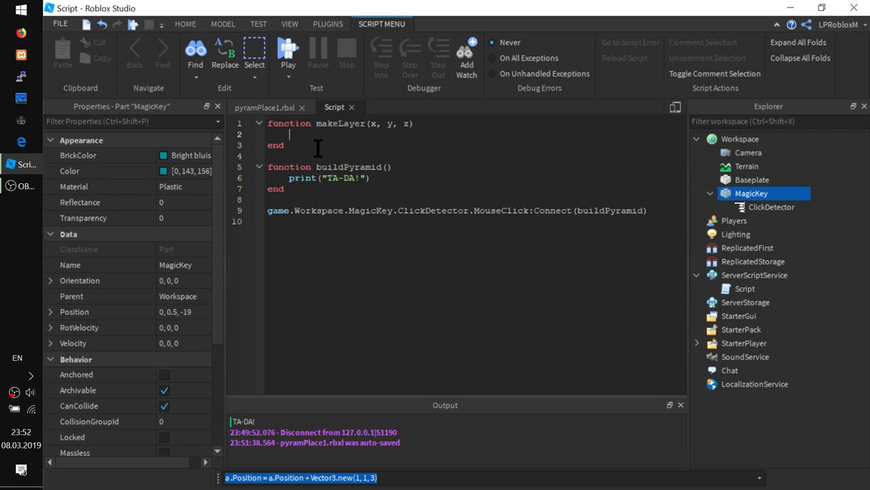
pyautogui.click(412, 123)
pyautogui.write(', ')
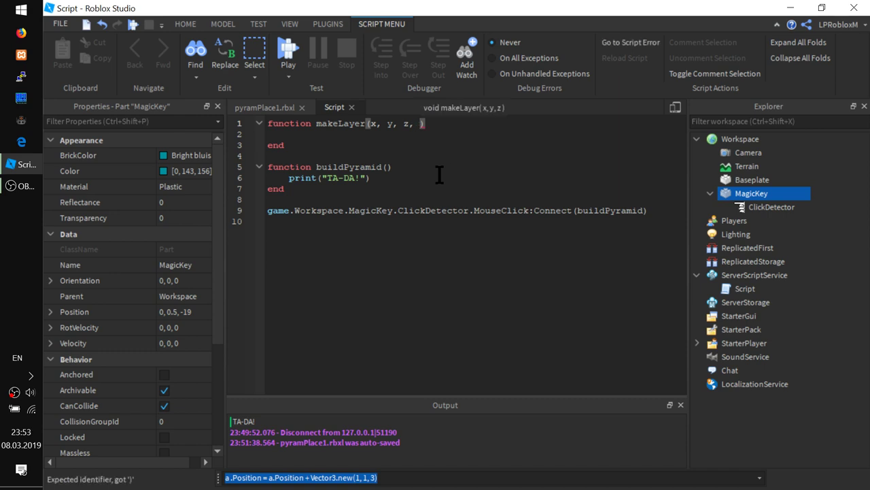
pyautogui.write('n')
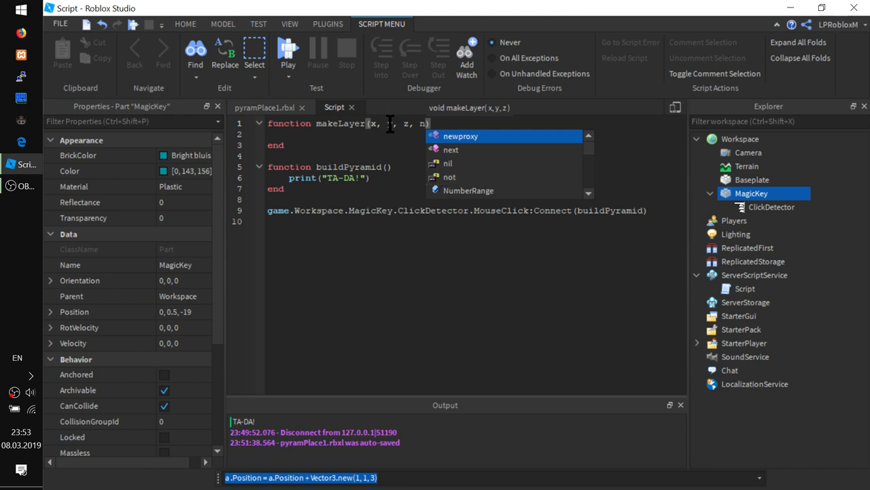
pyautogui.click(398, 135)
pyautogui.click(435, 124)
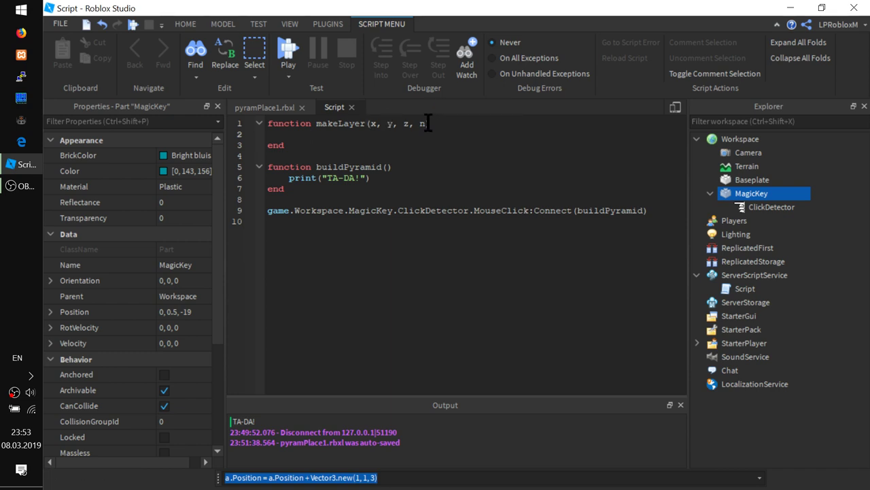
pyautogui.click(292, 134)
# - Write the loop header 'for x2 = x, x + n, 2 do' with its closing end
pyautogui.write('for')
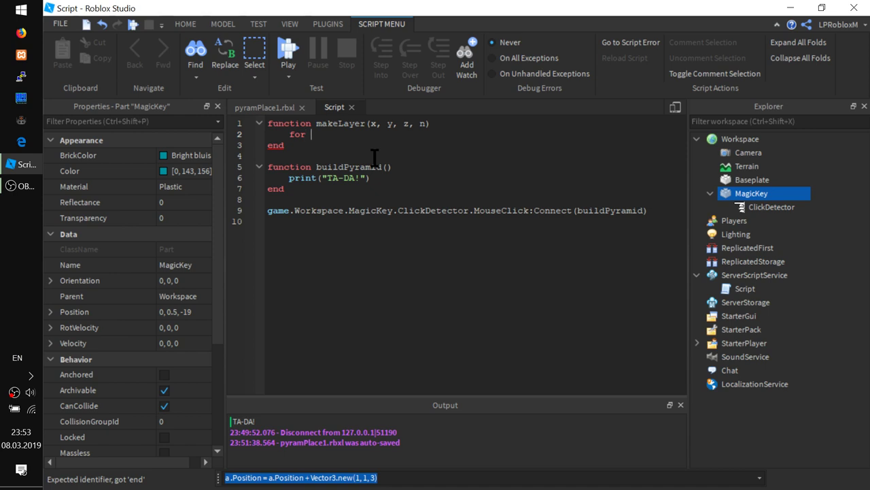
pyautogui.write(' x')
pyautogui.write(' 2 = ')
pyautogui.write('x')
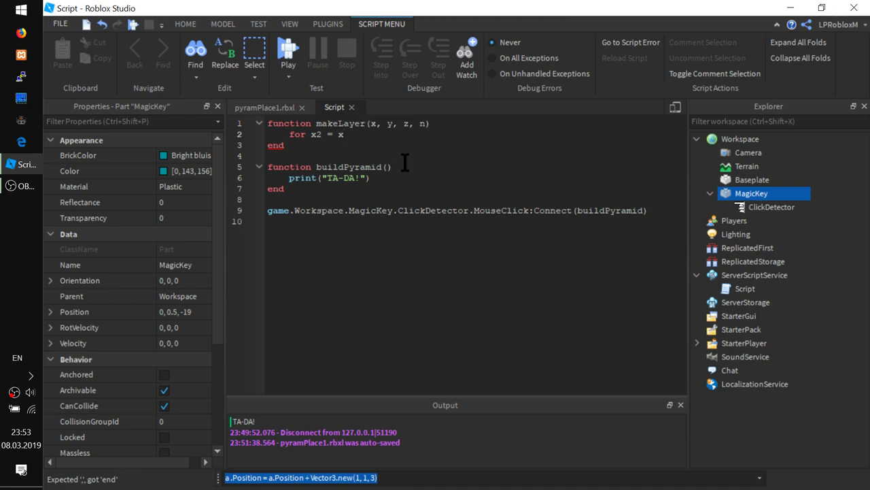
pyautogui.write(',')
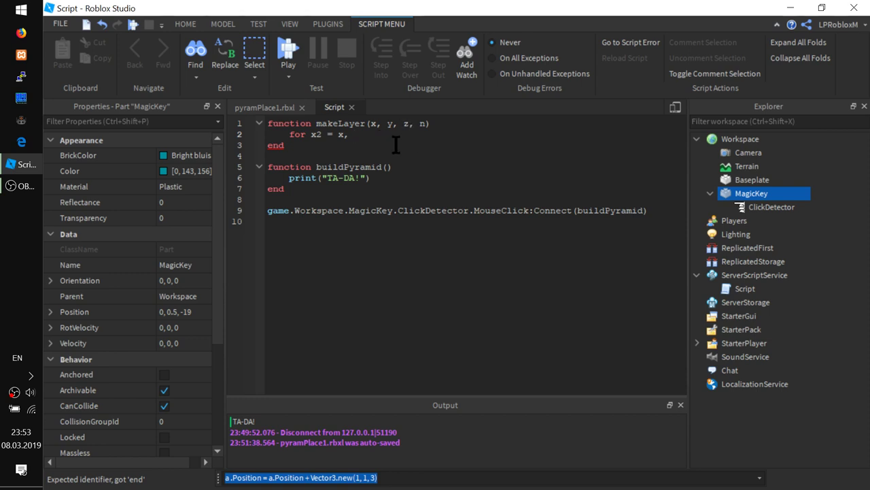
pyautogui.write(' x')
pyautogui.write('+')
pyautogui.press('BackSpace')
pyautogui.write('+ n')
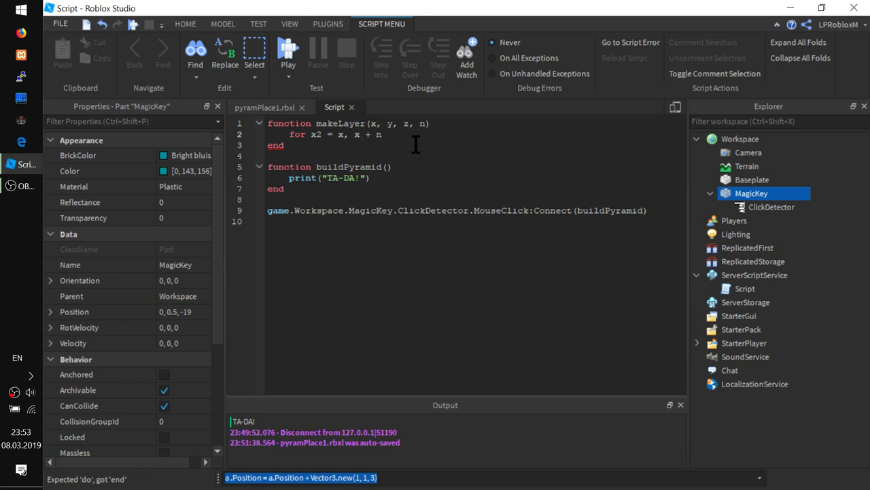
pyautogui.write(',')
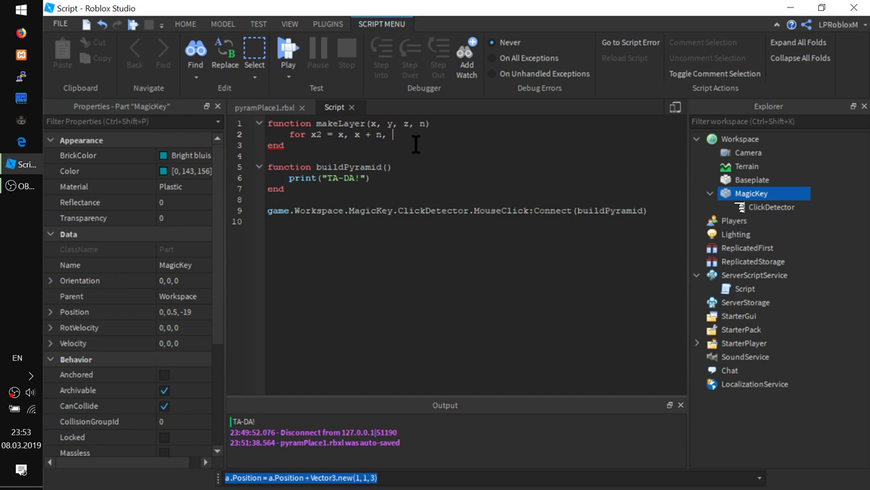
pyautogui.write('2')
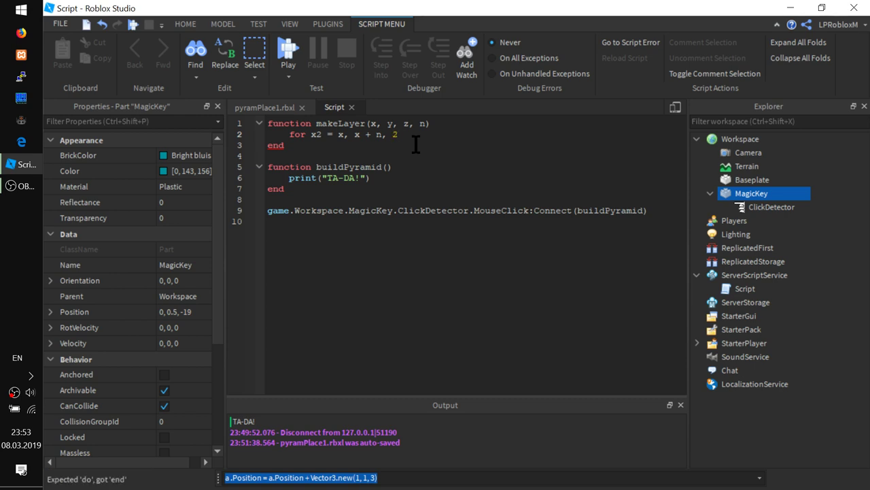
pyautogui.write(' do')
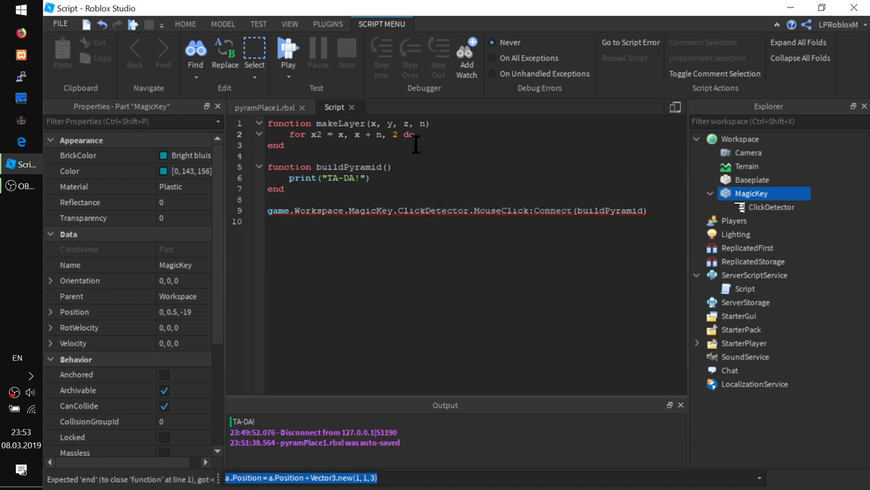
pyautogui.press('Return')
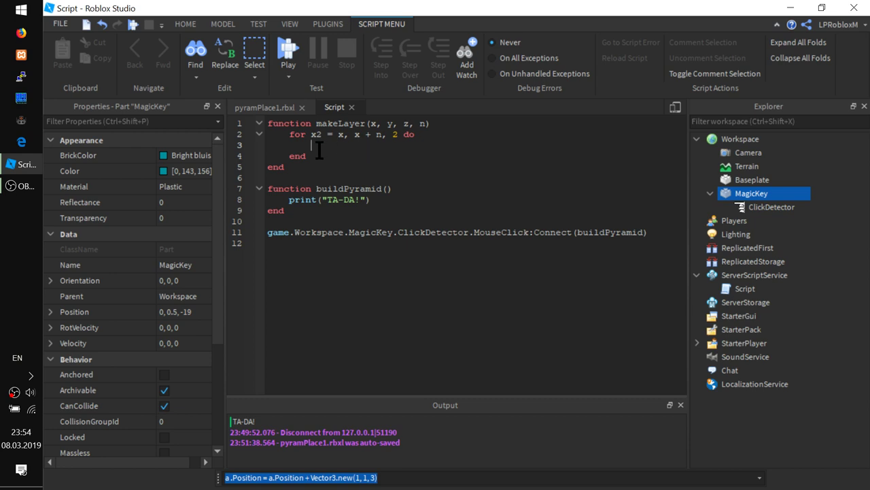
# - Duplicate the outer loop's header line inside its body
pyautogui.moveTo(421, 134); pyautogui.dragTo(289, 133)
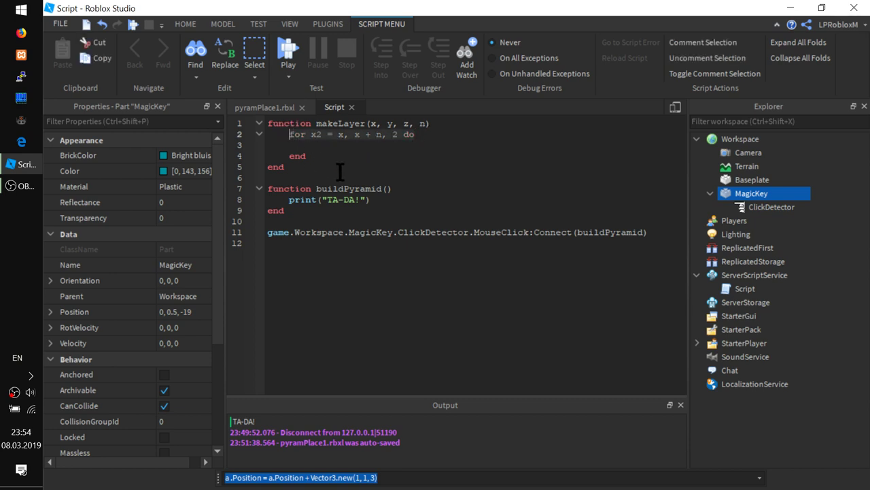
pyautogui.hotkey('ctrl', 'c')
pyautogui.click(319, 145)
pyautogui.hotkey('ctrl', 'v')
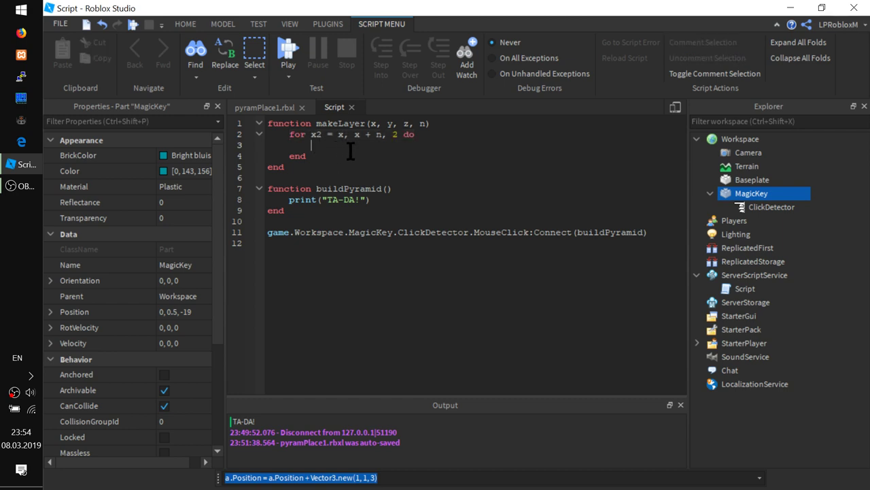
# - Edit the copied header into 'for z2 = z, z + n, 2 do' and open its body
pyautogui.click(338, 145)
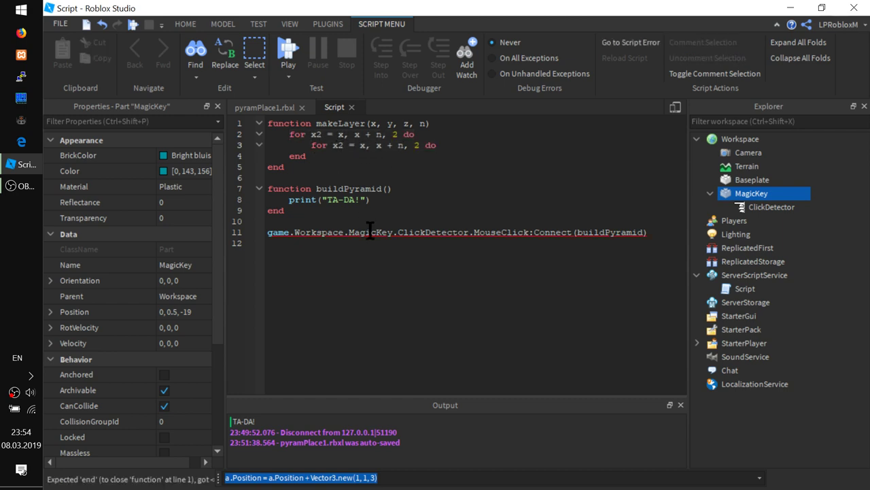
pyautogui.press('BackSpace')
pyautogui.write('y')
pyautogui.press('BackSpace')
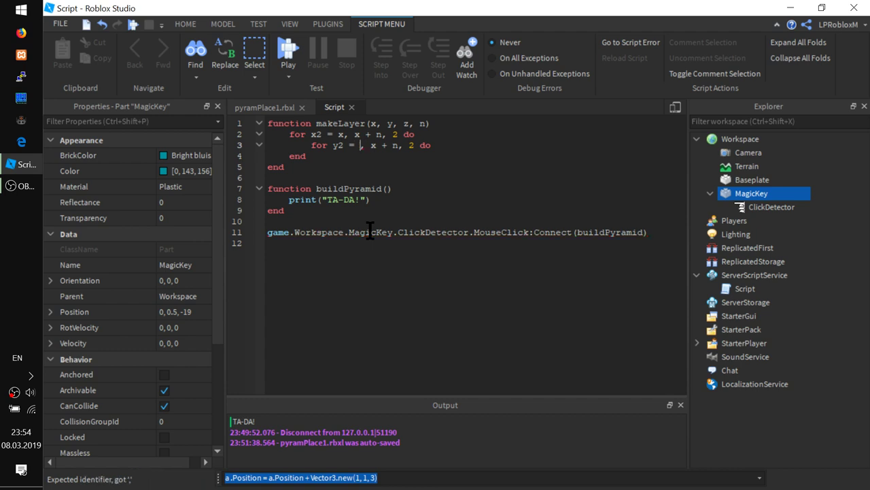
pyautogui.press('Left')
pyautogui.press('Left')
pyautogui.press('Left')
pyautogui.press('BackSpace')
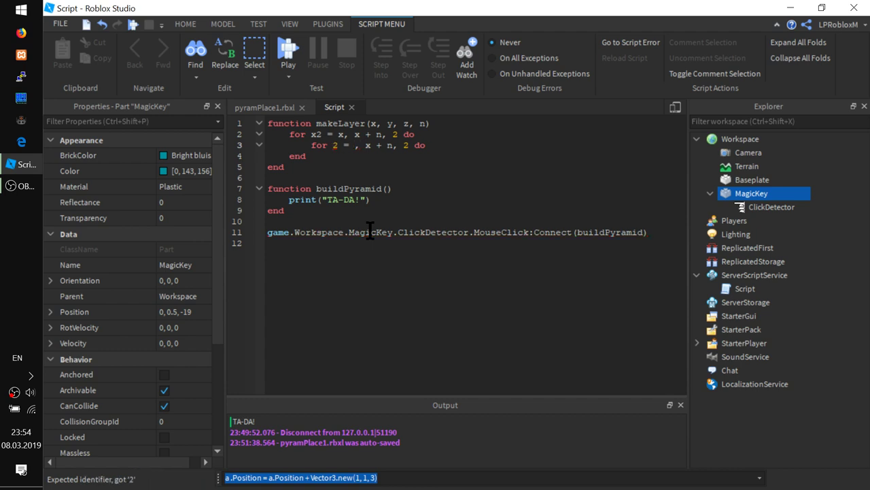
pyautogui.write('z2 = ')
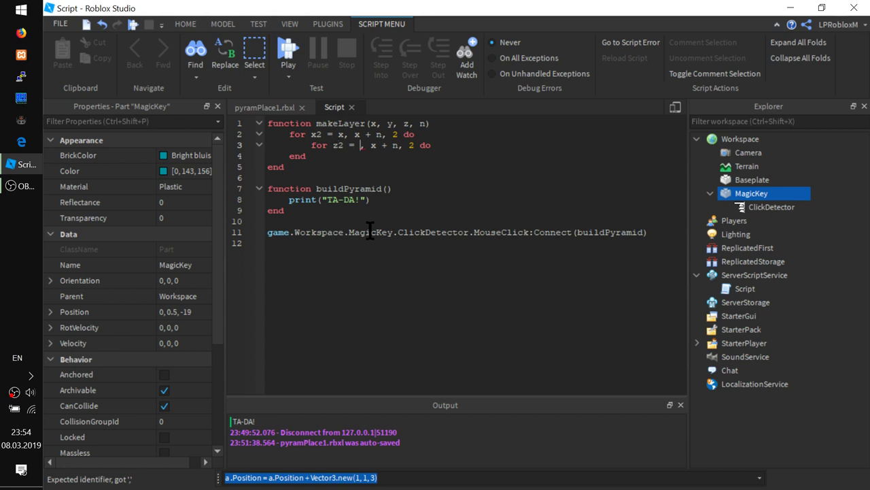
pyautogui.write('z')
pyautogui.press('Delete')
pyautogui.write('z')
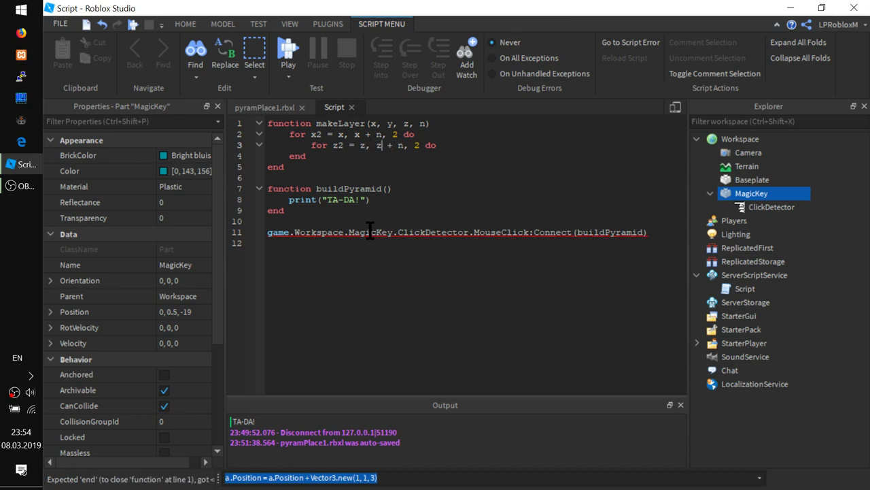
pyautogui.press('Right')
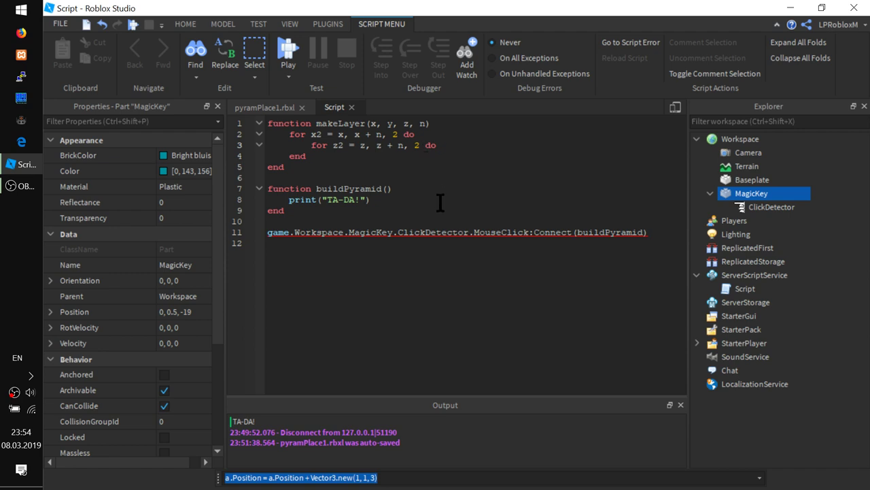
pyautogui.press('Return')
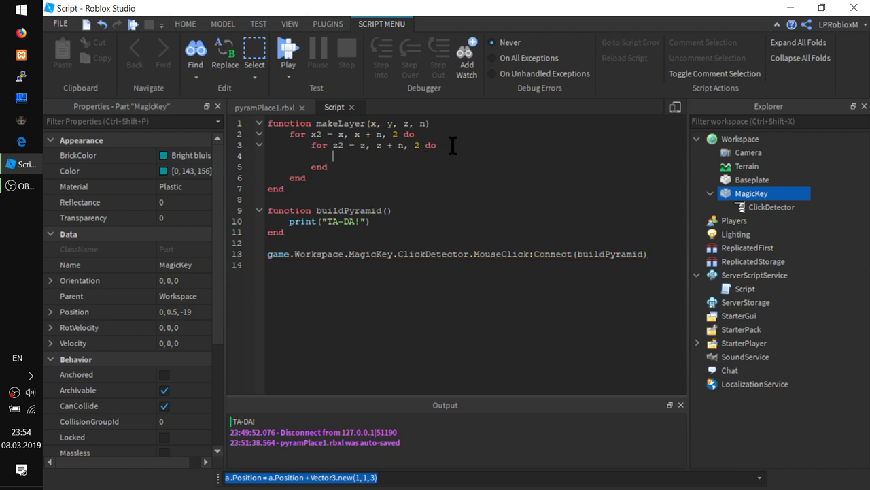
# - Write local k = Instance.new("Part", workspace) in the inner loop using autocomplete
pyautogui.write('lo')
pyautogui.press('Tab')
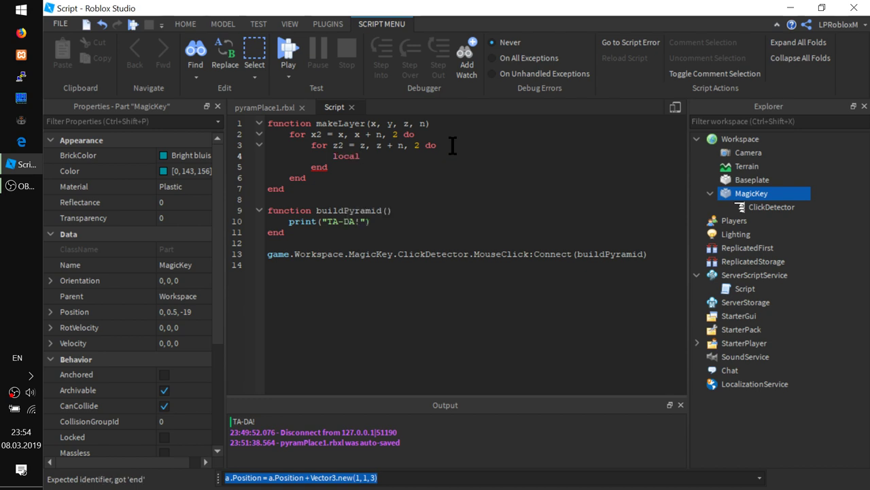
pyautogui.write('k ')
pyautogui.write('= ')
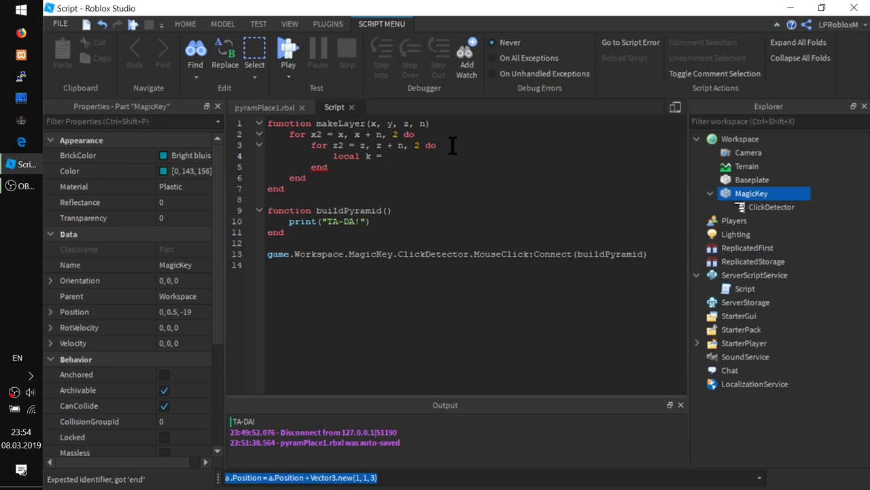
pyautogui.write('I')
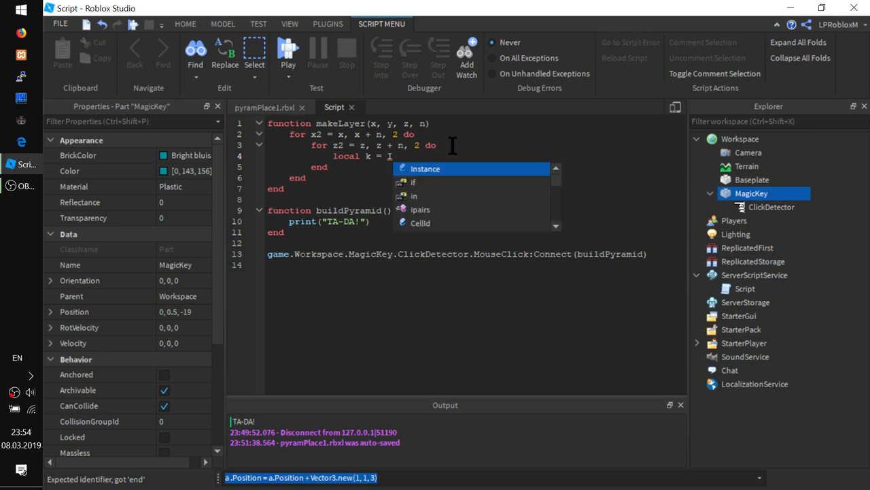
pyautogui.press('Tab')
pyautogui.write('.n')
pyautogui.press('Tab')
pyautogui.write('(')
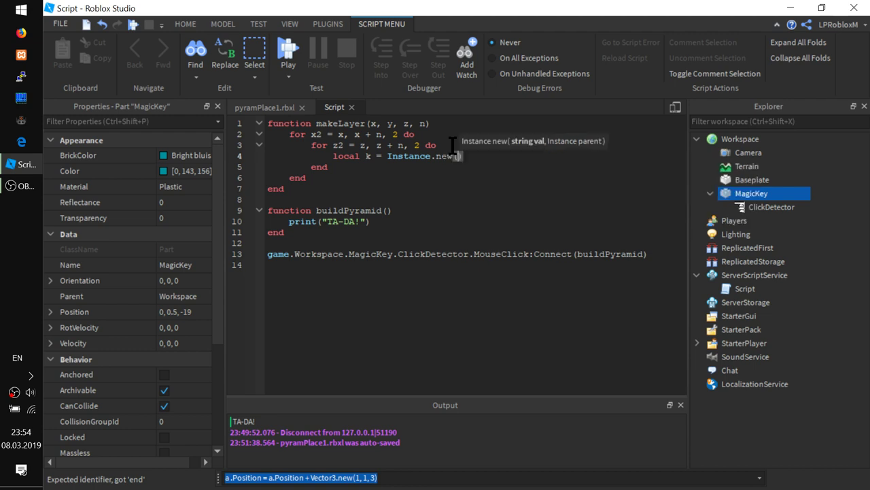
pyautogui.write('"')
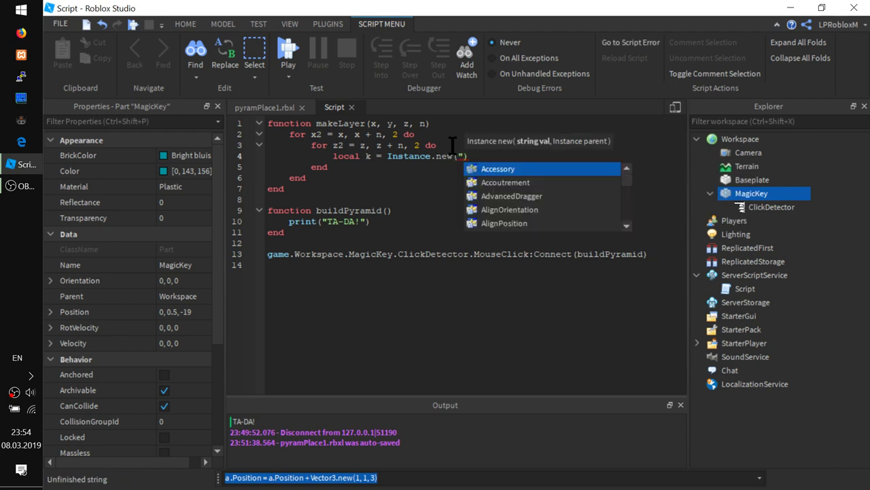
pyautogui.write('Part')
pyautogui.press('Right')
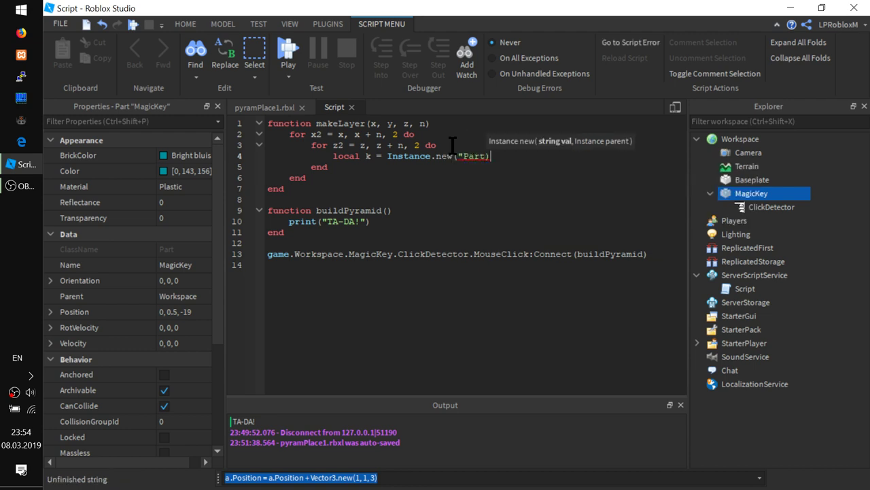
pyautogui.write('", ')
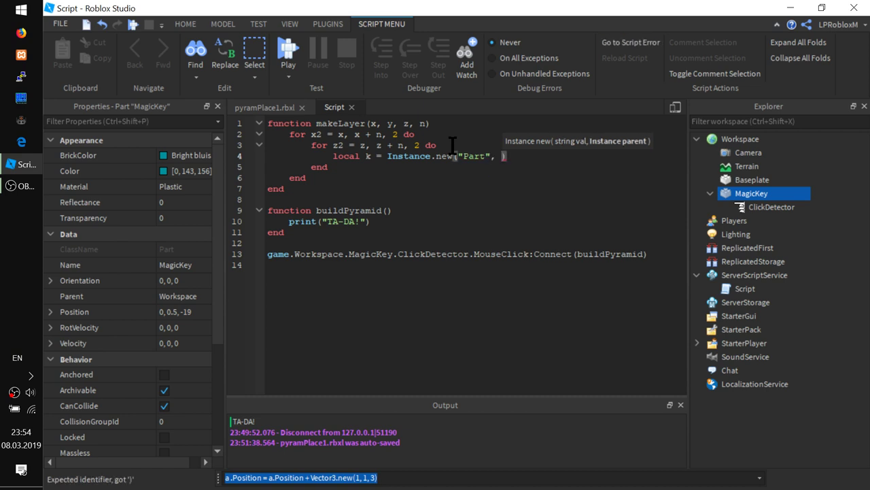
pyautogui.write('wo')
pyautogui.press('Tab')
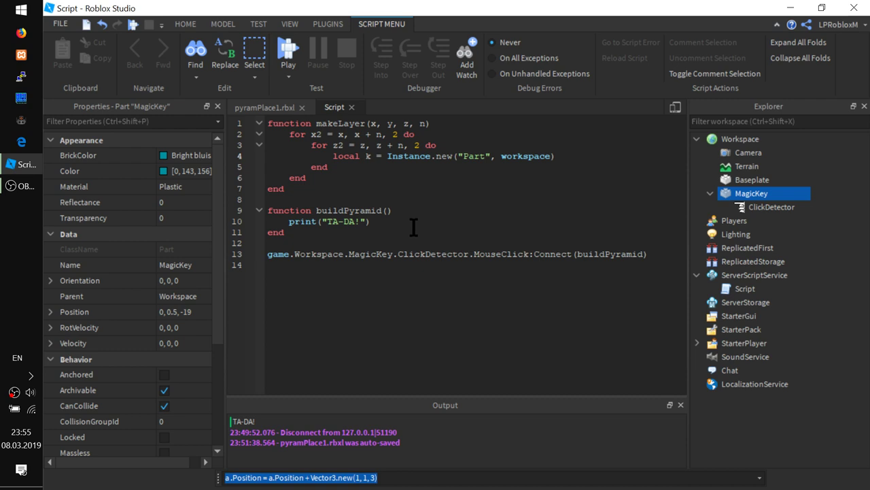
# - Add a line setting k.Size = Vector3.new(2,2,2)
pyautogui.press('Return')
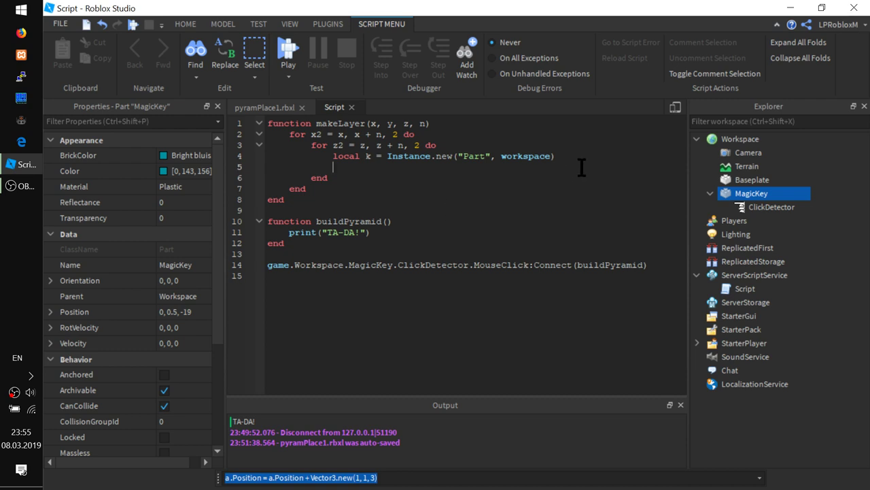
pyautogui.write('k.')
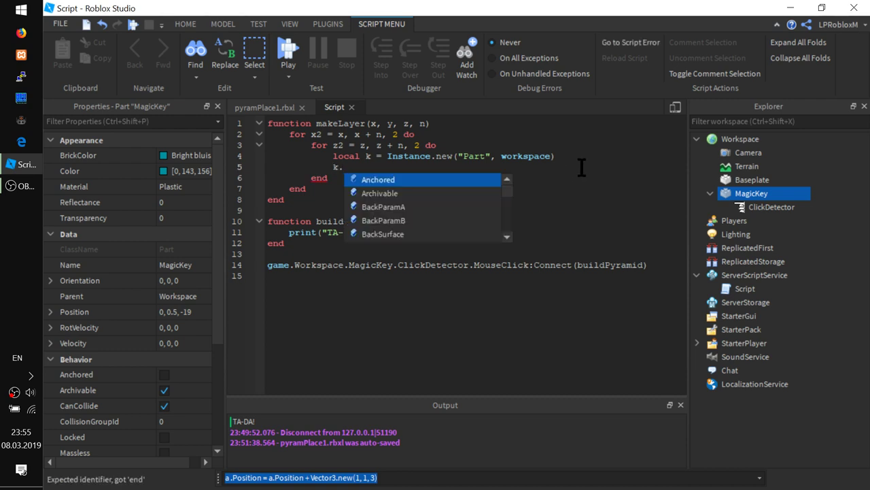
pyautogui.write('s')
pyautogui.press('Return')
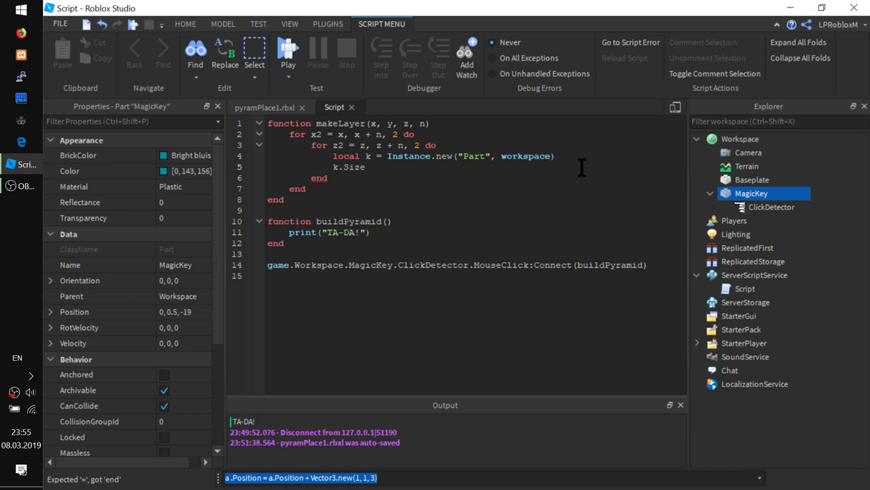
pyautogui.write(' = B')
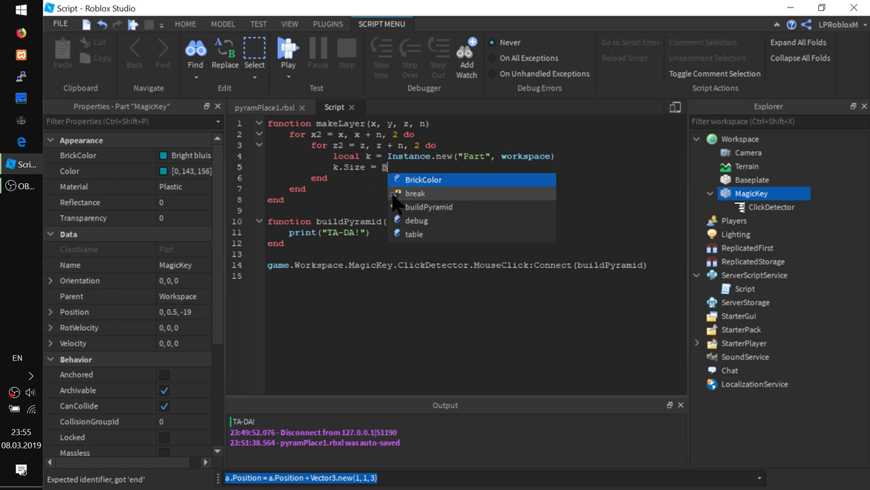
pyautogui.press('BackSpace')
pyautogui.write('Vector3')
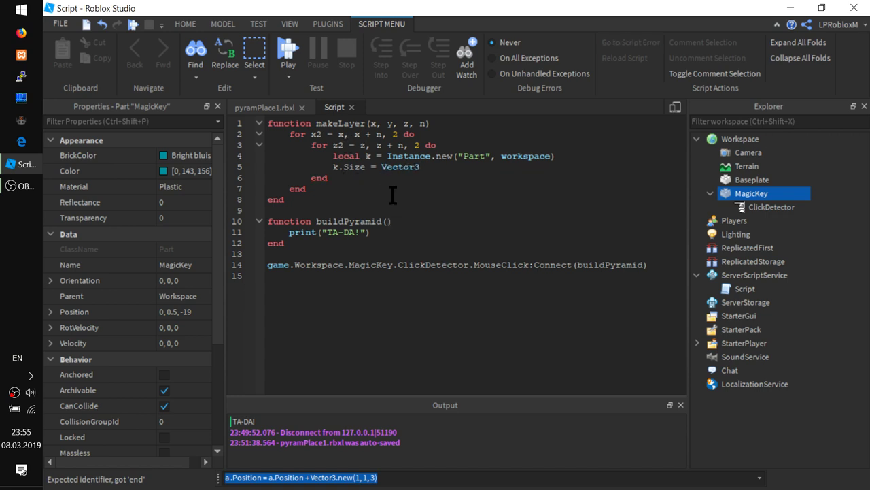
pyautogui.write('.new(')
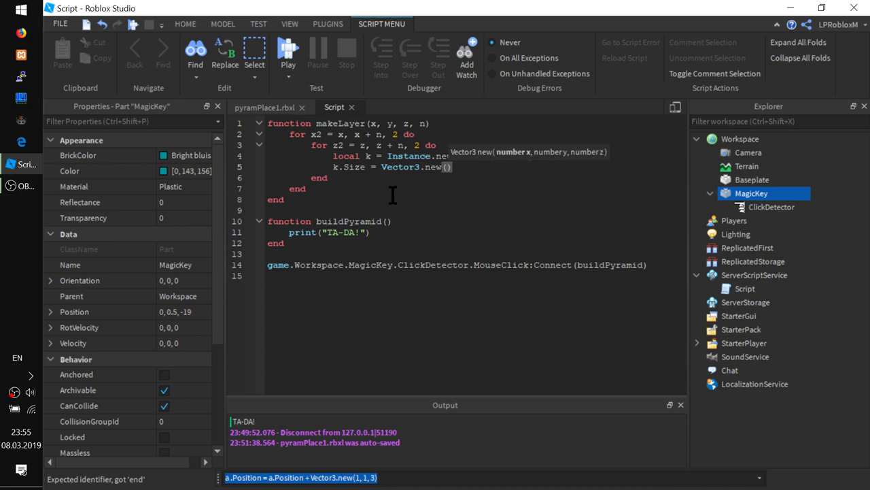
pyautogui.write('2,2')
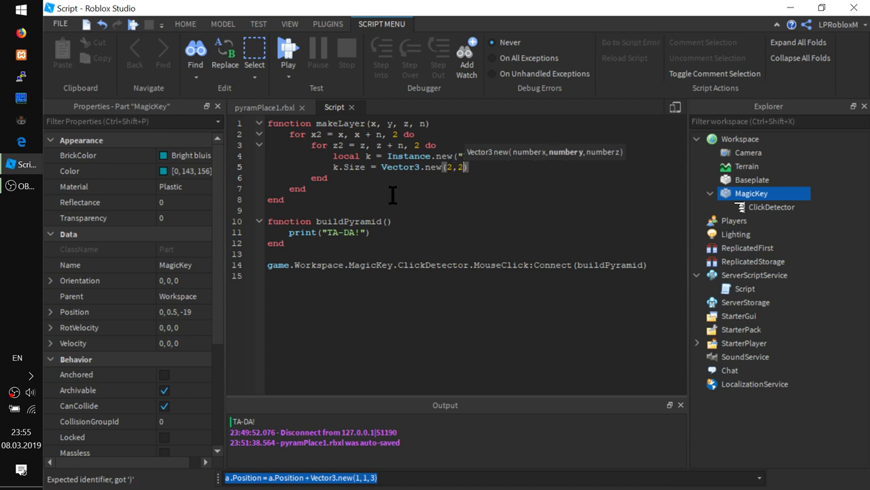
pyautogui.write(',2)')
pyautogui.press('Return')
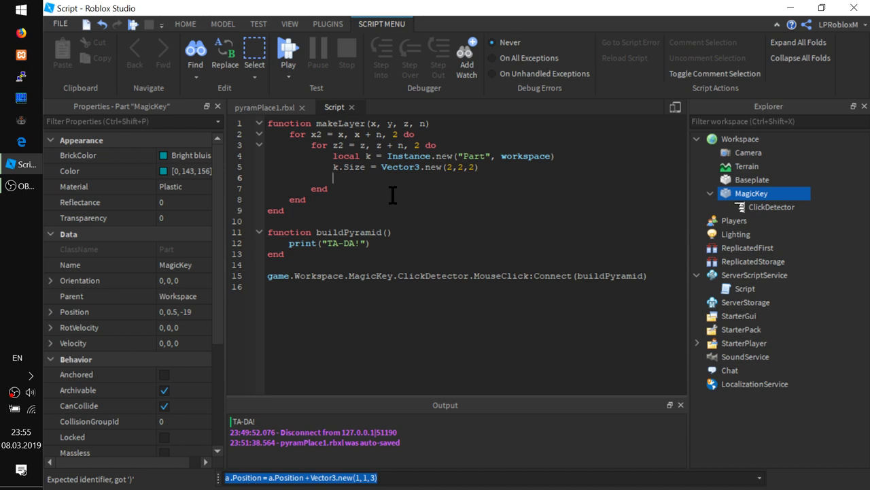
# - Begin the line k.Position = Vector3.new( with arguments still empty
pyautogui.write('k.')
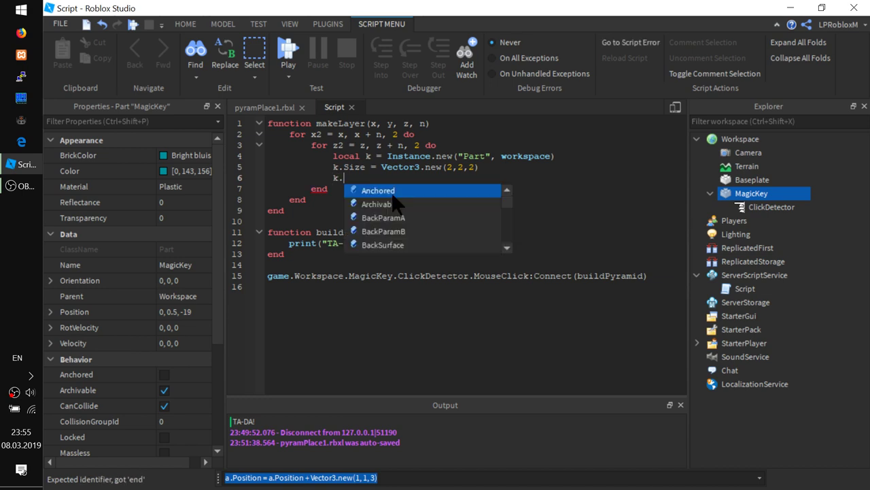
pyautogui.write('P')
pyautogui.press('Tab')
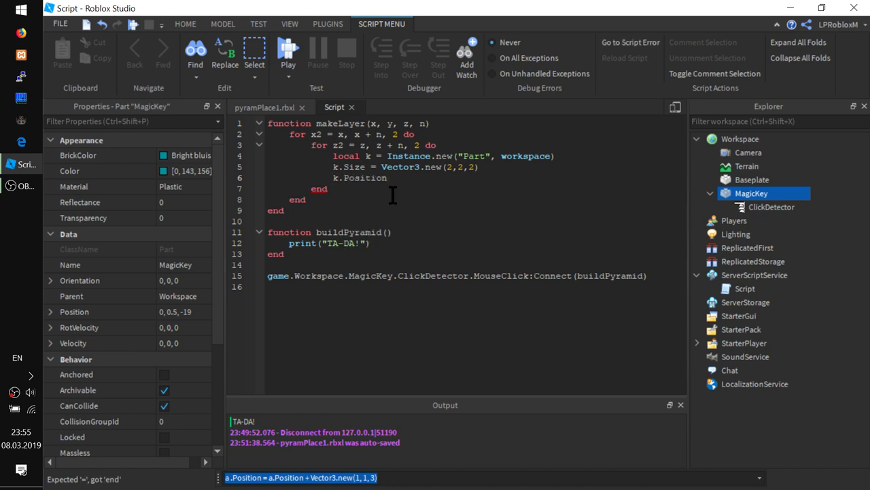
pyautogui.write(' = ')
pyautogui.write('Vec')
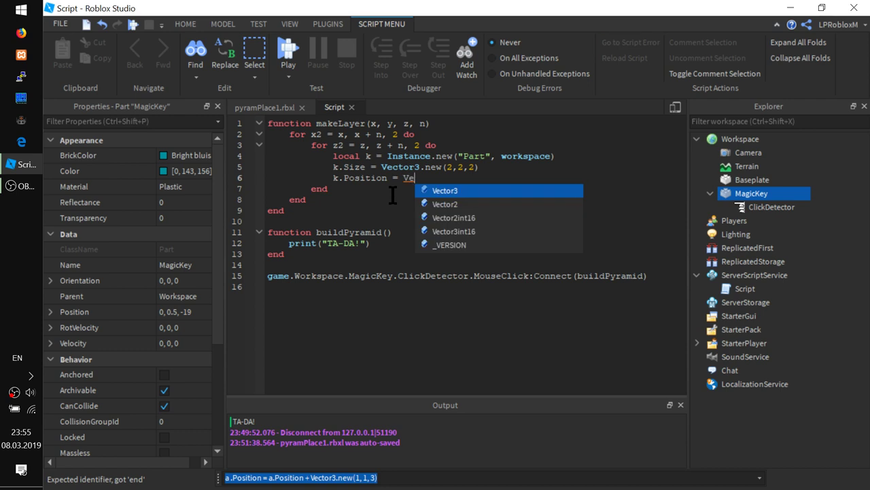
pyautogui.press('Tab')
pyautogui.write('.n')
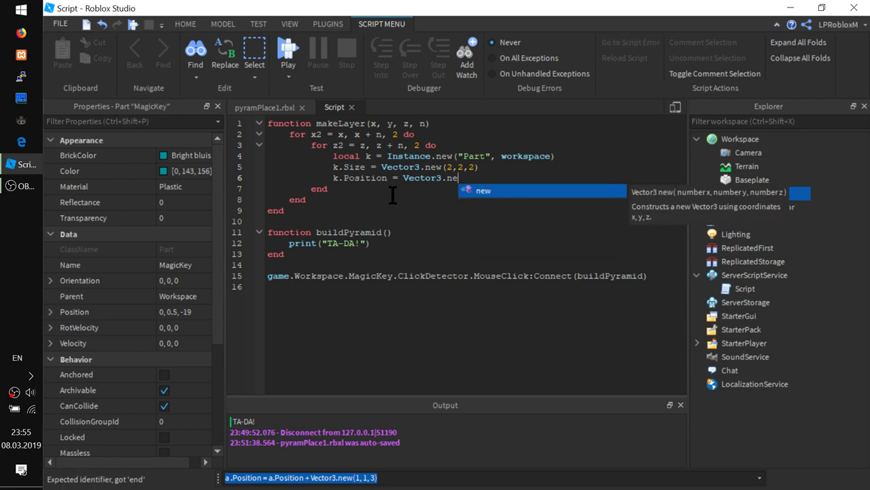
pyautogui.press('Tab')
pyautogui.write('(')
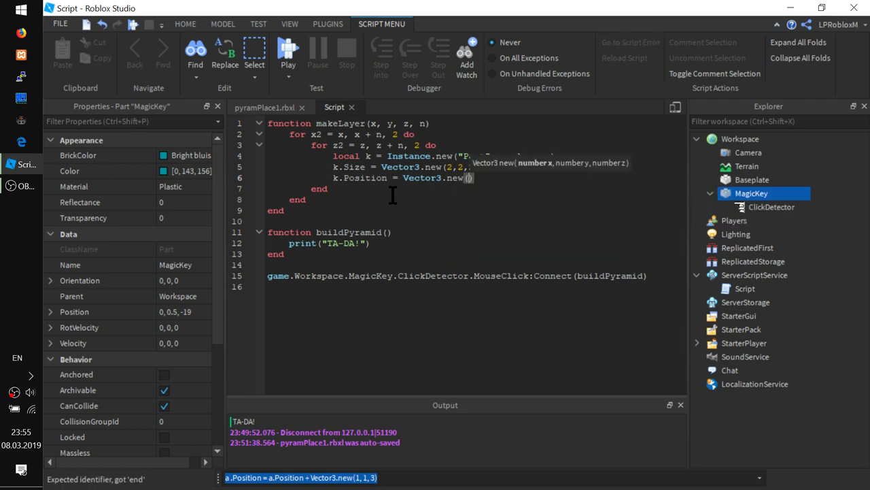
pyautogui.doubleClick(339, 146)
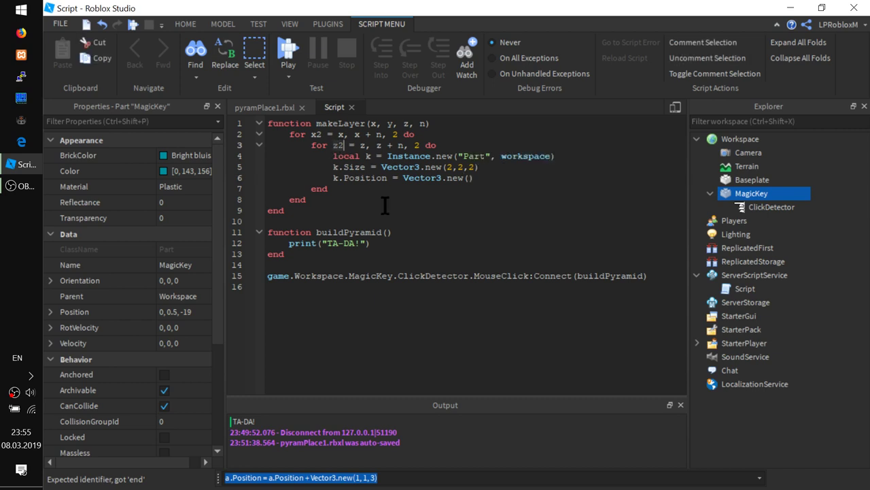
# - Correct the outer loop variable to x2 and fill Position with x2, y, z2
pyautogui.click(319, 135)
pyautogui.write('2')
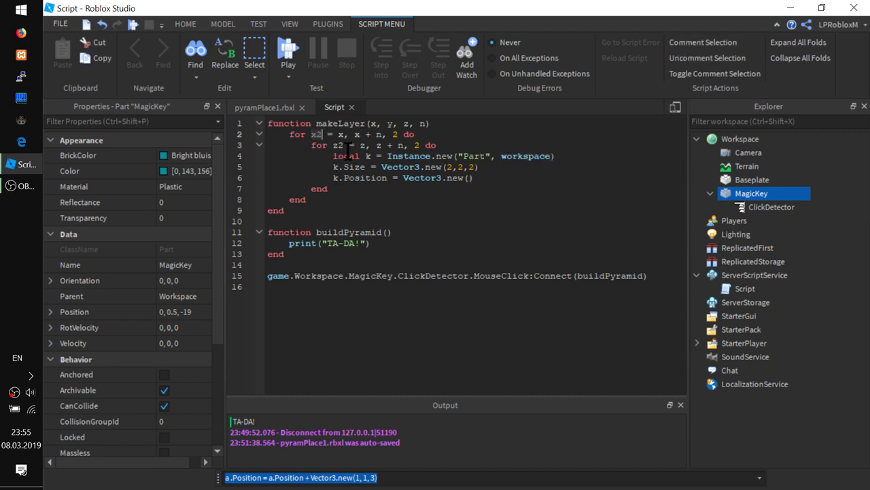
pyautogui.click(344, 145)
pyautogui.click(469, 177)
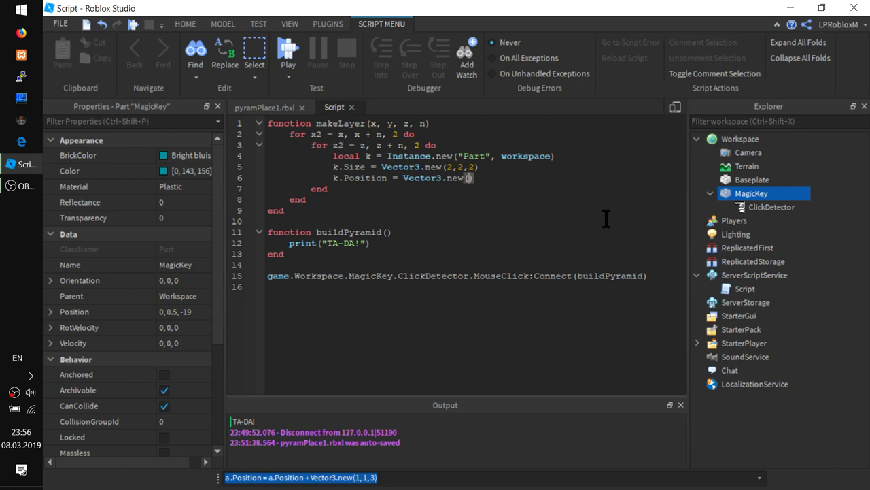
pyautogui.write('x2')
pyautogui.write(', ')
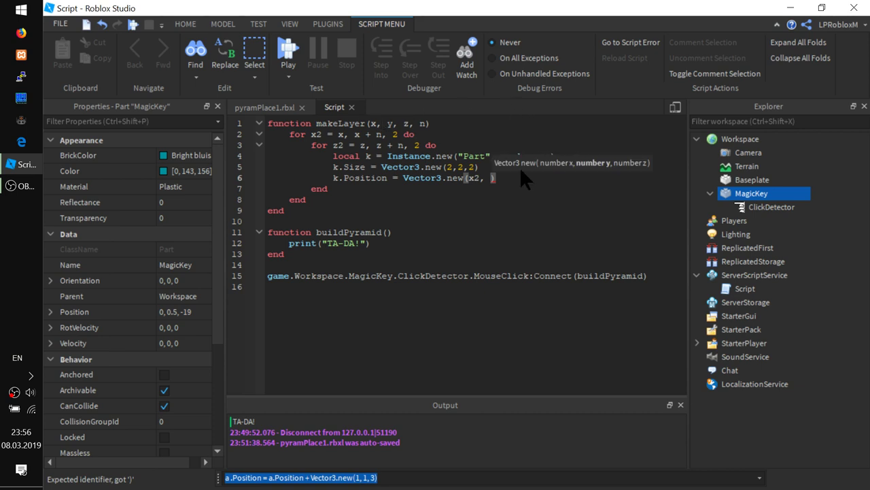
pyautogui.write('y, ')
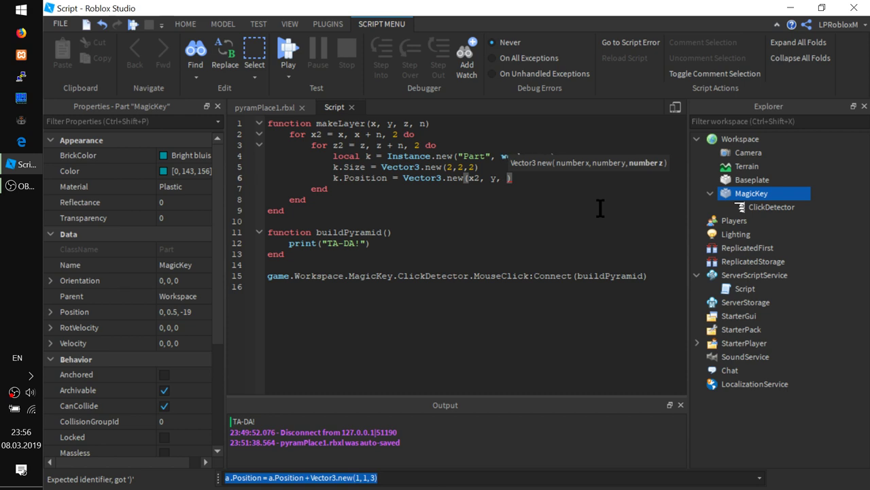
pyautogui.write('z')
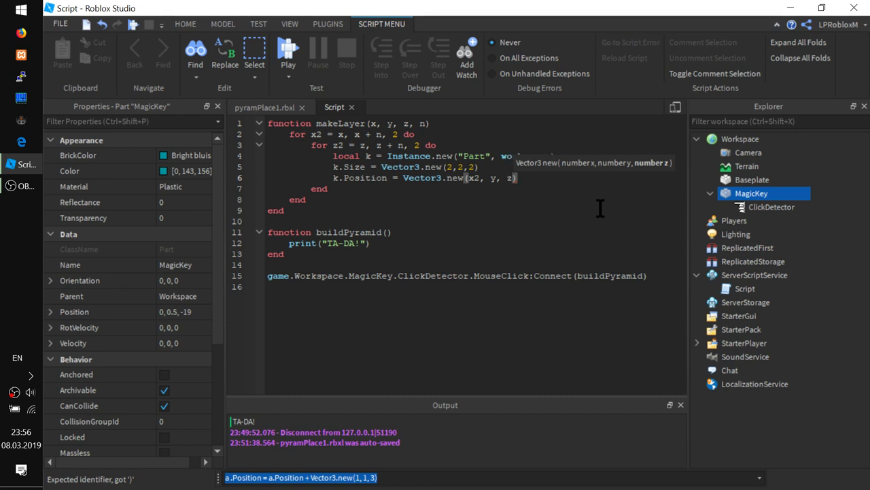
pyautogui.write('2')
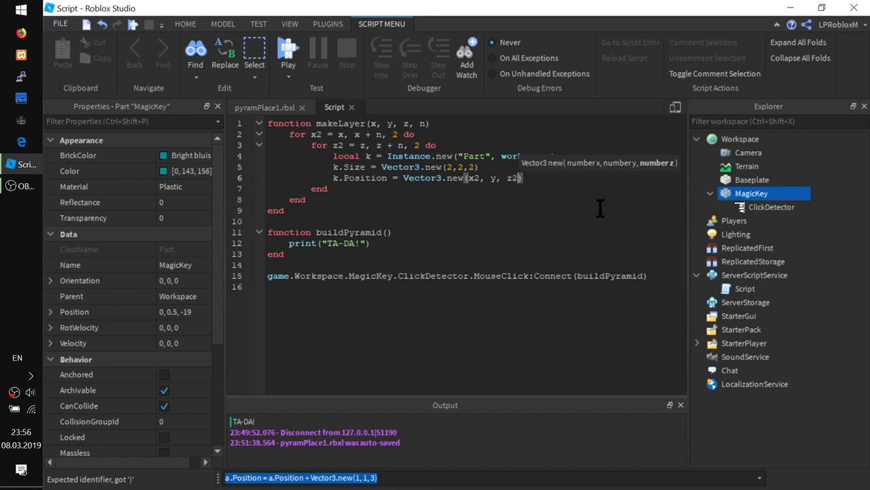
# - Replace print("TA-DA!") in buildPyramid with a makeLayer call
pyautogui.click(382, 242)
pyautogui.moveTo(387, 242); pyautogui.dragTo(288, 243)
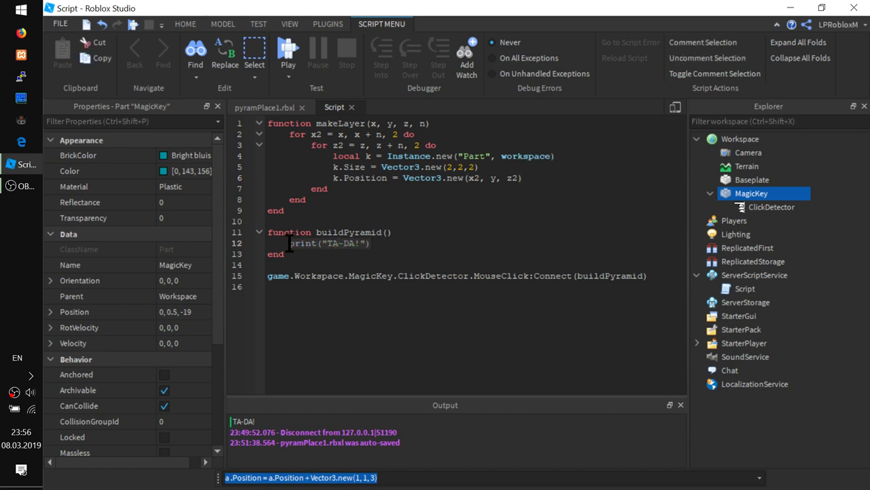
pyautogui.press('Delete')
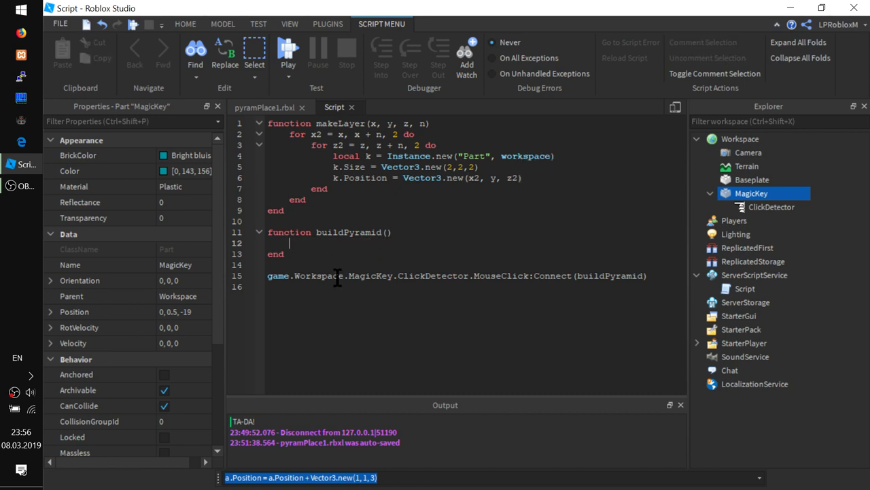
pyautogui.write('ma')
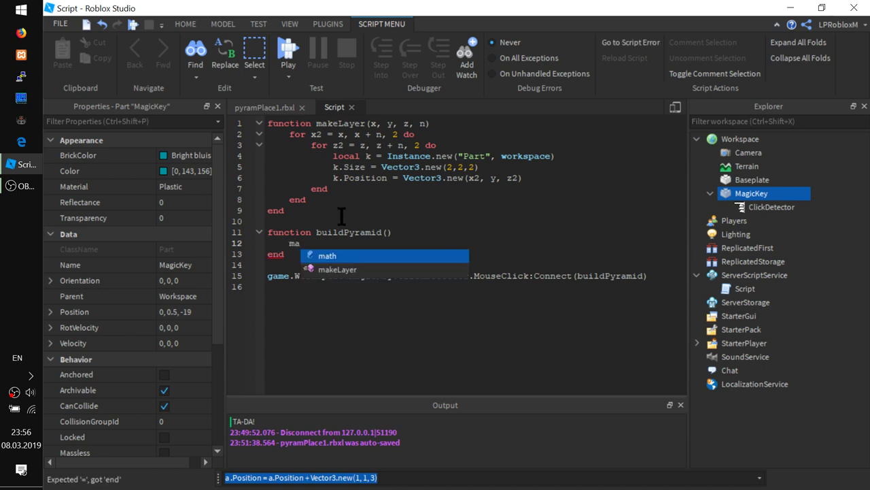
pyautogui.press('Down')
pyautogui.press('Return')
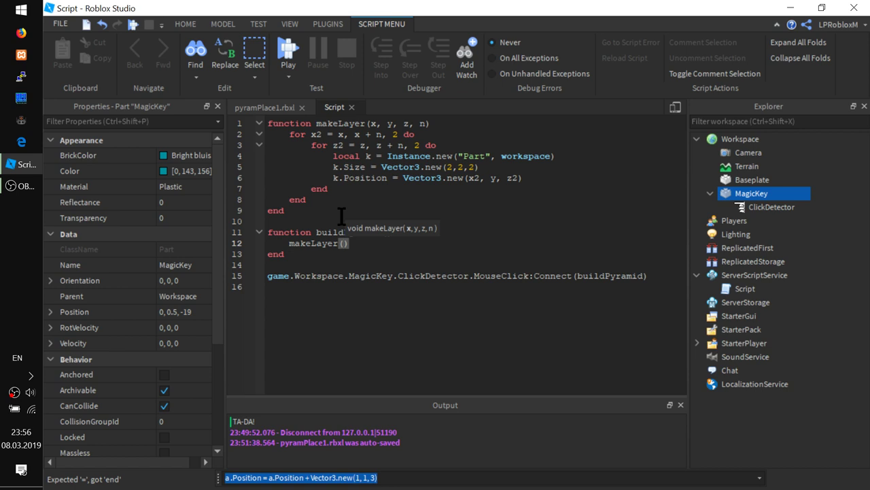
# - Pass the arguments 0,0,0,3 to makeLayer and return to the pyramPlace1.rbxl view
pyautogui.click(281, 108)
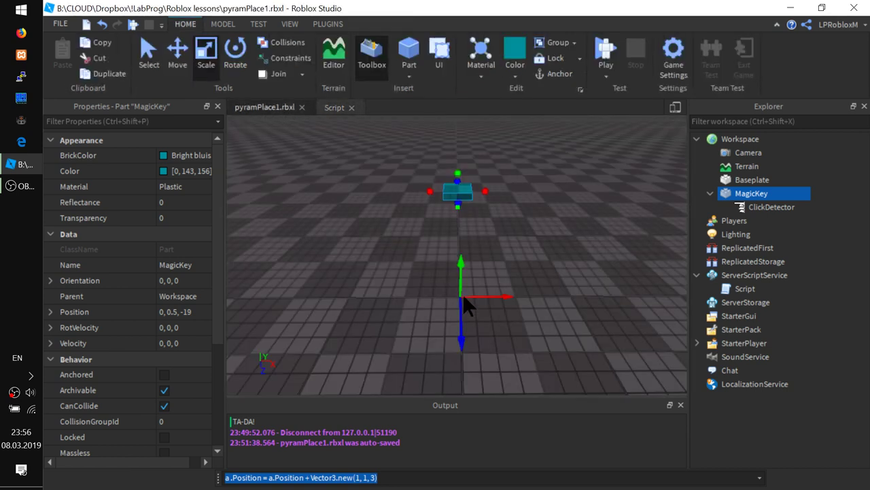
pyautogui.click(336, 109)
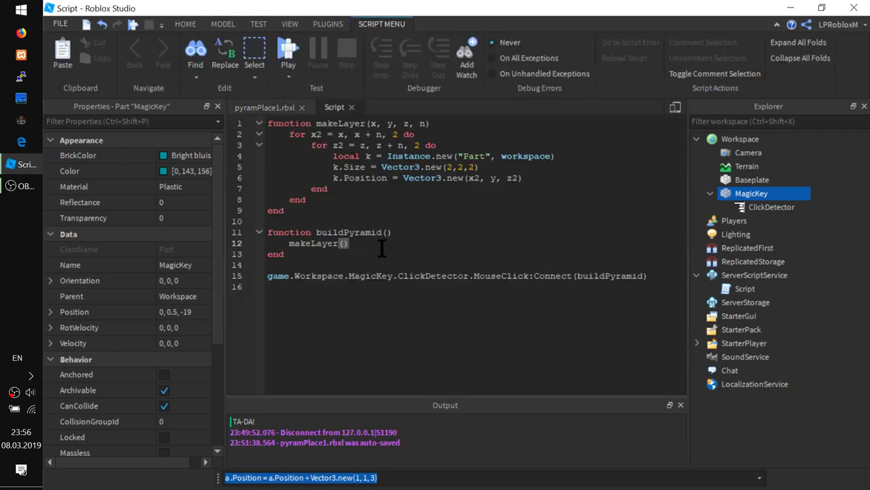
pyautogui.write('0,')
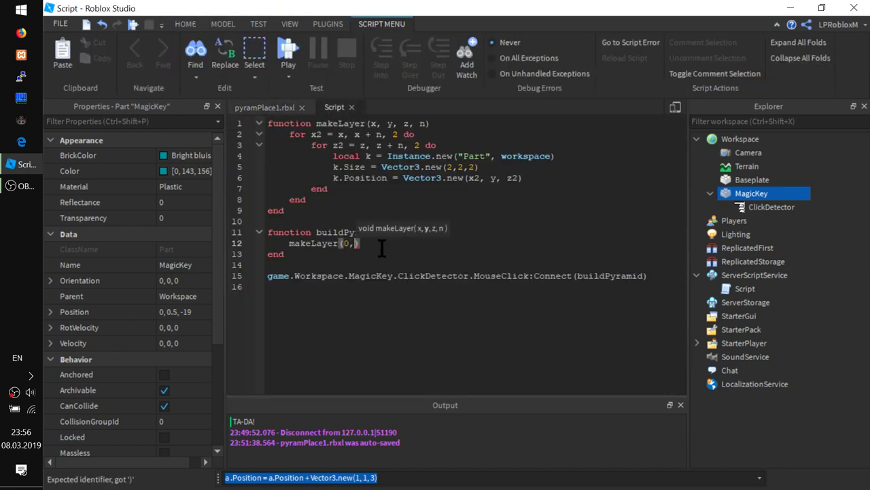
pyautogui.write('0,0,')
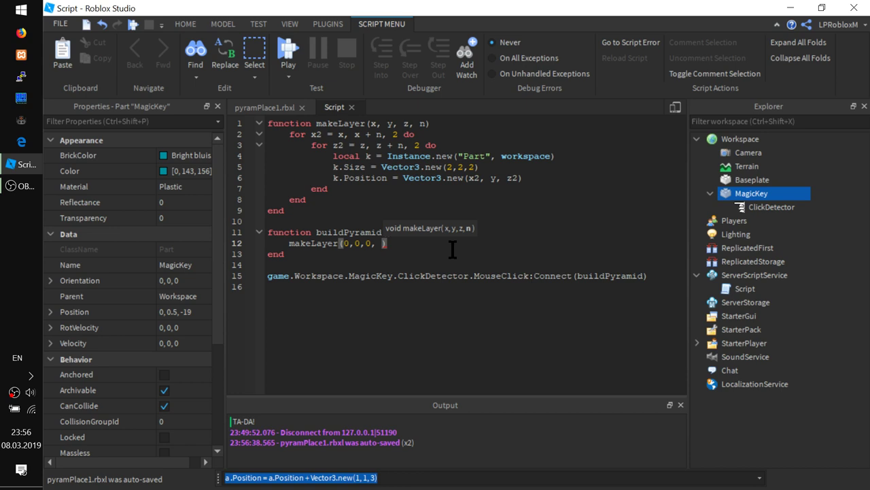
pyautogui.write('3')
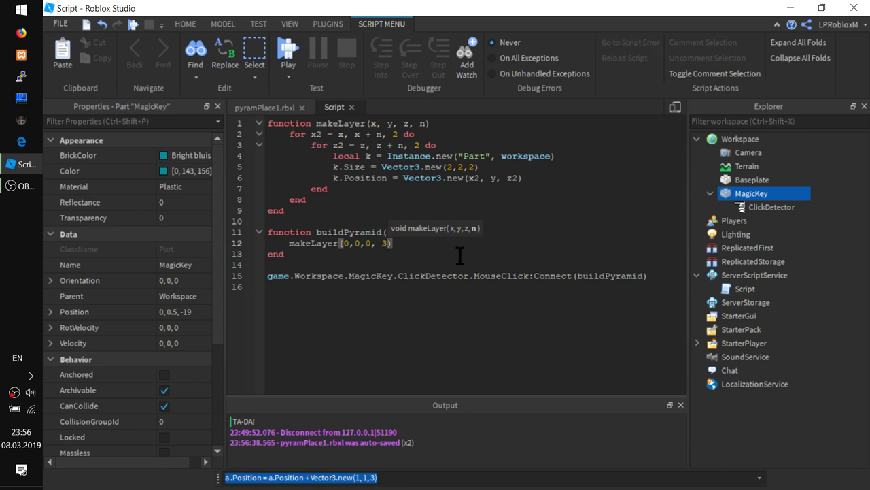
pyautogui.click(278, 109)
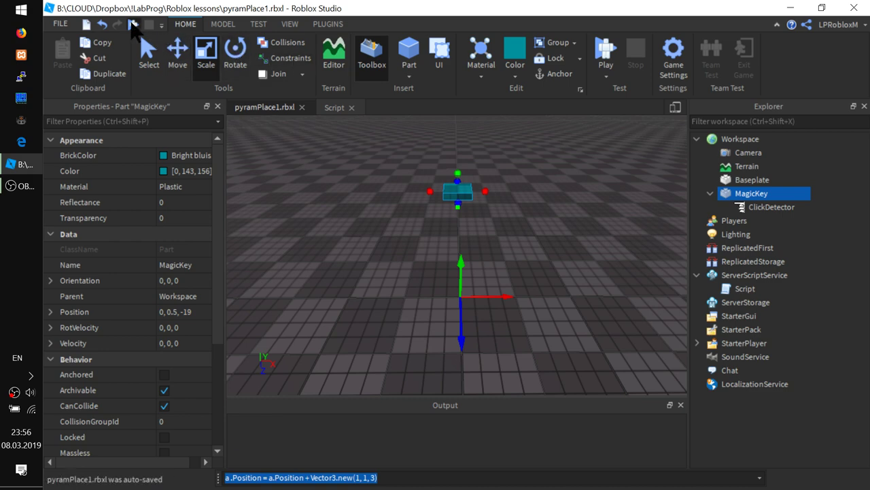
# - Play-test with F5, walk to the teal MagicKey and click it to build blocks
pyautogui.press('F5')
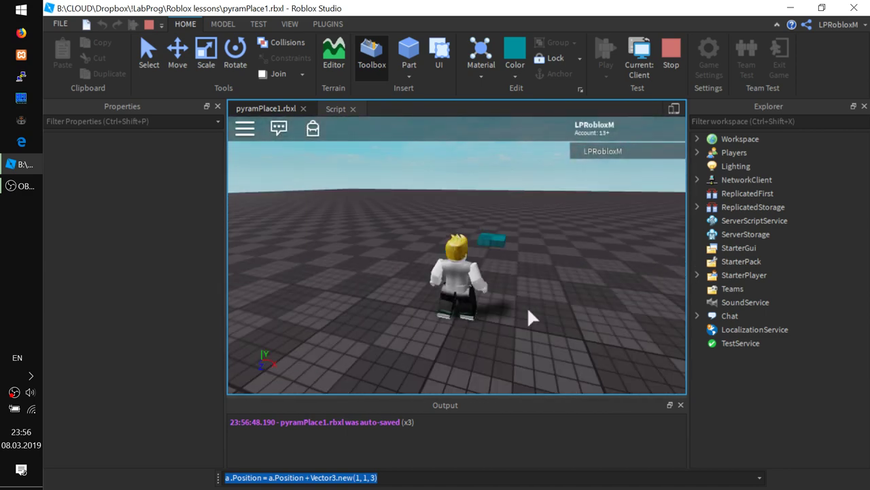
pyautogui.press('d')
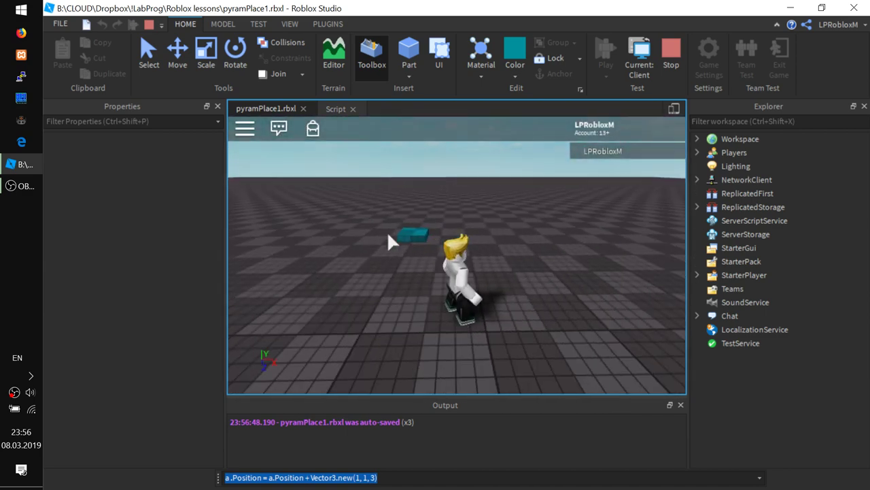
pyautogui.click(413, 238)
pyautogui.click(416, 239)
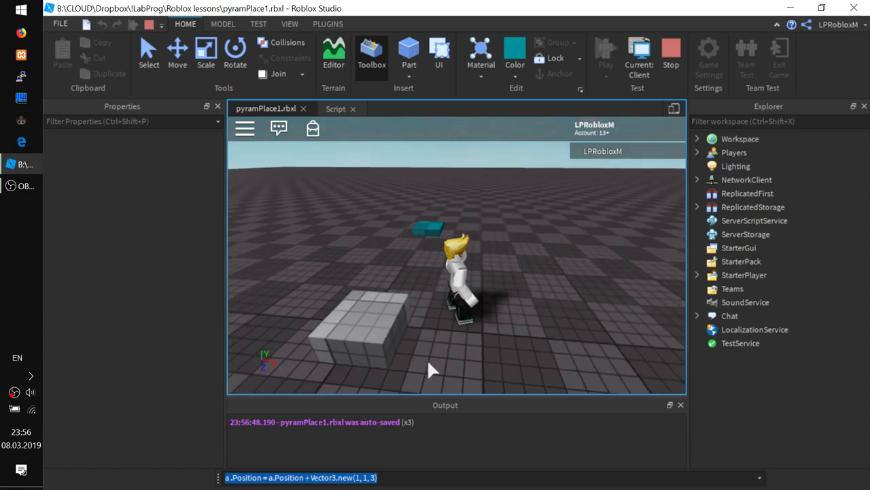
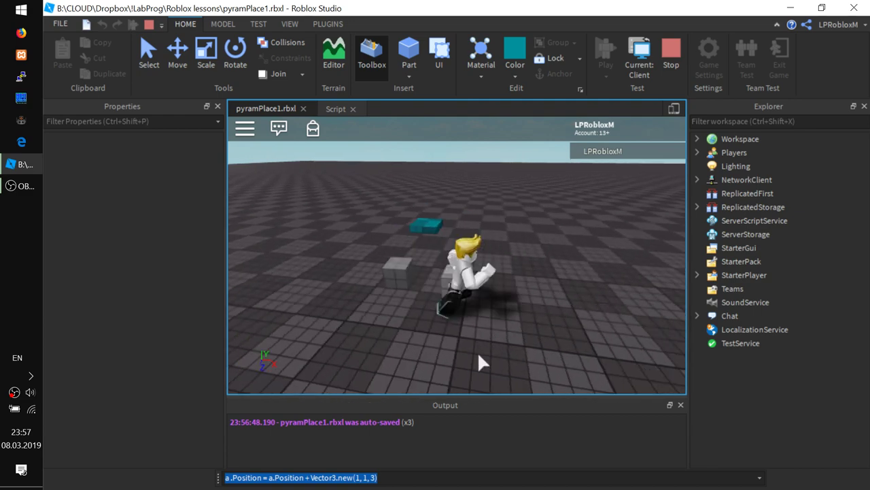
# - Click the MagicKey to build a slab of gray cubes, then stop the play test
pyautogui.click(426, 227)
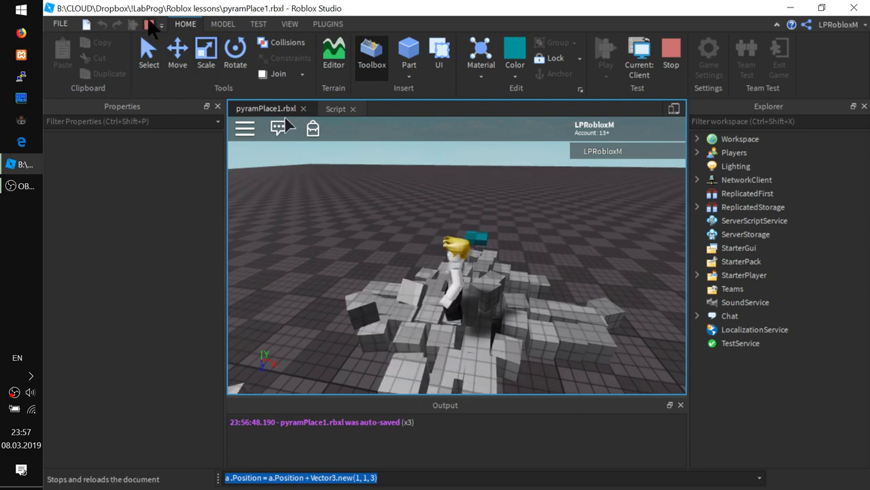
pyautogui.click(150, 26)
pyautogui.click(331, 108)
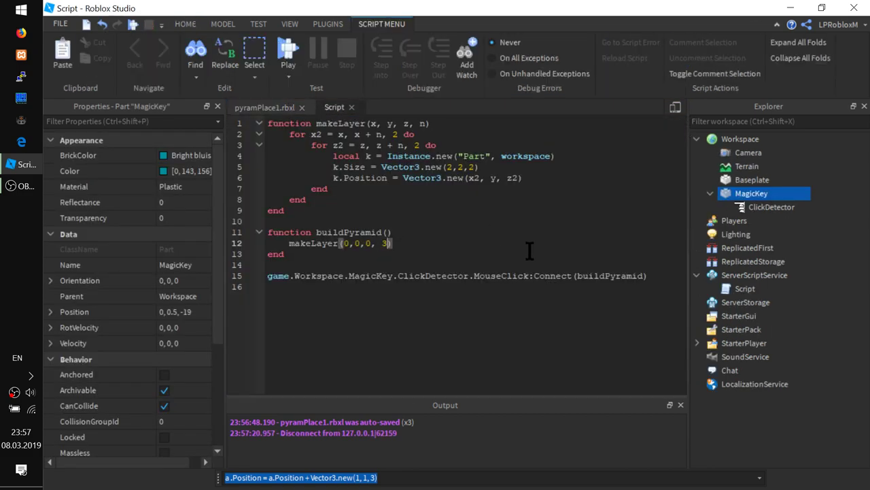
pyautogui.click(386, 243)
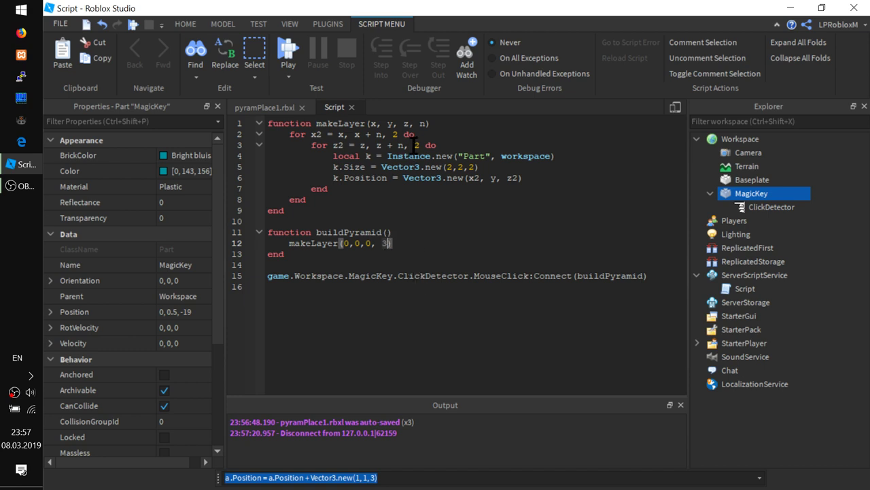
pyautogui.doubleClick(421, 125)
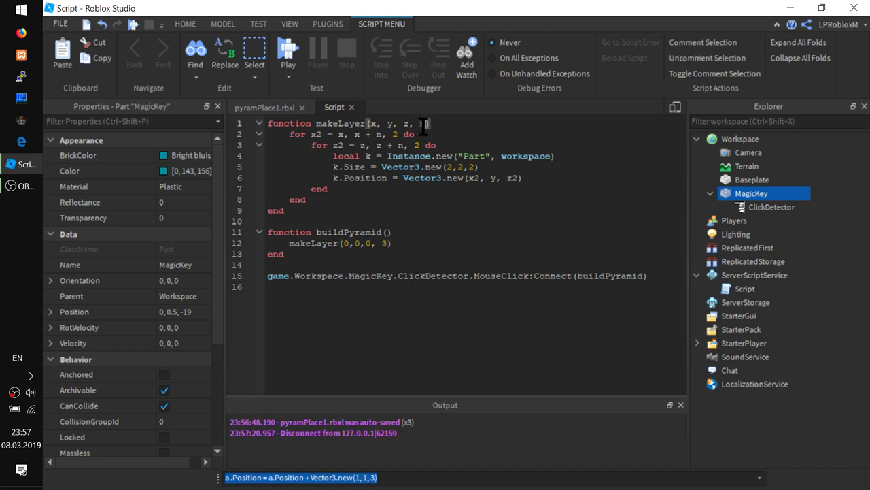
pyautogui.click(338, 136)
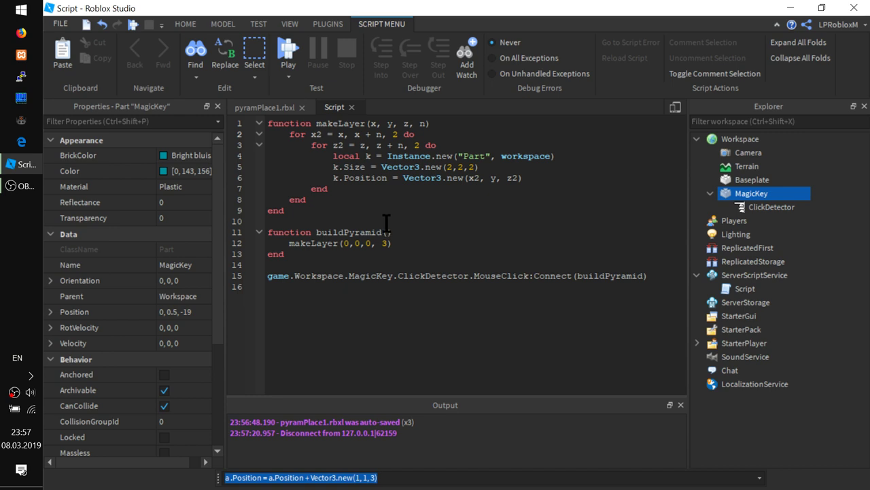
pyautogui.click(399, 134)
# - Add 'local kubW = 2' as the first line of the script
pyautogui.press('Return')
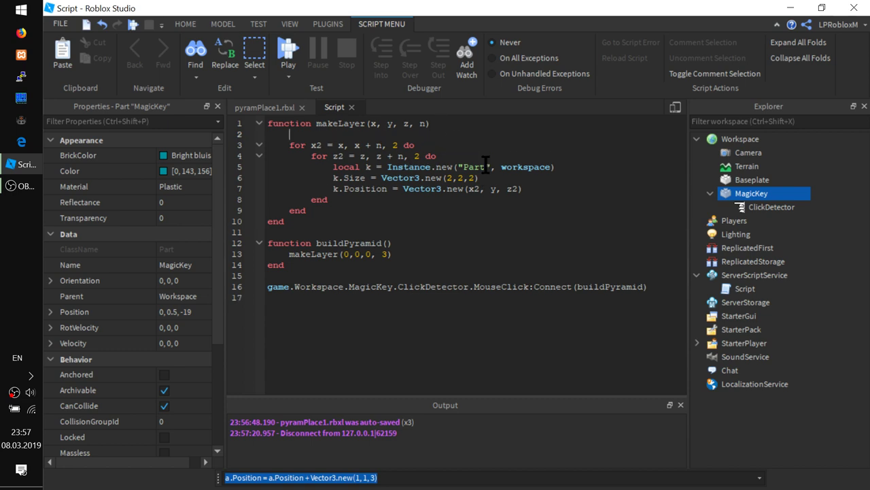
pyautogui.press('BackSpace')
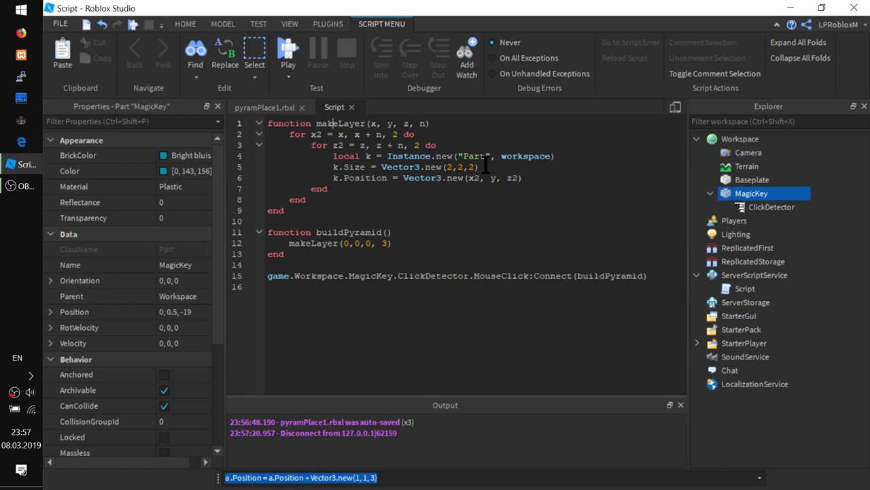
pyautogui.press('Return')
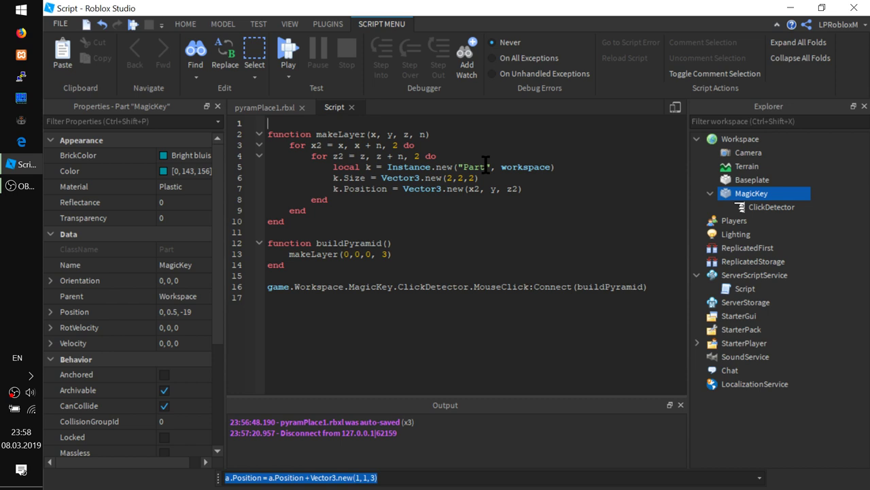
pyautogui.write('l')
pyautogui.press('Tab')
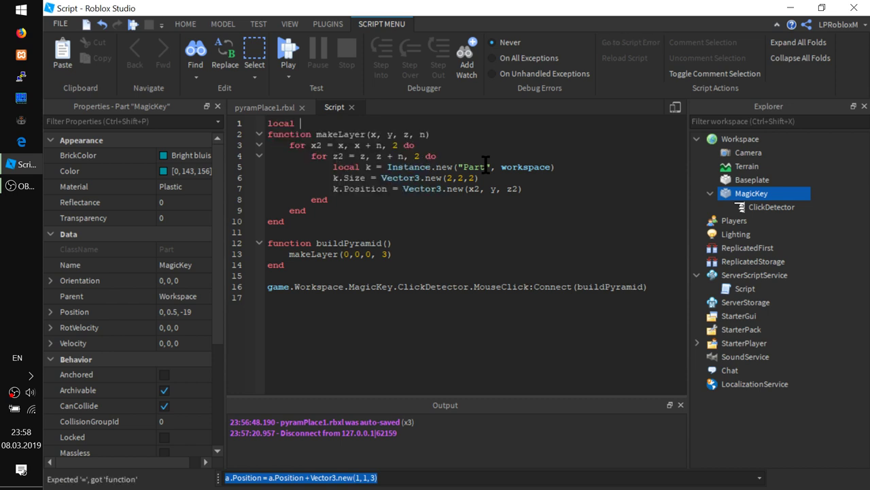
pyautogui.write('kubW')
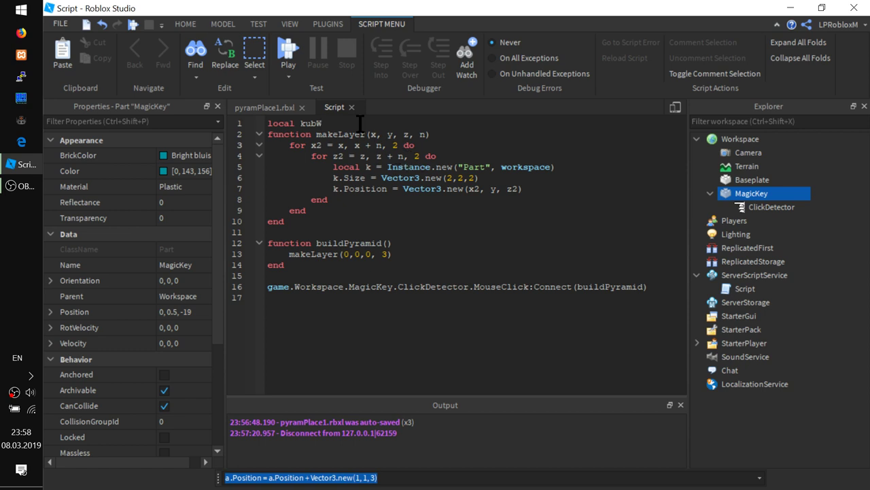
pyautogui.write(' = ')
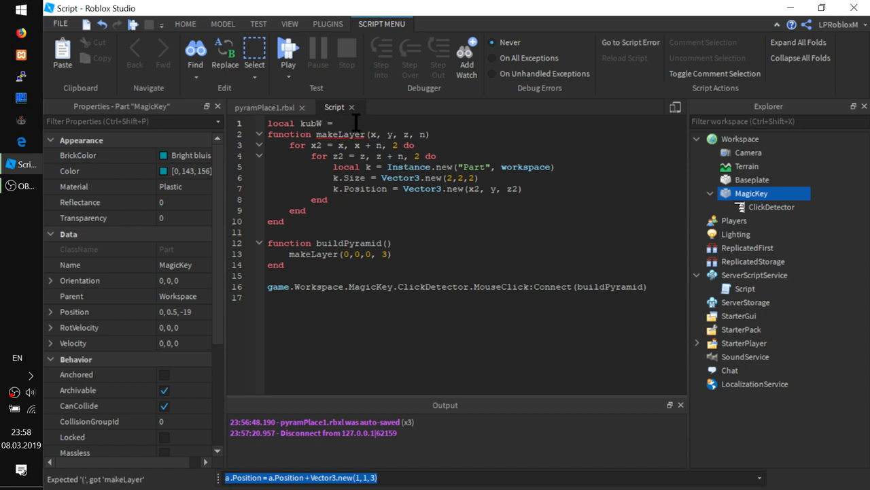
pyautogui.write('2')
# - Replace the step value 2 in both for loops with kubW
pyautogui.doubleClick(311, 123)
pyautogui.hotkey('ctrl', 'c')
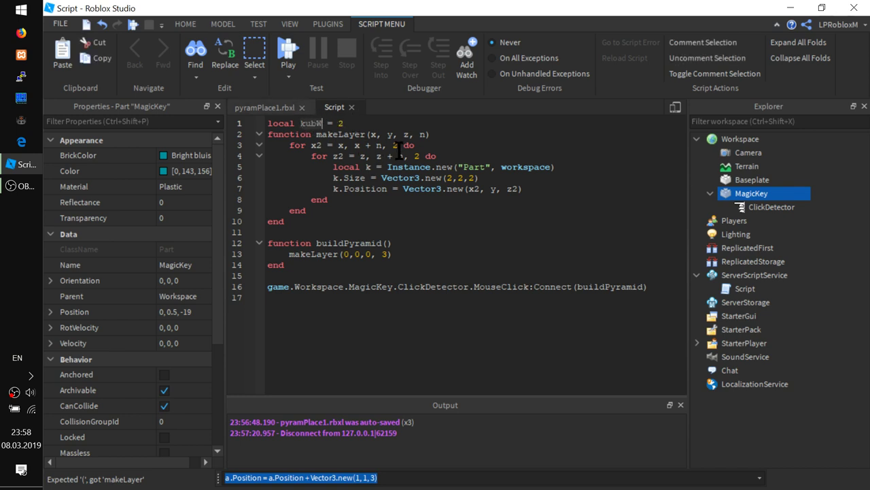
pyautogui.click(394, 147)
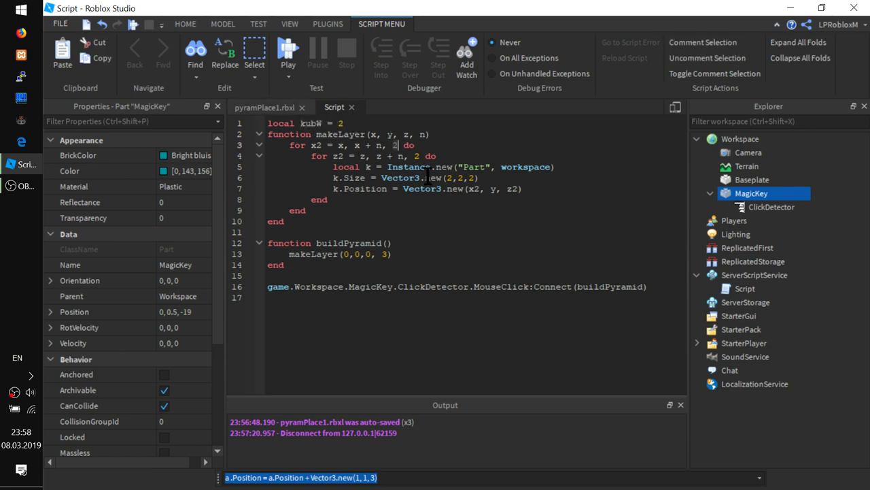
pyautogui.hotkey('ctrl', 'v')
pyautogui.doubleClick(418, 156)
pyautogui.hotkey('ctrl', 'v')
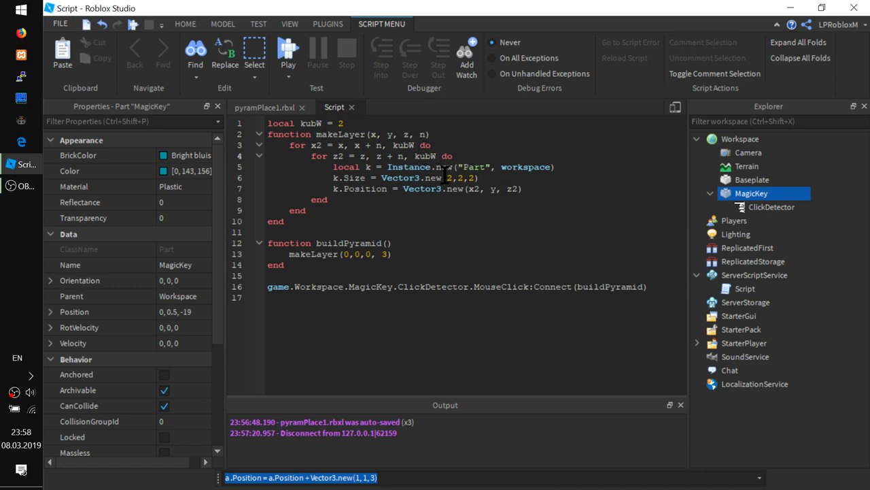
# - Change the cube size to Vector3.new(kubW,kubW,kubW) and start a play test
pyautogui.doubleClick(450, 179)
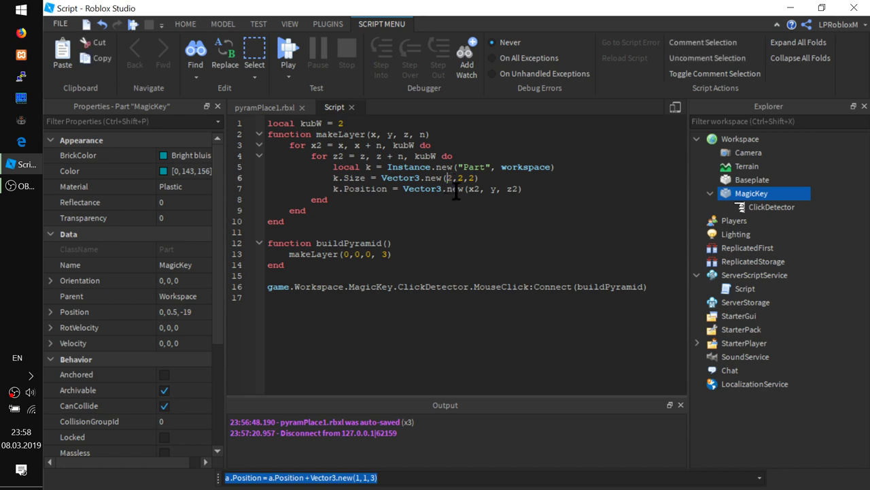
pyautogui.write('kubW')
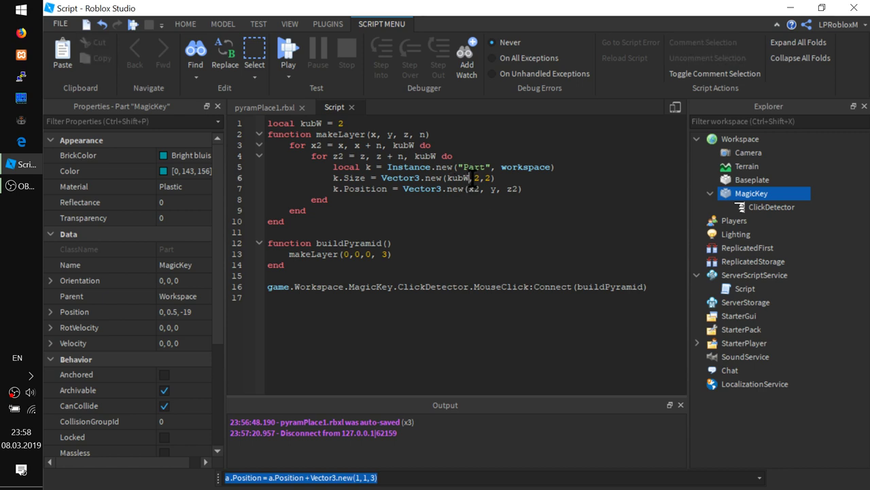
pyautogui.doubleClick(477, 178)
pyautogui.write('kubW')
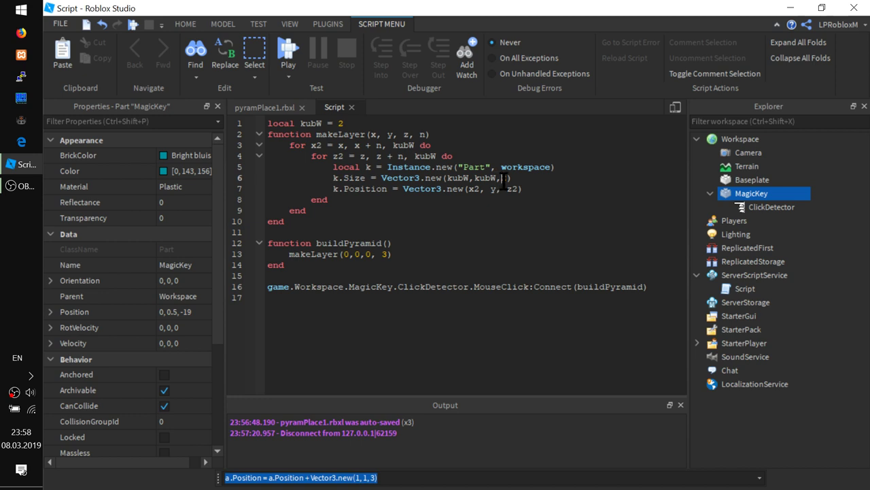
pyautogui.doubleClick(503, 178)
pyautogui.write('kubW')
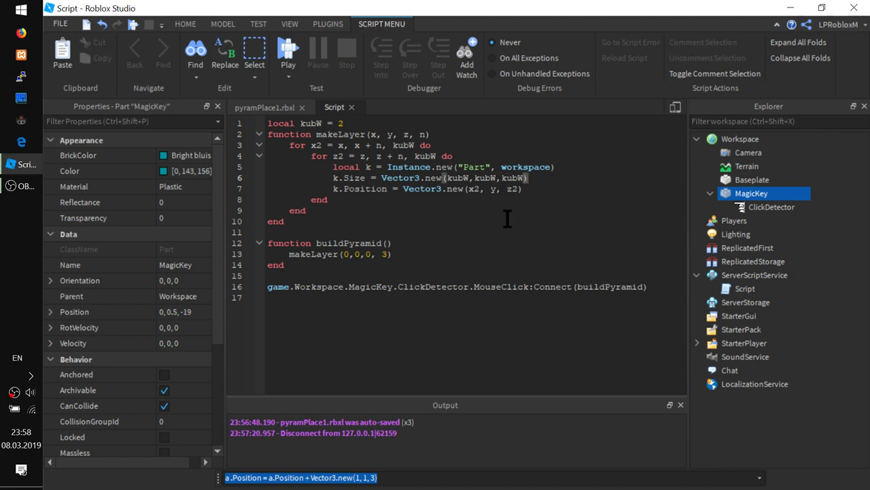
pyautogui.click(300, 58)
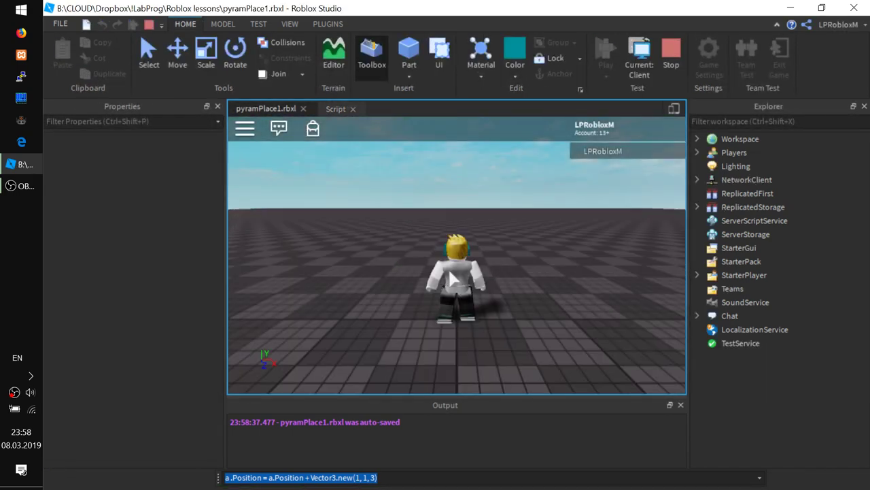
# - Walk the character through the built cube stack, then stop the play test
pyautogui.press('a')
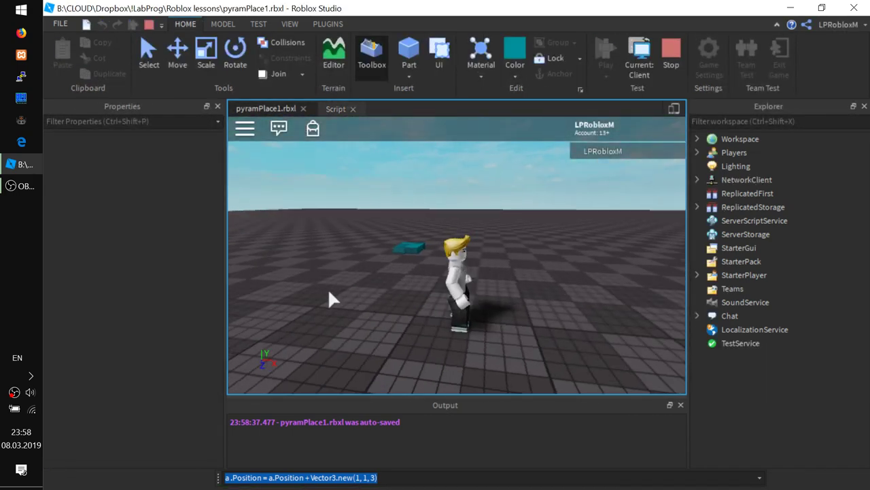
pyautogui.moveTo(309, 328); pyautogui.dragTo(309, 328, button='right')
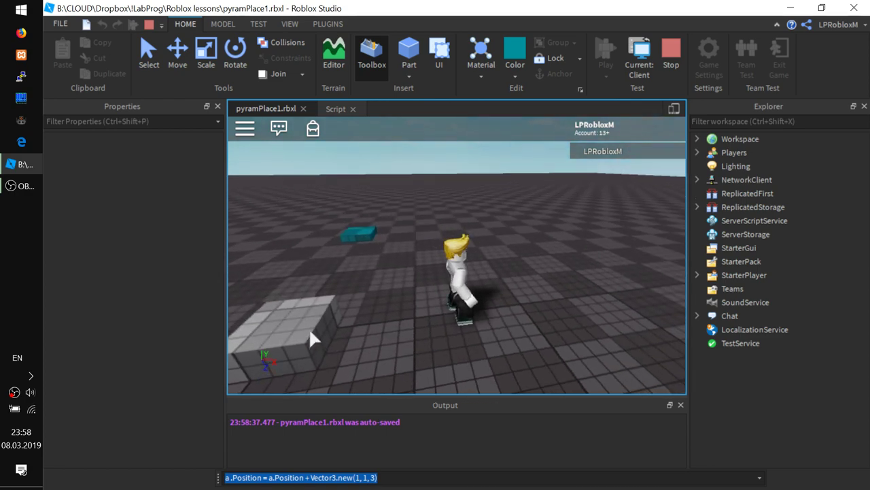
pyautogui.press('w')
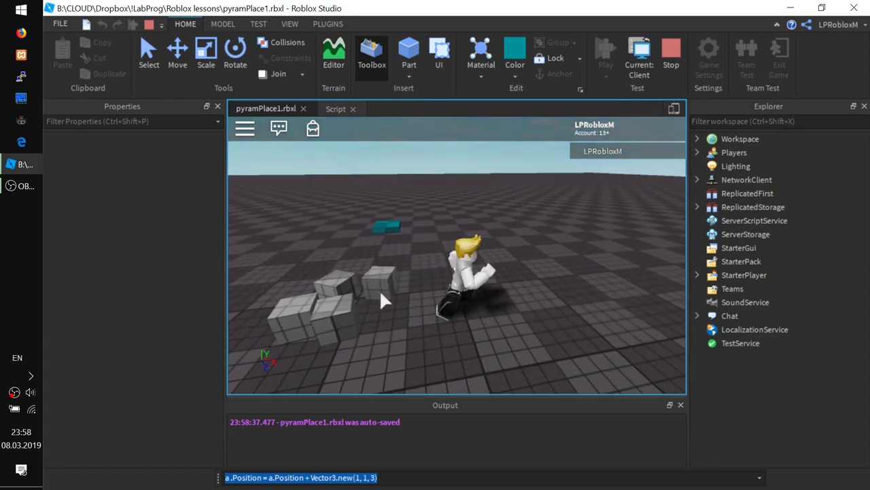
pyautogui.click(149, 25)
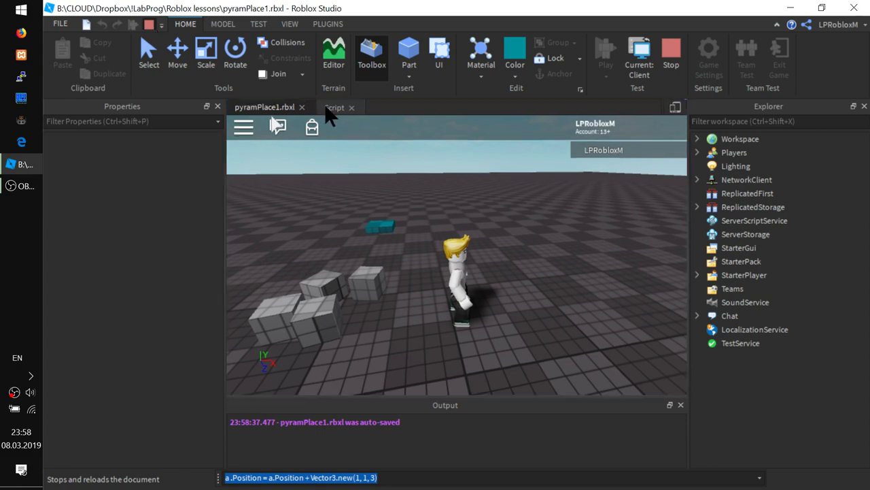
# - Change kubW from 2 to 1 in the script
pyautogui.click(328, 109)
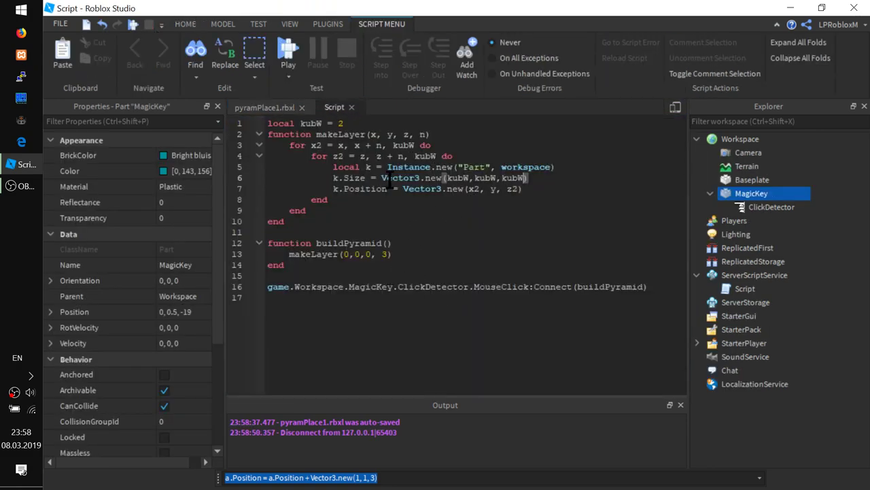
pyautogui.press('BackSpace')
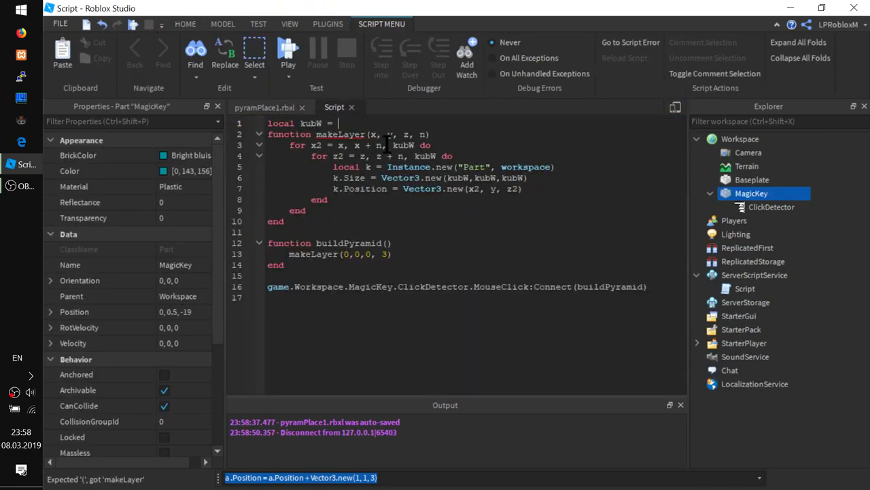
pyautogui.write('1')
# - Play-test again, walk on and around the new grey slab, then stop
pyautogui.click(290, 56)
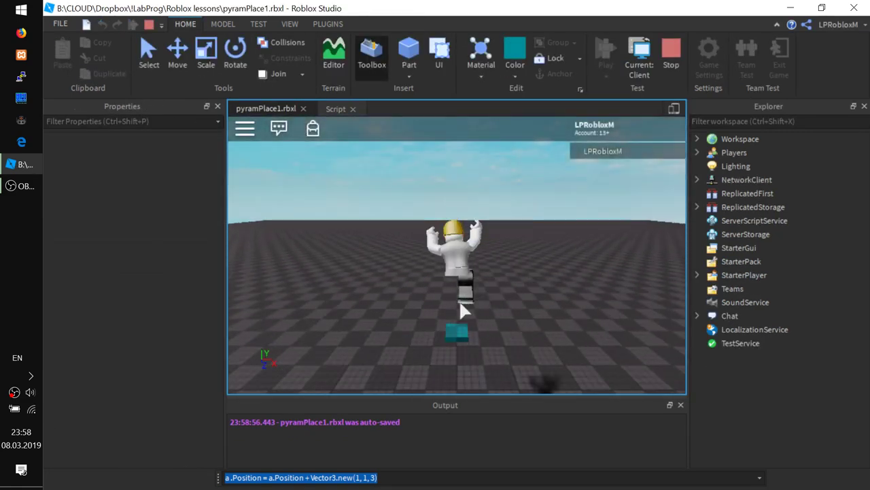
pyautogui.press('a')
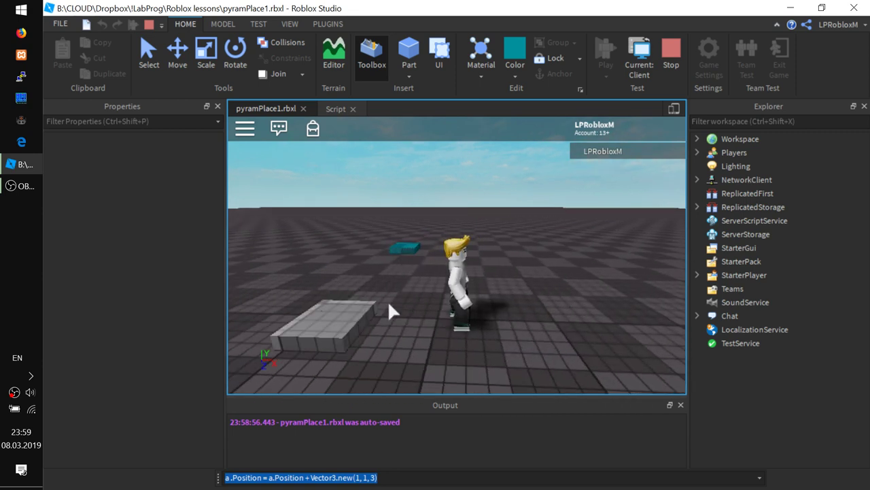
pyautogui.press('a')
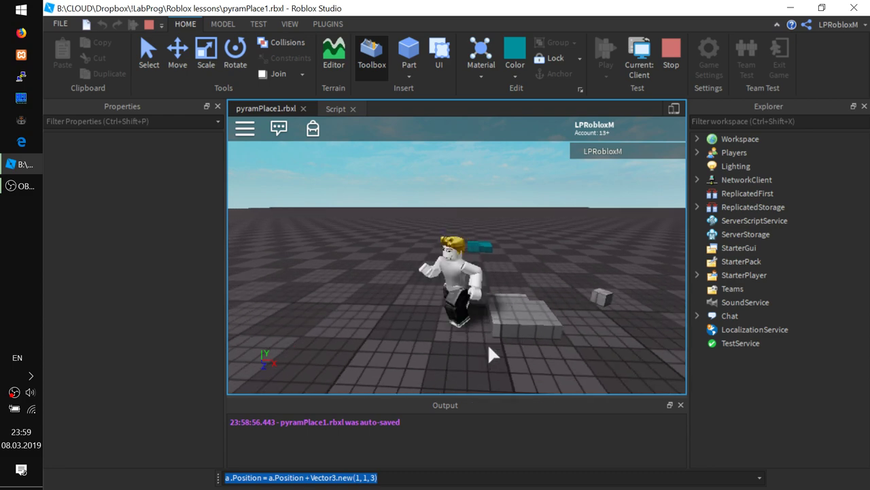
pyautogui.press('w')
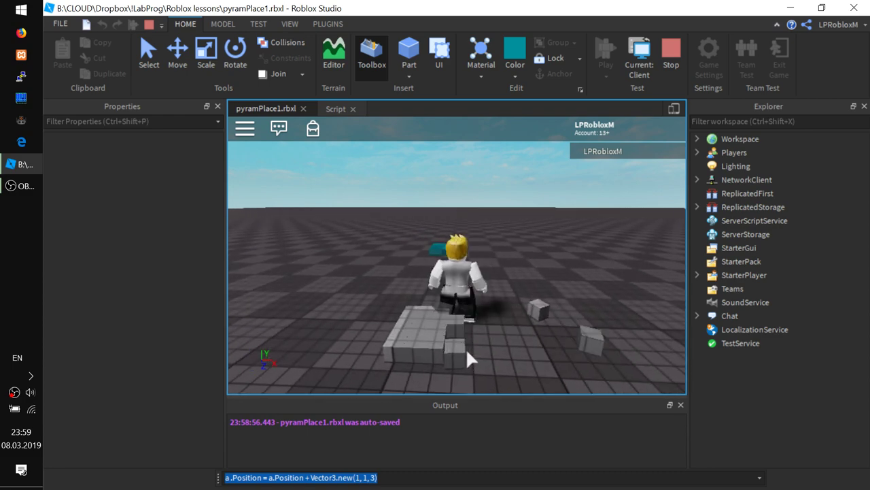
pyautogui.press('d')
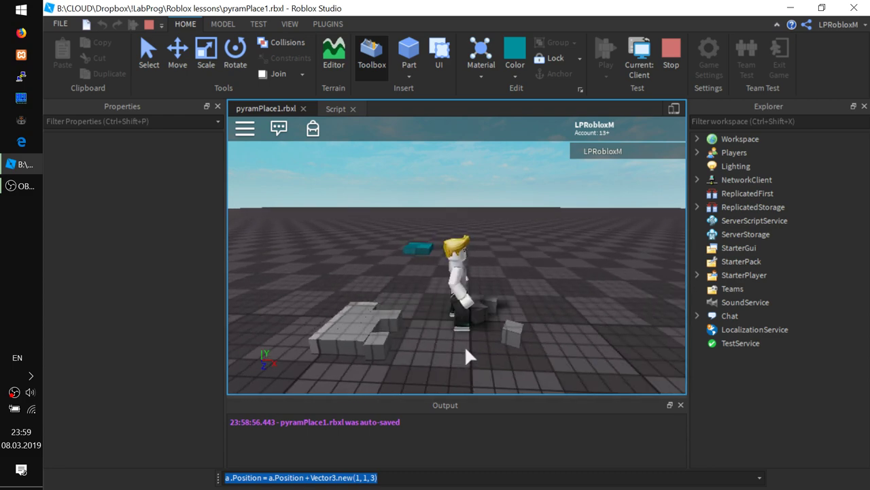
pyautogui.press('s')
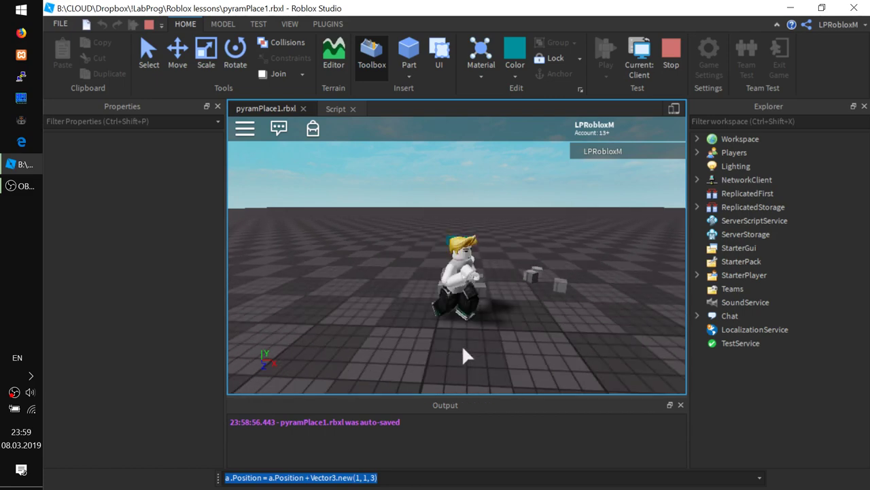
pyautogui.press('w')
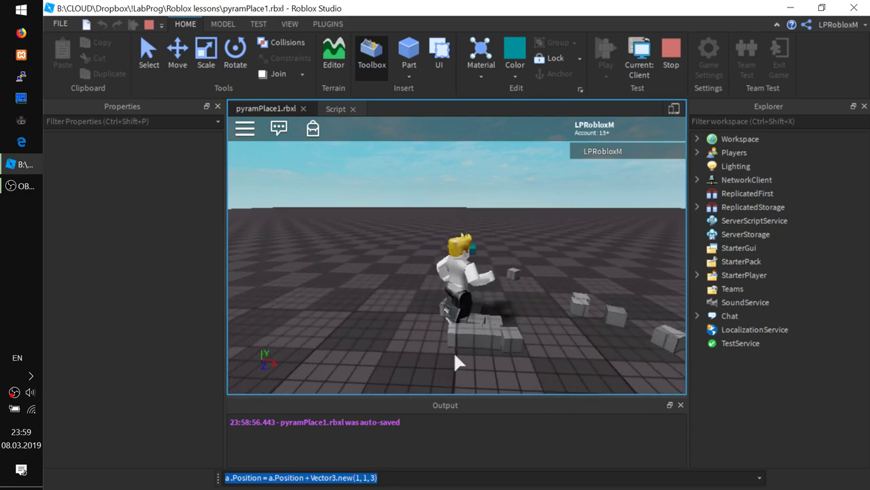
pyautogui.press('d')
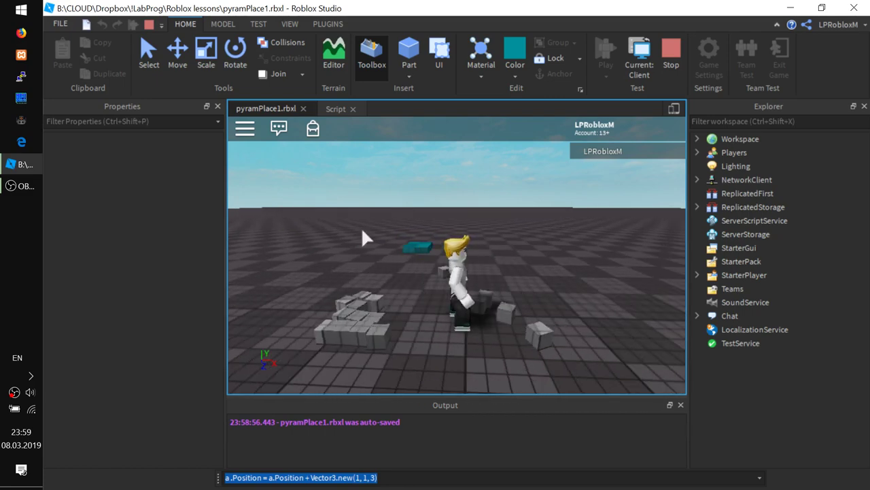
pyautogui.click(149, 24)
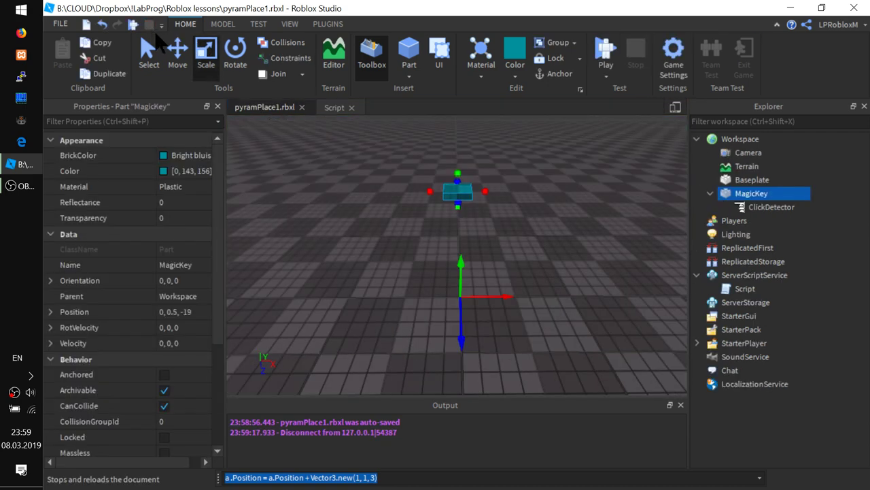
# - Change the loop bounds to x + n * kubW and z + n * kubW, then start a play test
pyautogui.click(335, 106)
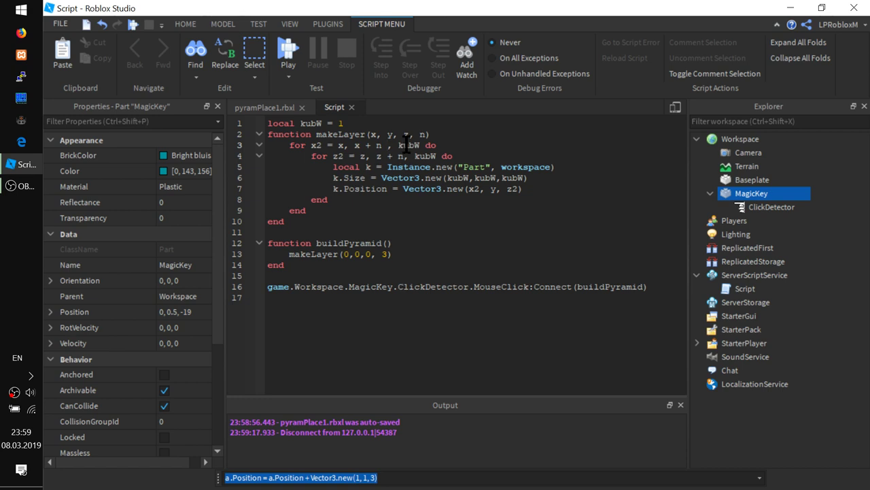
pyautogui.write('*')
pyautogui.doubleClick(420, 145)
pyautogui.hotkey('ctrl', 'c')
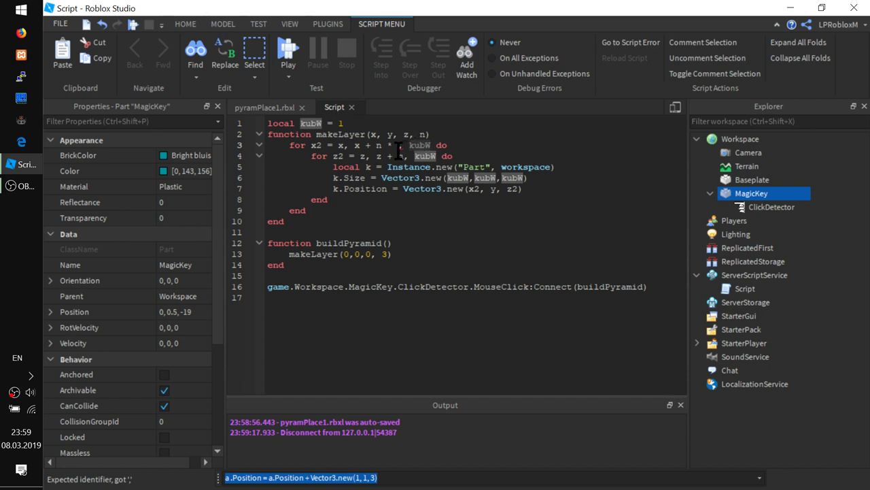
pyautogui.click(398, 148)
pyautogui.hotkey('ctrl', 'v')
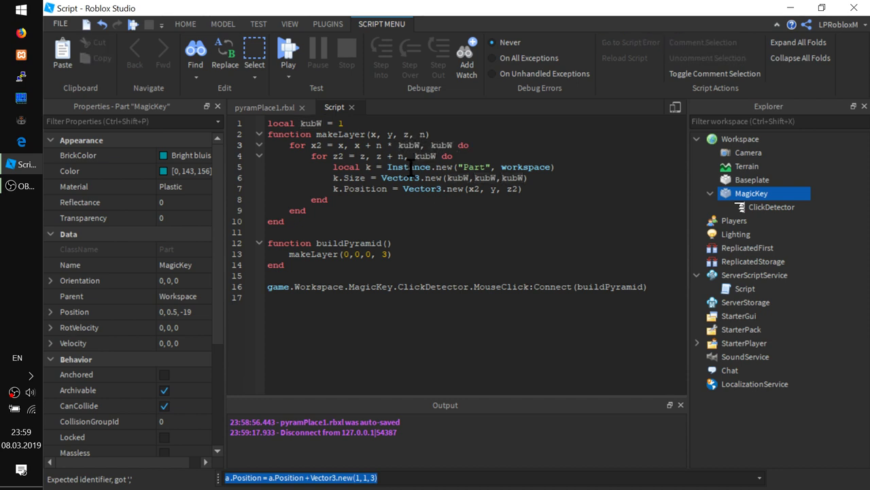
pyautogui.click(403, 156)
pyautogui.write('*')
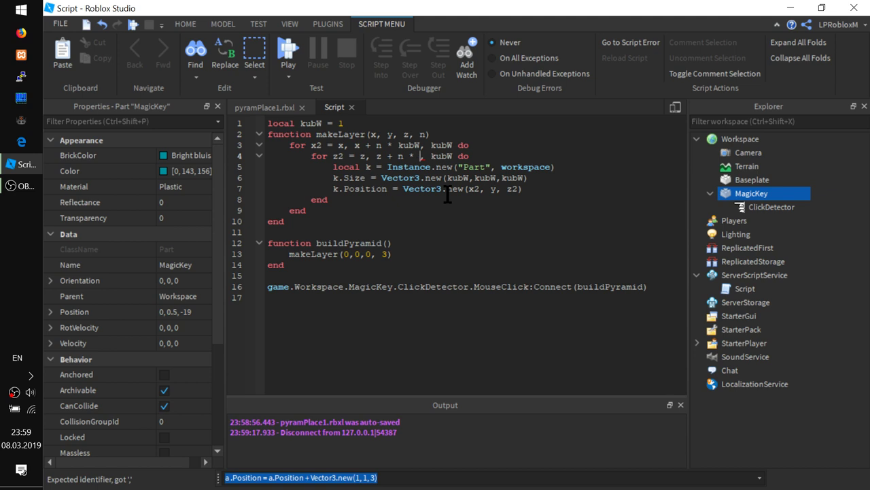
pyautogui.hotkey('ctrl', 'v')
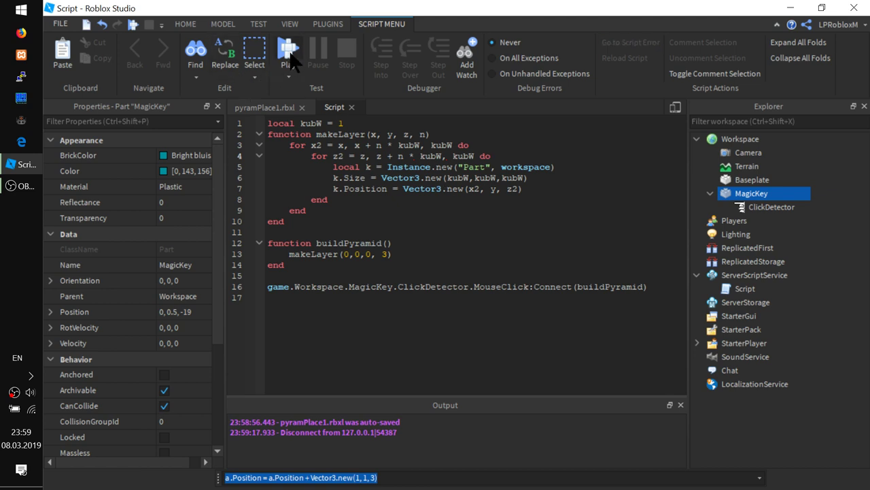
pyautogui.click(291, 59)
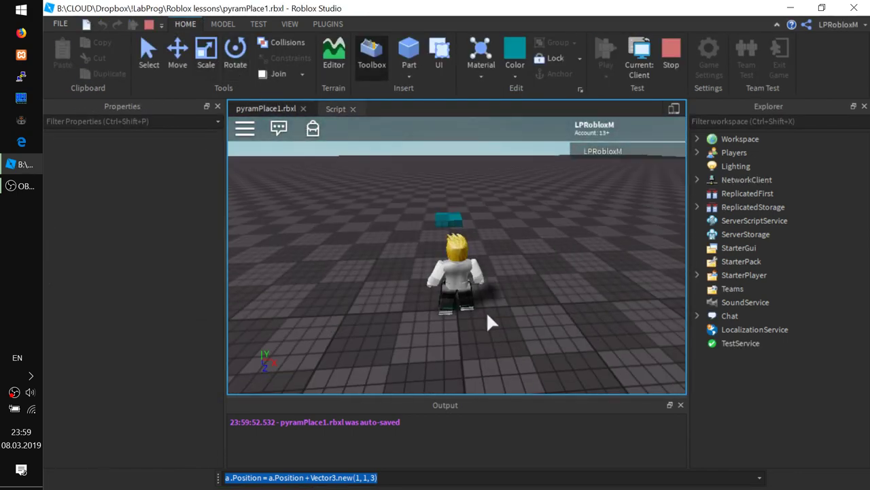
# - Walk back and forth across the flat square of cubes, then stop the test
pyautogui.press('a')
pyautogui.moveTo(429, 274); pyautogui.dragTo(430, 275, button='right')
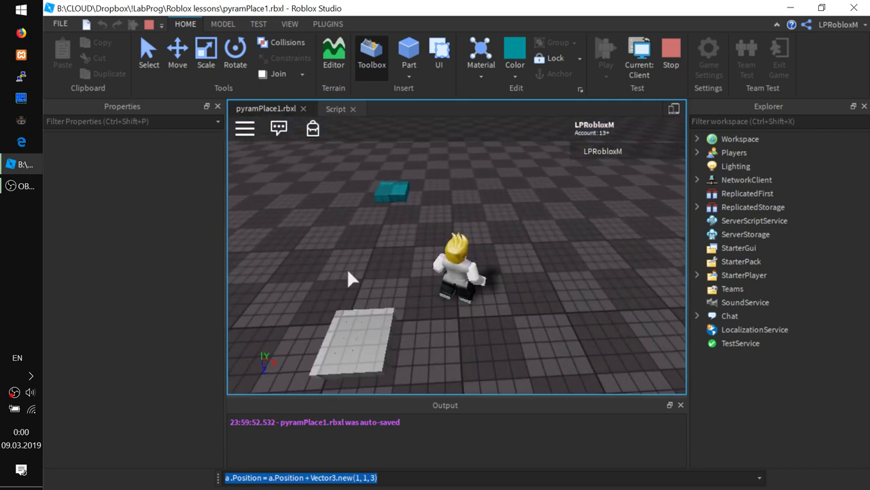
pyautogui.press('s')
pyautogui.press('d')
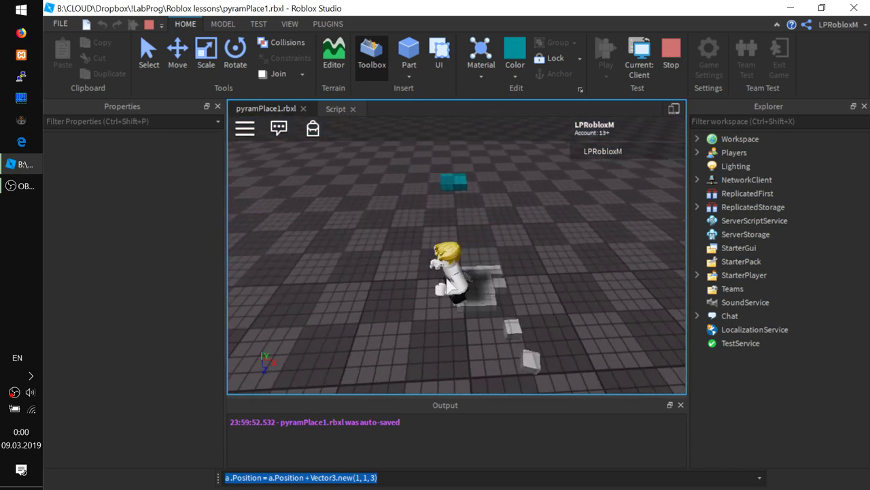
pyautogui.press('w')
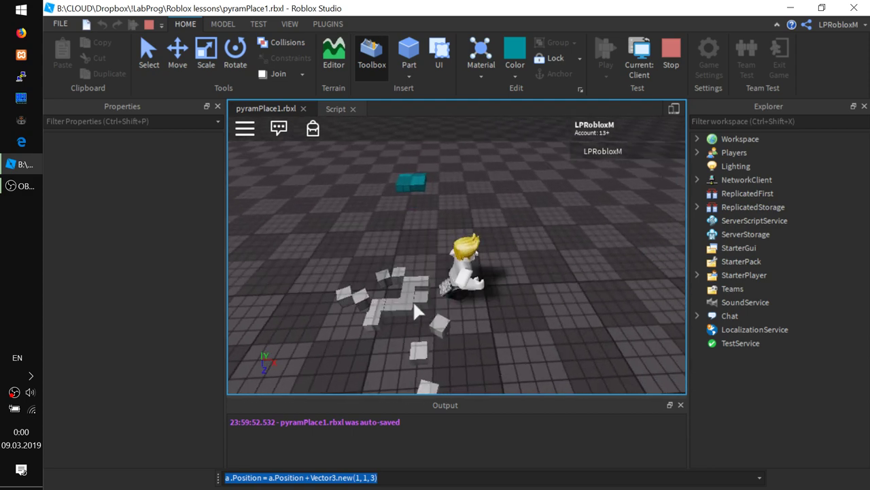
pyautogui.press('a')
pyautogui.press('d')
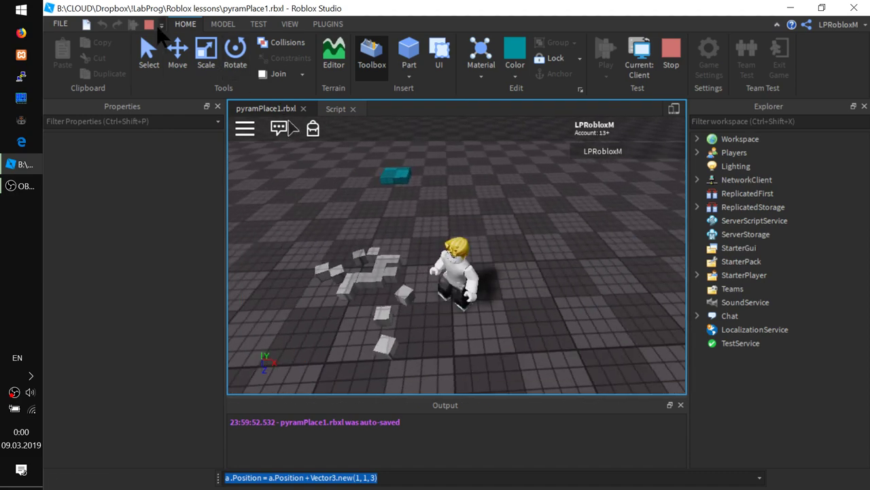
pyautogui.click(150, 26)
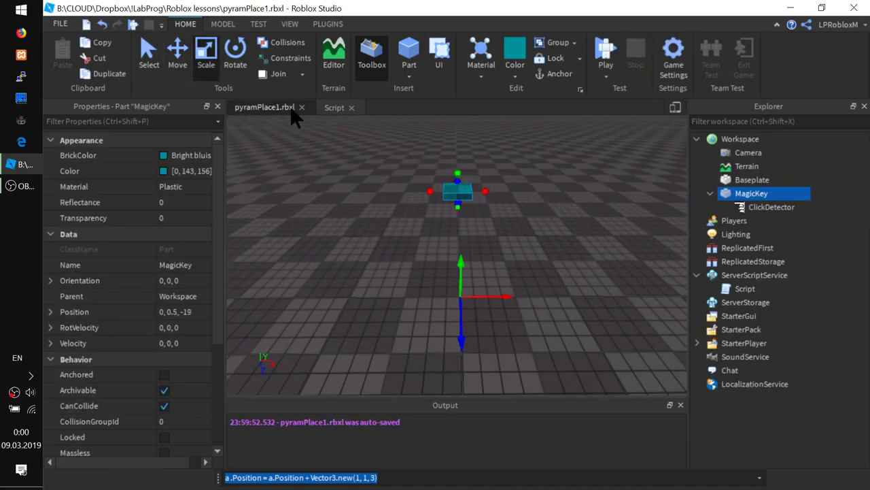
# - Change kubW to 5 and play-test the larger stepped slab, then stop
pyautogui.click(329, 110)
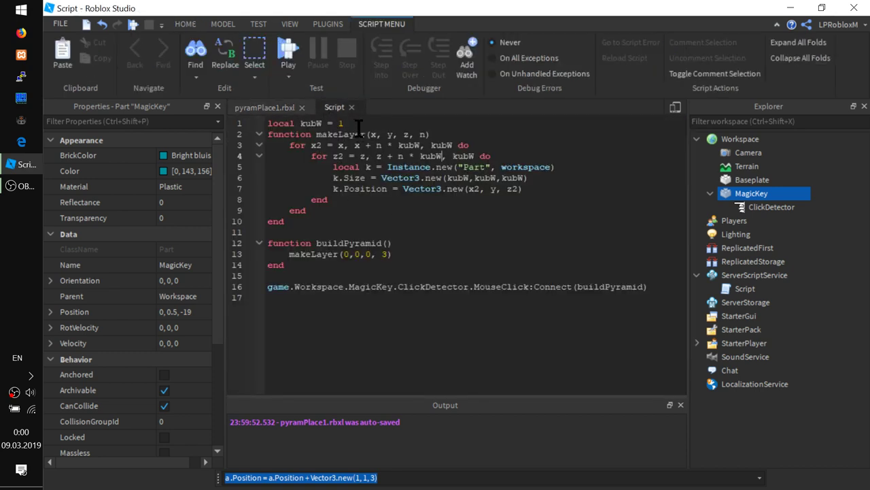
pyautogui.press('BackSpace')
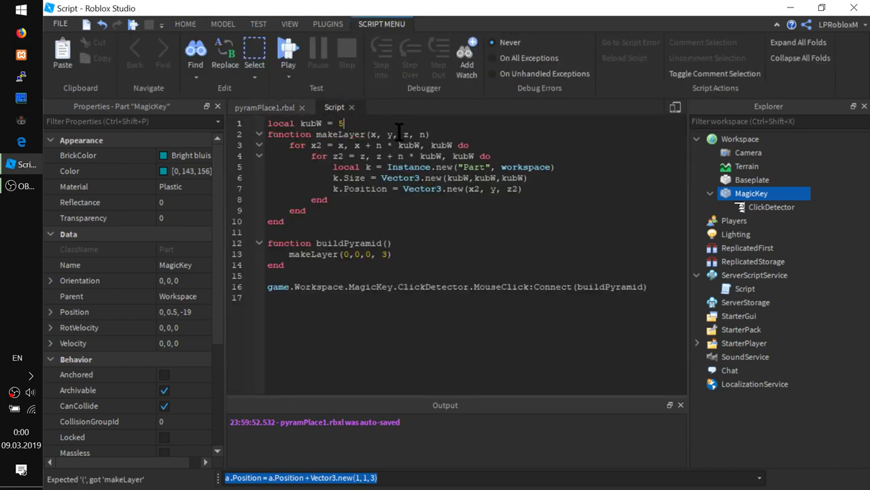
pyautogui.write('5')
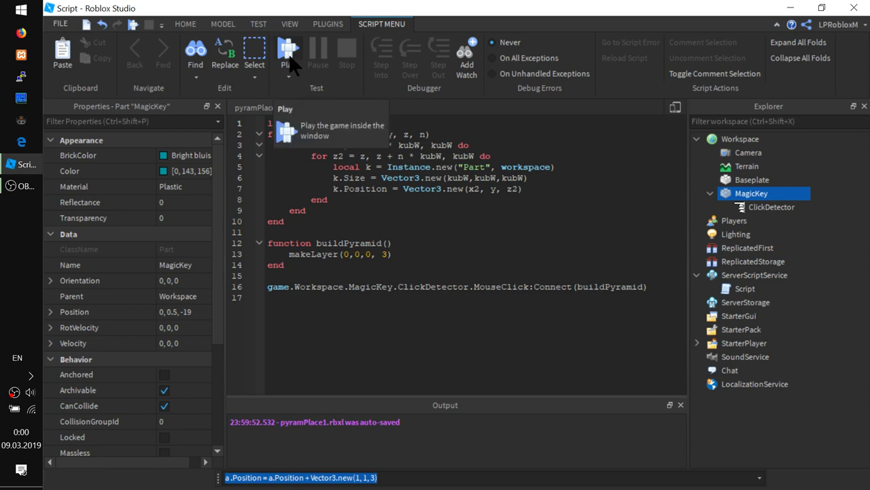
pyautogui.click(289, 62)
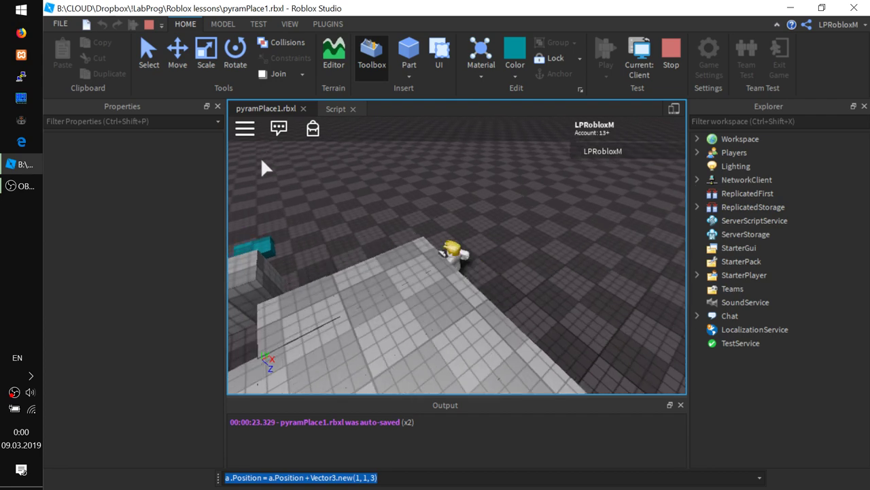
pyautogui.click(151, 25)
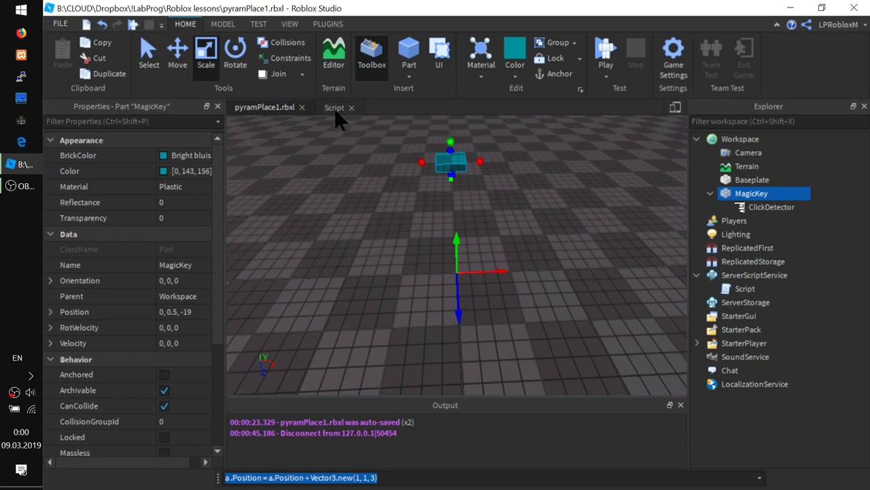
# - Set kubW to 3 and the call to makeLayer(-20,40,0, 3), then play-test and stop
pyautogui.click(333, 108)
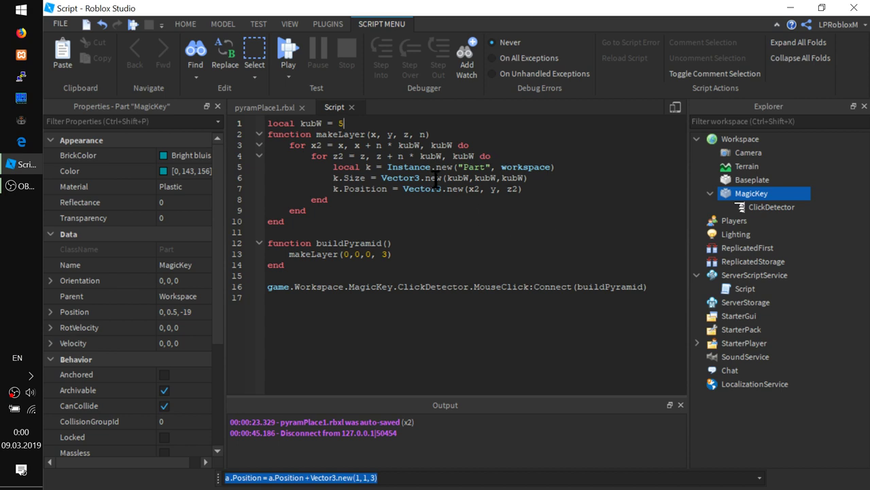
pyautogui.press('BackSpace')
pyautogui.write('3')
pyautogui.write('-')
pyautogui.write('20,')
pyautogui.write('1')
pyautogui.press('BackSpace')
pyautogui.write('4')
pyautogui.click(272, 49)
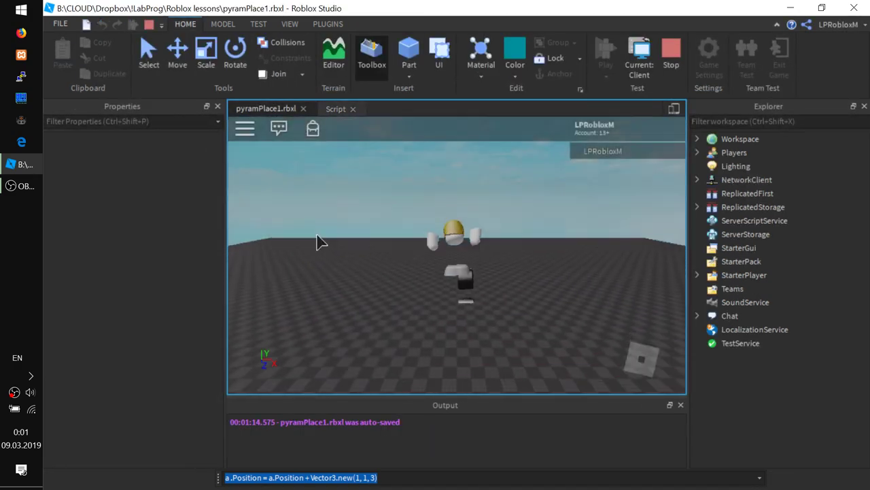
pyautogui.moveTo(487, 283)
pyautogui.mouseDown(button='right')
pyautogui.moveTo(508, 222)
pyautogui.moveTo(349, 245)
pyautogui.moveTo(320, 198)
pyautogui.mouseUp(button='right')
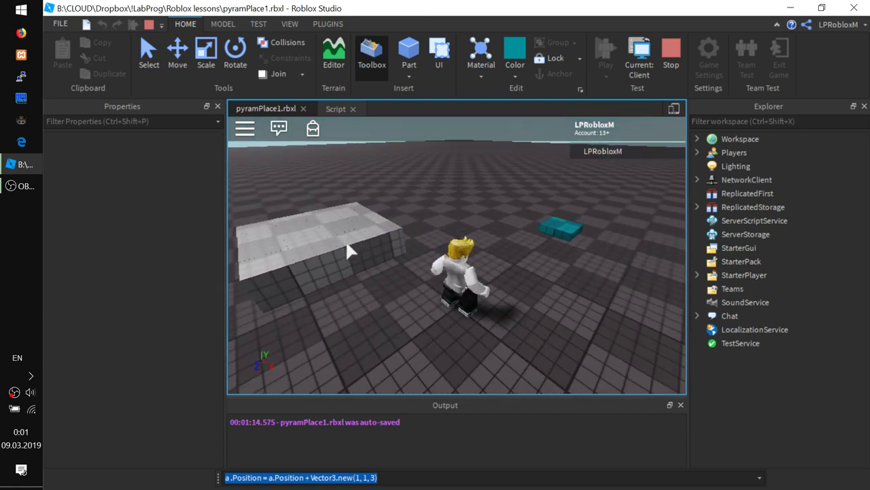
pyautogui.click(151, 23)
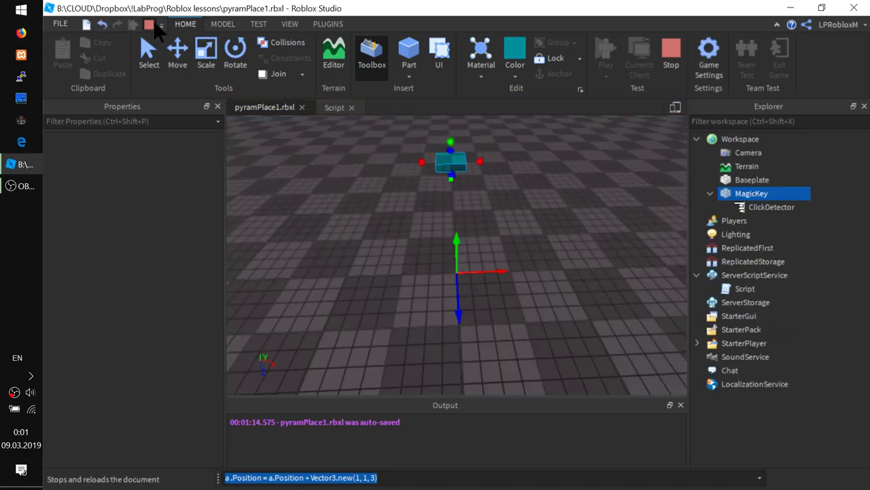
# - Change the makeLayer call to makeLayer(-20,0,40, 3)
pyautogui.click(335, 108)
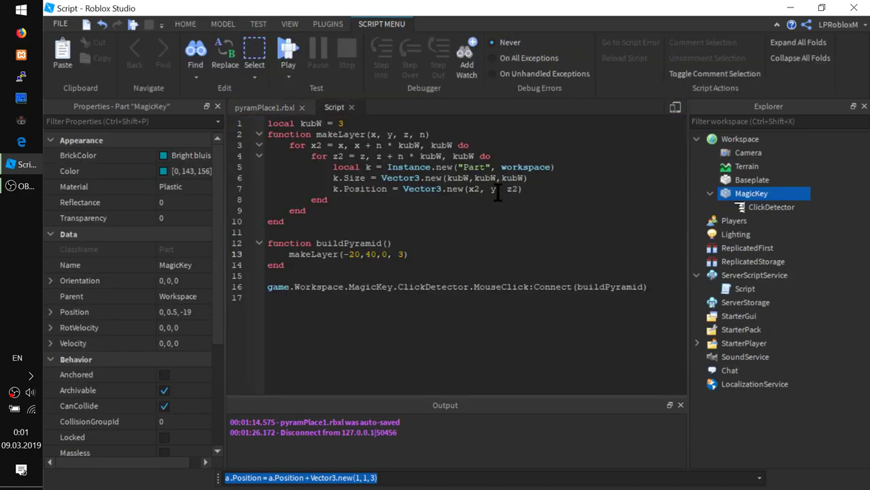
pyautogui.press('BackSpace')
pyautogui.press('BackSpace')
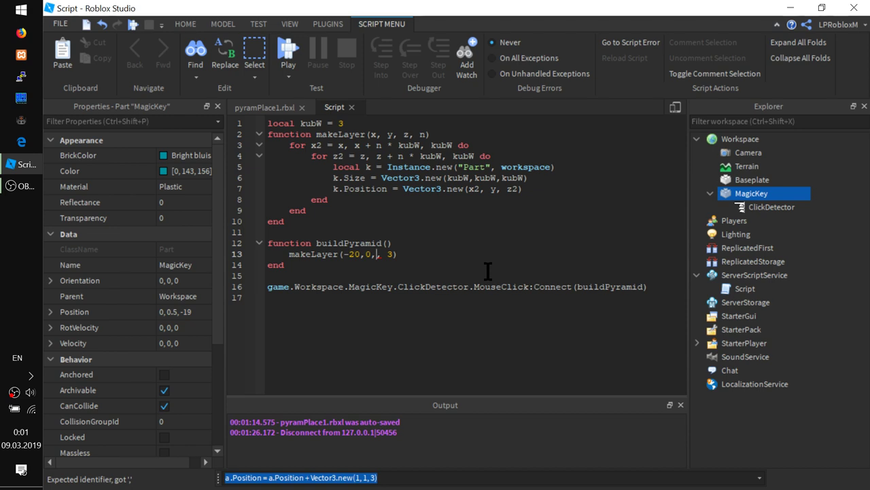
pyautogui.write('40')
# - Play-test and look around the grey cube structure, then return to the script
pyautogui.click(280, 67)
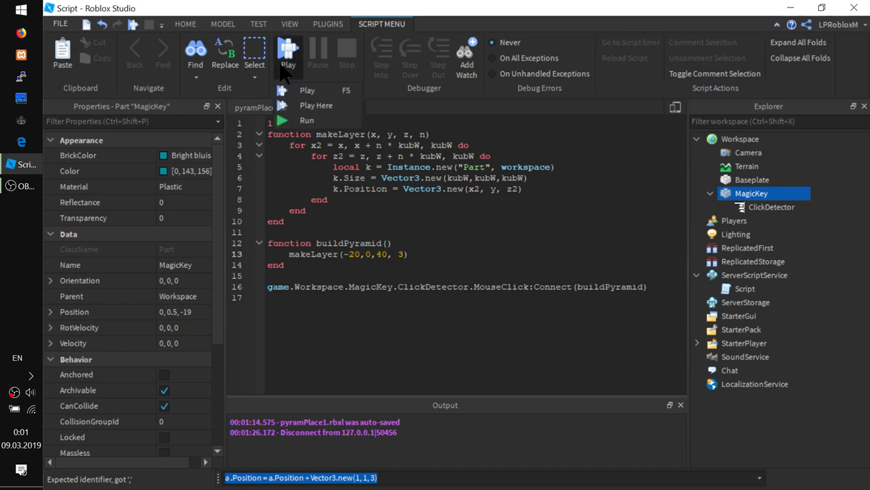
pyautogui.click(282, 52)
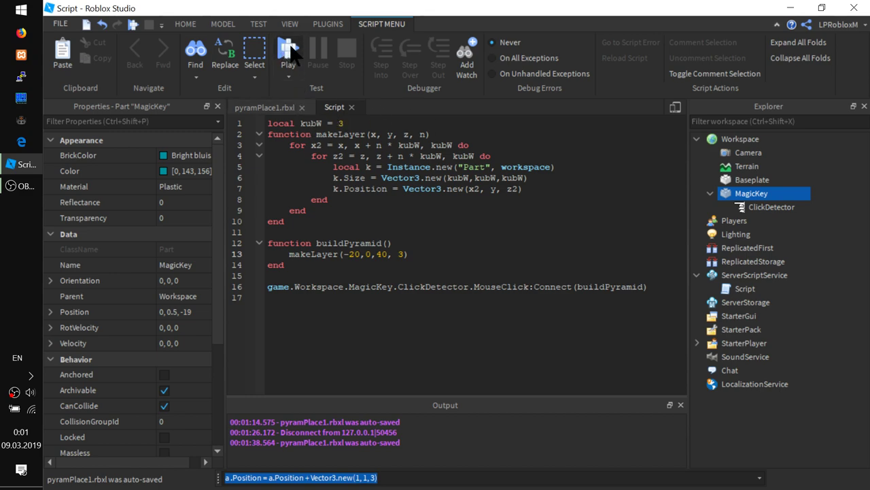
pyautogui.click(290, 52)
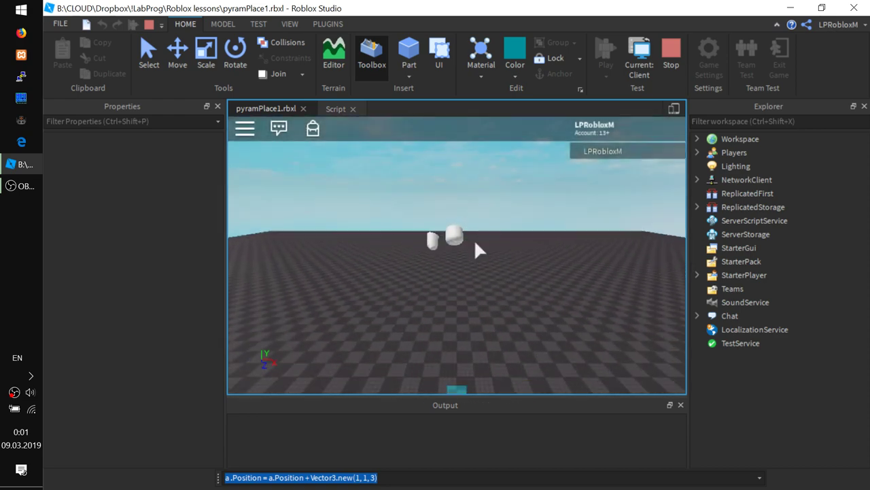
pyautogui.moveTo(476, 266); pyautogui.dragTo(514, 238, button='right')
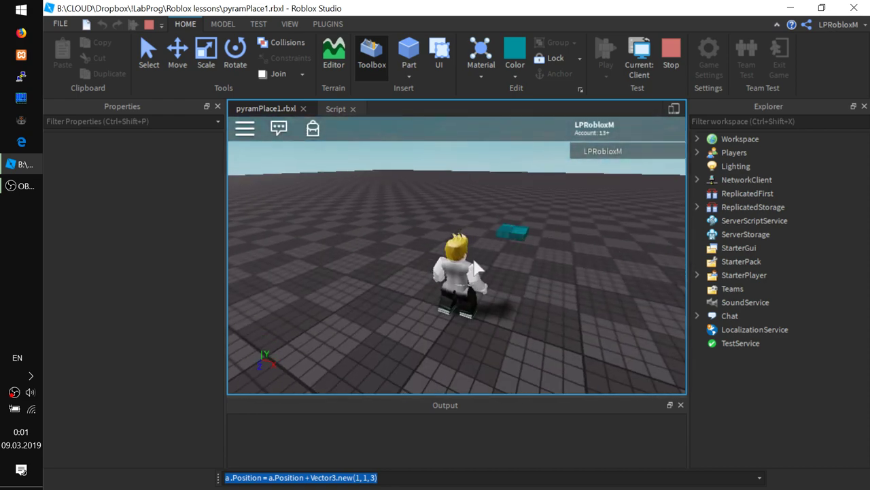
pyautogui.moveTo(509, 246)
pyautogui.mouseDown(button='right')
pyautogui.moveTo(406, 253)
pyautogui.moveTo(352, 284)
pyautogui.mouseUp(button='right')
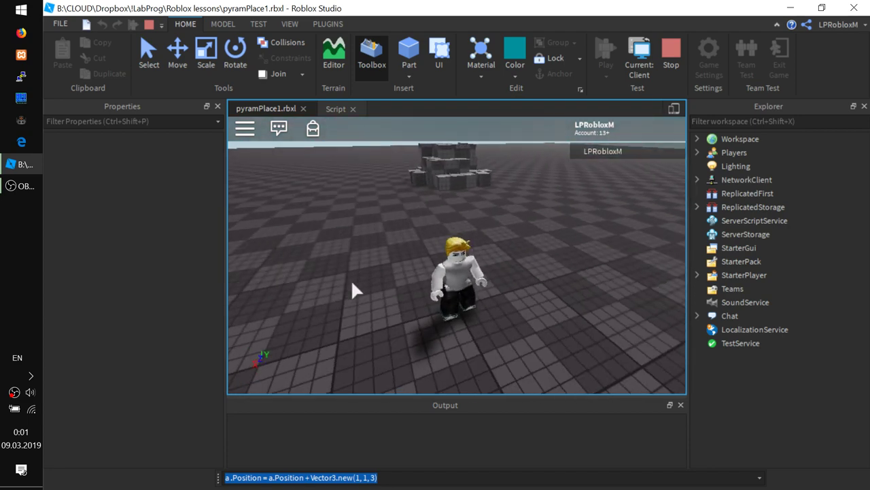
pyautogui.moveTo(352, 284); pyautogui.dragTo(353, 288, button='right')
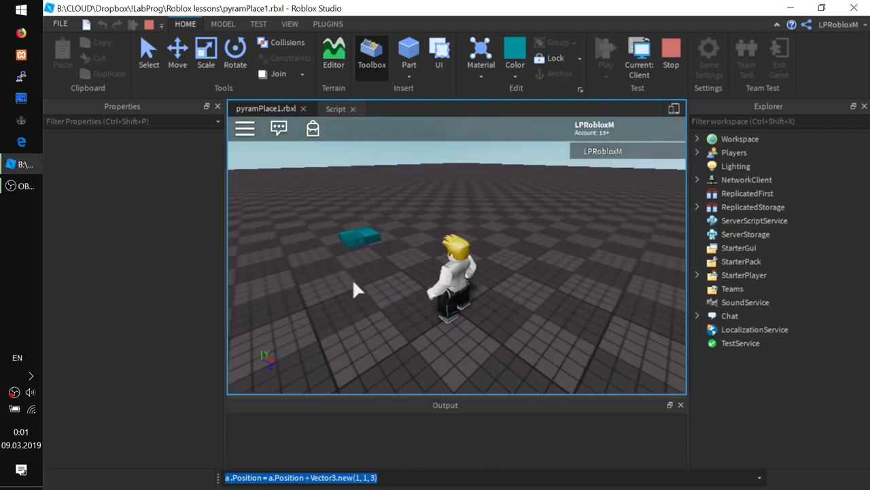
pyautogui.click(332, 111)
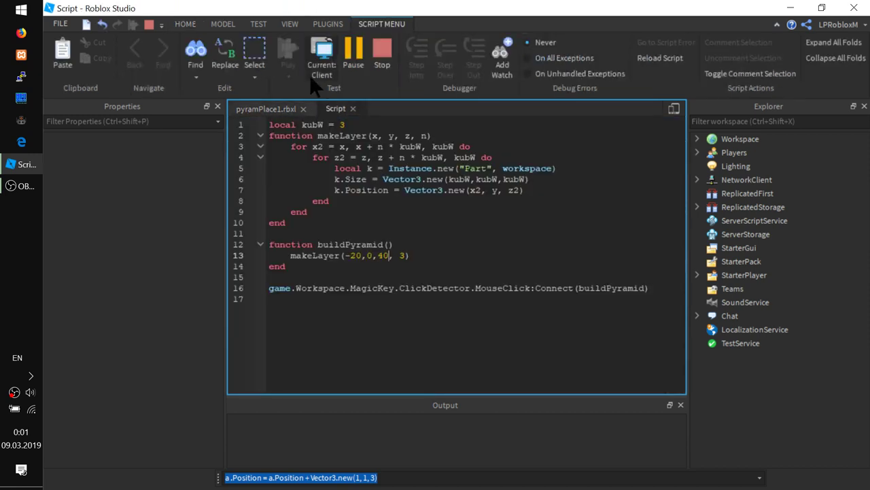
# - Stop the test, change makeLayer's z start to -40, and start a new test
pyautogui.click(382, 58)
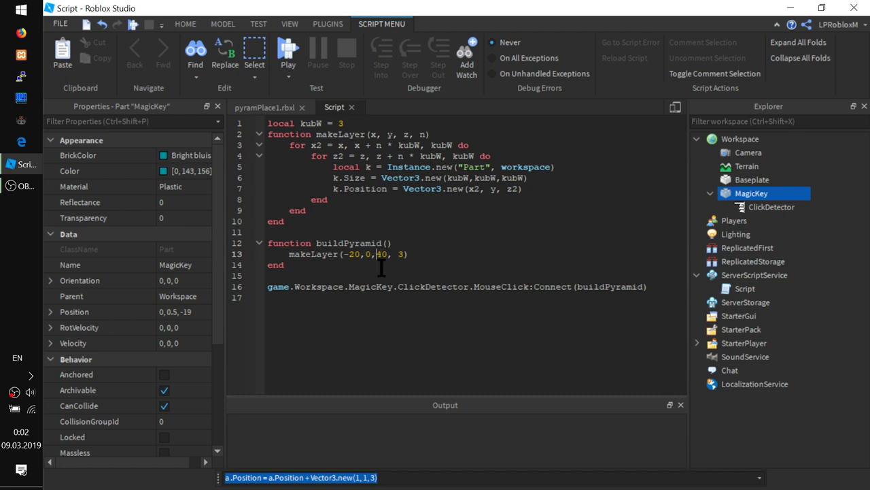
pyautogui.write('-')
pyautogui.click(288, 63)
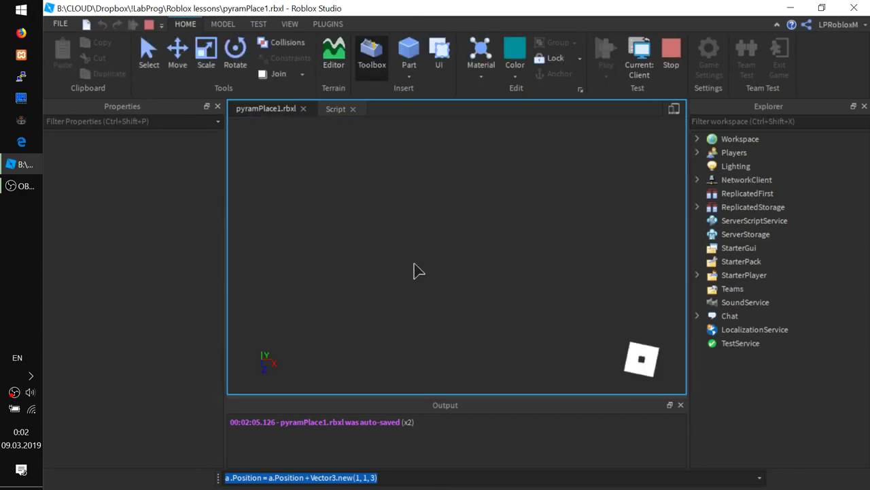
# - Click the MagicKey to build a tall grey cube tower, inspect it, then stop
pyautogui.moveTo(437, 294); pyautogui.dragTo(437, 295, button='right')
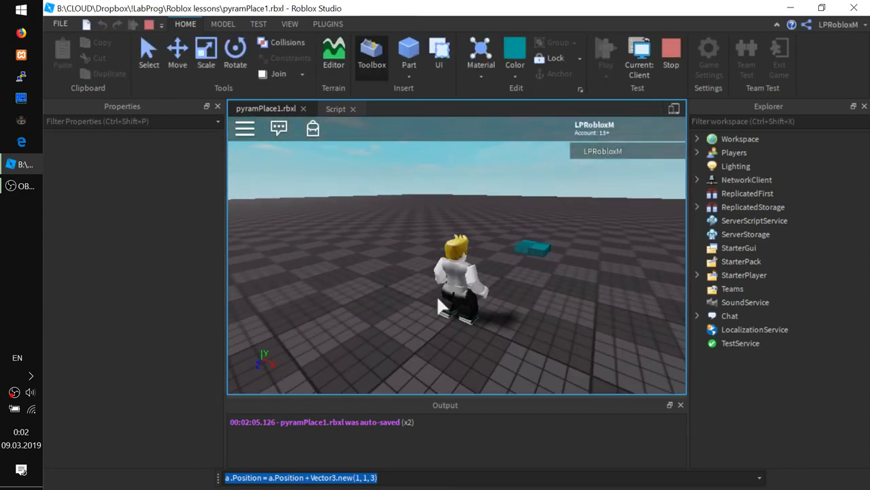
pyautogui.click(526, 253)
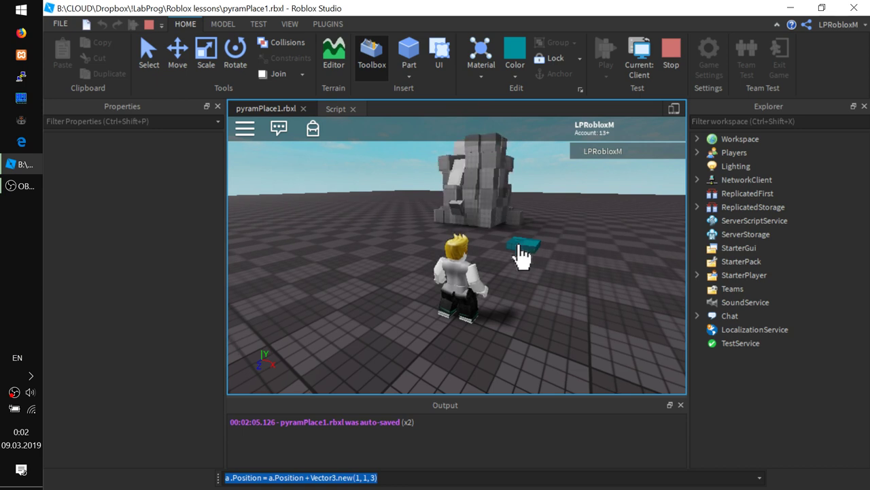
pyautogui.press('w')
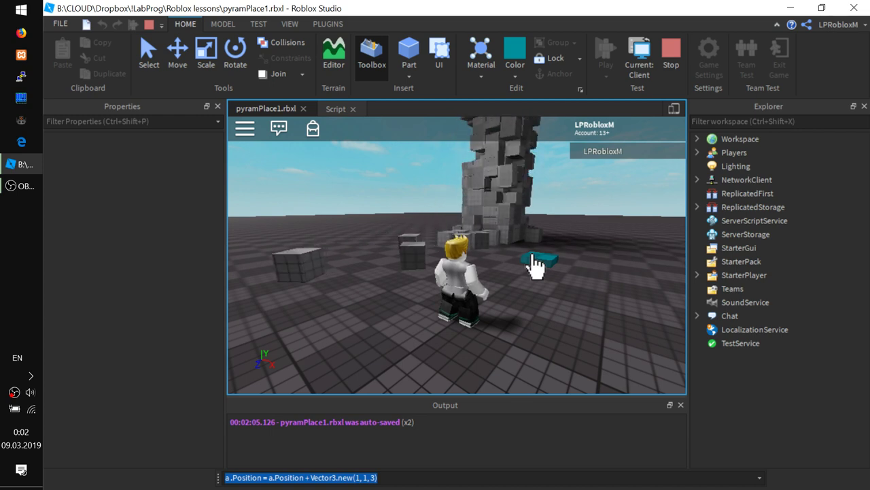
pyautogui.moveTo(532, 256); pyautogui.dragTo(533, 256, button='right')
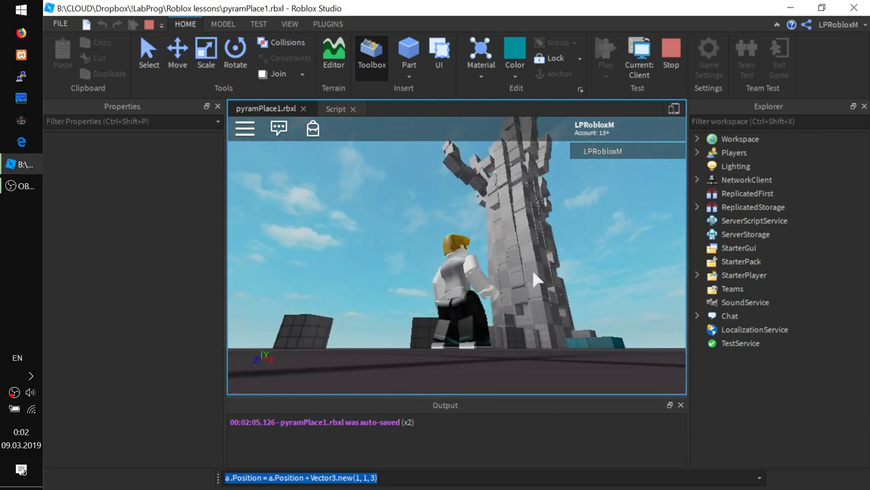
pyautogui.moveTo(501, 290); pyautogui.dragTo(503, 299, button='right')
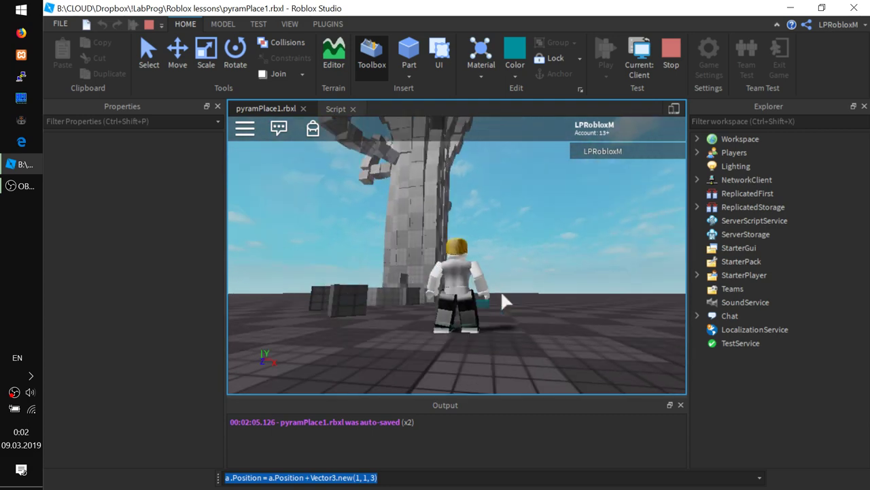
pyautogui.click(151, 26)
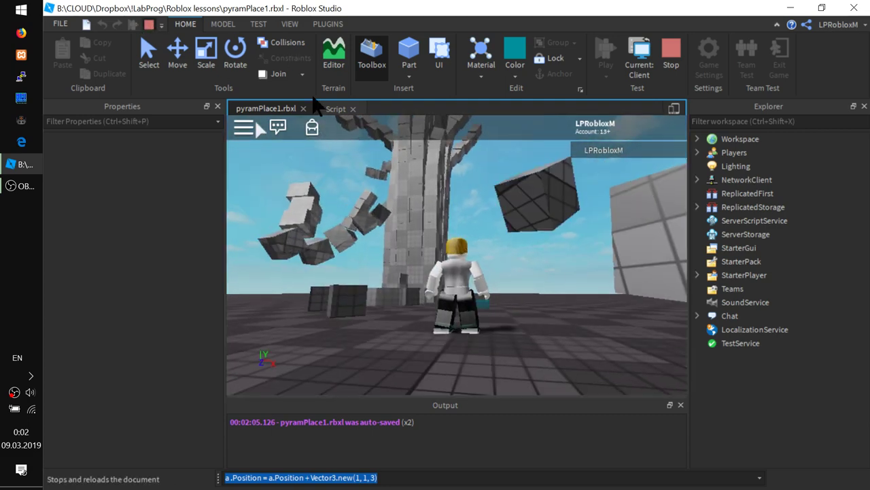
# - Insert a new line after 'function buildPyramid()' and begin the loop 'for y2 ='
pyautogui.click(328, 106)
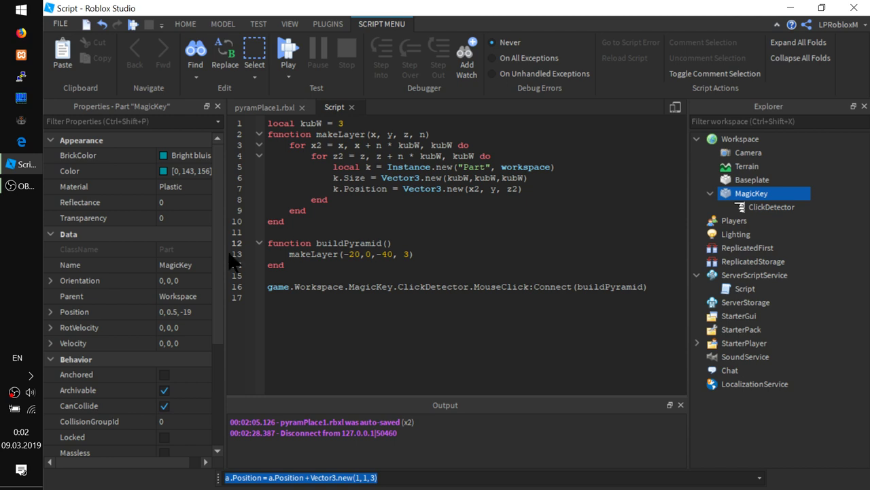
pyautogui.click(446, 243)
pyautogui.press('Return')
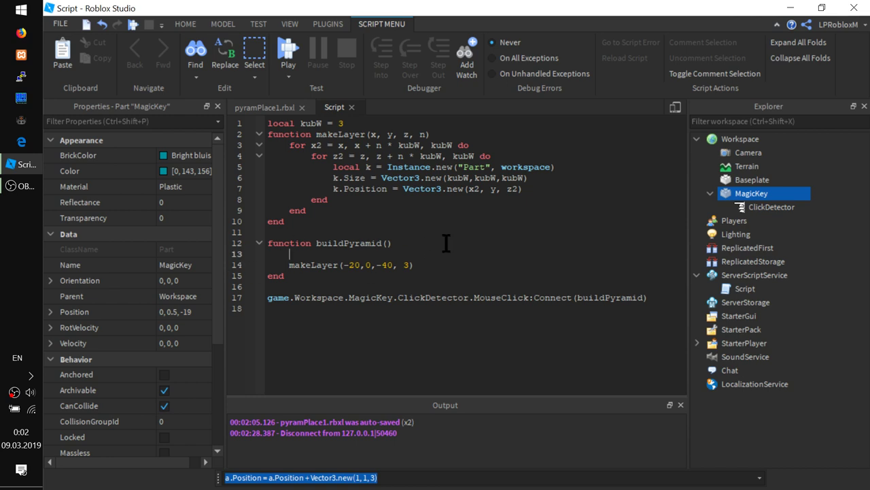
pyautogui.write('fi')
pyautogui.press('BackSpace')
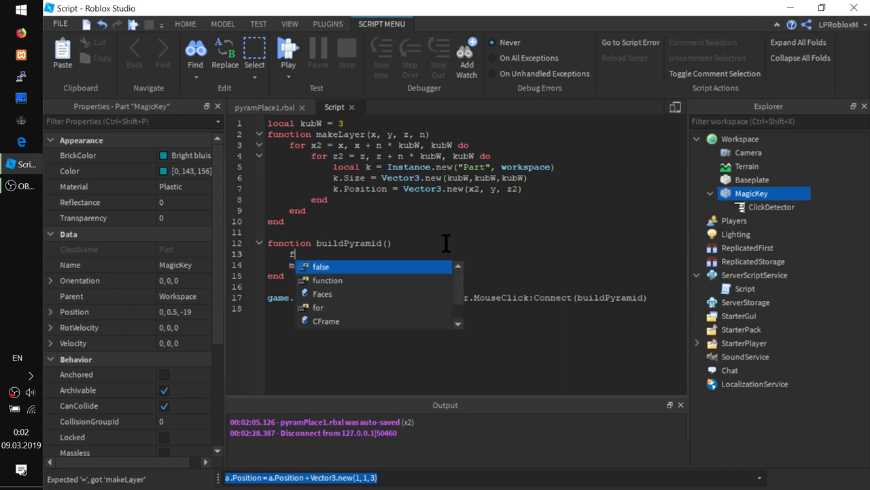
pyautogui.write('or')
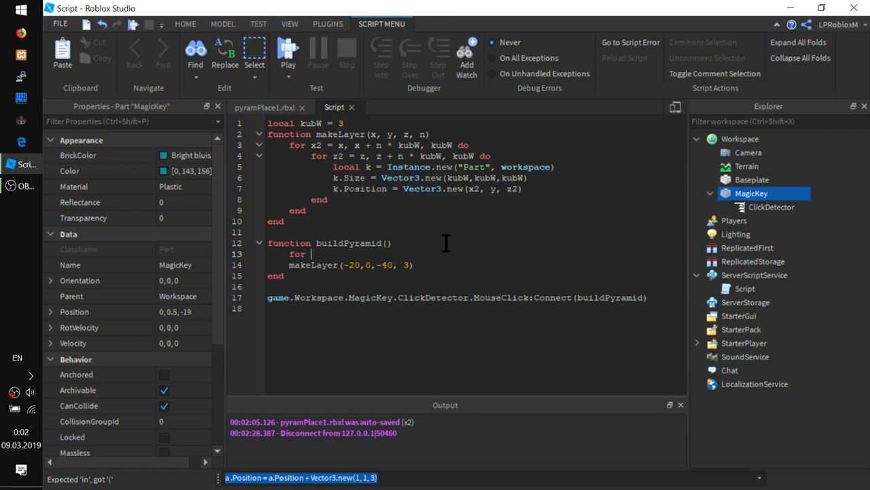
pyautogui.write('0')
pyautogui.press('BackSpace')
pyautogui.write('y')
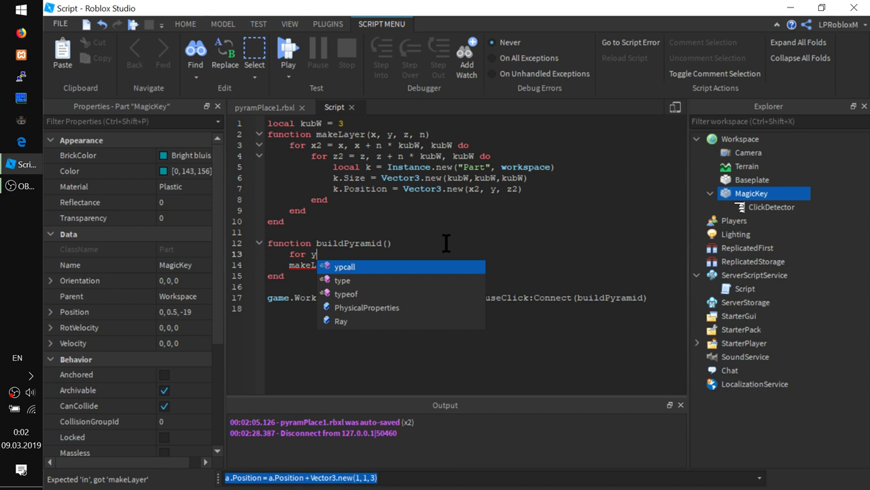
pyautogui.write('2')
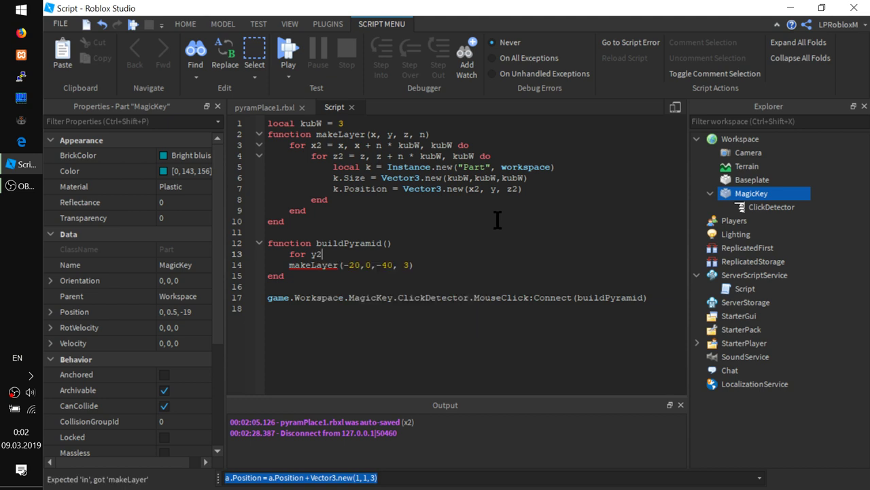
pyautogui.write(' =')
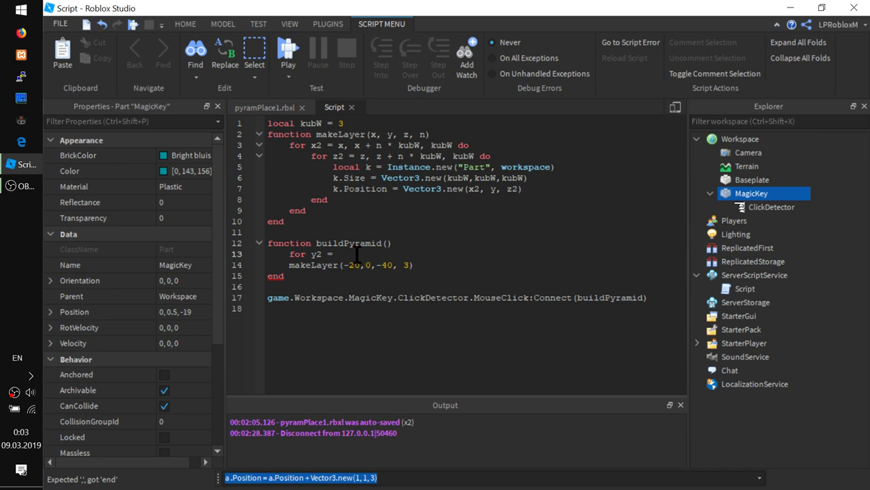
# - Rewrite the y2 loop on line 13 to start at 0 with a limit of 10 * kubW
pyautogui.doubleClick(313, 123)
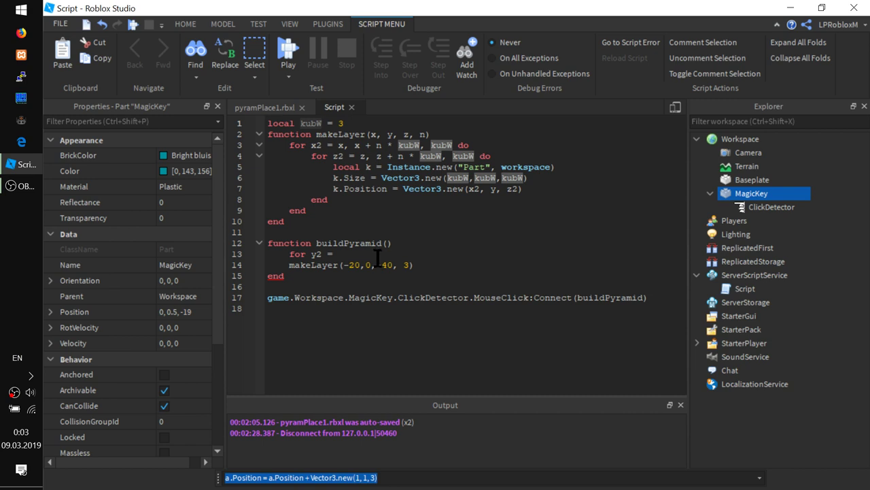
pyautogui.click(356, 249)
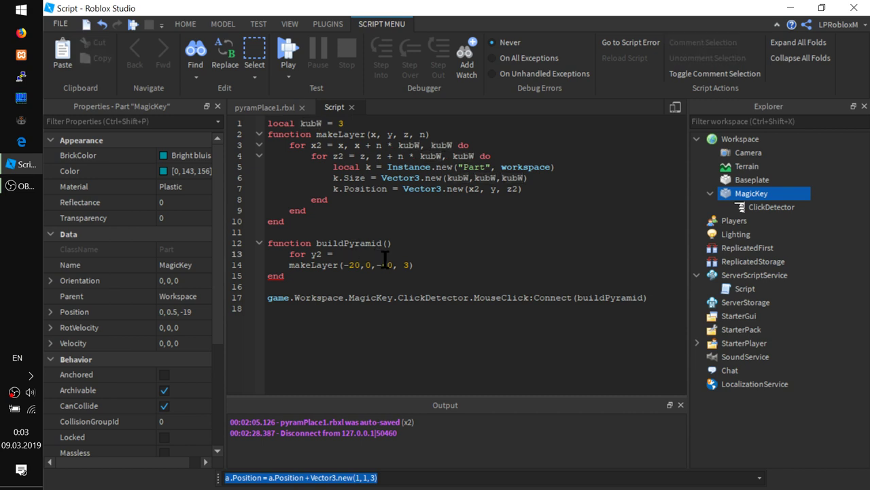
pyautogui.write('kubW ')
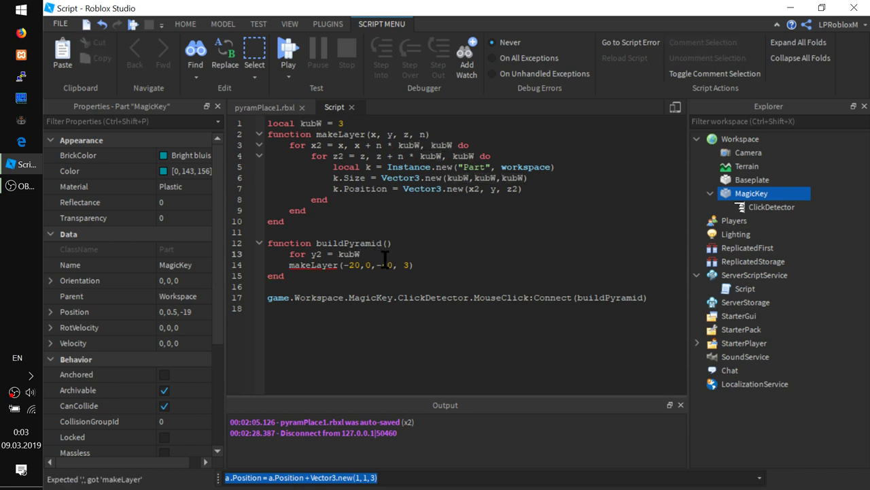
pyautogui.write('/')
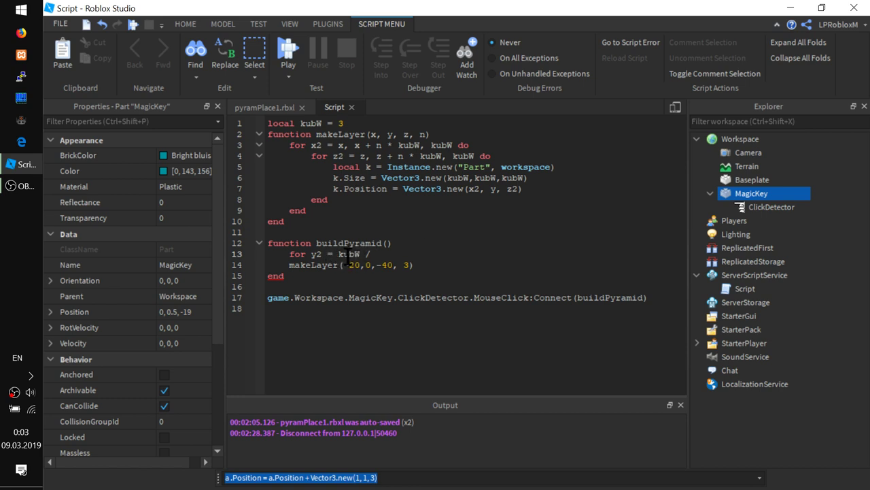
pyautogui.write(' 2')
pyautogui.moveTo(384, 254); pyautogui.dragTo(338, 254)
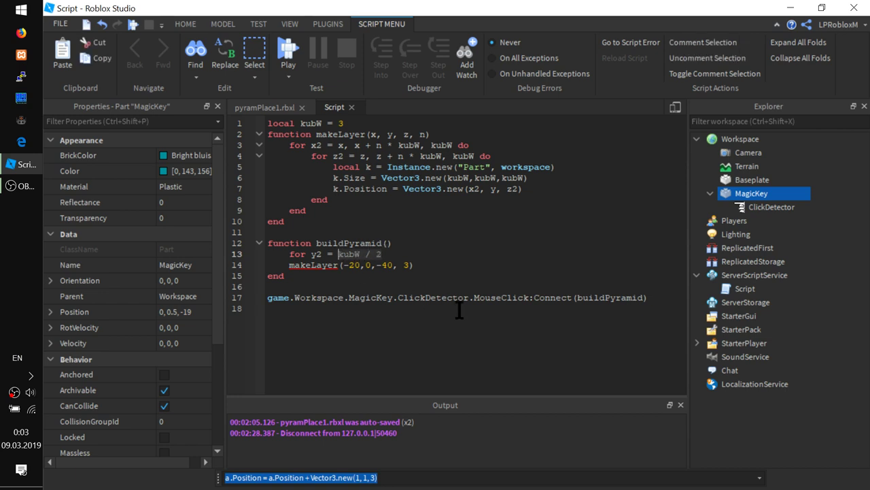
pyautogui.write('0,')
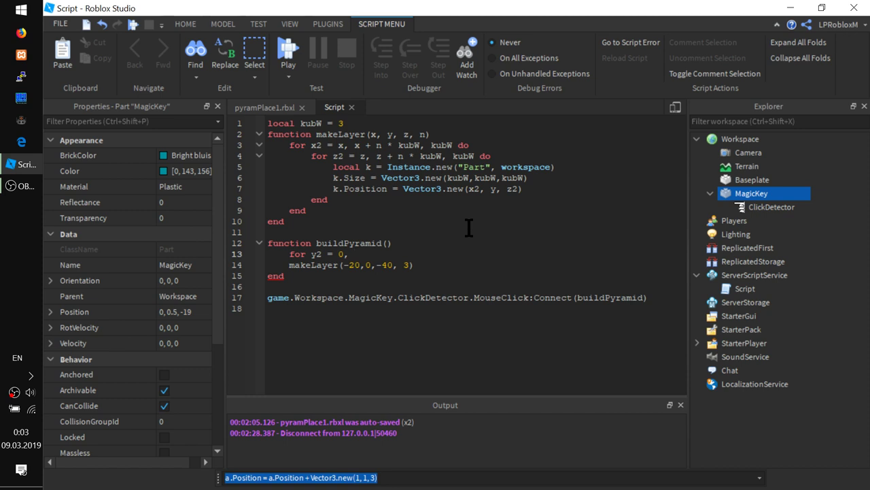
pyautogui.write(' 10')
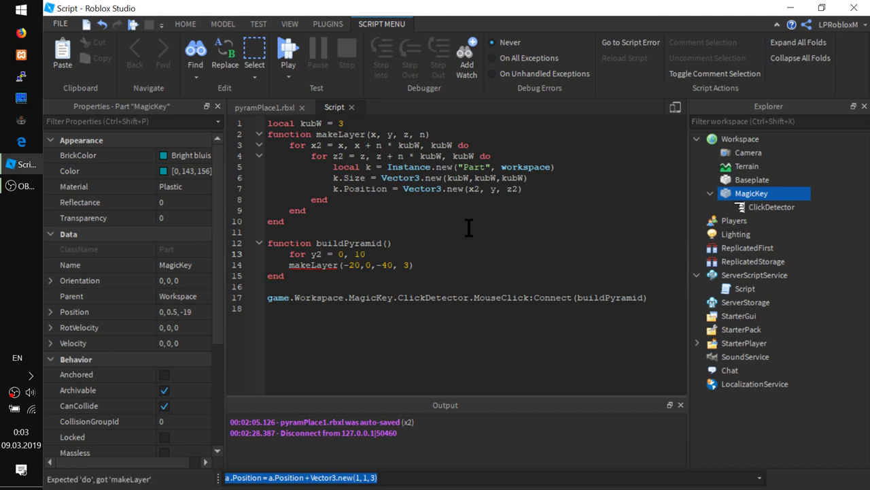
pyautogui.press('BackSpace')
pyautogui.press('BackSpace')
pyautogui.write('10 *')
pyautogui.write(' k')
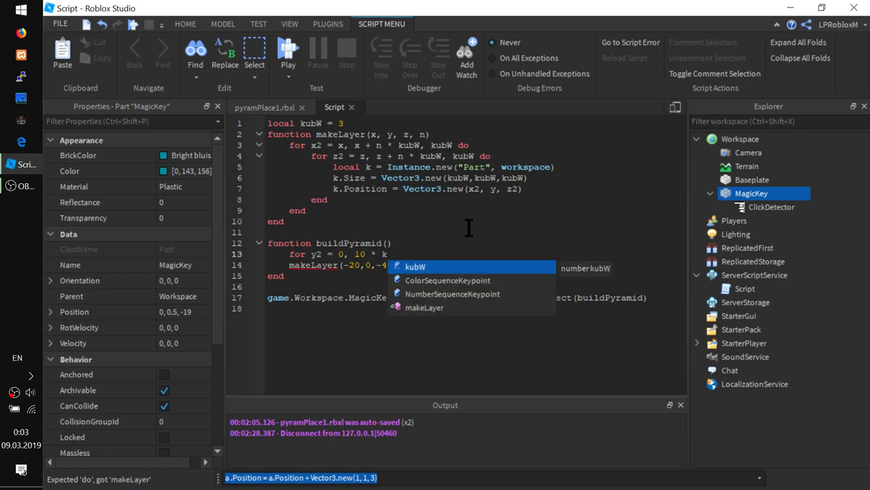
pyautogui.write('ubW')
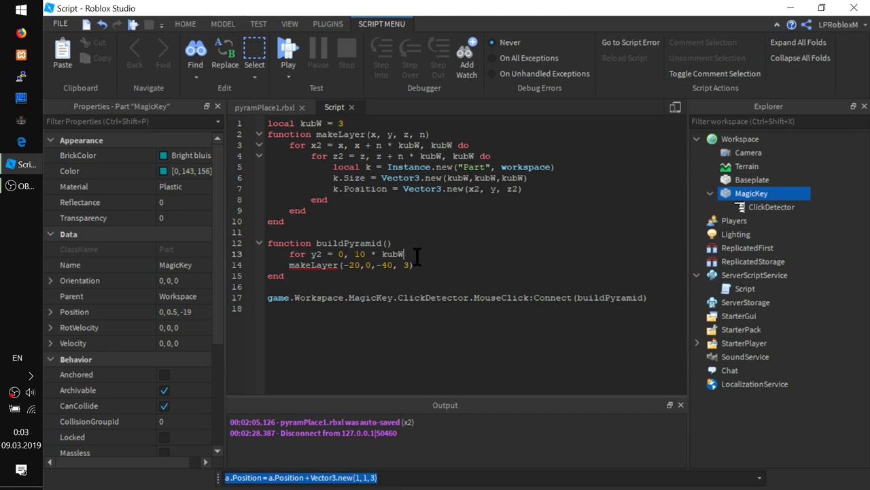
pyautogui.write(',')
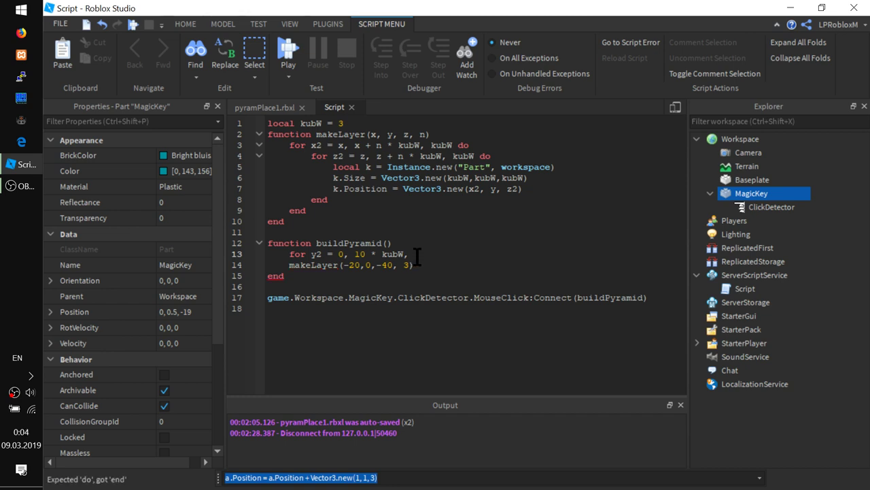
# - Finish the header with step 'kubW do', close the loop with end, and indent makeLayer
pyautogui.doubleClick(448, 145)
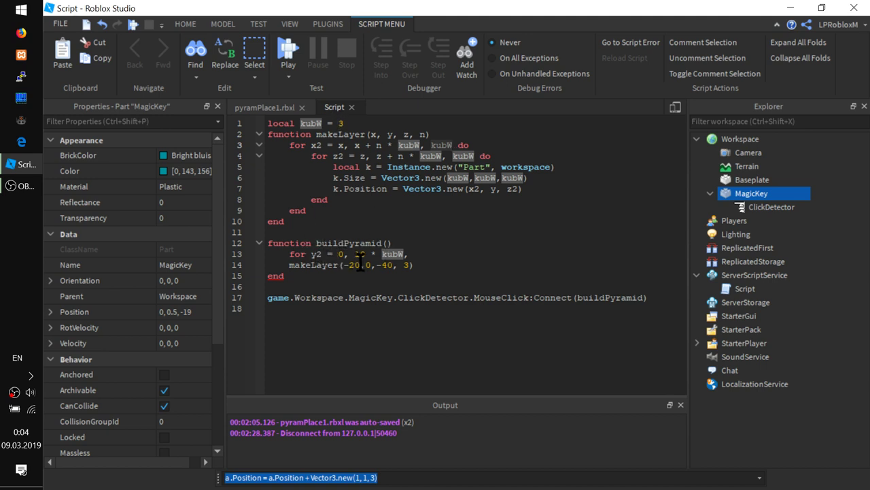
pyautogui.click(430, 254)
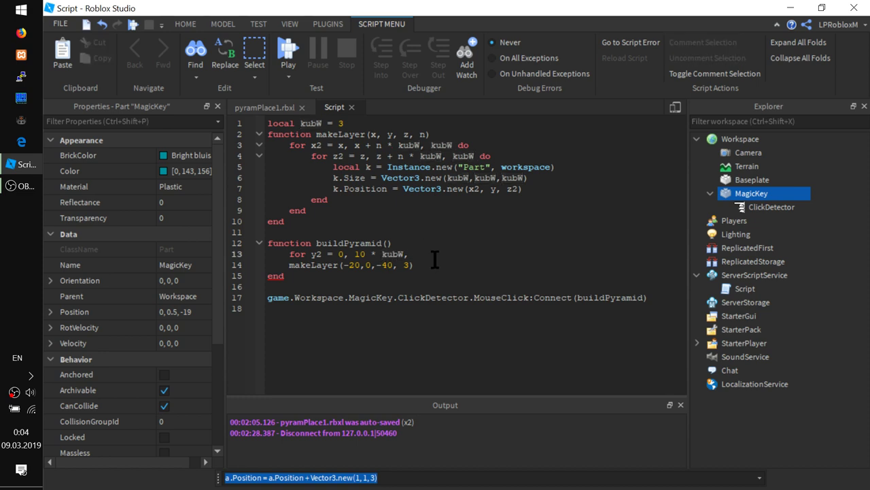
pyautogui.write(' kubW ')
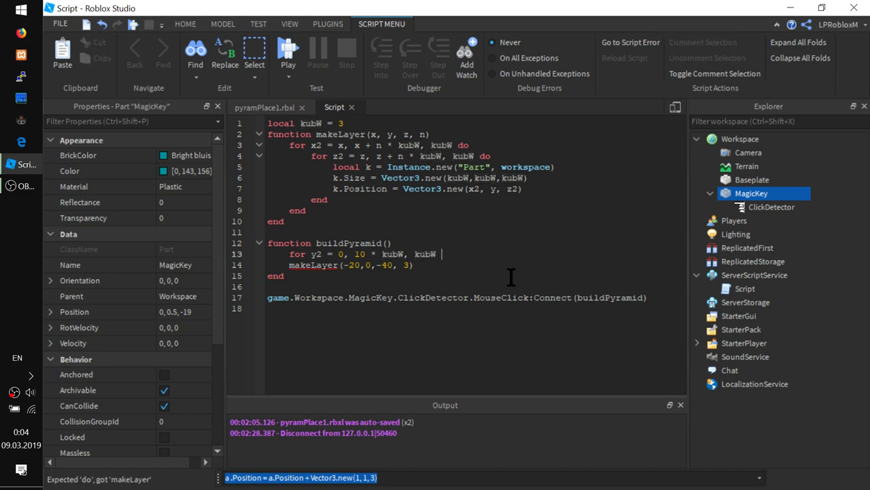
pyautogui.write('do')
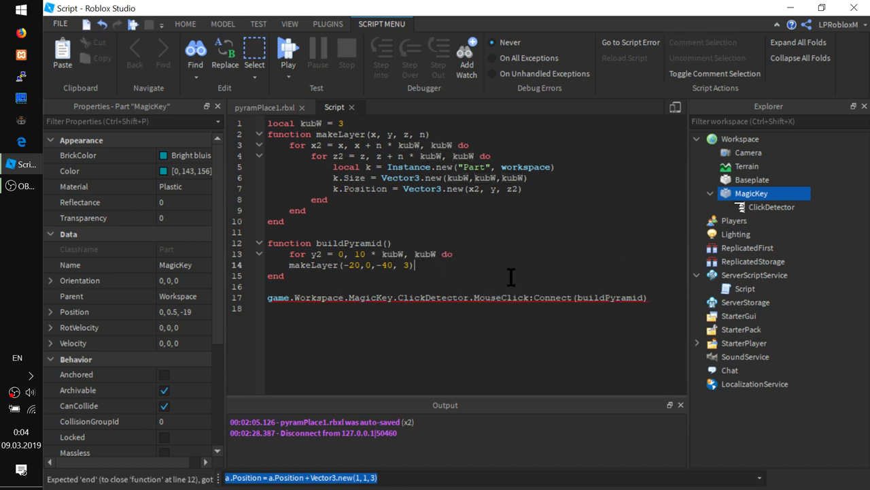
pyautogui.press('Return')
pyautogui.write('end')
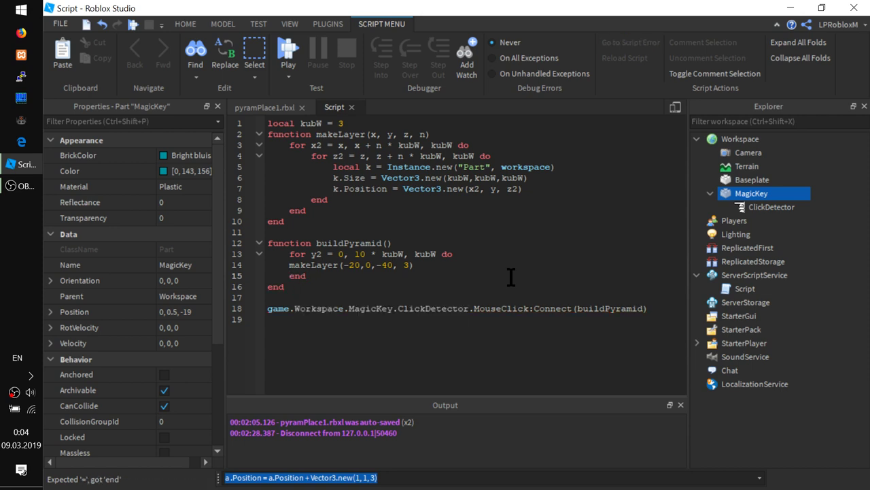
pyautogui.click(291, 264)
pyautogui.press('Tab')
pyautogui.click(388, 264)
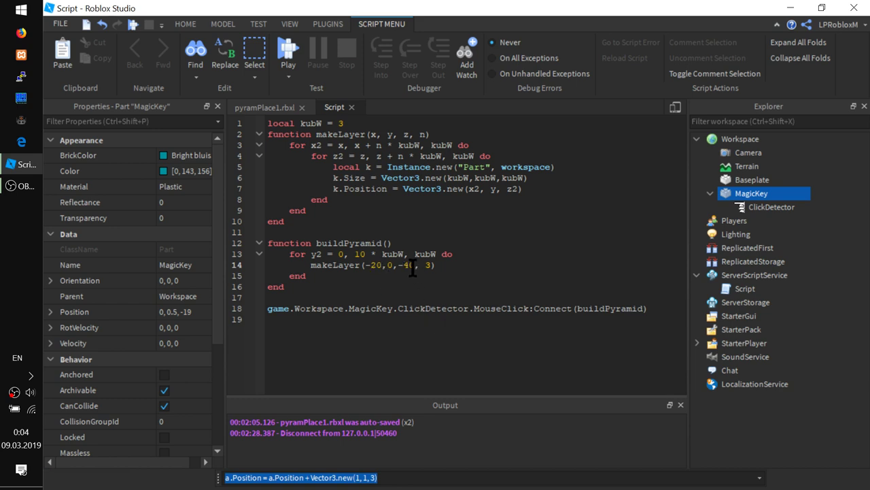
pyautogui.moveTo(415, 264); pyautogui.dragTo(365, 264)
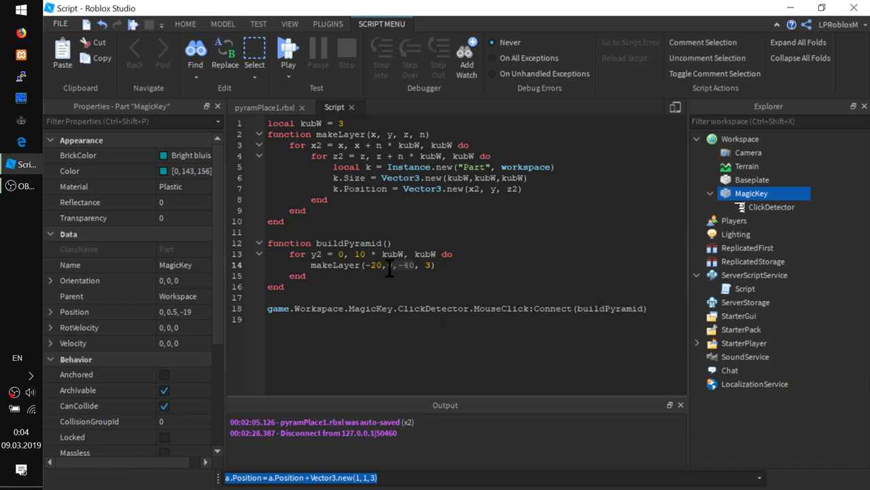
# - Add 'local ox, oy, oz = -30, 0, -40' on a new line above buildPyramid
pyautogui.click(427, 349)
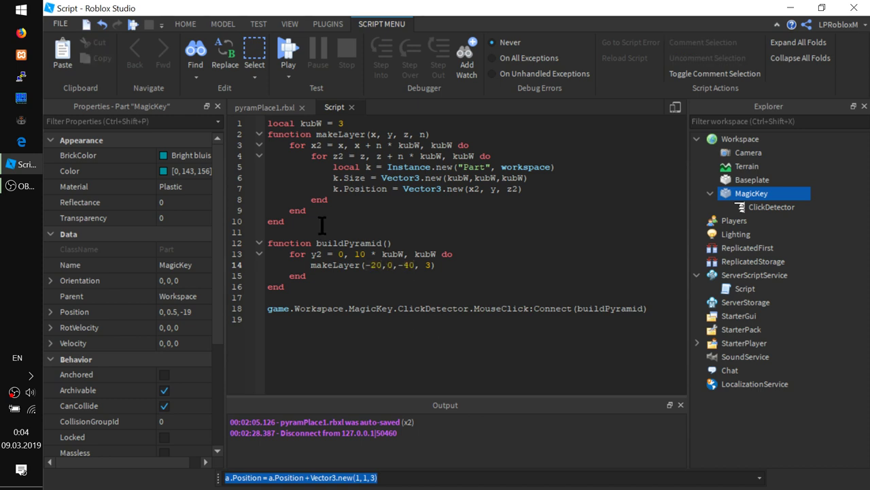
pyautogui.click(310, 232)
pyautogui.press('Return')
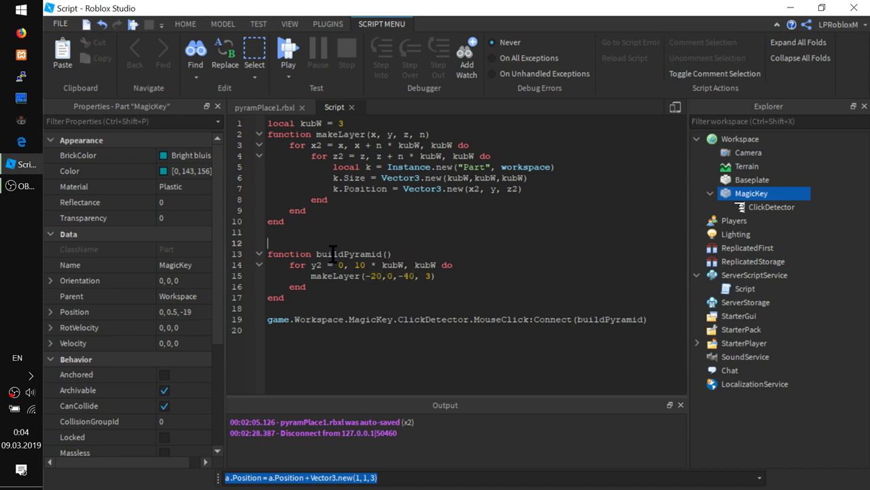
pyautogui.write('local ')
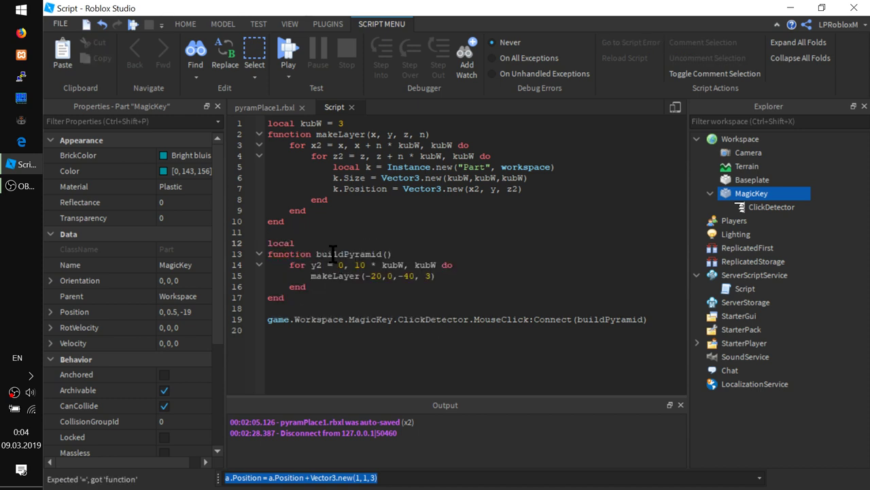
pyautogui.write('ox,')
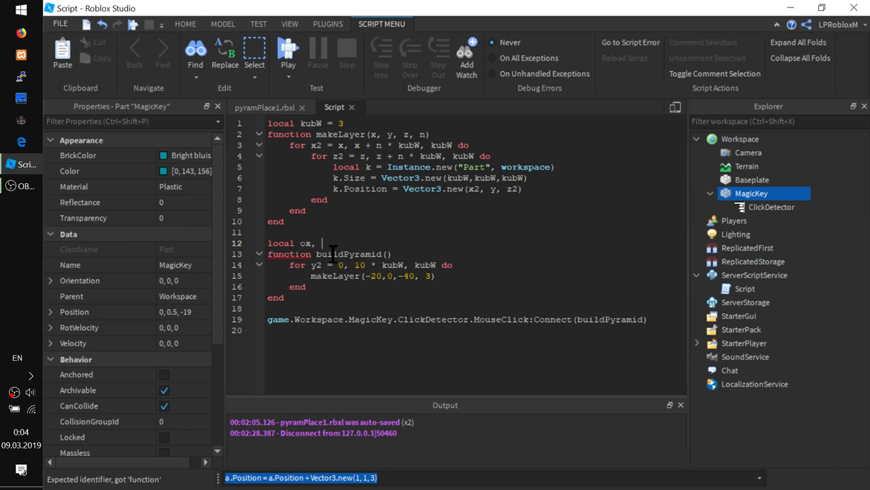
pyautogui.write(' oz')
pyautogui.press('BackSpace')
pyautogui.write('y, ')
pyautogui.write('oz ')
pyautogui.write('= ')
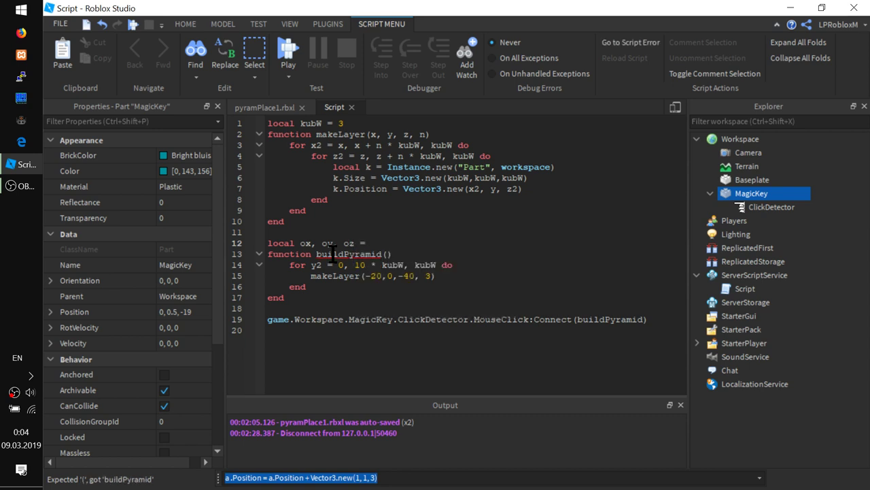
pyautogui.write('-')
pyautogui.write('30,')
pyautogui.write(' 0')
pyautogui.write(', ')
pyautogui.write('-4')
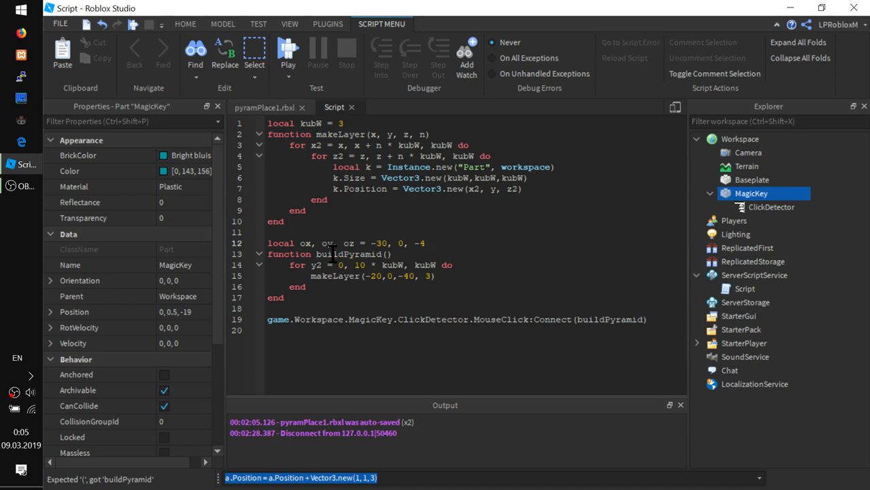
pyautogui.write('0')
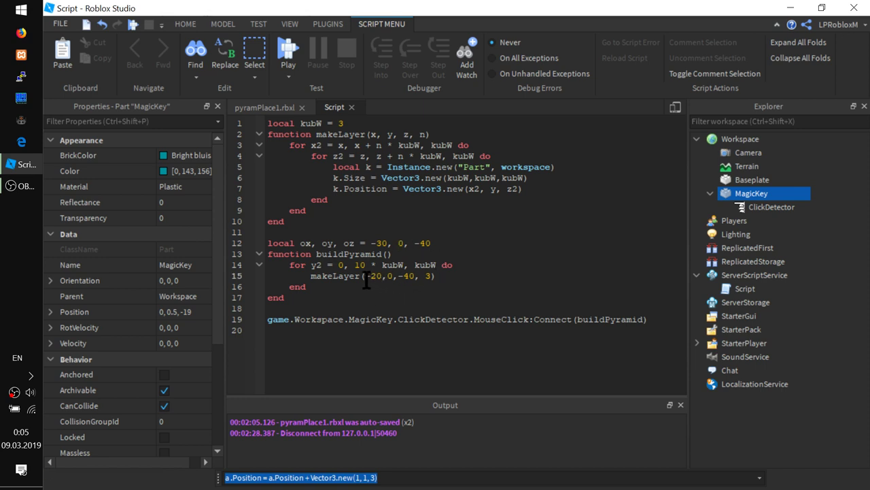
pyautogui.moveTo(365, 276); pyautogui.dragTo(412, 277)
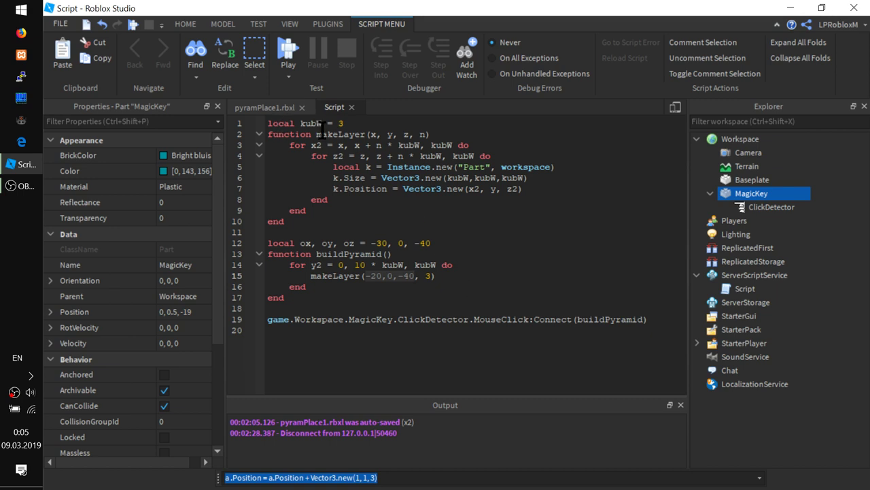
# - Replace makeLayer's hard-coded -20,0,-40 with ox, oy, oz
pyautogui.press('BackSpace')
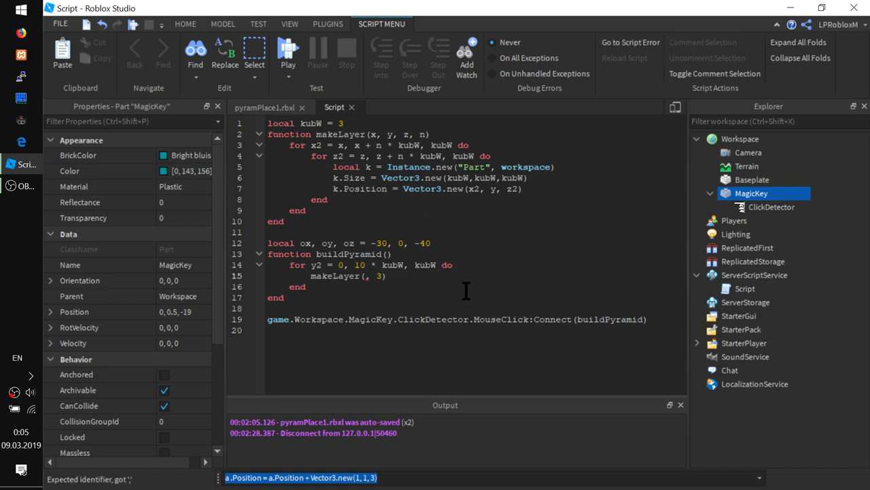
pyautogui.write('ox')
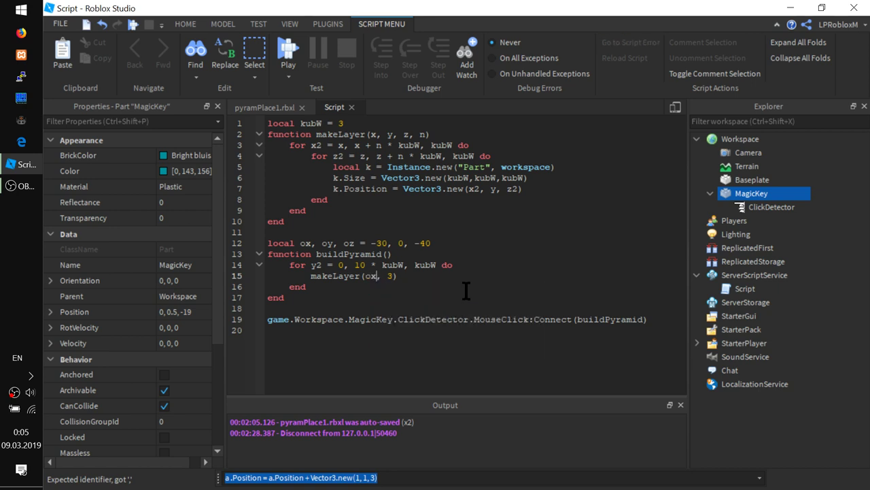
pyautogui.press('Right')
pyautogui.press('Right')
pyautogui.write('o')
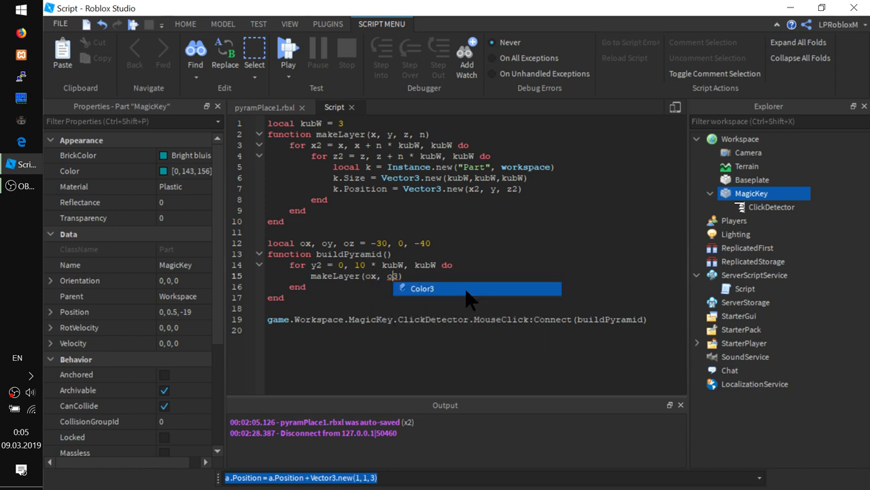
pyautogui.write('y, ')
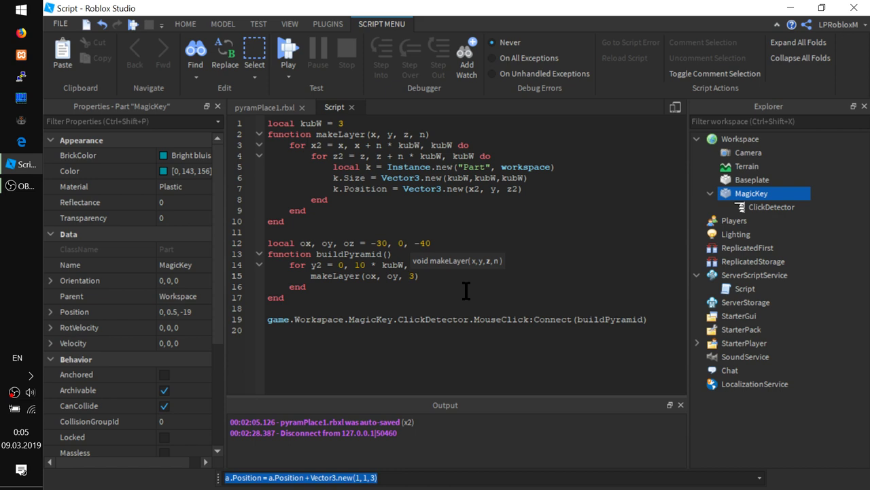
pyautogui.write('oz')
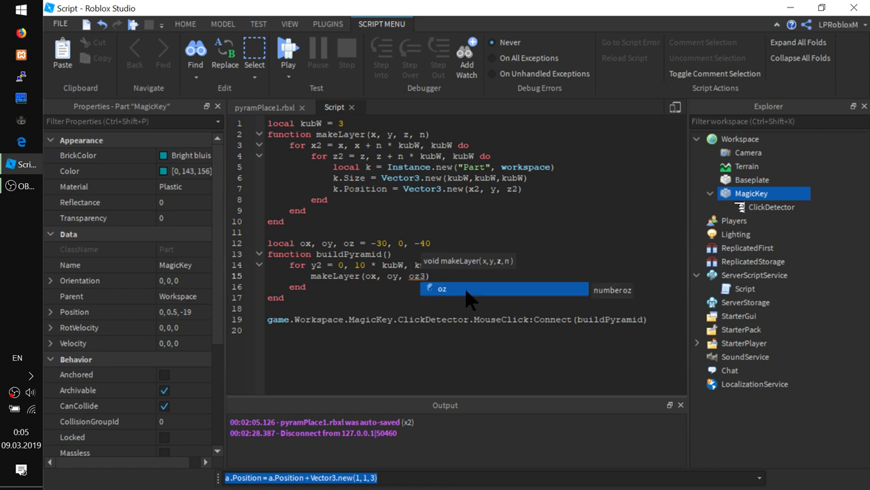
pyautogui.write(',')
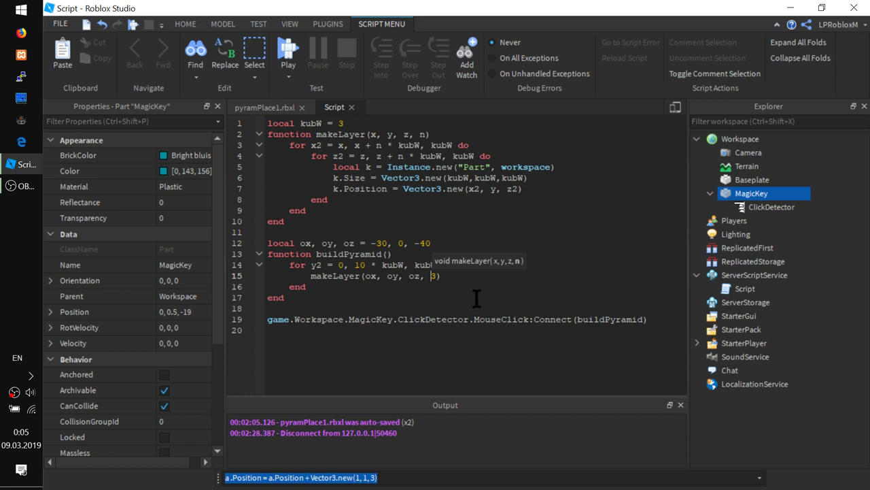
pyautogui.press('Right')
pyautogui.click(439, 242)
# - Declare 'local baseN = 15' and pass baseN to makeLayer instead of size 3
pyautogui.press('Return')
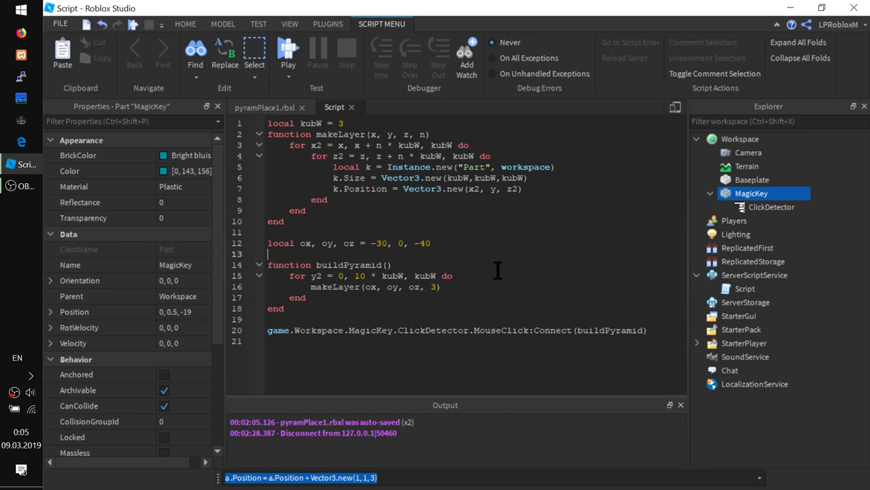
pyautogui.write('local ')
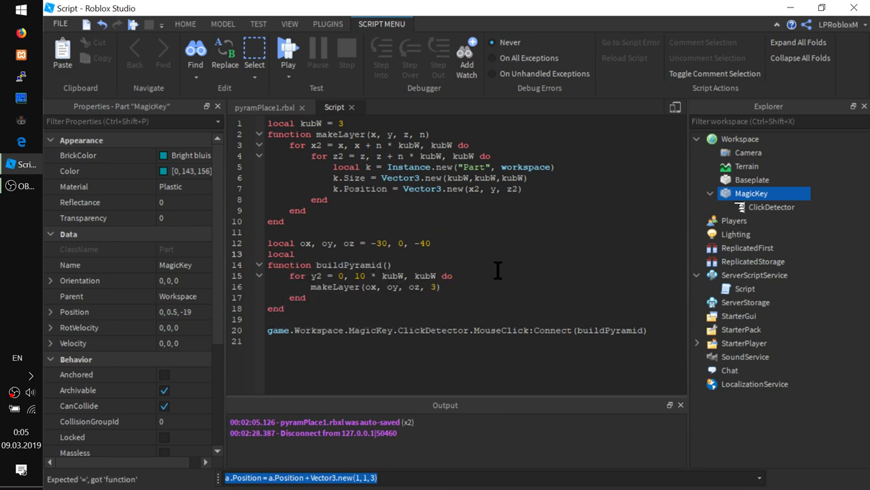
pyautogui.write('base')
pyautogui.write('N =')
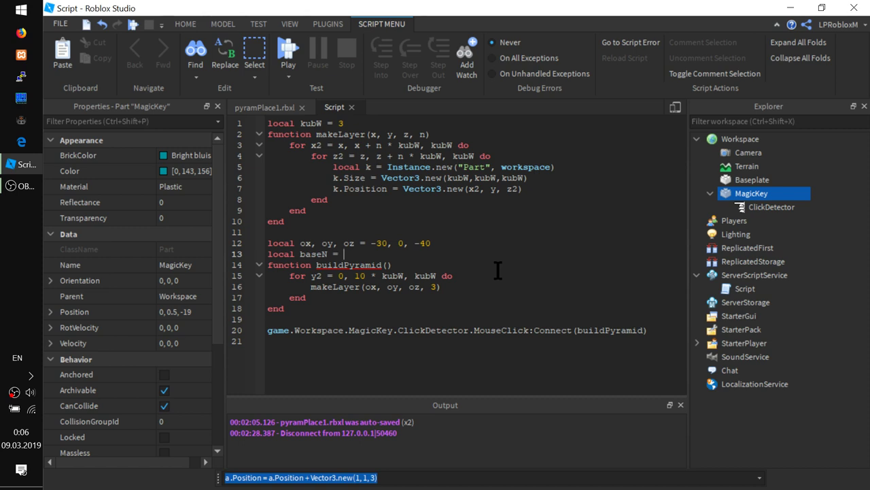
pyautogui.write('15')
pyautogui.doubleClick(314, 255)
pyautogui.hotkey('ctrl', 'c')
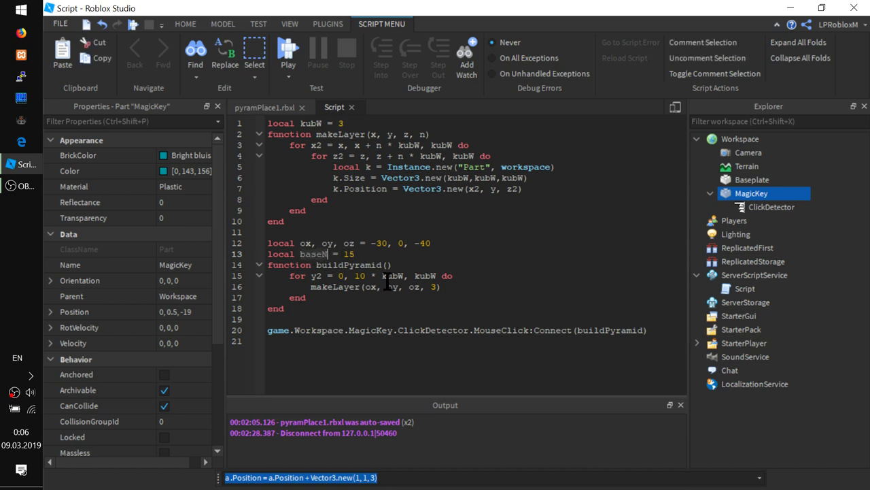
pyautogui.click(437, 287)
pyautogui.hotkey('ctrl', 'v')
# - Change makeLayer's y argument to 'oy + y2'
pyautogui.click(483, 286)
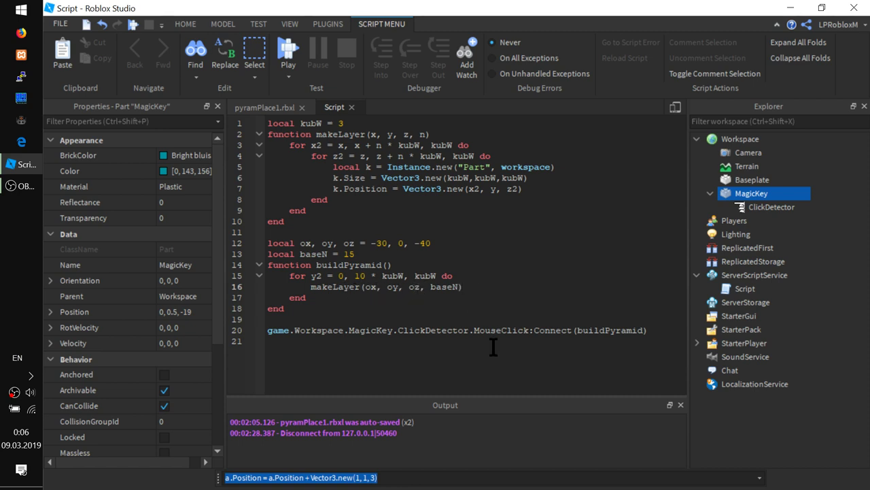
pyautogui.click(405, 289)
pyautogui.press('Left')
pyautogui.press('Left')
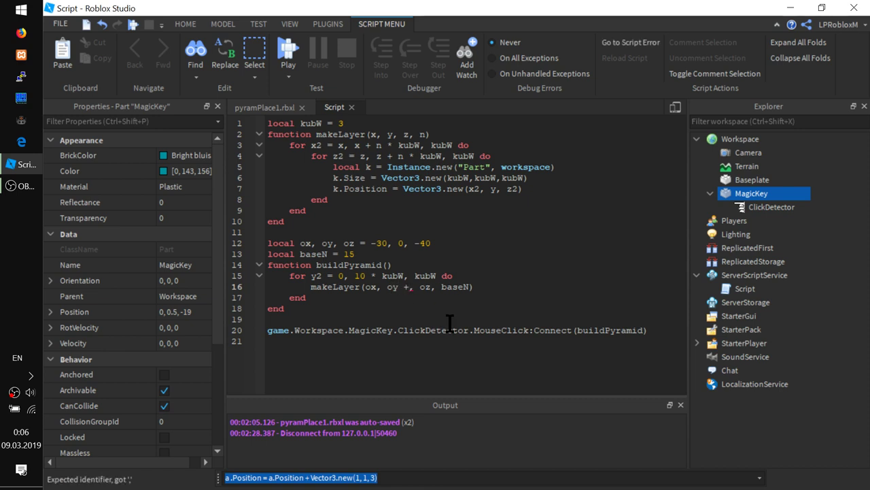
pyautogui.write('+ ')
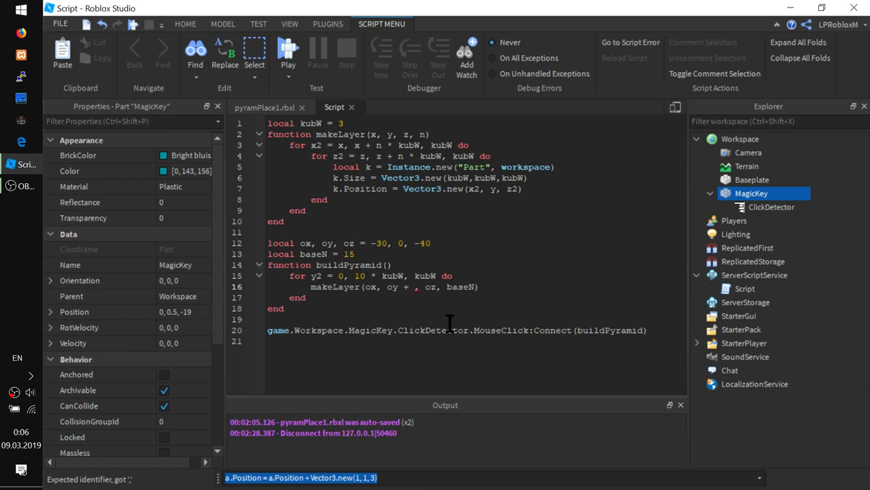
pyautogui.write('y')
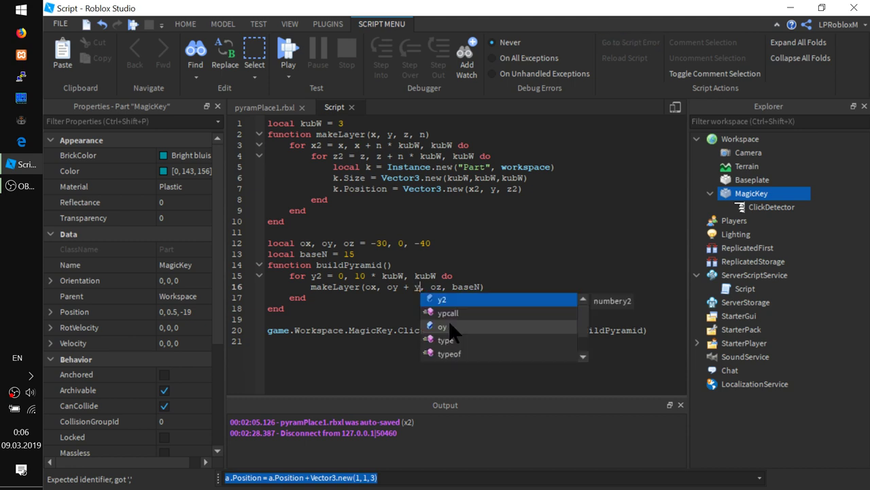
pyautogui.write('2')
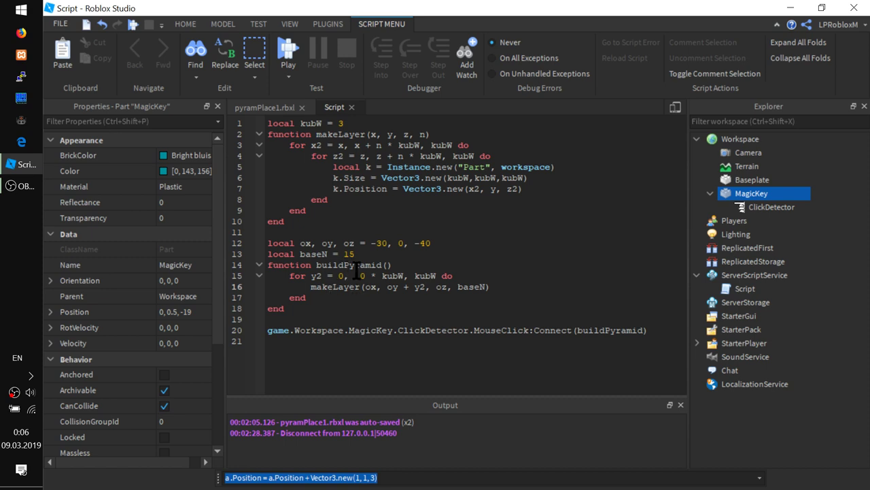
pyautogui.click(355, 276)
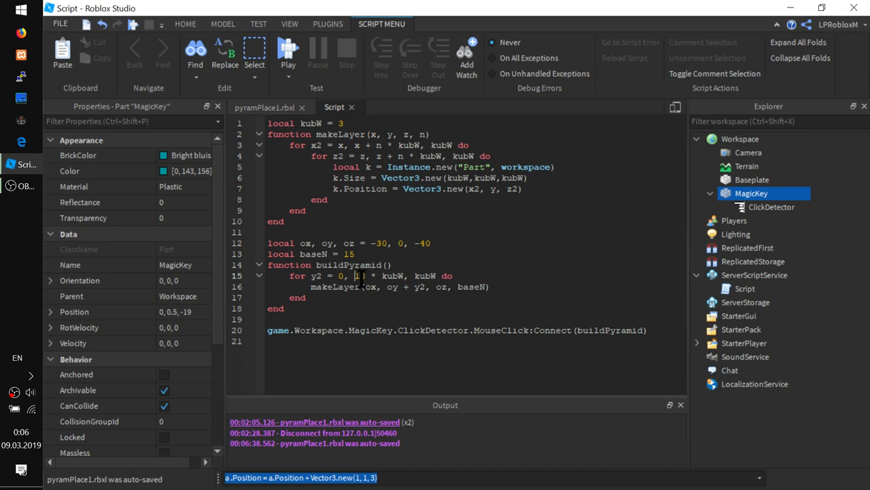
pyautogui.click(391, 265)
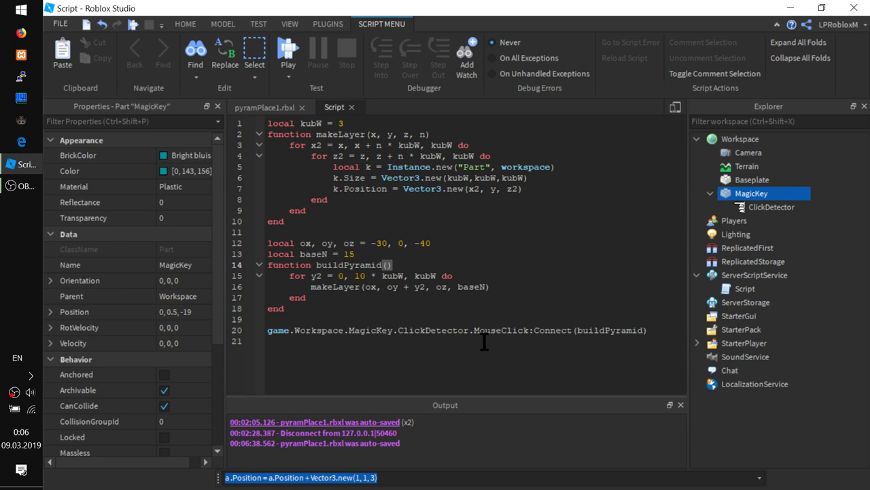
pyautogui.moveTo(316, 264); pyautogui.dragTo(393, 265)
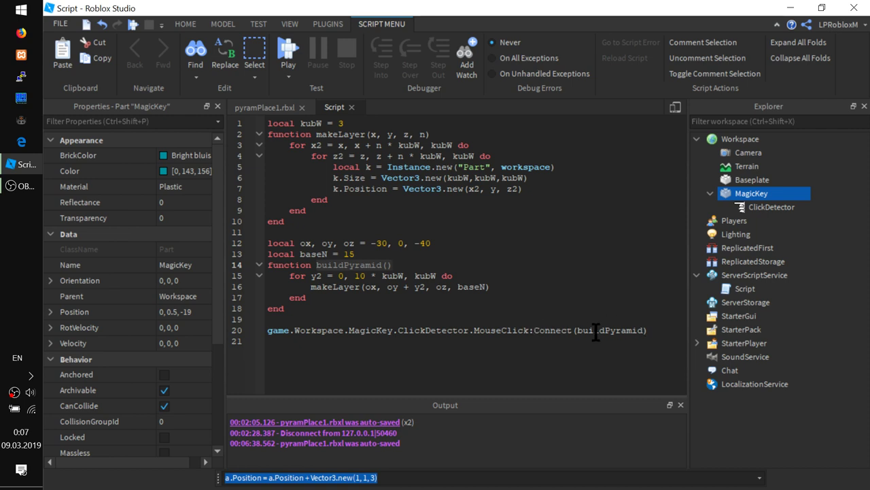
pyautogui.click(404, 267)
# - Add 'local heightP = 10', use heightP as the loop limit, and start a play test
pyautogui.click(356, 253)
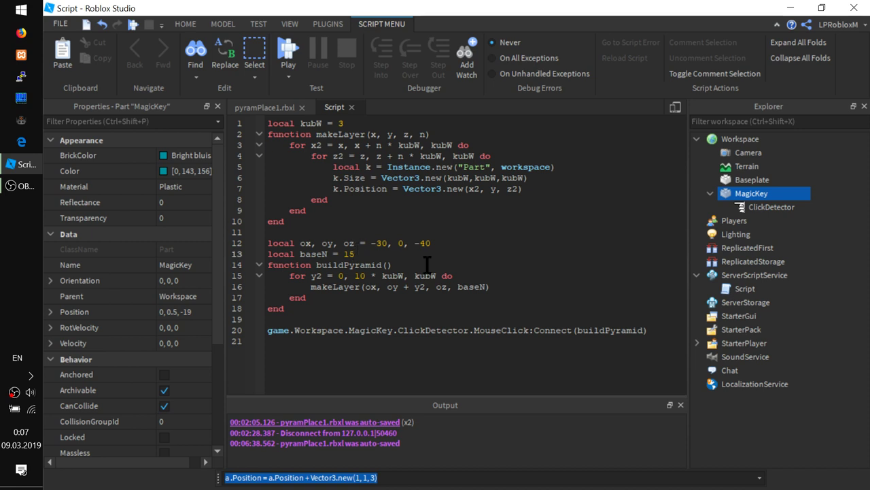
pyautogui.press('Return')
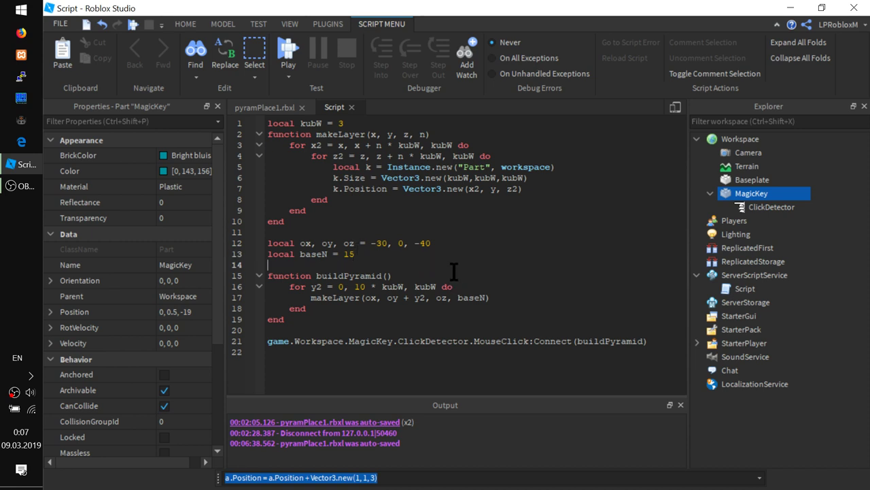
pyautogui.write('lo')
pyautogui.press('Tab')
pyautogui.write('= ')
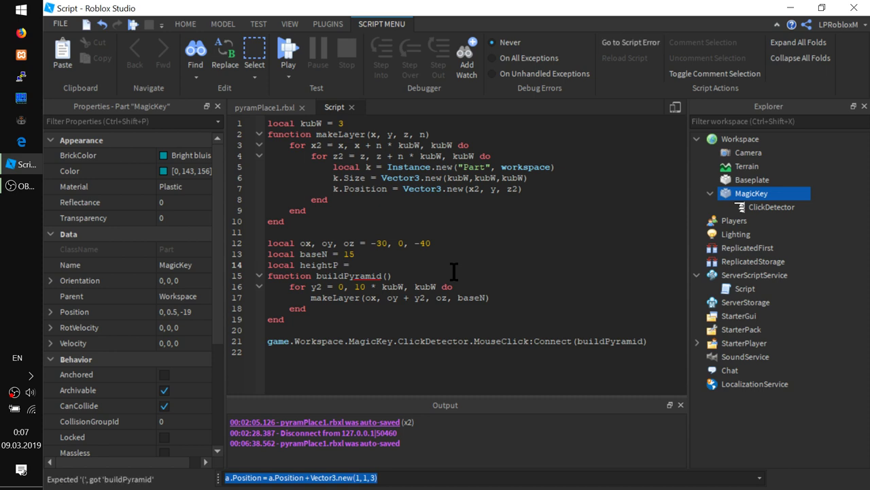
pyautogui.write('10')
pyautogui.doubleClick(314, 265)
pyautogui.hotkey('ctrl', 'c')
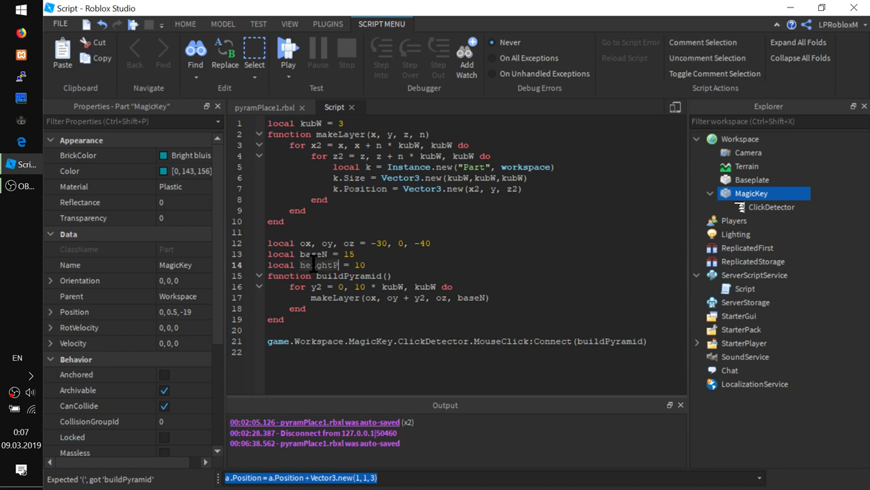
pyautogui.doubleClick(359, 265)
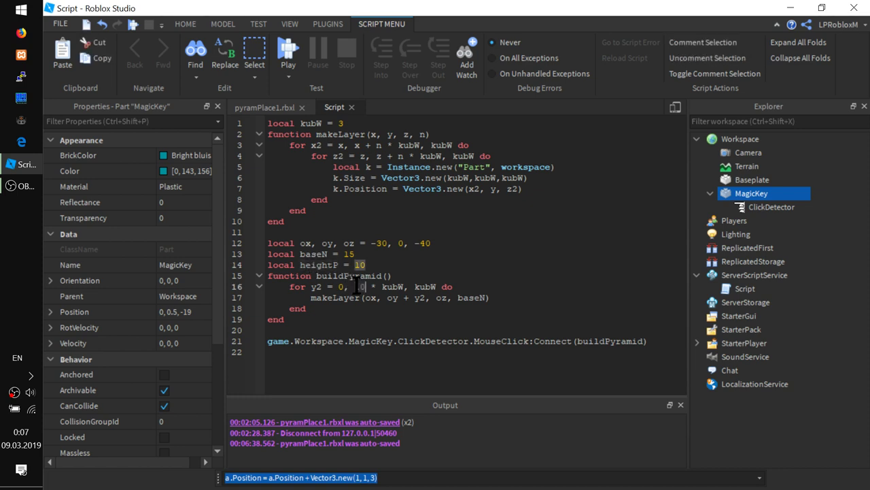
pyautogui.hotkey('ctrl', 'v')
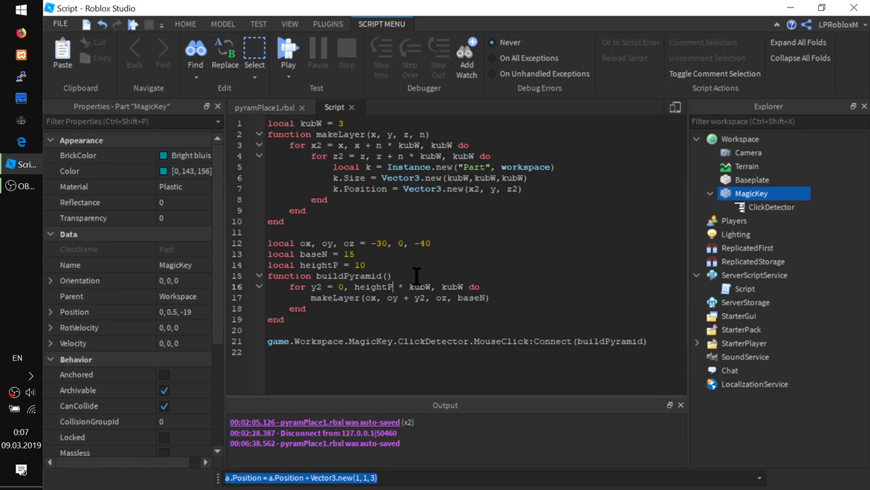
pyautogui.click(278, 54)
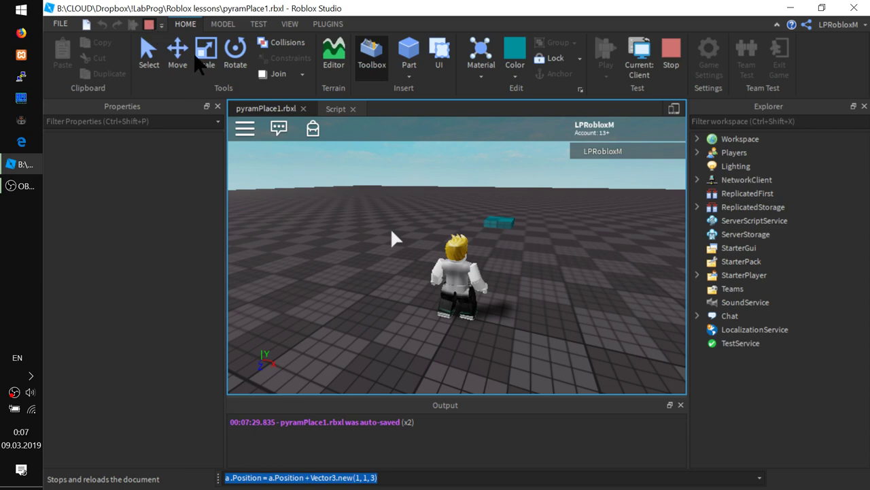
# - Stop the play test and delete the base size 15 from the baseN line
pyautogui.click(146, 29)
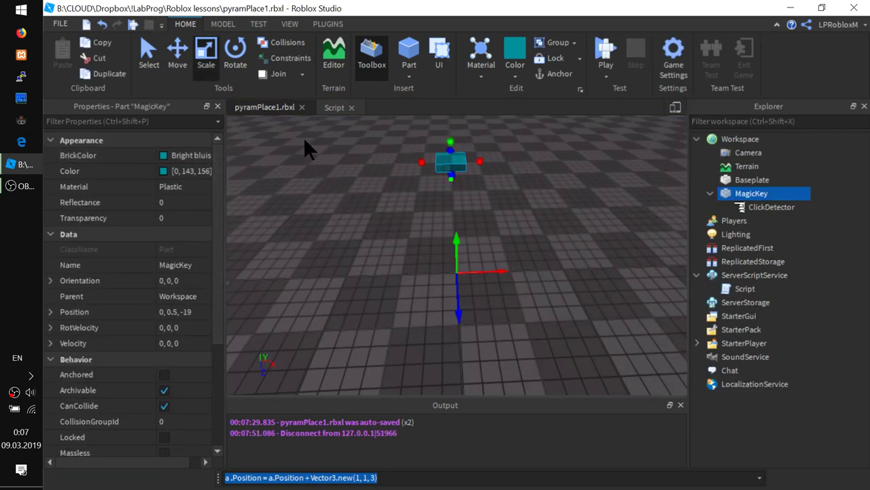
pyautogui.click(333, 108)
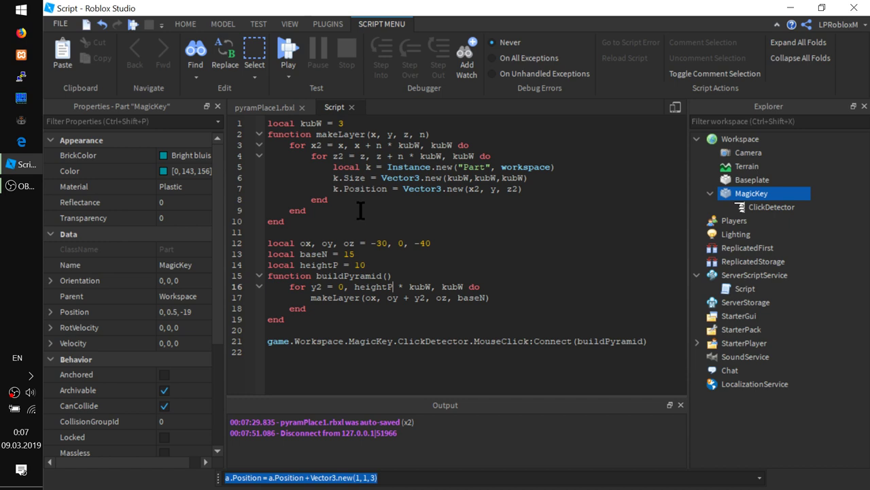
pyautogui.rightClick(355, 248)
pyautogui.click(323, 288)
pyautogui.doubleClick(473, 297)
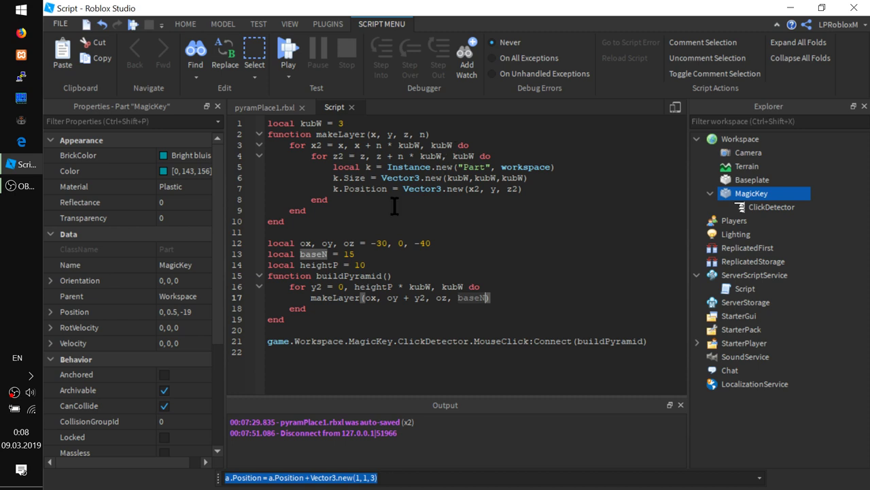
pyautogui.click(367, 255)
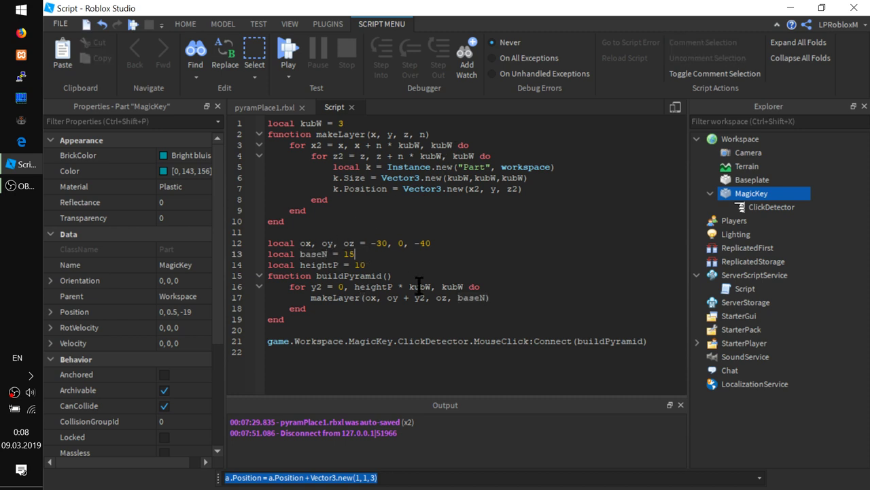
pyautogui.press('BackSpace')
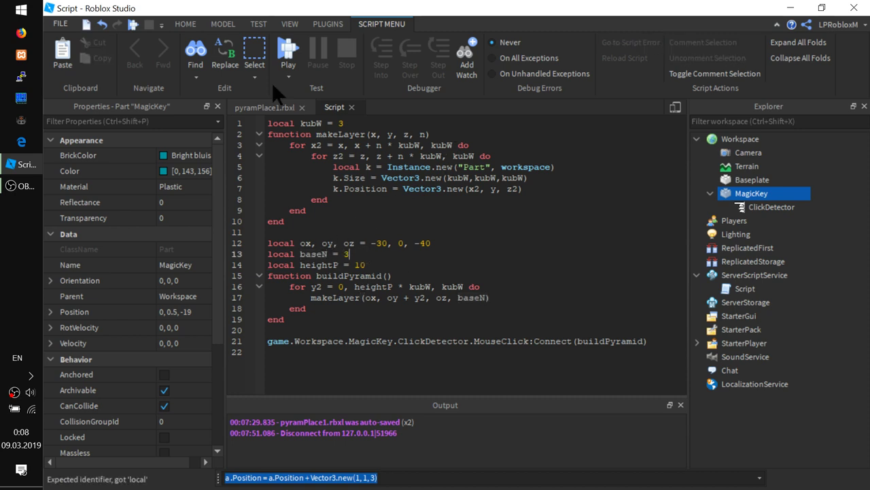
# - Set baseN to 3 and start a play test
pyautogui.write('3')
pyautogui.click(280, 59)
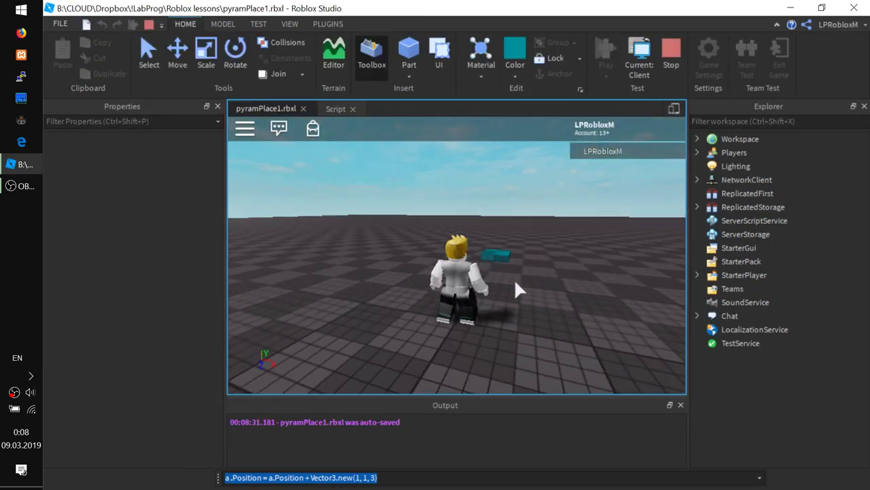
pyautogui.moveTo(535, 286); pyautogui.dragTo(534, 273, button='right')
pyautogui.moveTo(376, 242)
pyautogui.mouseDown(button='right')
pyautogui.moveTo(388, 263)
pyautogui.moveTo(407, 240)
pyautogui.mouseUp(button='right')
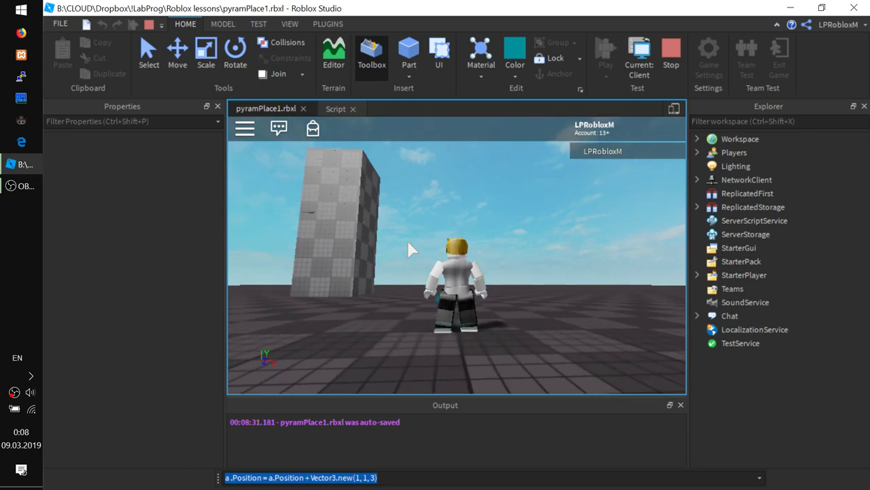
# - Run around the tall grey cube tower and click the MagicKey to rebuild it
pyautogui.press('a')
pyautogui.moveTo(407, 240); pyautogui.dragTo(399, 267, button='right')
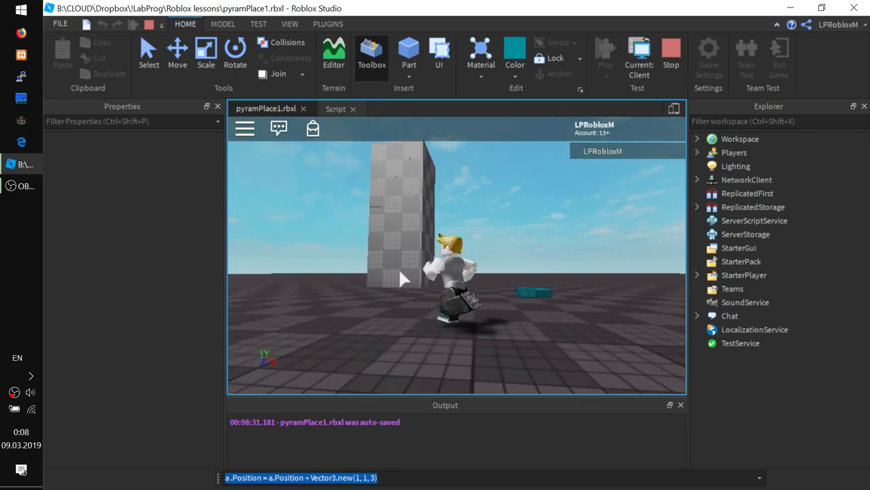
pyautogui.press('w')
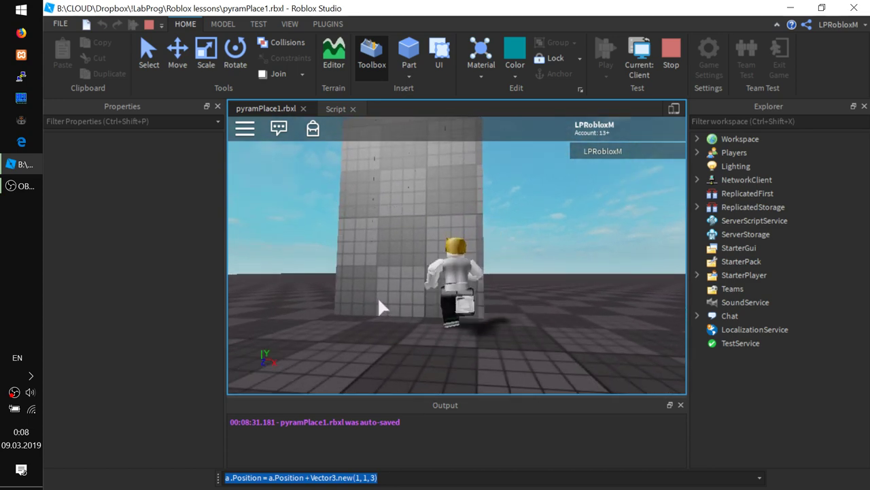
pyautogui.press('space')
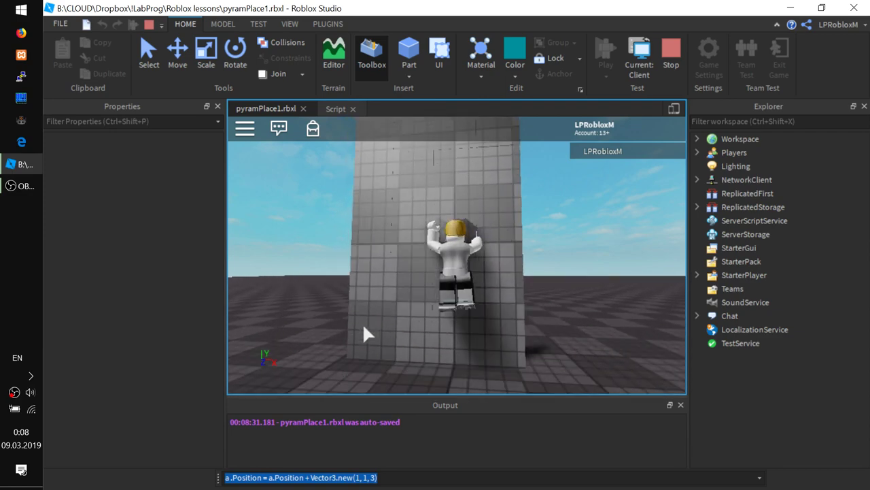
pyautogui.press('d')
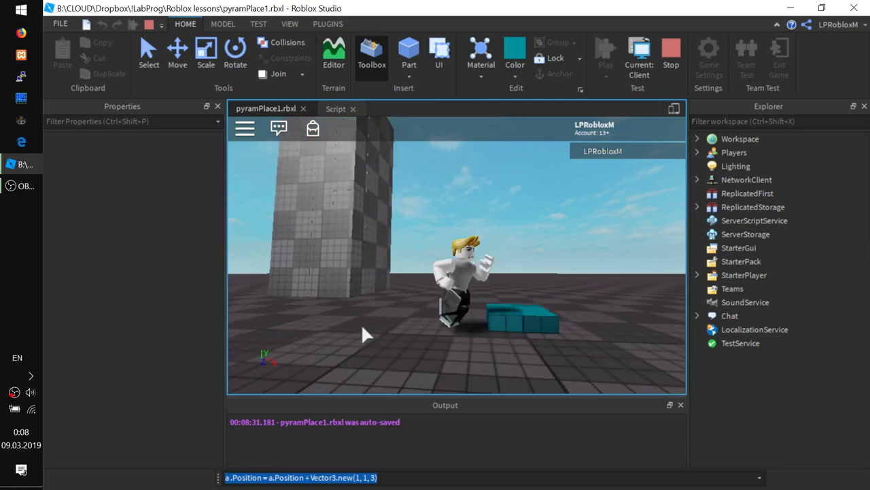
pyautogui.moveTo(378, 331); pyautogui.dragTo(365, 326, button='right')
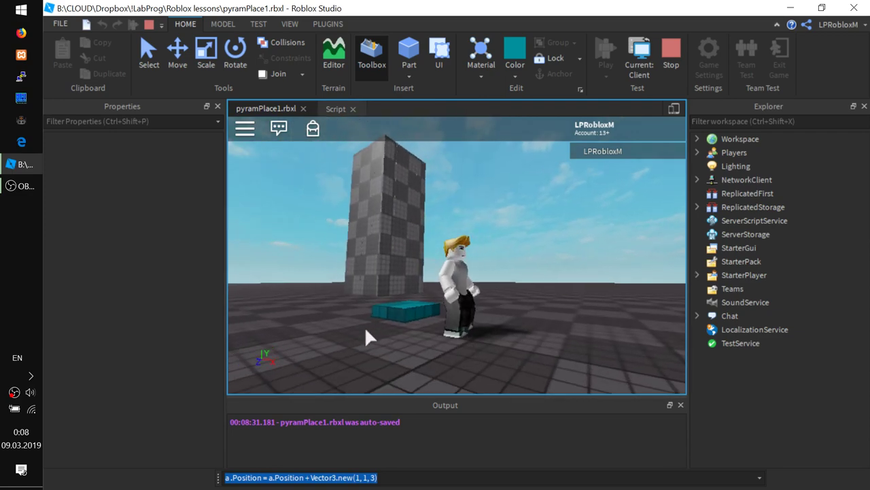
pyautogui.click(400, 315)
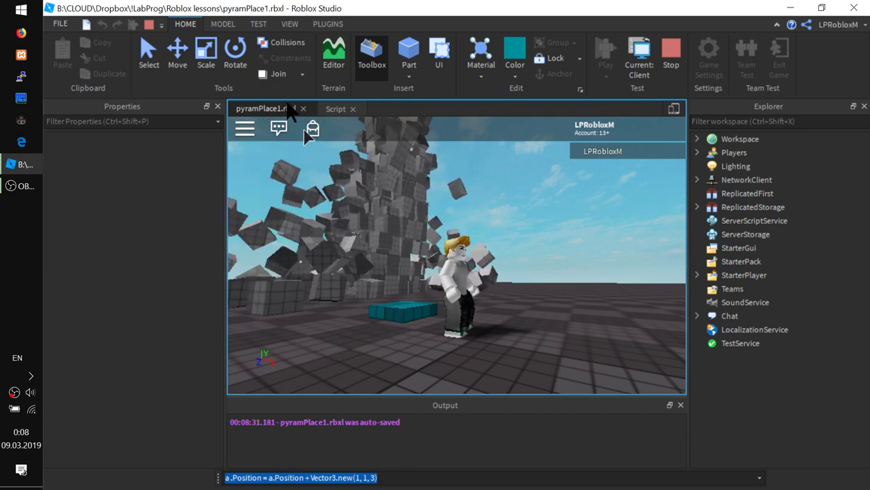
# - Stop the test, change baseN from 3 to 5, then replay and click the MagicKey
pyautogui.click(151, 29)
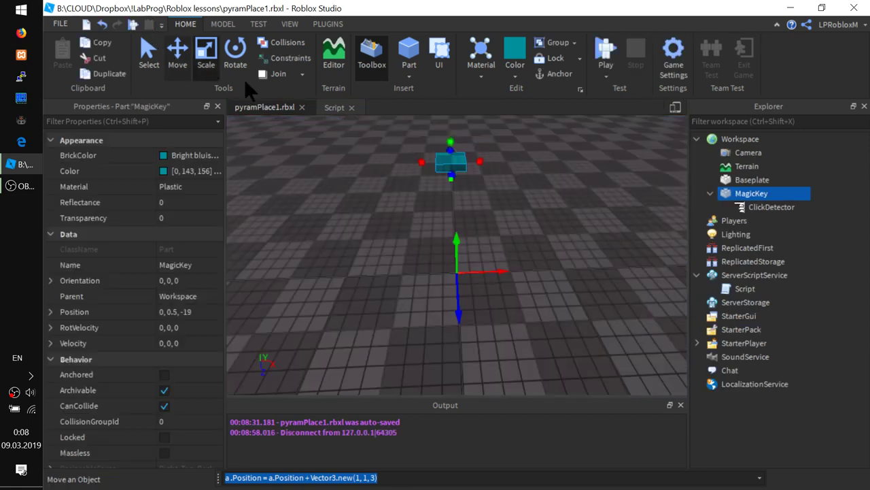
pyautogui.click(335, 107)
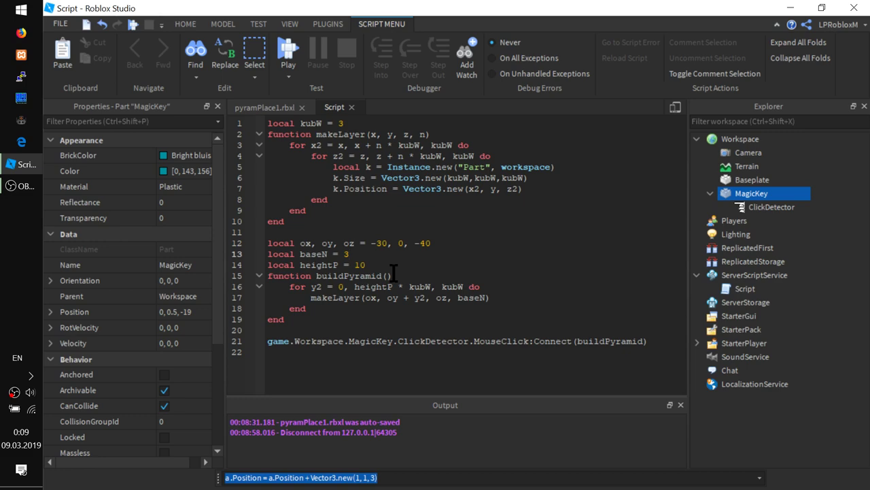
pyautogui.press('BackSpace')
pyautogui.write('5')
pyautogui.click(288, 66)
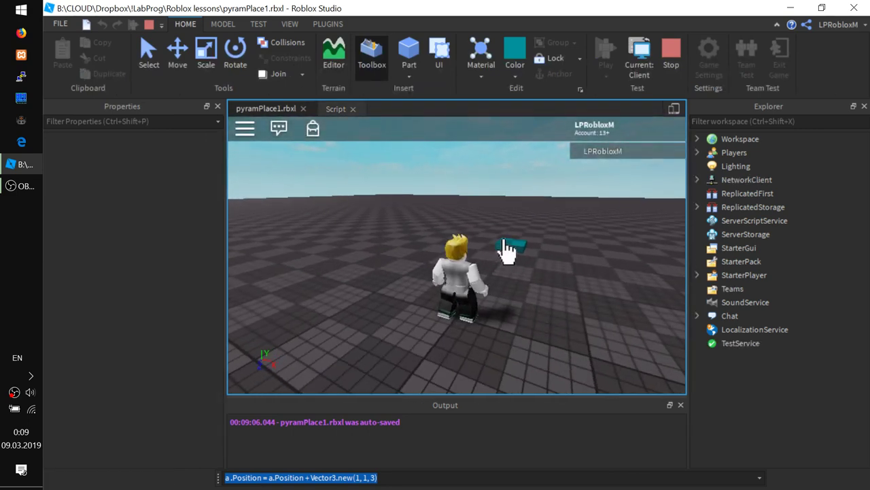
pyautogui.click(507, 252)
pyautogui.moveTo(417, 228); pyautogui.dragTo(419, 239, button='right')
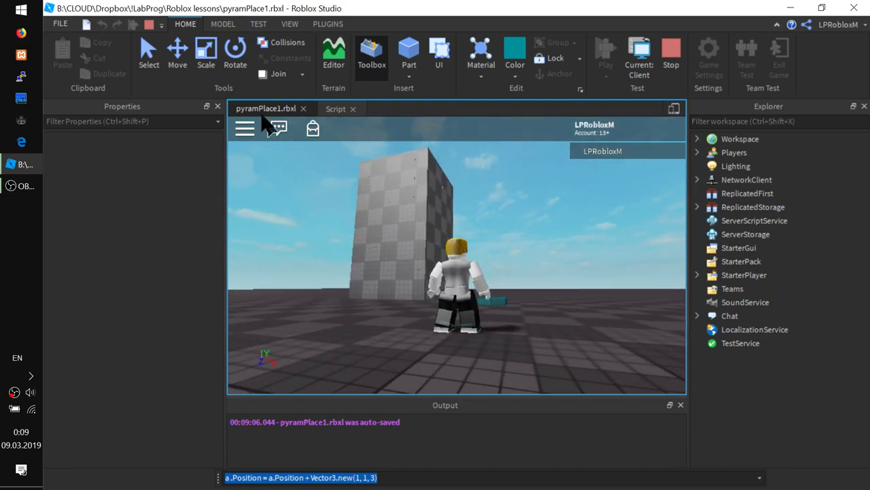
# - Stop the test and rewrite line 16's loop as 'for n = 0, heightP do'
pyautogui.click(149, 25)
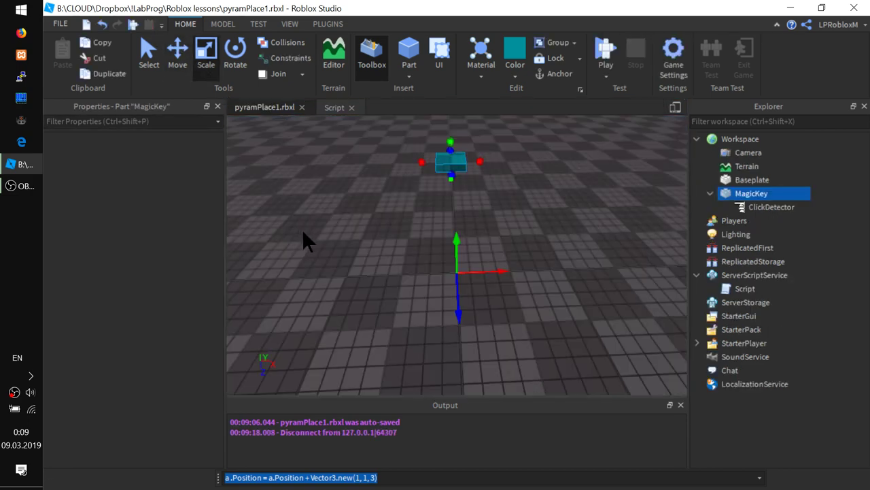
pyautogui.click(333, 110)
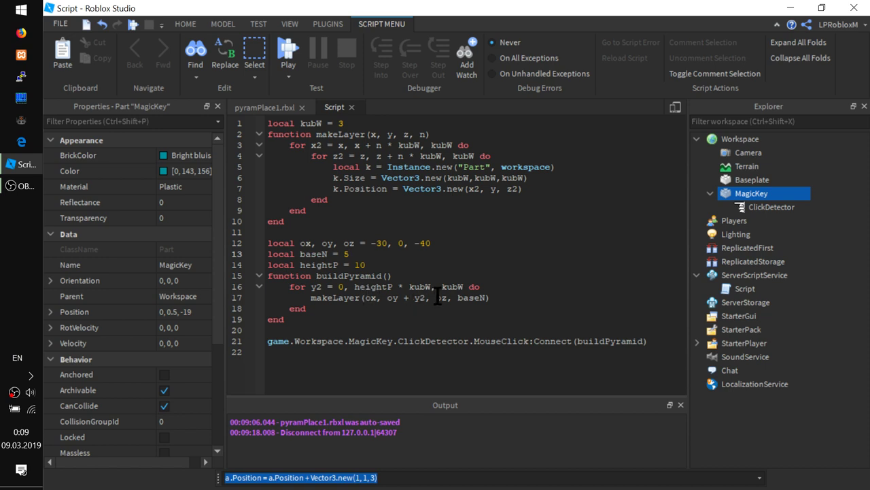
pyautogui.click(491, 298)
pyautogui.click(313, 282)
pyautogui.doubleClick(313, 286)
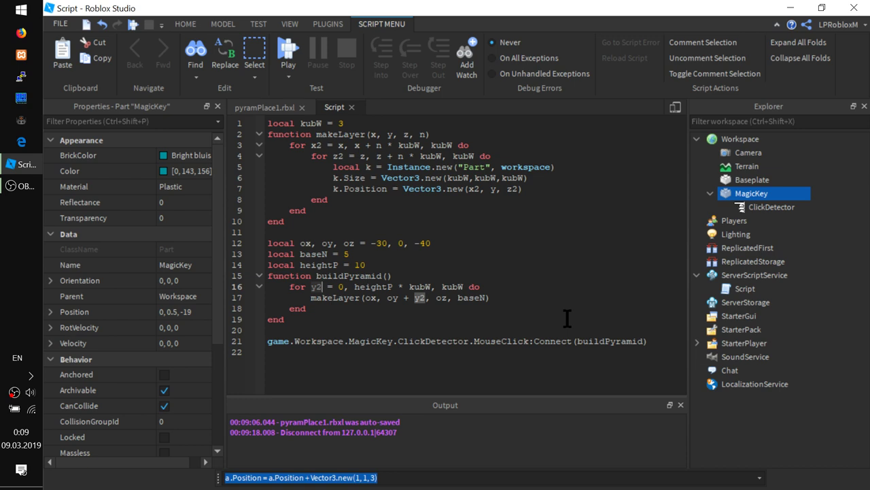
pyautogui.write('n')
pyautogui.press('Escape')
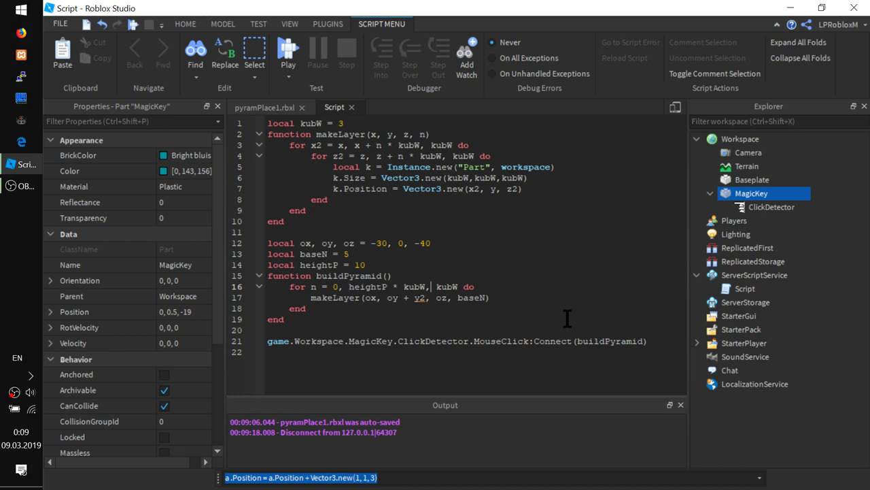
pyautogui.press('Delete')
pyautogui.press('Delete')
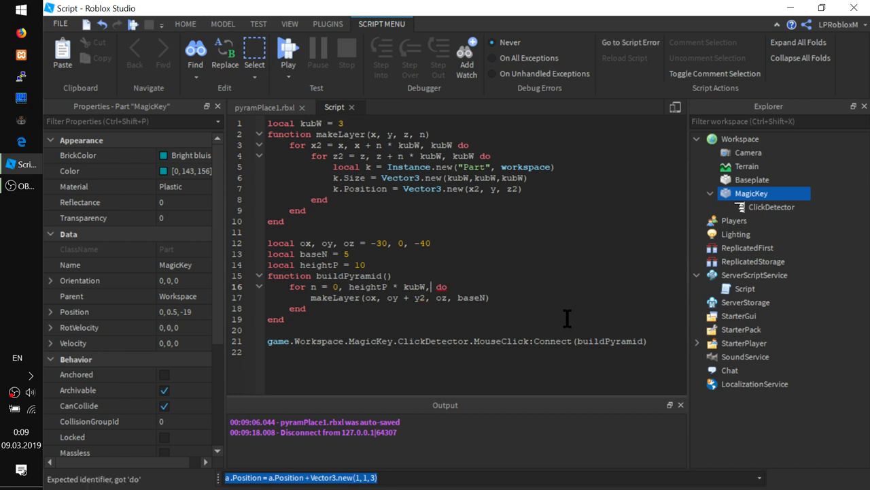
pyautogui.press('BackSpace')
pyautogui.press('BackSpace')
pyautogui.press('BackSpace')
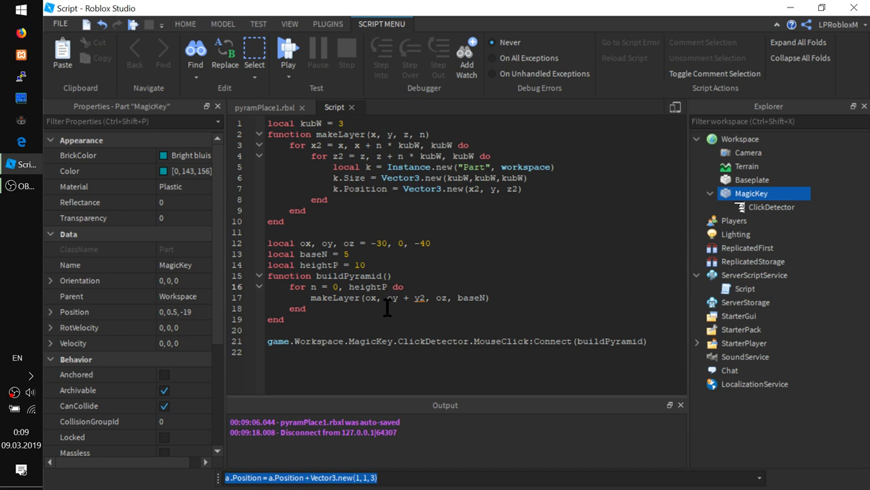
pyautogui.doubleClick(314, 254)
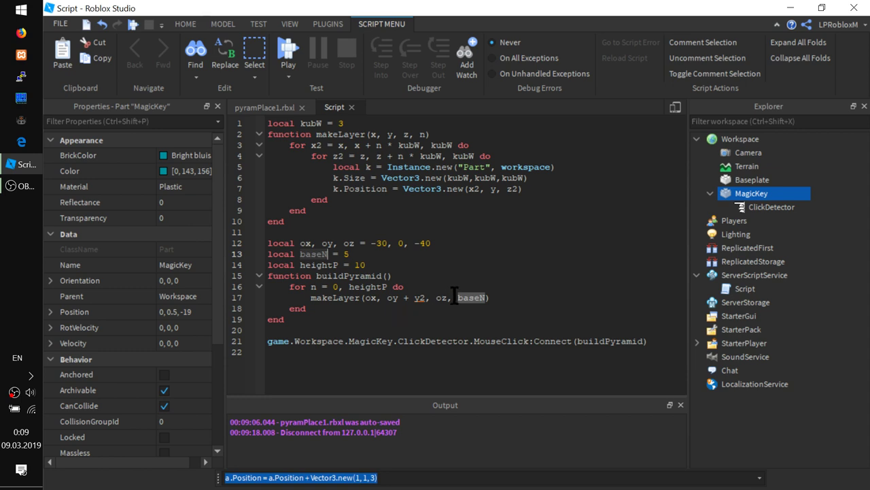
pyautogui.click(361, 264)
# - Set heightP to 4 and make makeLayer's x argument 'ox + (kubW / 2) * n'
pyautogui.write('4')
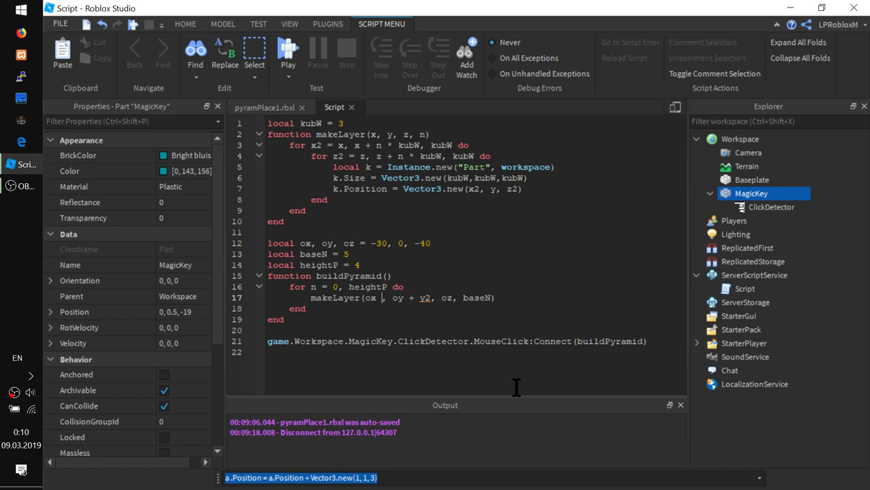
pyautogui.write(' +')
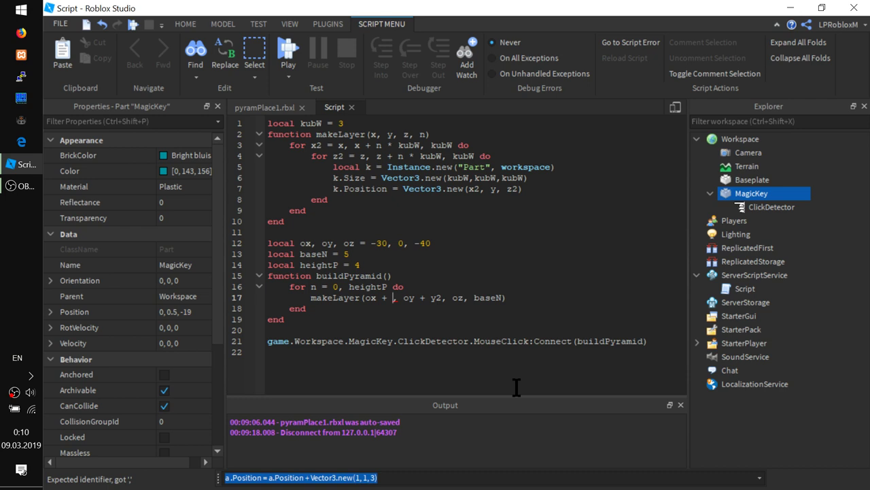
pyautogui.write('wub')
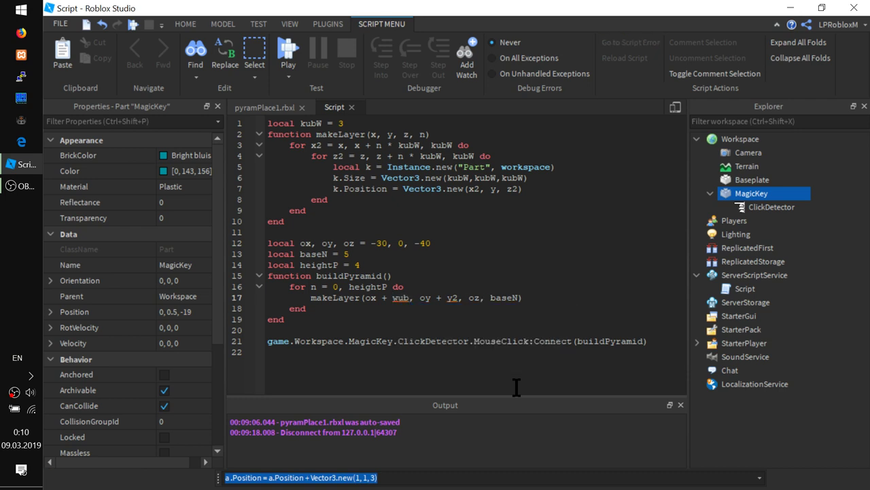
pyautogui.press('BackSpace')
pyautogui.press('BackSpace')
pyautogui.press('BackSpace')
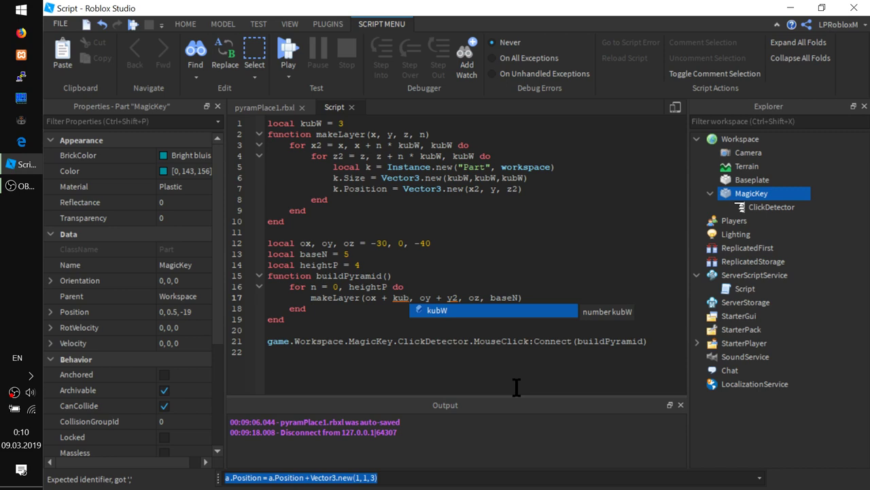
pyautogui.press('Tab')
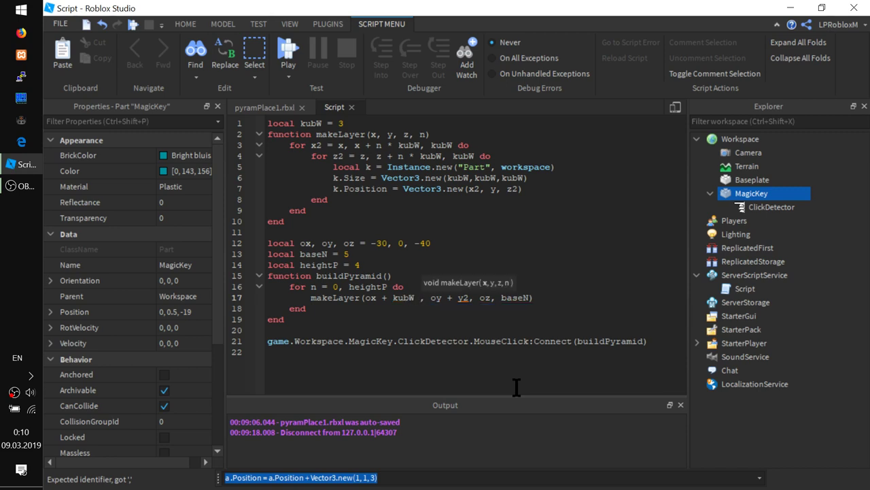
pyautogui.write('/ ')
pyautogui.write('2')
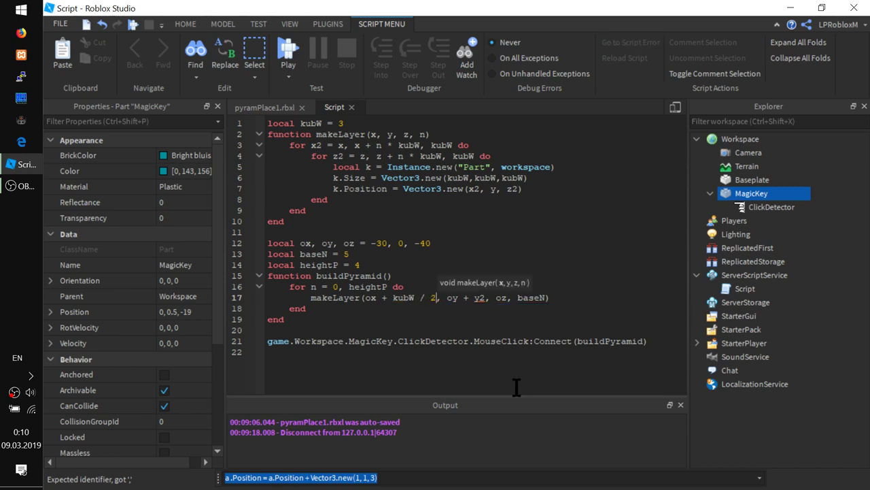
pyautogui.write(')')
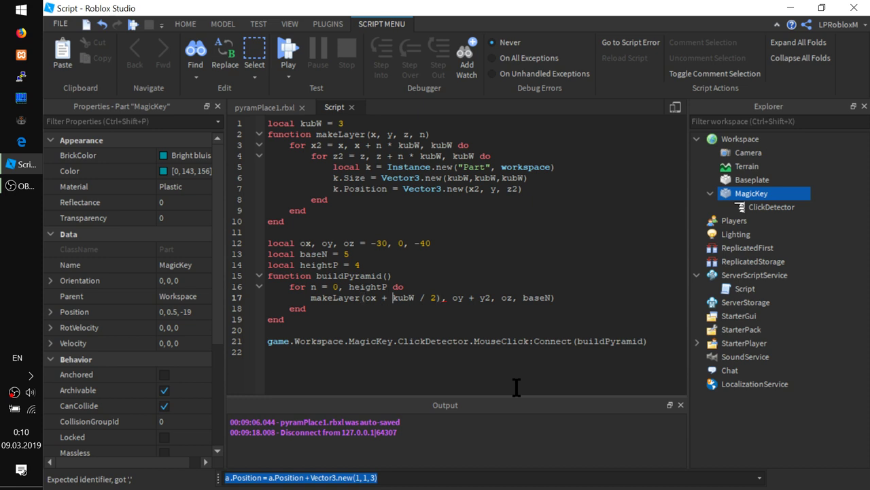
pyautogui.write('(')
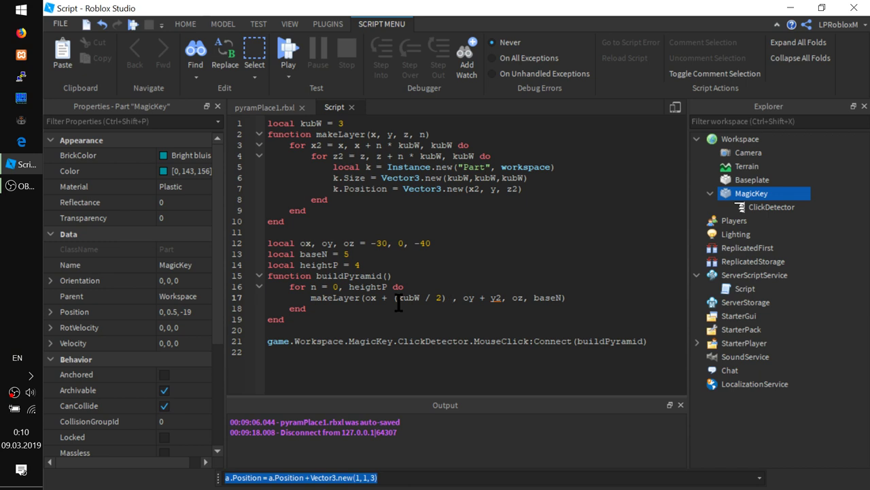
pyautogui.write('* n')
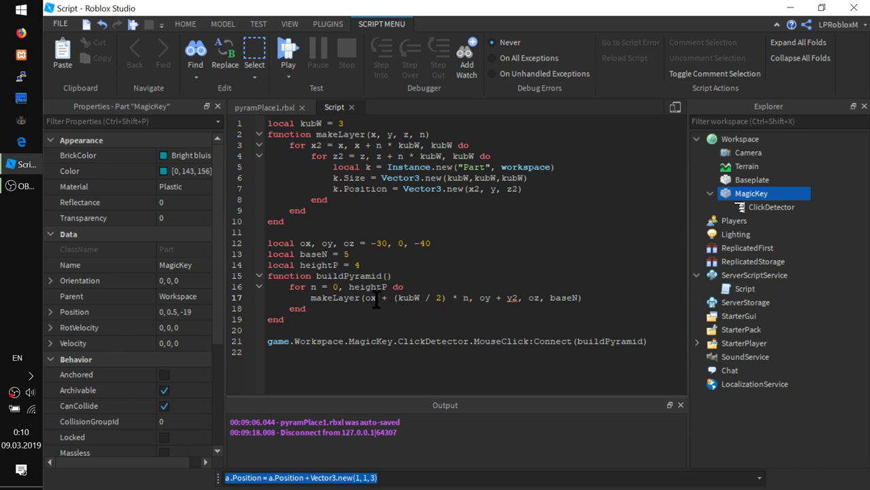
pyautogui.moveTo(381, 298); pyautogui.dragTo(470, 294)
pyautogui.hotkey('ctrl', 'c')
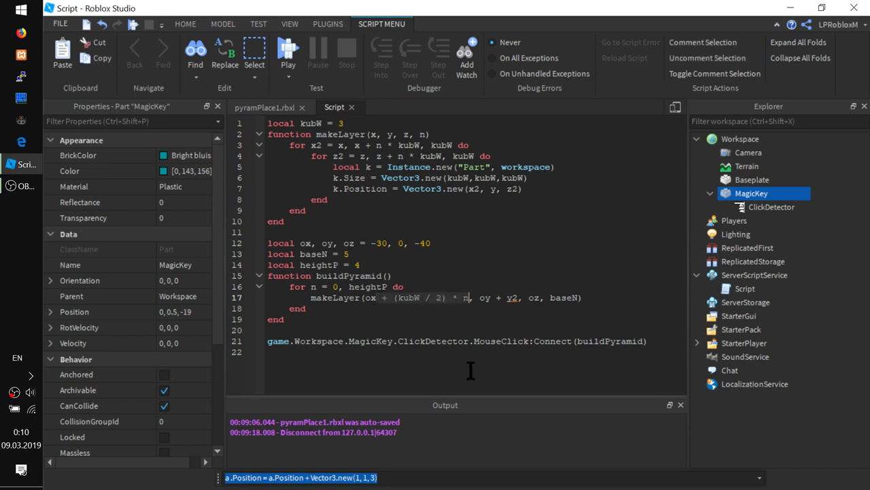
pyautogui.click(496, 303)
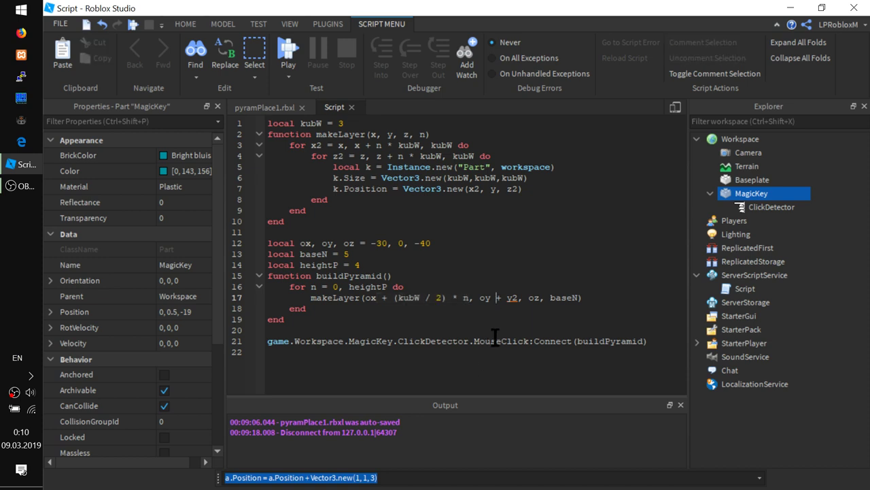
# - Append '+ (kubW / 2) * n' after oz in the makeLayer call on line 17
pyautogui.click(538, 297)
pyautogui.write('+')
pyautogui.hotkey('ctrl', 'v')
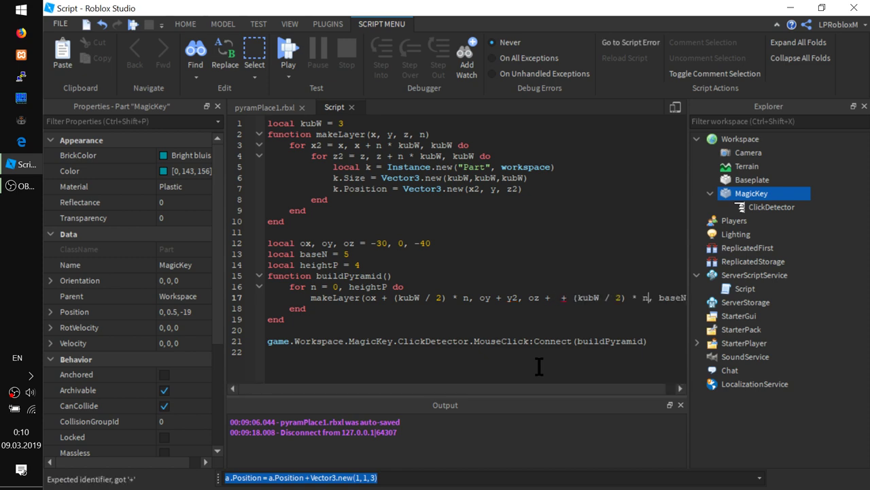
pyautogui.press('BackSpace')
pyautogui.press('BackSpace')
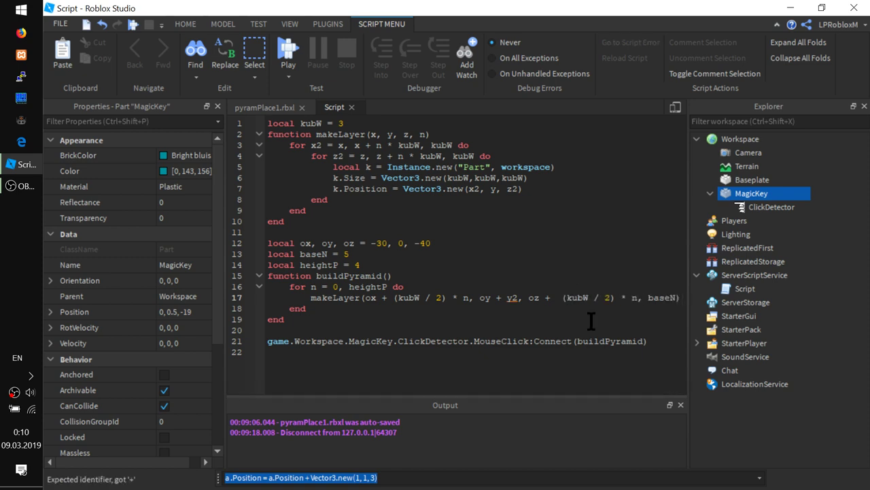
pyautogui.press('BackSpace')
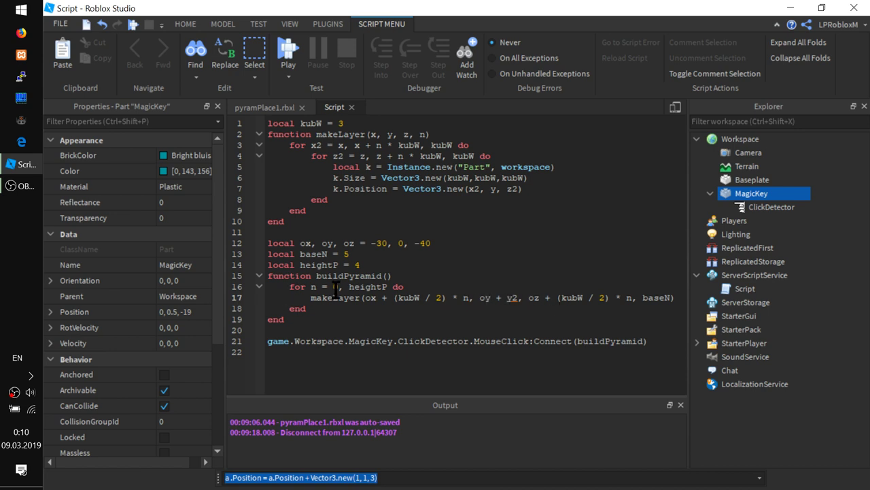
# - Replace y2 with 'n * kubW' as the makeLayer y argument
pyautogui.doubleClick(512, 297)
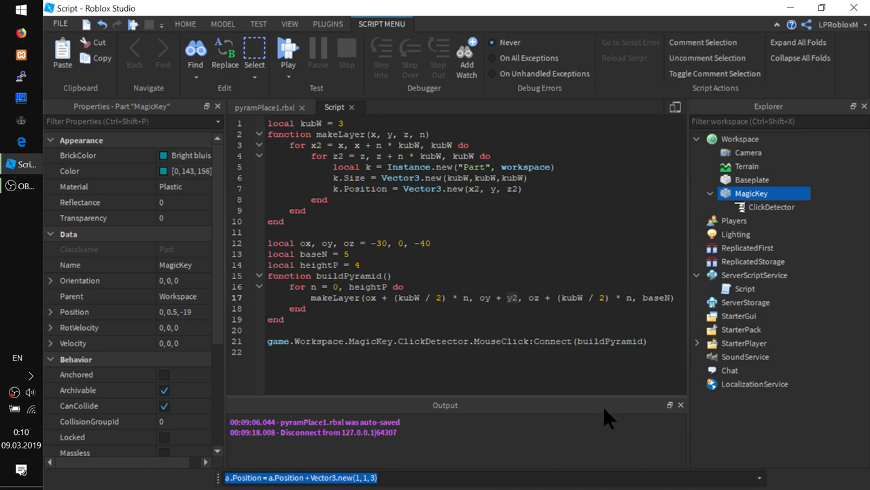
pyautogui.write('n ')
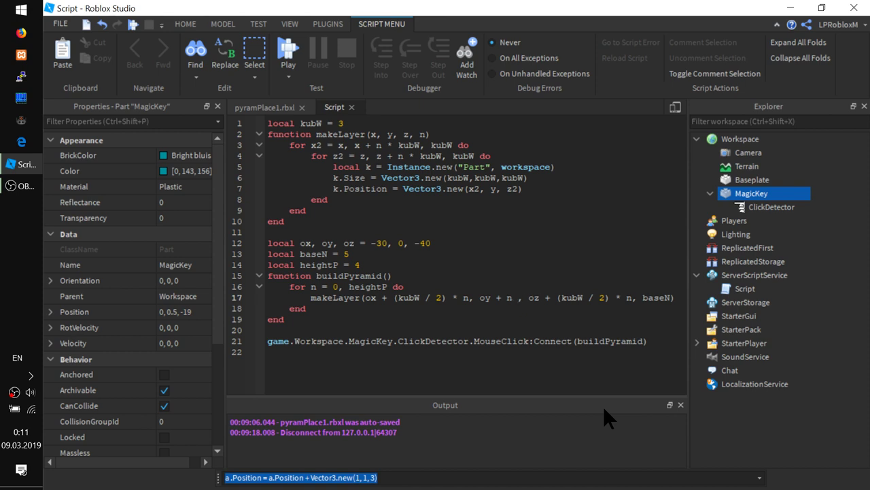
pyautogui.write('* ')
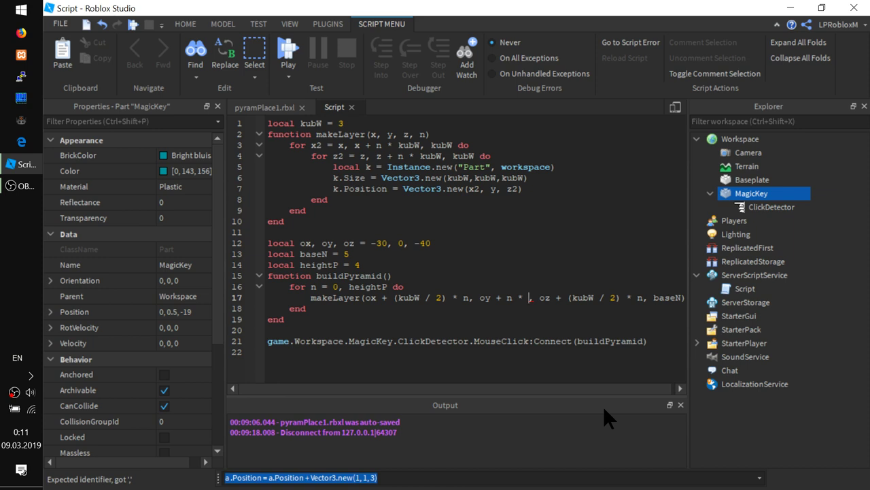
pyautogui.write('k')
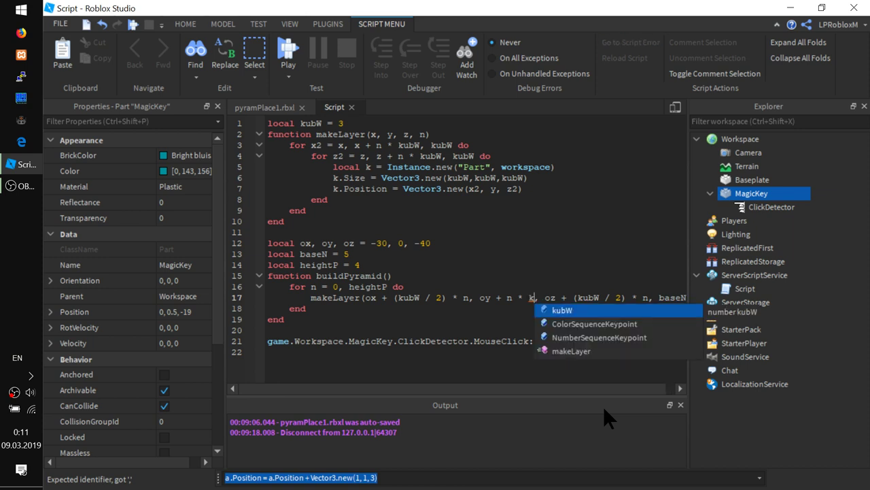
pyautogui.press('Tab')
pyautogui.moveTo(570, 384); pyautogui.dragTo(601, 384)
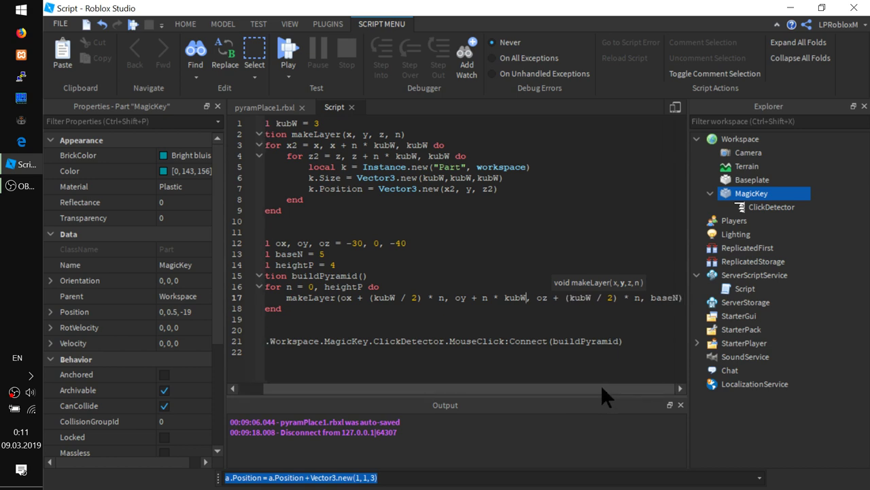
pyautogui.click(661, 299)
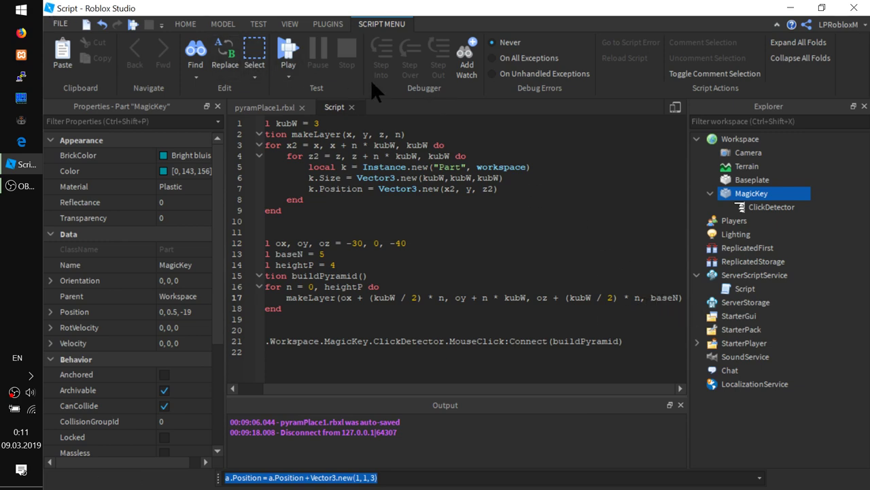
# - Play-test, click the MagicKey, inspect the collapsed heap of grey cubes, then stop
pyautogui.click(290, 54)
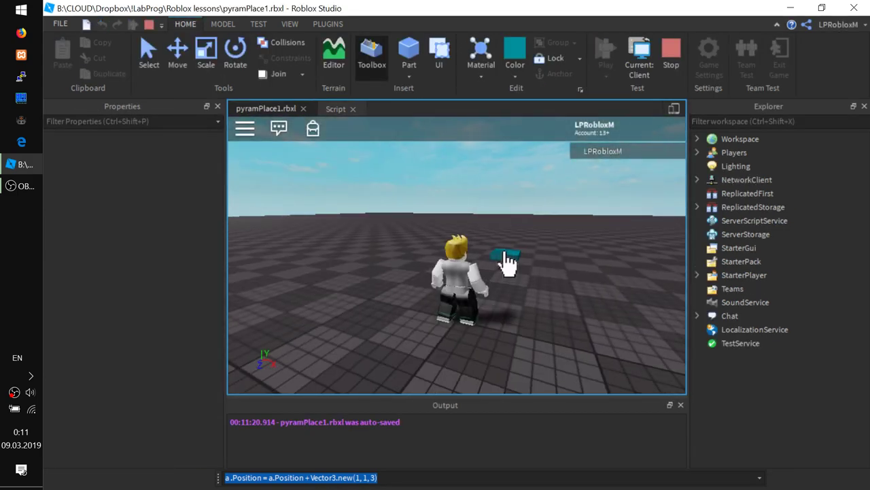
pyautogui.click(506, 254)
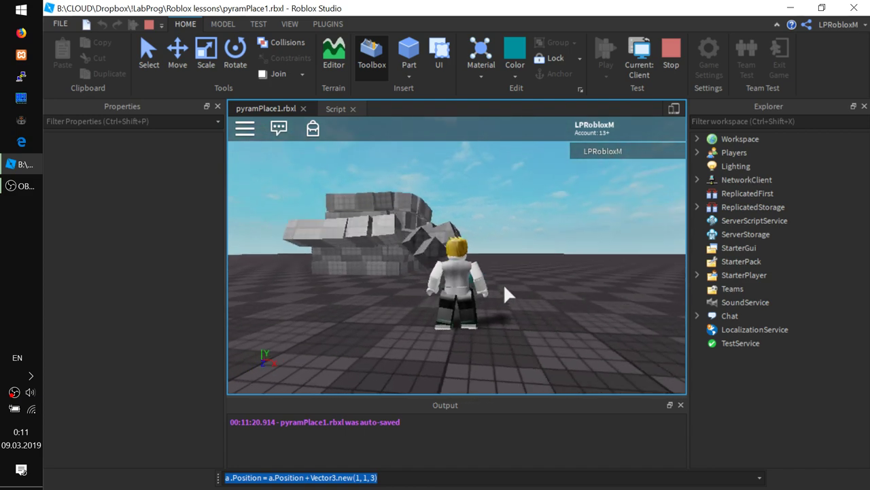
pyautogui.moveTo(461, 304); pyautogui.dragTo(347, 303, button='right')
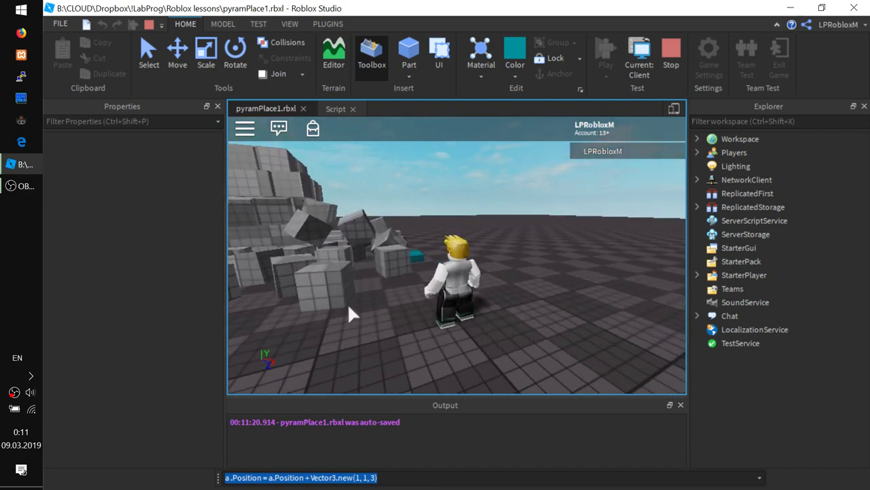
pyautogui.press('w')
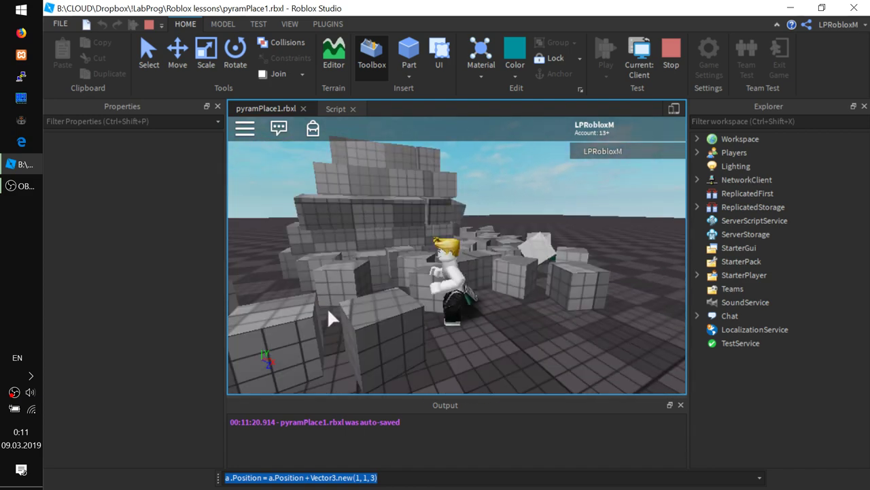
pyautogui.click(150, 27)
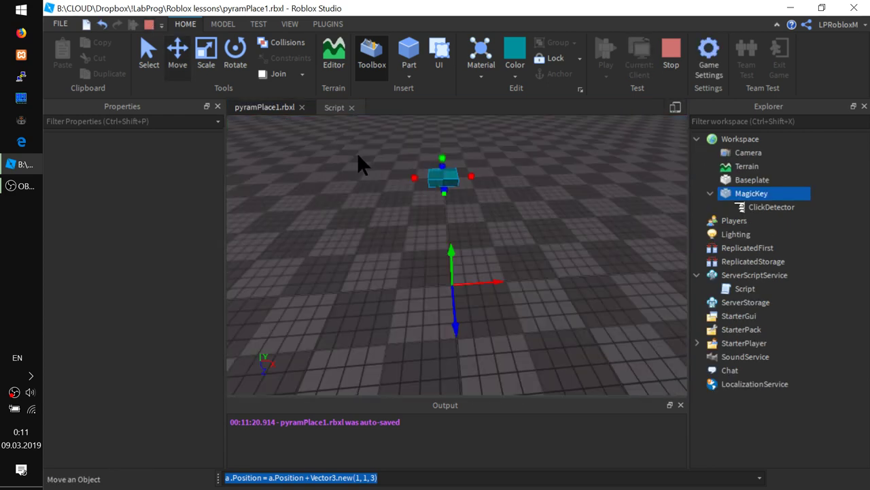
# - In the script, start changing the makeLayer size argument on line 17 to baseN - n
pyautogui.click(333, 106)
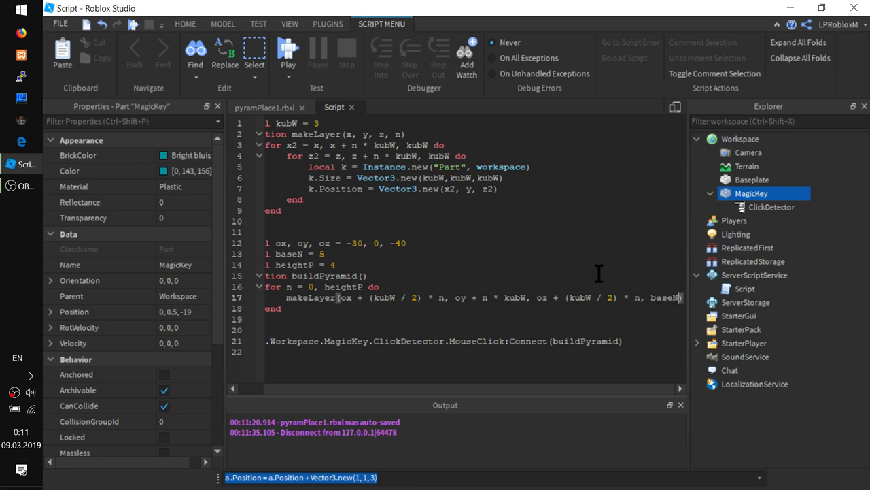
pyautogui.write('-')
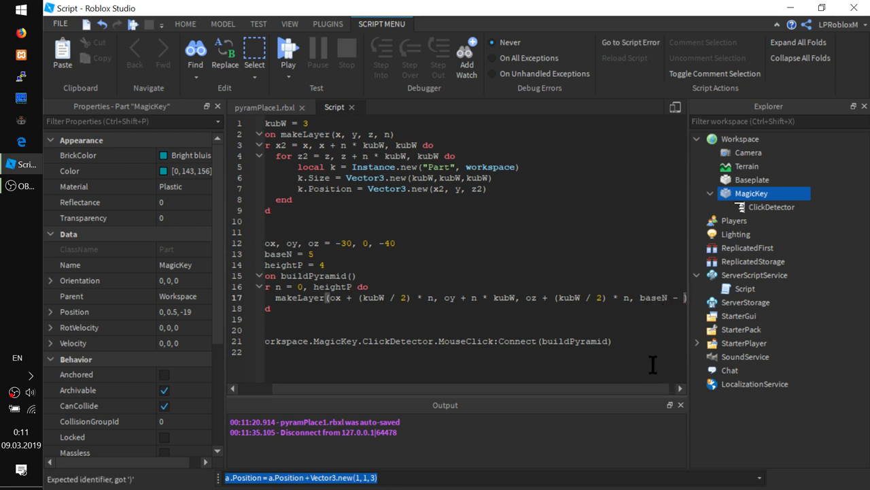
pyautogui.moveTo(484, 389)
pyautogui.mouseDown()
pyautogui.moveTo(425, 388)
pyautogui.moveTo(532, 387)
pyautogui.mouseUp()
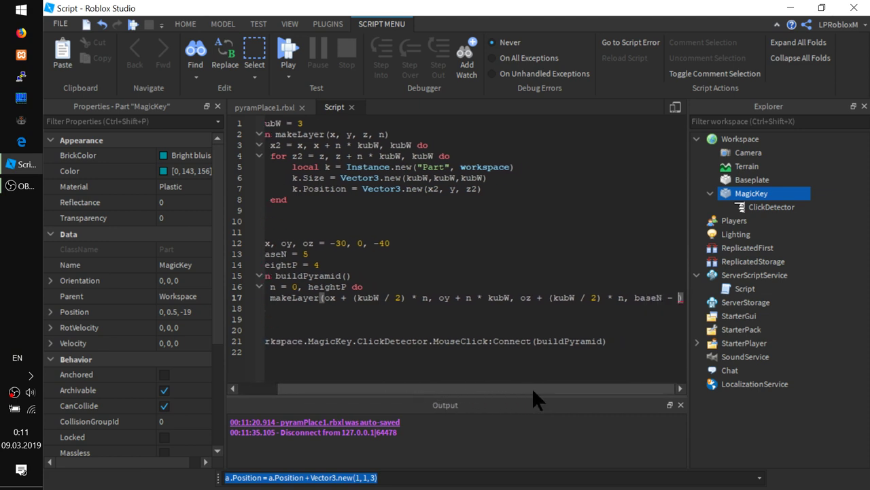
# - Finish the size argument as baseN - n, play-test, and build the pyramid with the MagicKey
pyautogui.write('n')
pyautogui.click(292, 54)
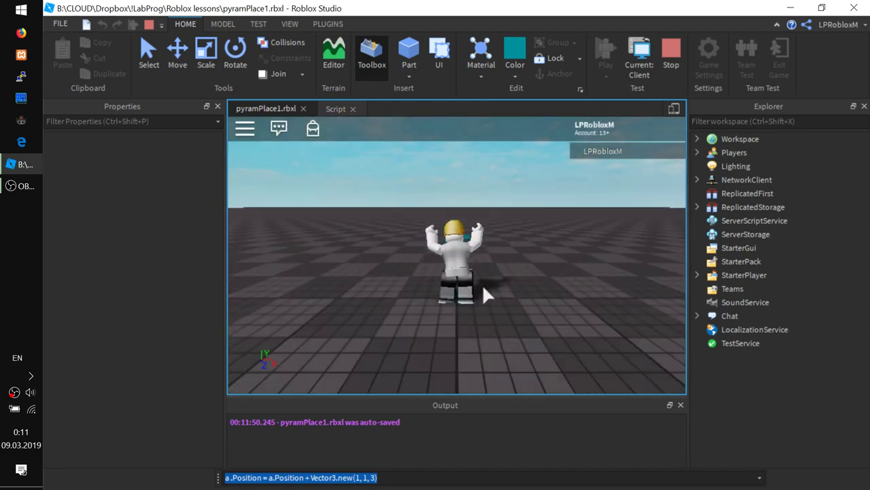
pyautogui.press('a')
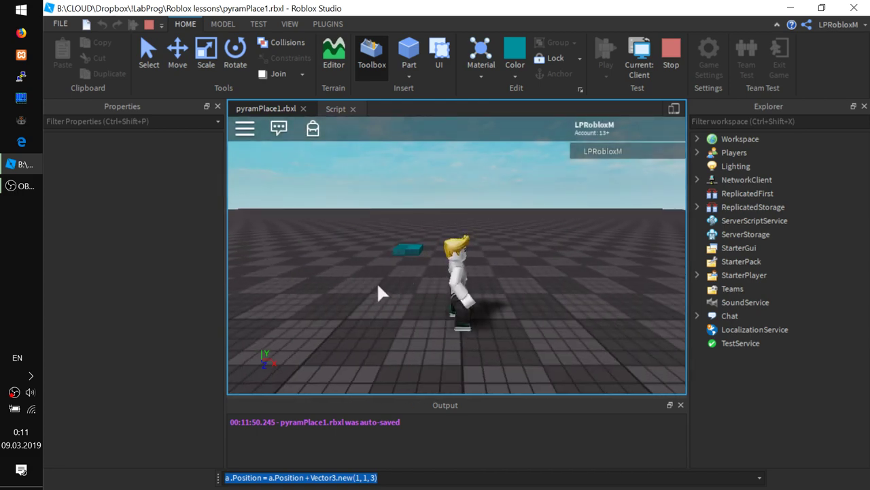
pyautogui.moveTo(377, 281); pyautogui.dragTo(372, 283, button='right')
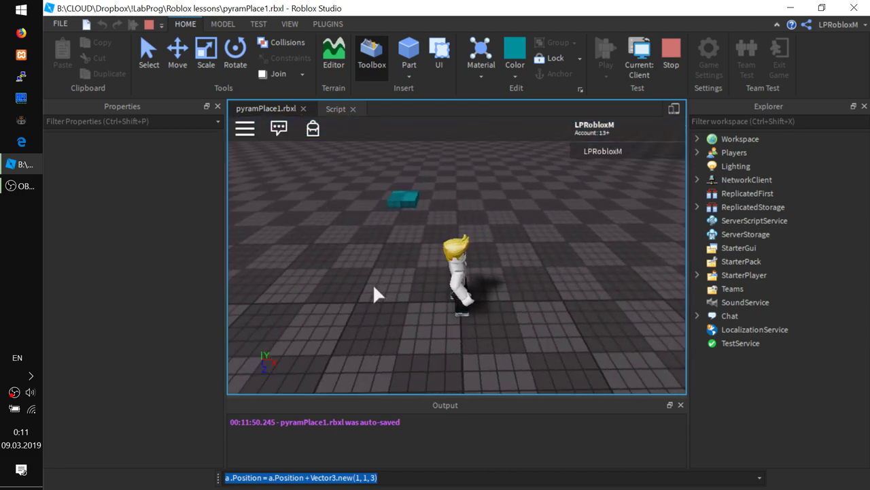
pyautogui.click(404, 204)
# - Climb the stepped pyramid to its top, then stop the play-test
pyautogui.moveTo(353, 246); pyautogui.dragTo(342, 252, button='right')
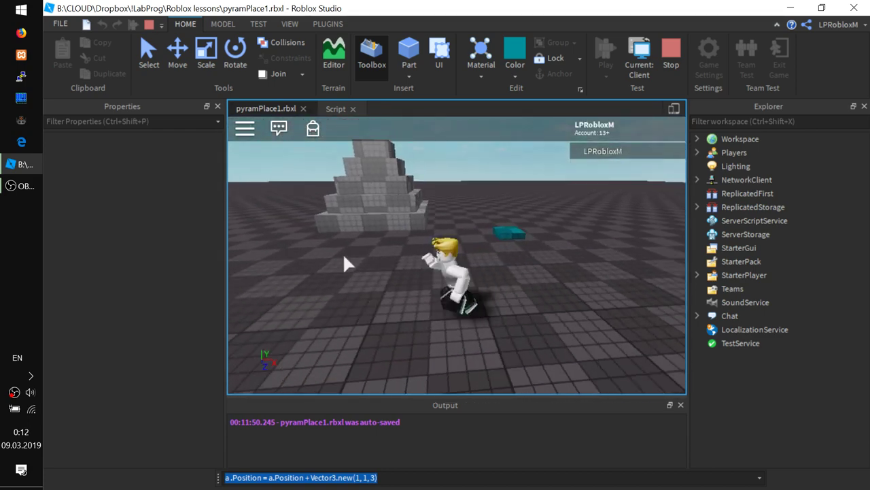
pyautogui.press('w')
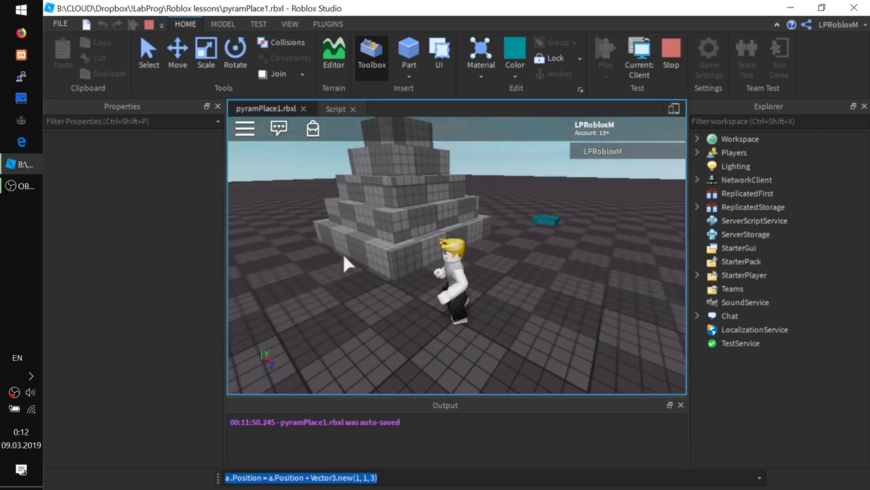
pyautogui.press('space')
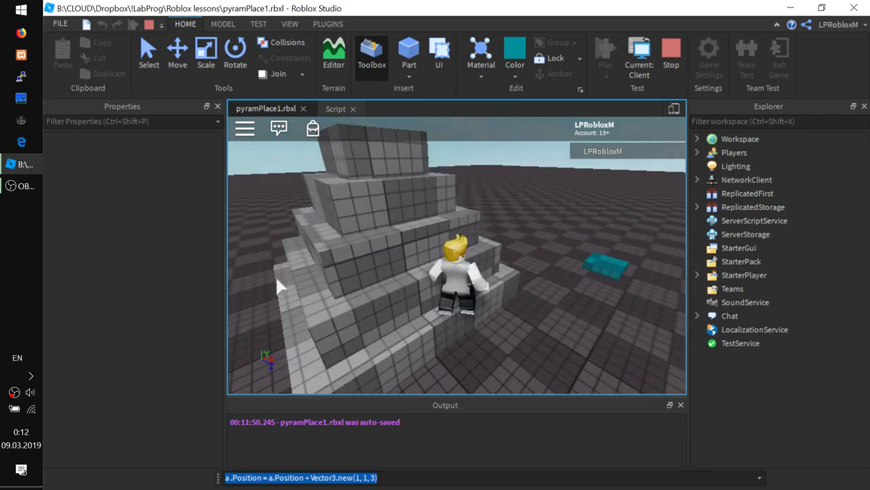
pyautogui.press('space')
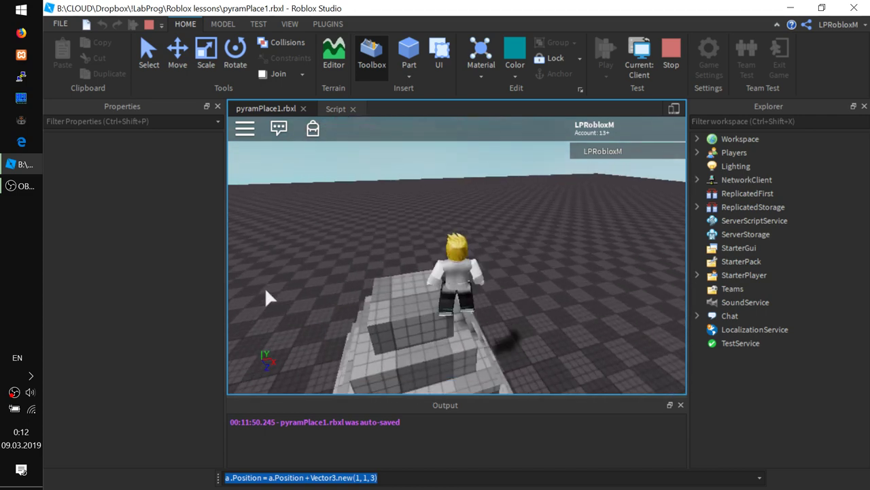
pyautogui.click(148, 24)
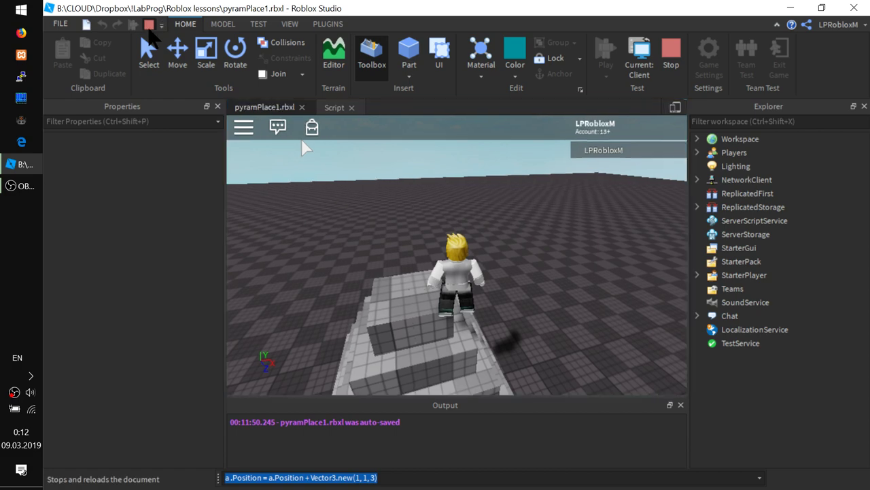
# - Change baseN on line 13 of the script from 5 to 10
pyautogui.click(333, 107)
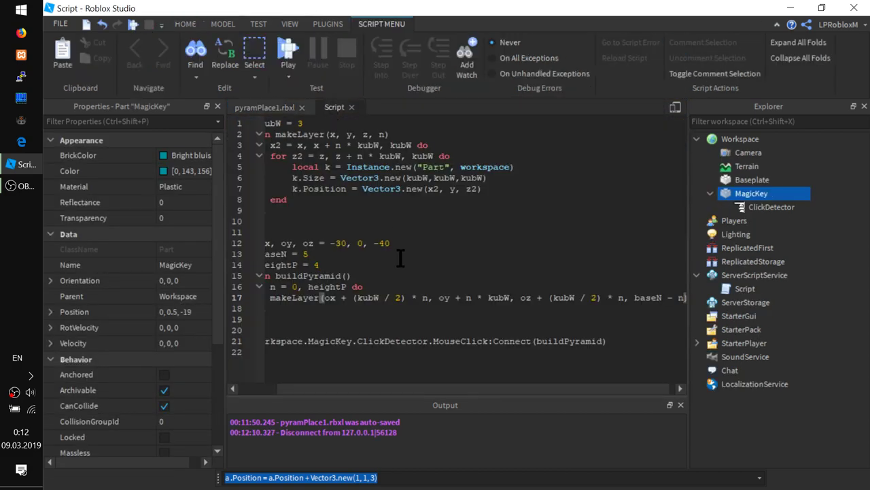
pyautogui.click(360, 265)
pyautogui.moveTo(383, 393); pyautogui.dragTo(293, 375)
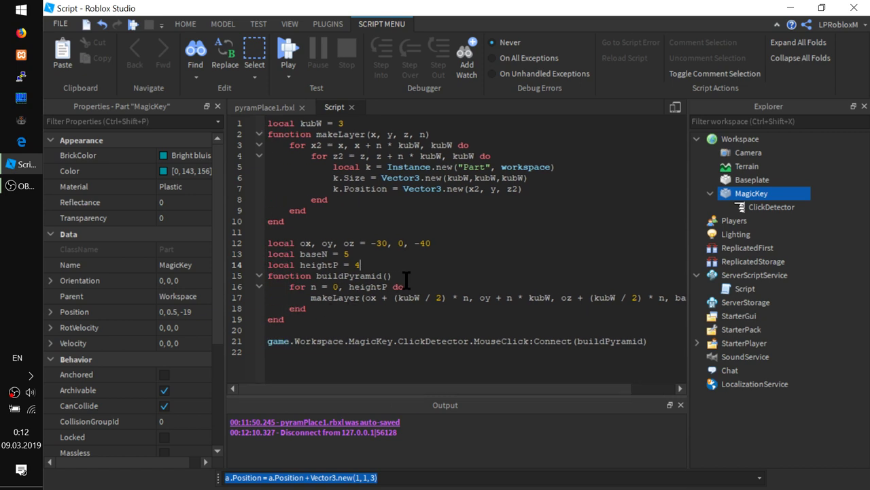
pyautogui.click(351, 255)
pyautogui.press('BackSpace')
pyautogui.write('10')
# - Play-test, build the wider pyramid with the MagicKey, and walk along its wall
pyautogui.click(289, 49)
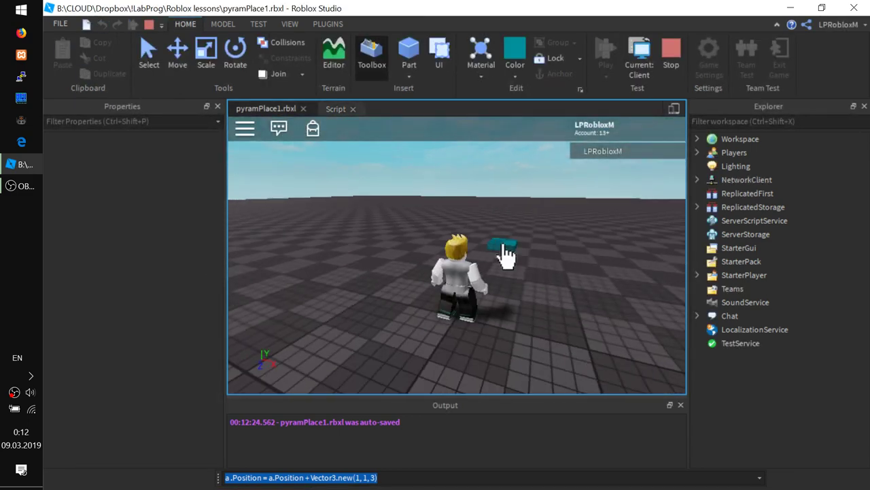
pyautogui.click(504, 247)
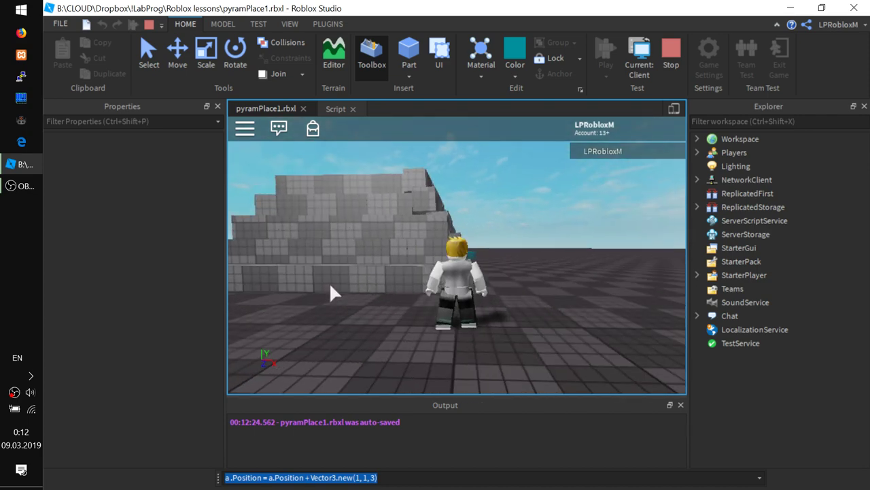
pyautogui.press('a')
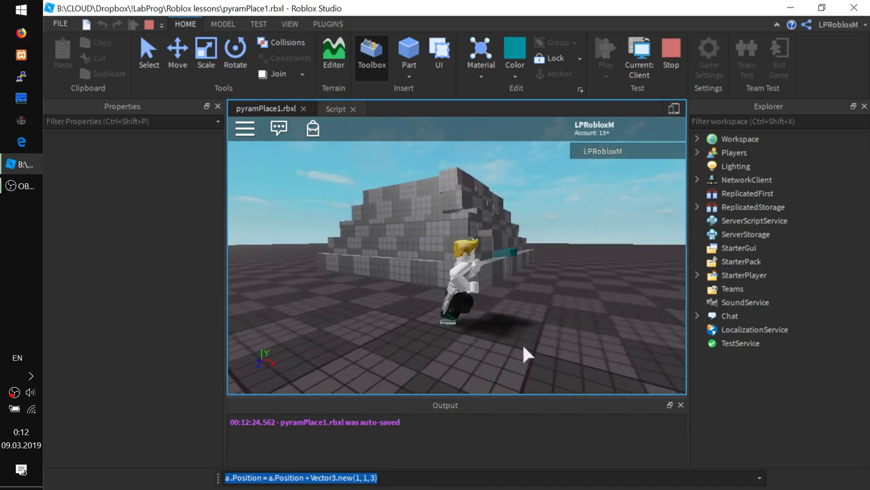
pyautogui.press('w')
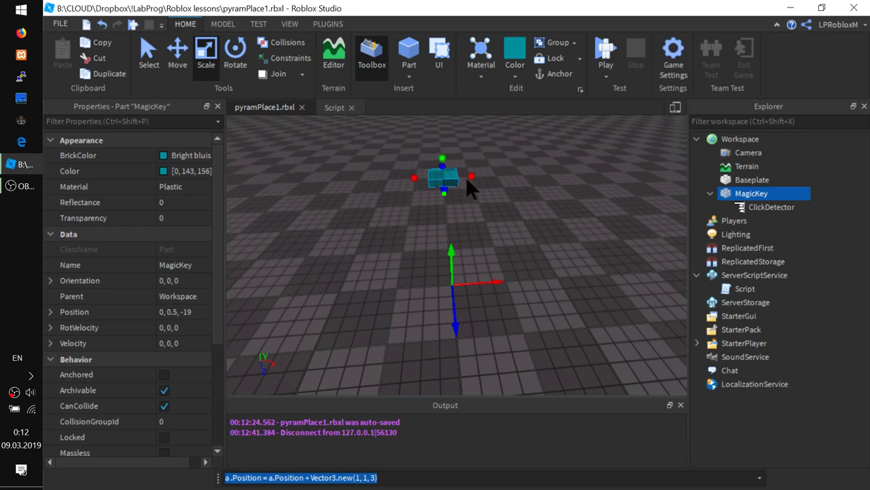
# - Move the MagicKey to -5.5, 0.5, 3 near spawn and play-test the pyramid beside it
pyautogui.moveTo(449, 179); pyautogui.dragTo(573, 282)
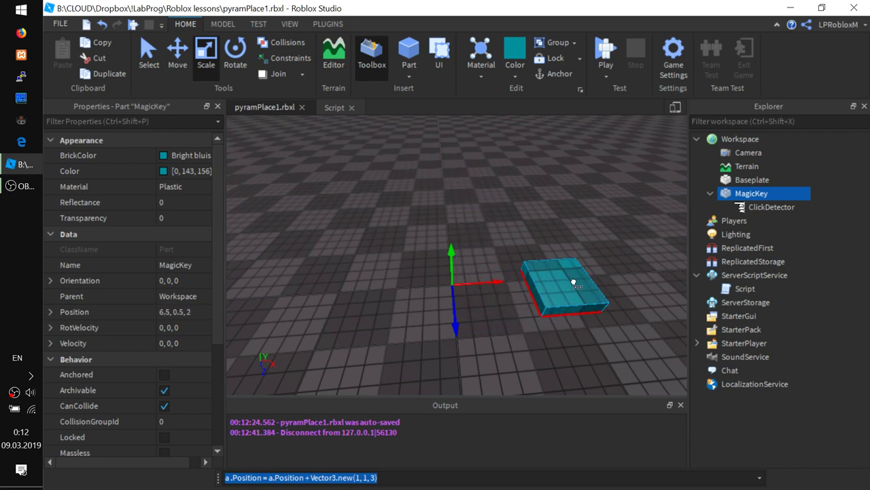
pyautogui.moveTo(573, 282)
pyautogui.mouseDown()
pyautogui.moveTo(354, 314)
pyautogui.moveTo(348, 332)
pyautogui.mouseUp()
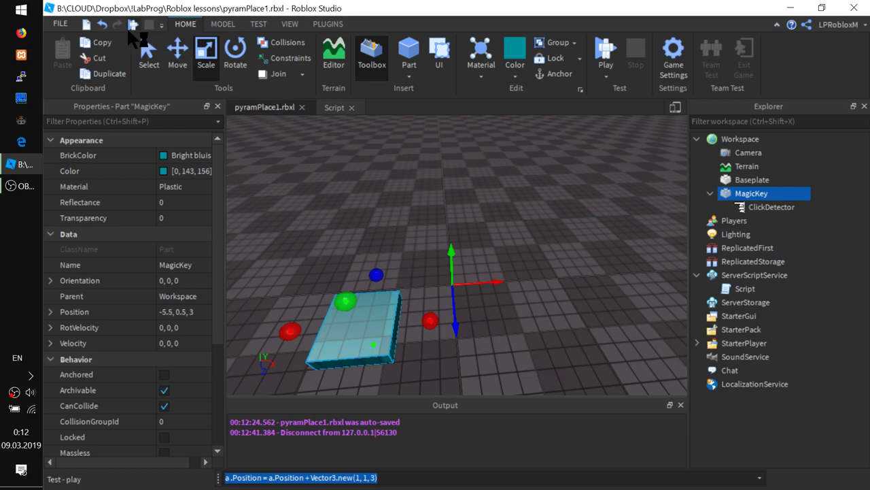
pyautogui.press('F5')
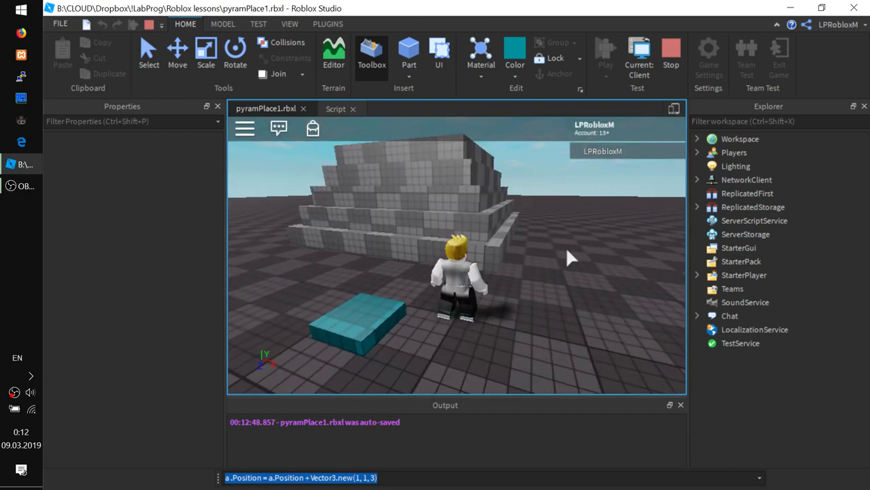
pyautogui.press('w')
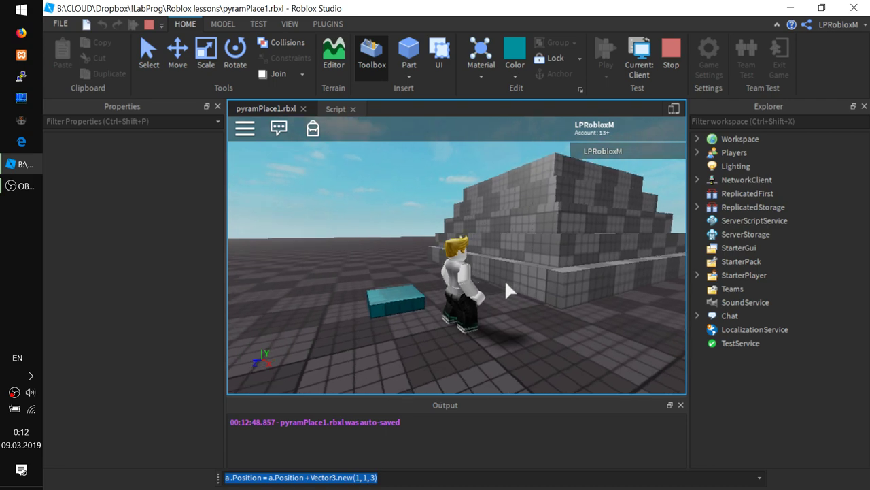
pyautogui.moveTo(486, 215); pyautogui.dragTo(485, 215, button='right')
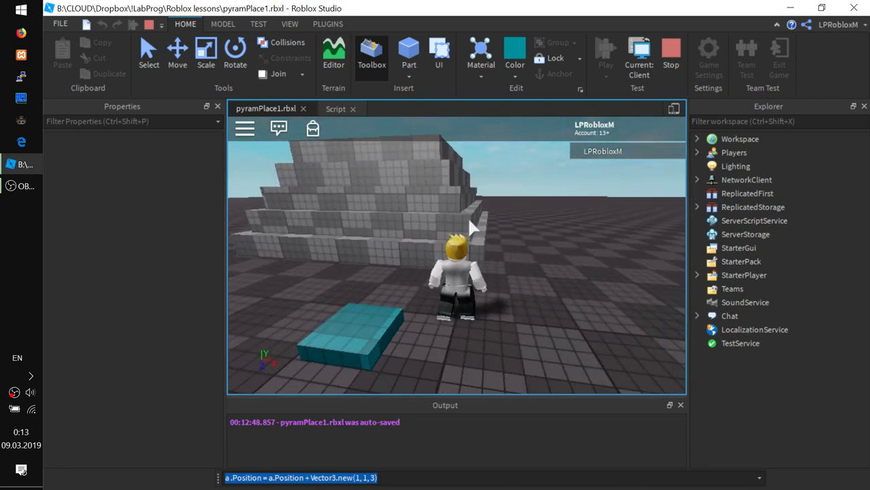
# - Stop the test, change heightP on line 14 from 4 to 9, and play again
pyautogui.click(151, 29)
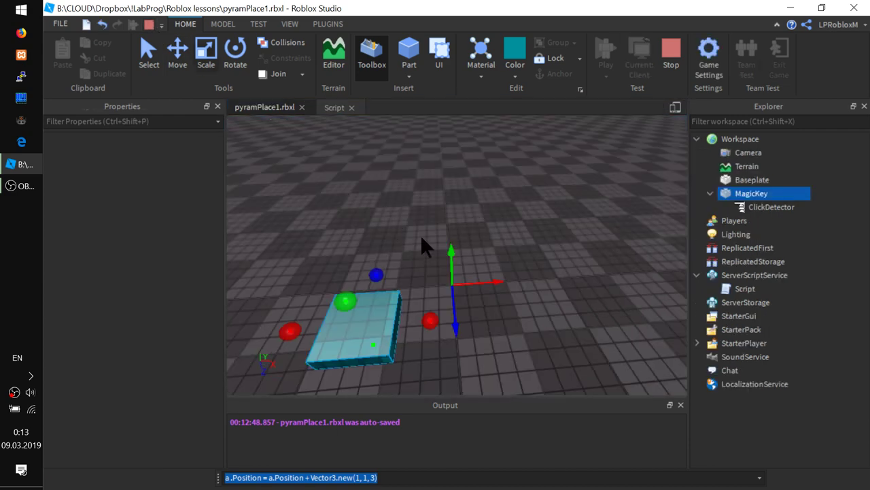
pyautogui.click(335, 107)
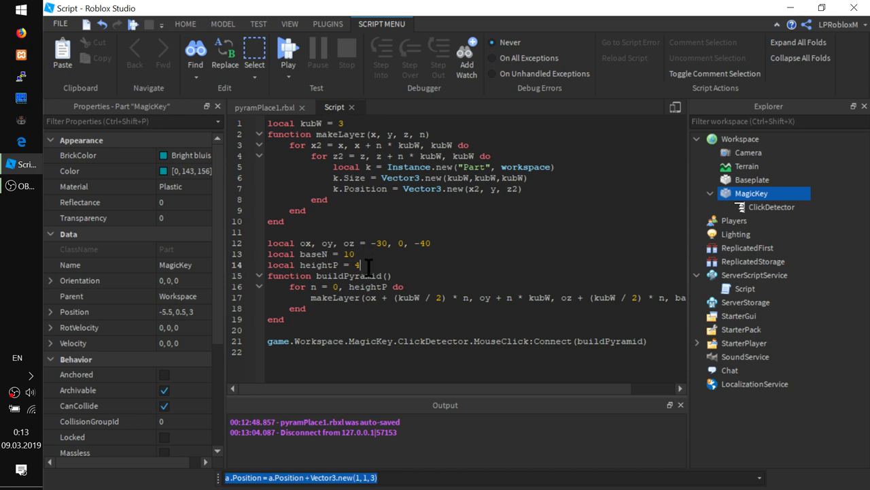
pyautogui.press('BackSpace')
pyautogui.write('9')
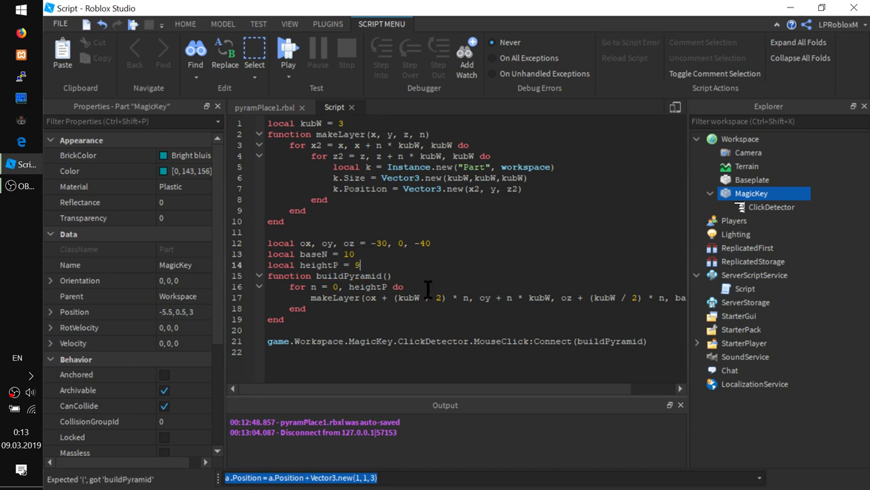
pyautogui.click(285, 51)
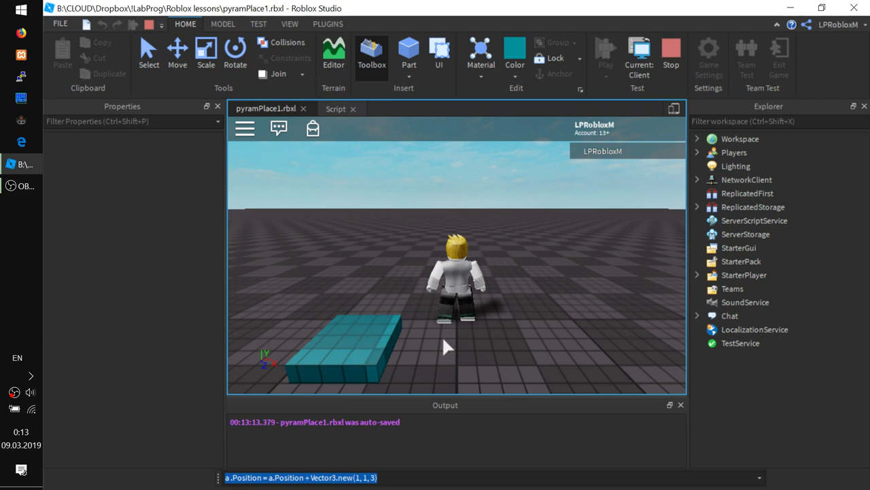
# - Walk the avatar back, build the taller pyramid with the MagicKey, then stop the test
pyautogui.press('a')
pyautogui.press('s')
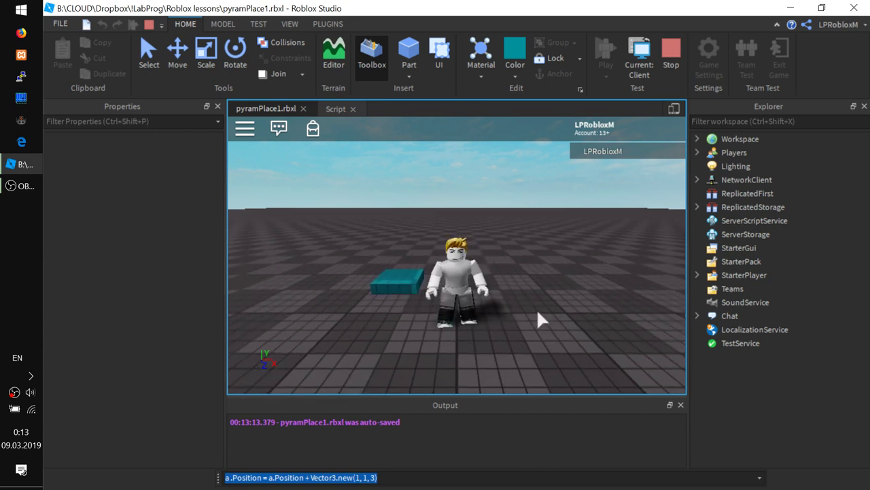
pyautogui.moveTo(537, 308); pyautogui.dragTo(526, 307, button='right')
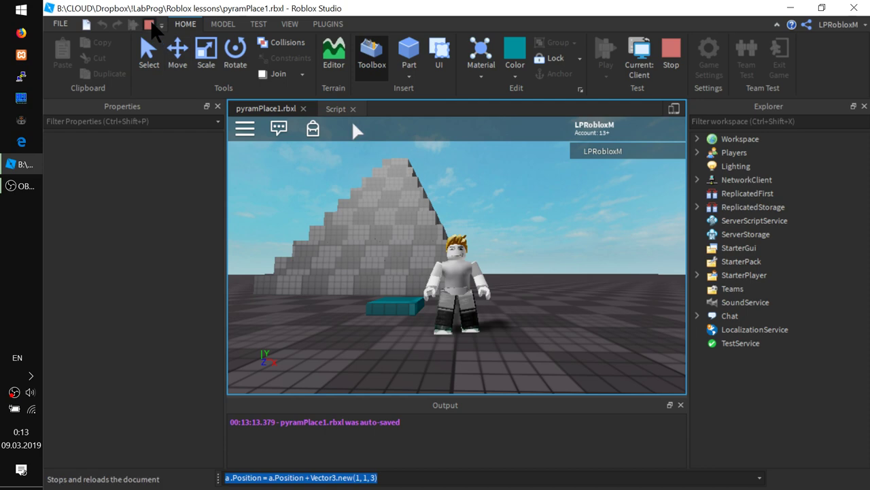
pyautogui.click(672, 54)
# - Change line 14 to 'local heightP = 10' and start a fresh play test
pyautogui.click(333, 108)
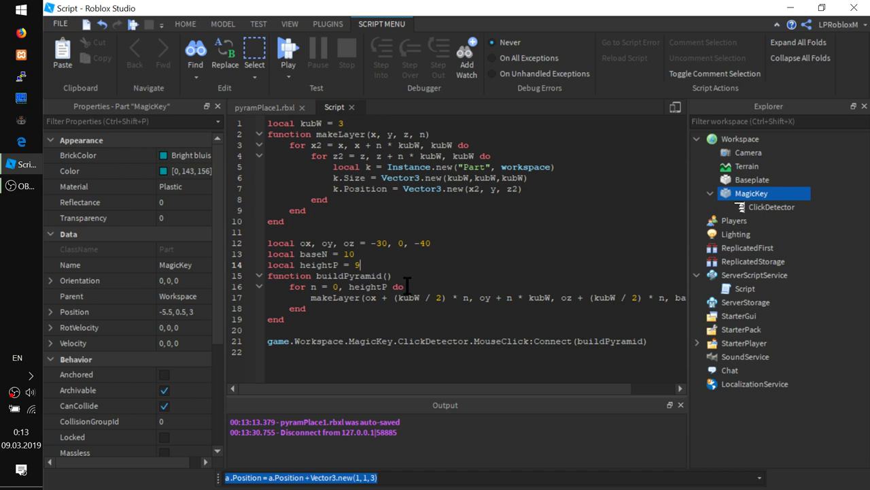
pyautogui.press('BackSpace')
pyautogui.write('10')
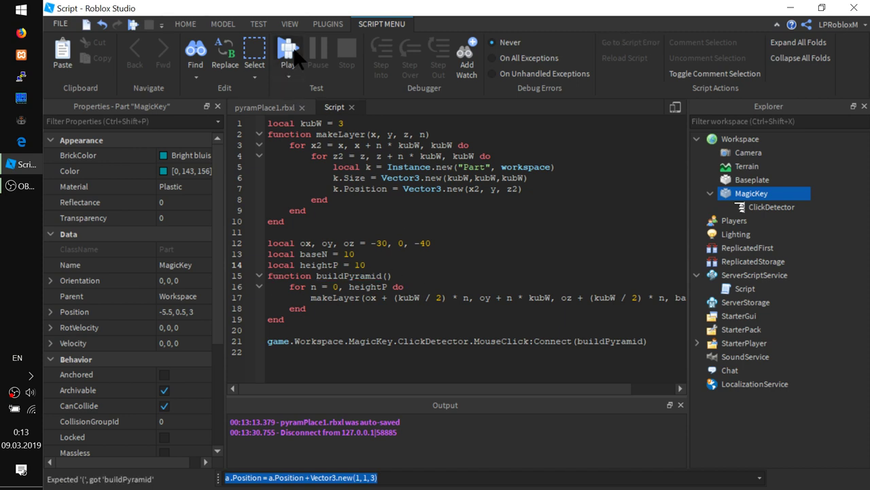
pyautogui.click(294, 54)
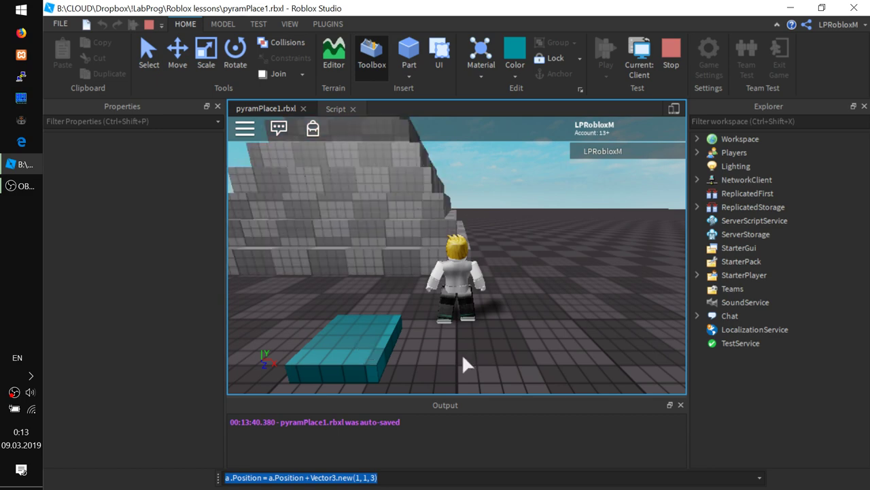
# - Build the taller grey pyramid with the MagicKey, climb the avatar onto its top, then end the test
pyautogui.moveTo(462, 353); pyautogui.dragTo(460, 354, button='right')
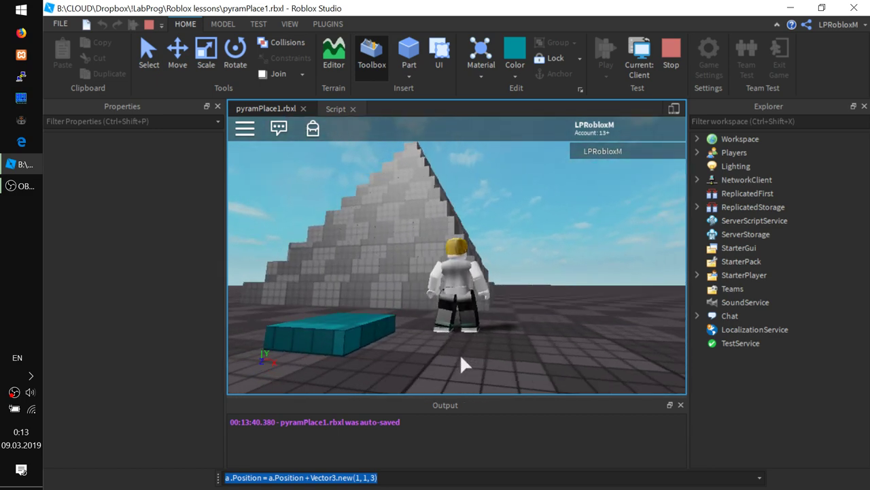
pyautogui.press('a')
pyautogui.press('w')
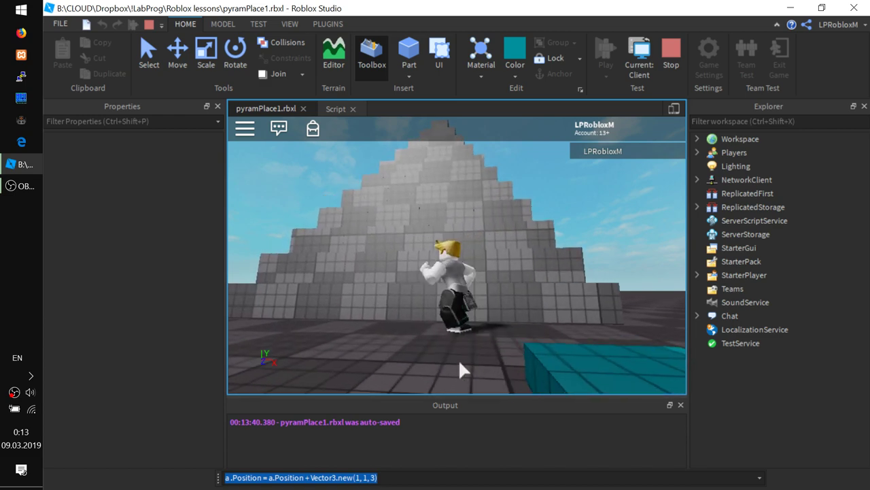
pyautogui.press('d')
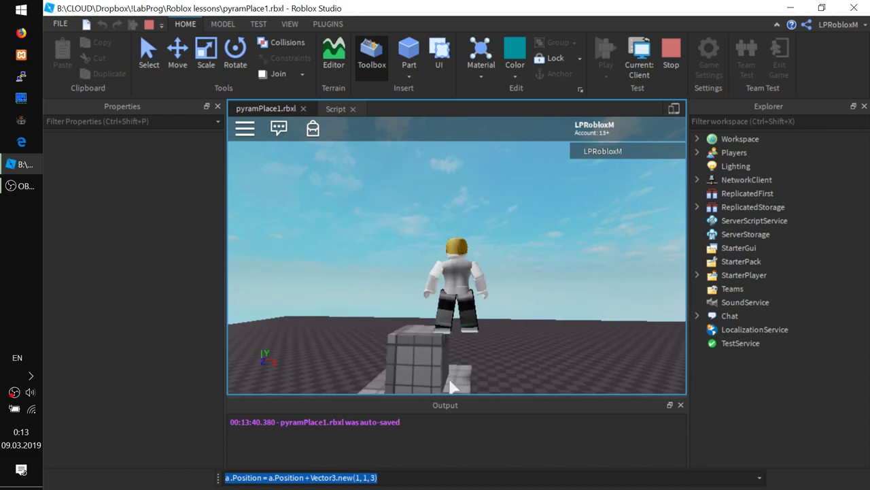
pyautogui.moveTo(451, 370); pyautogui.dragTo(448, 376, button='right')
pyautogui.moveTo(582, 319); pyautogui.dragTo(583, 319, button='right')
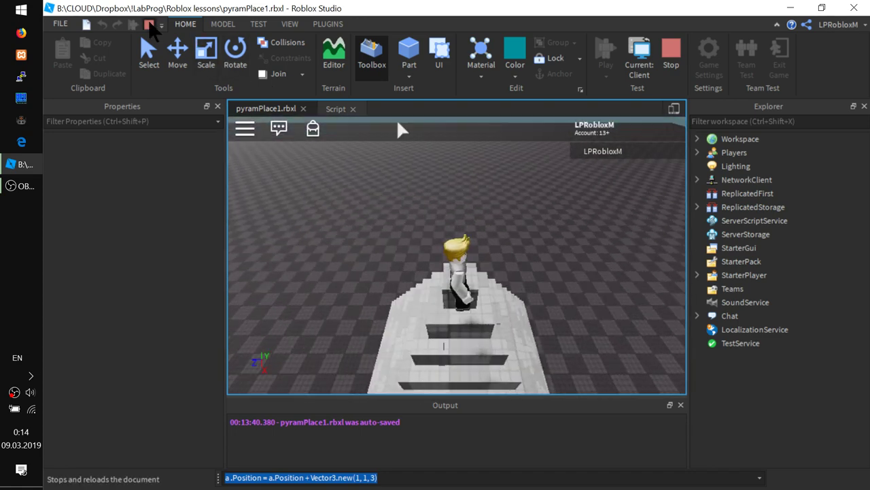
pyautogui.click(671, 54)
# - Add 'local bc = BrickColor.Random()' as the first line of makeLayer
pyautogui.click(327, 109)
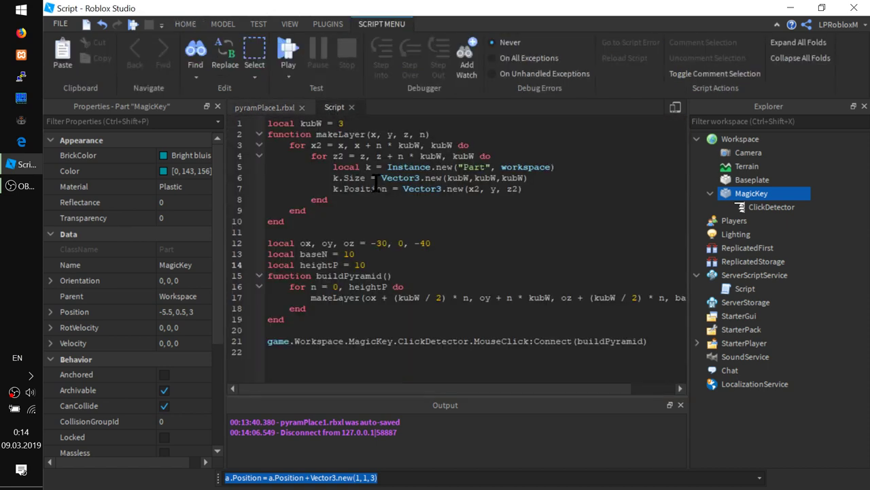
pyautogui.click(484, 145)
pyautogui.press('Return')
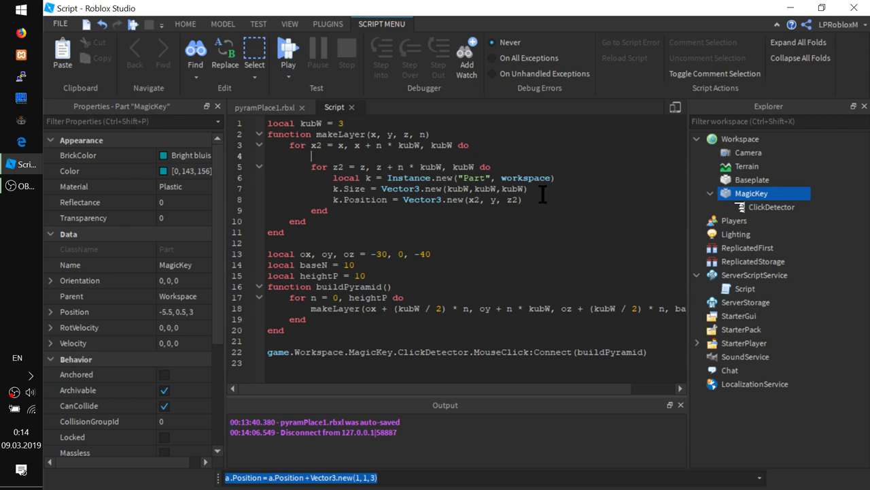
pyautogui.hotkey('ctrl', 'z')
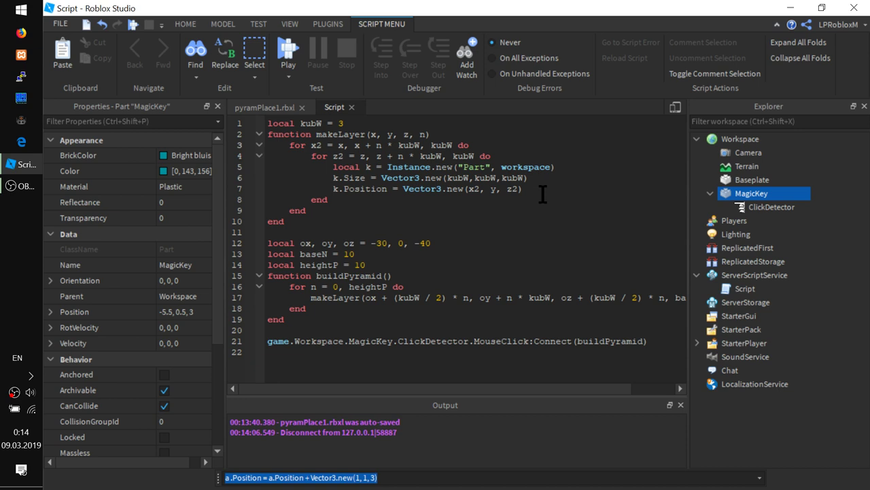
pyautogui.click(454, 135)
pyautogui.press('Return')
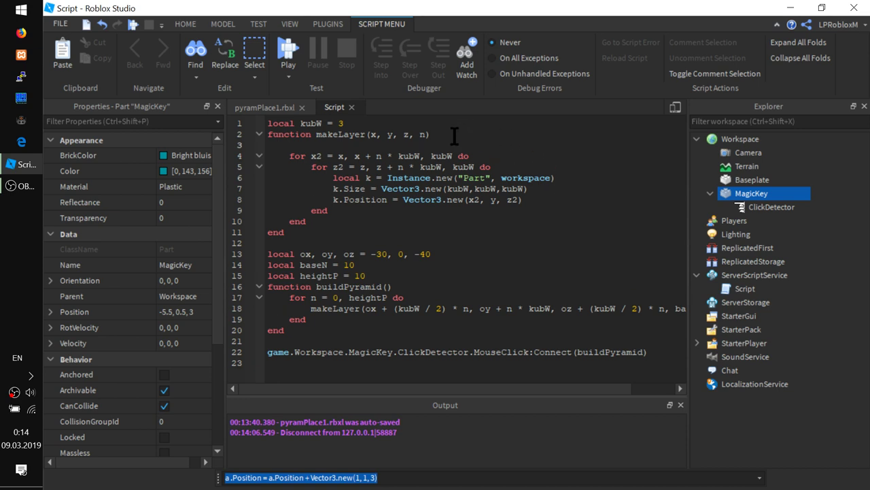
pyautogui.write('local')
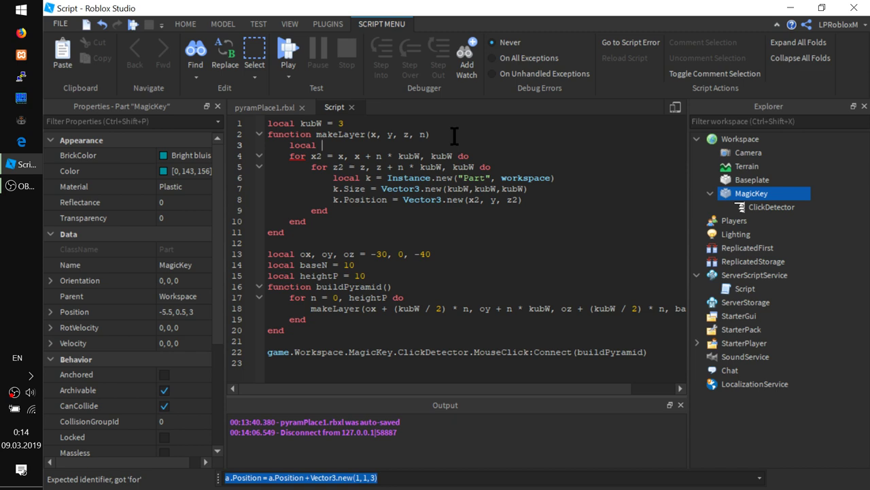
pyautogui.write(' bc')
pyautogui.write(' = ')
pyautogui.write('B')
pyautogui.press('Tab')
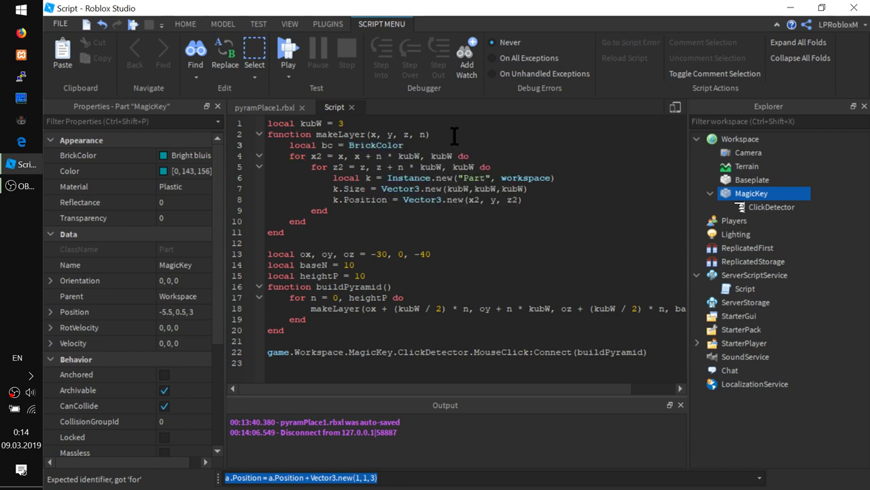
pyautogui.write('.R')
pyautogui.press('Tab')
pyautogui.write('()')
# - Add 'k.BrickColor = bc' below the k.Position line, then start a play test
pyautogui.moveTo(334, 199); pyautogui.dragTo(384, 197)
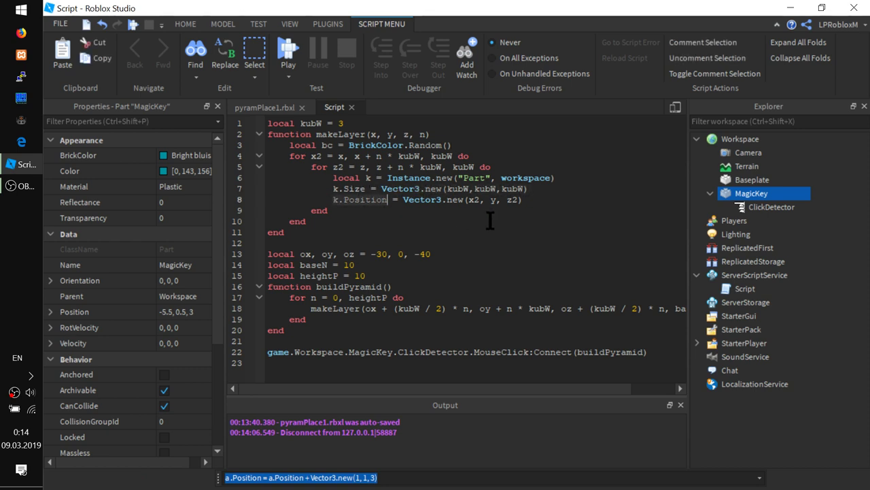
pyautogui.click(527, 199)
pyautogui.press('Return')
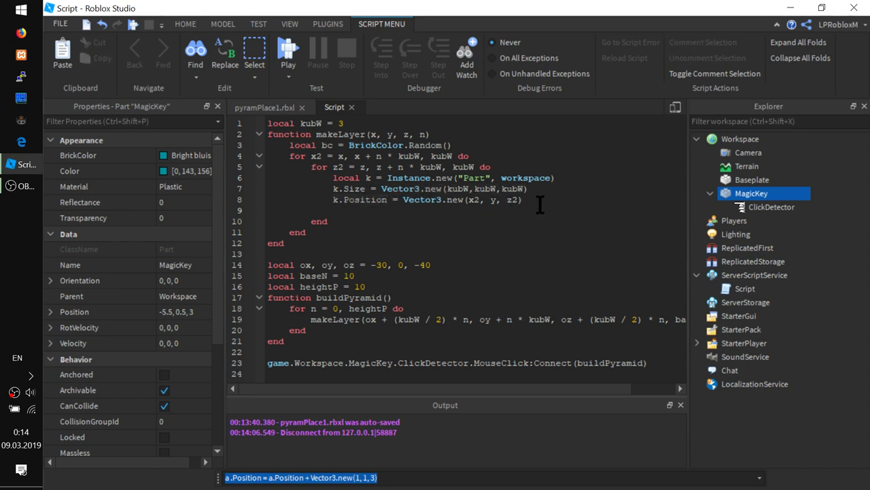
pyautogui.write('k.Position')
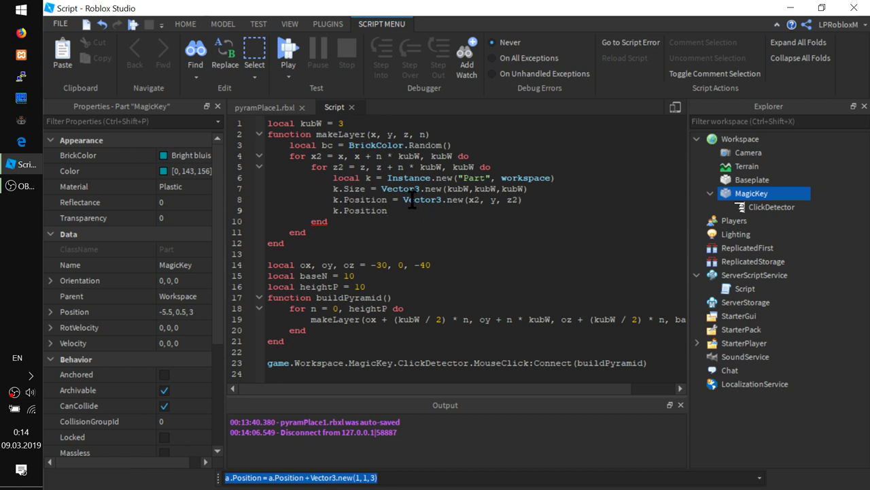
pyautogui.doubleClick(362, 200)
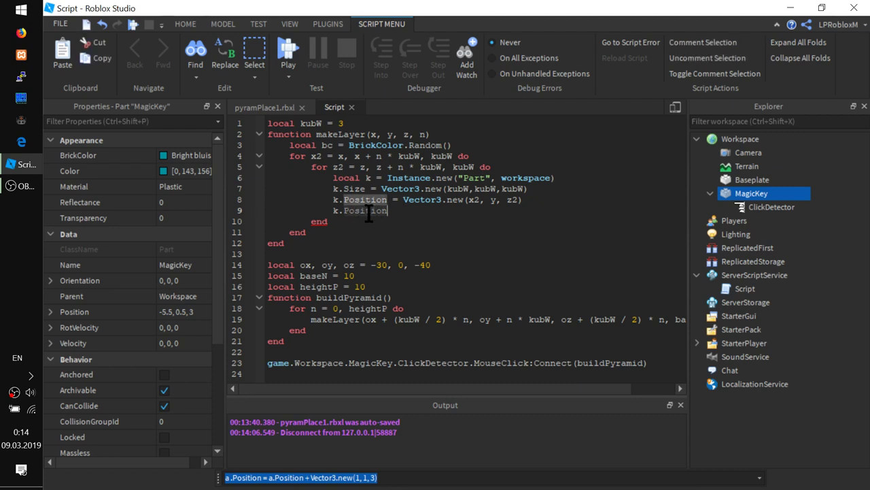
pyautogui.click(369, 211)
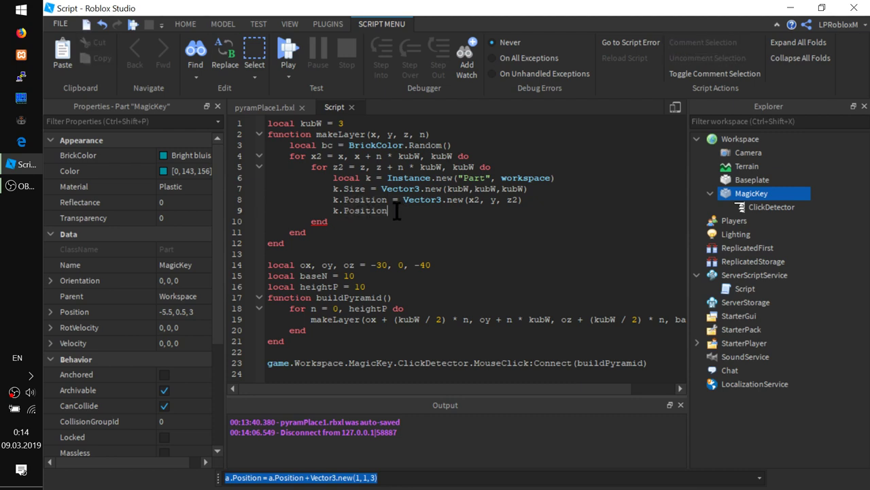
pyautogui.doubleClick(375, 211)
pyautogui.write('B')
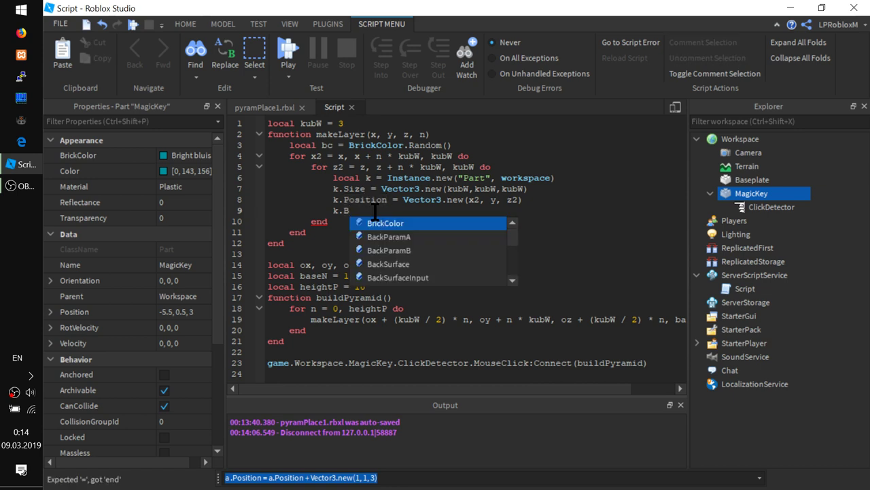
pyautogui.press('Tab')
pyautogui.write('= ')
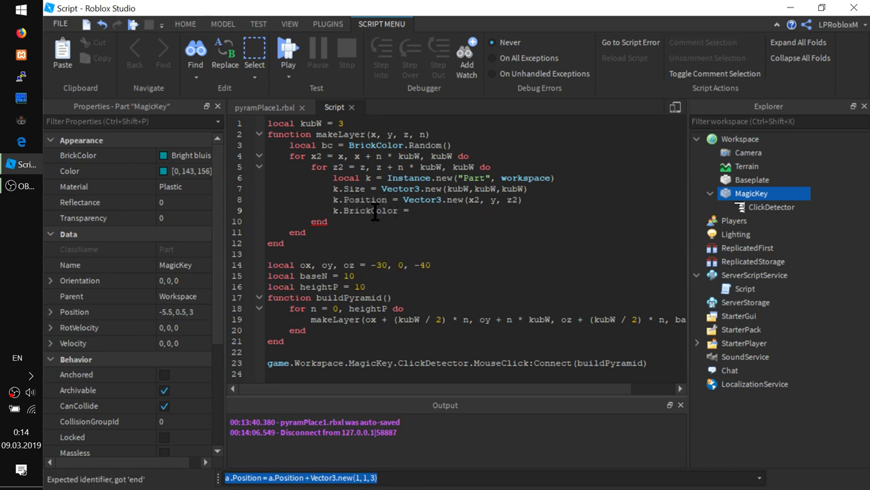
pyautogui.write('bc')
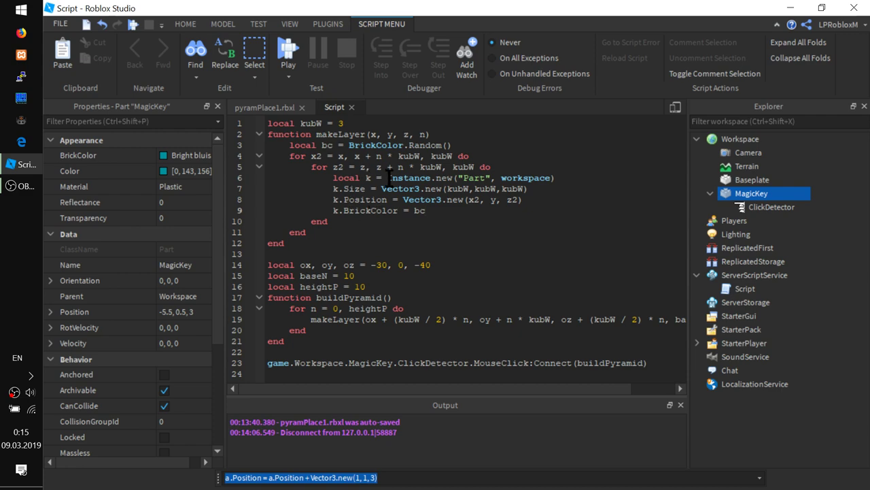
pyautogui.click(286, 61)
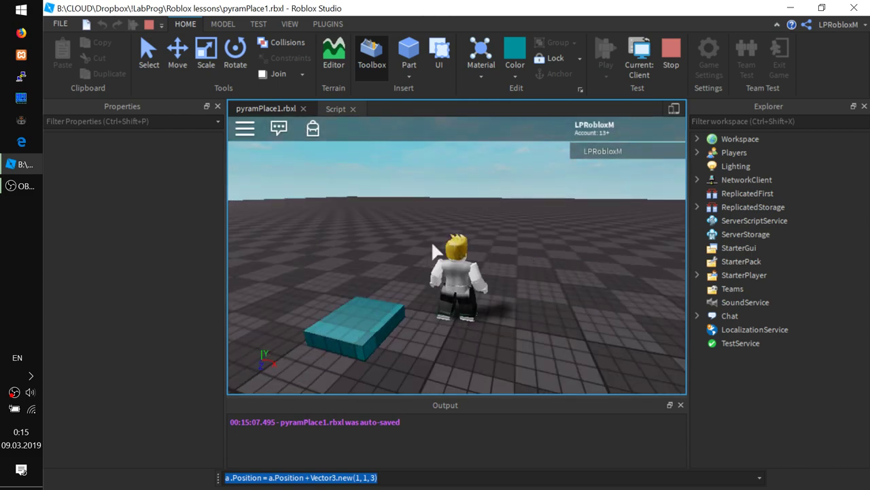
# - Climb the avatar up the pyramid's tiers to the blue top block, look down, then stop the test
pyautogui.press('s')
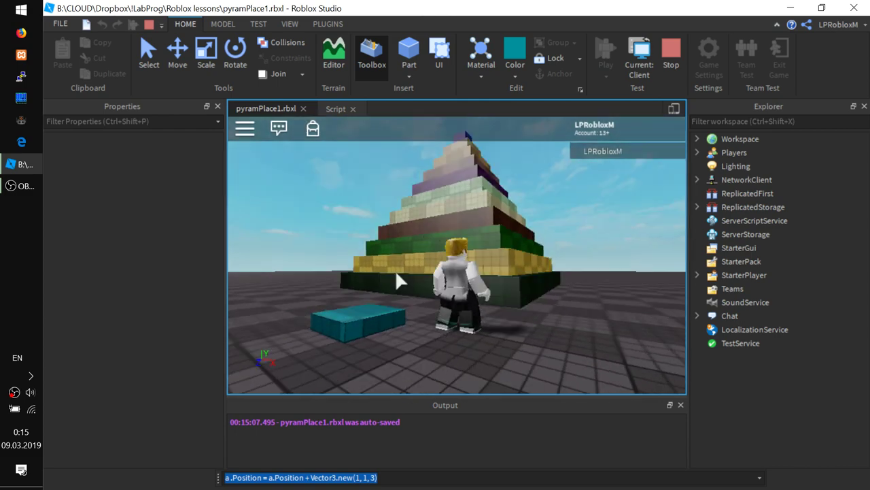
pyautogui.press('w')
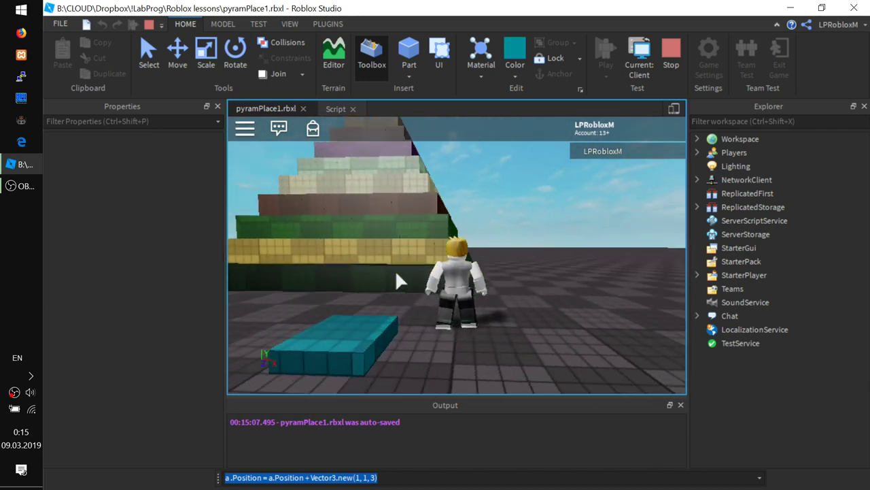
pyautogui.press('w')
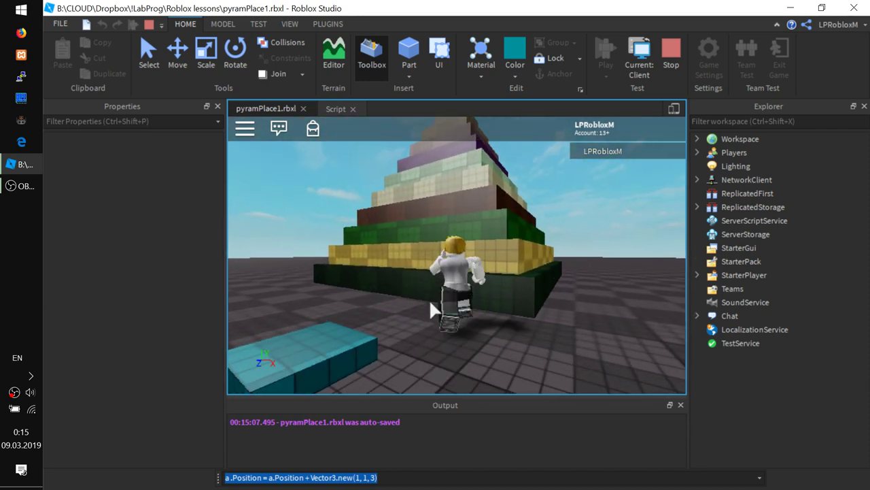
pyautogui.press('w')
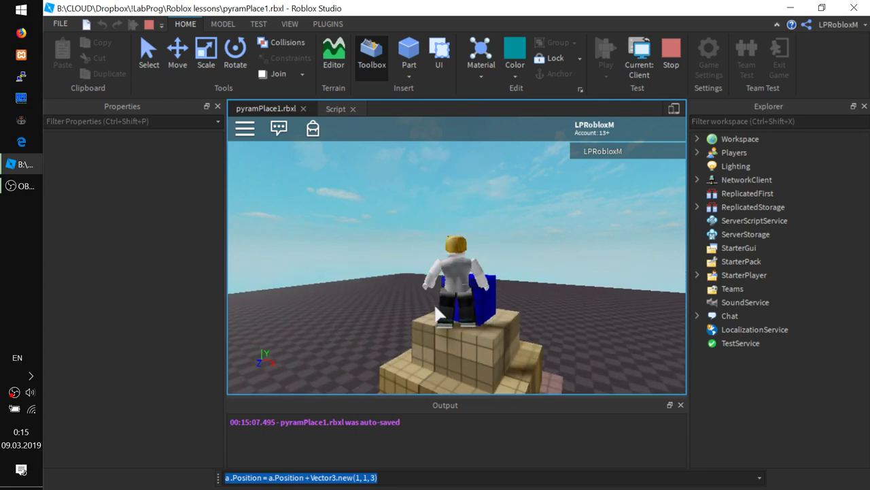
pyautogui.press('space')
pyautogui.moveTo(527, 324); pyautogui.dragTo(529, 330, button='right')
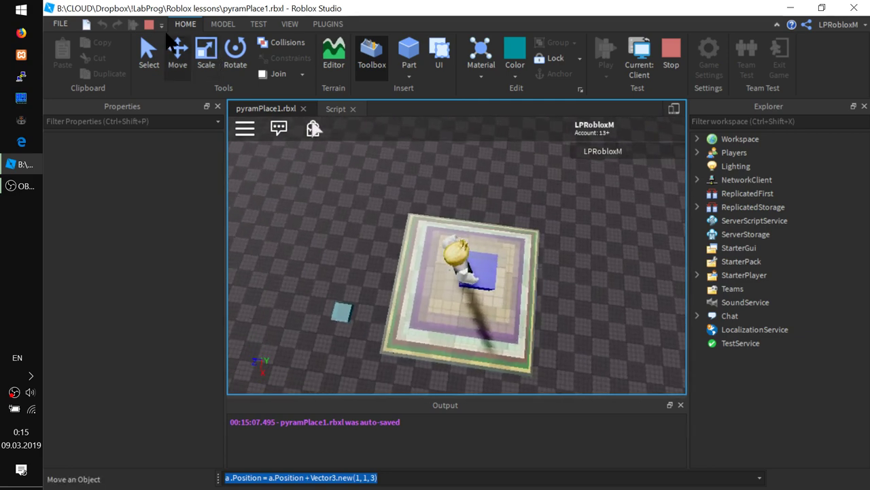
pyautogui.click(150, 25)
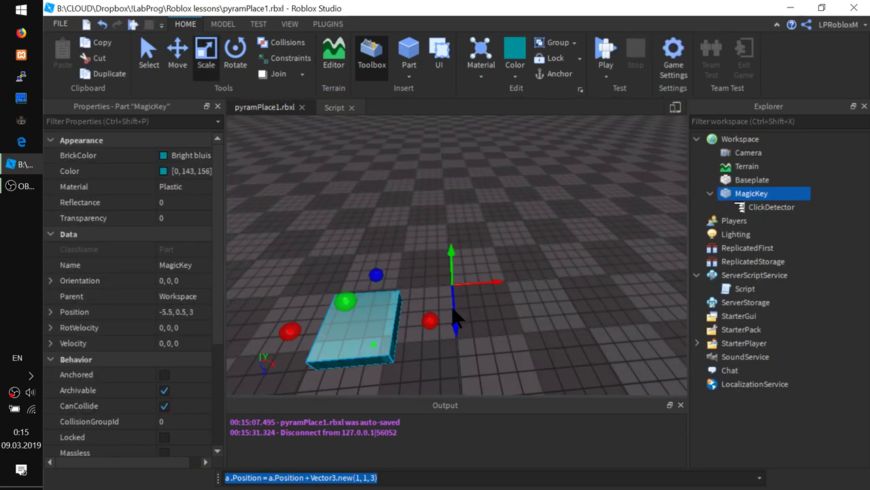
# - Move 'local bc = BrickColor.Random()' under the 'for x2' line with corrected indentation, then play-test
pyautogui.click(327, 110)
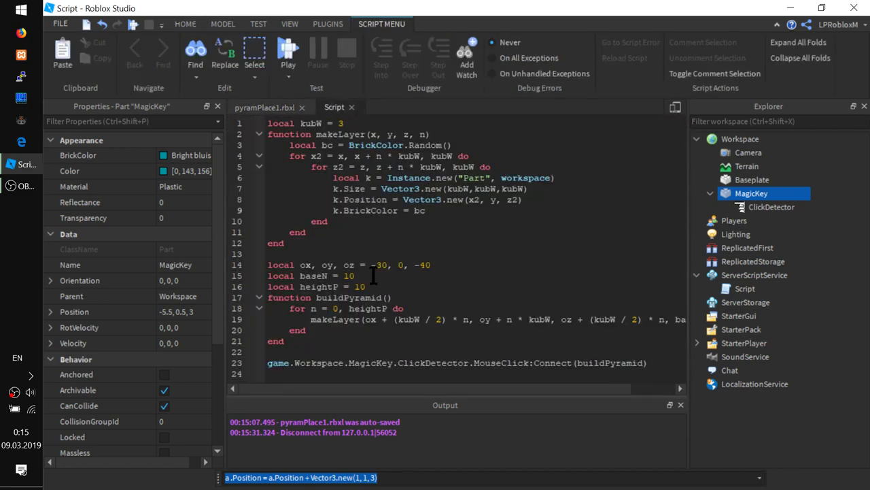
pyautogui.write('--')
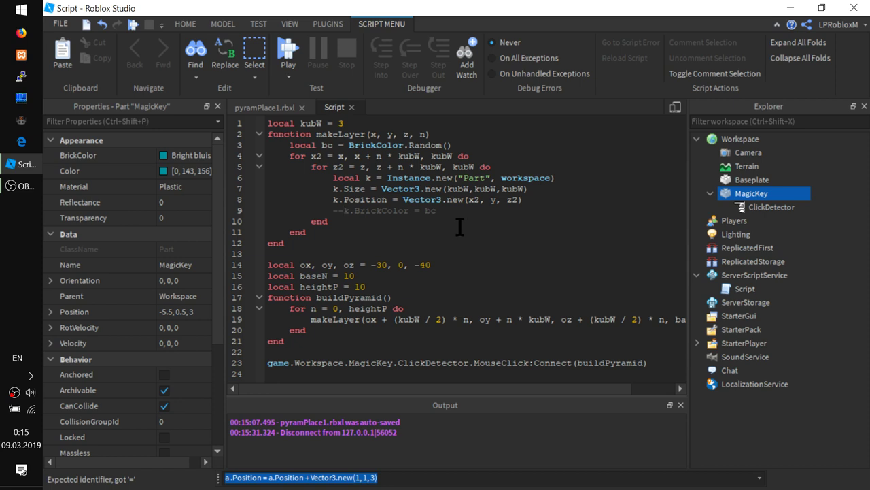
pyautogui.press('BackSpace')
pyautogui.press('BackSpace')
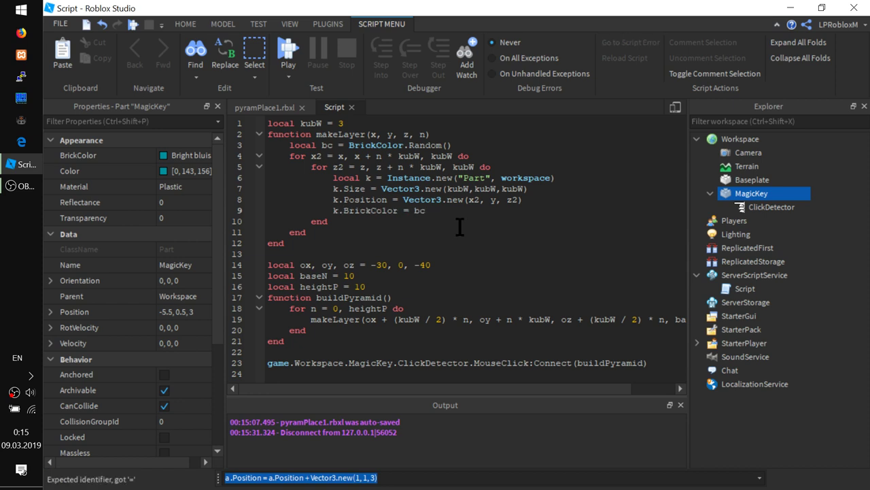
pyautogui.moveTo(462, 146); pyautogui.dragTo(264, 153)
pyautogui.hotkey('ctrl', 'c')
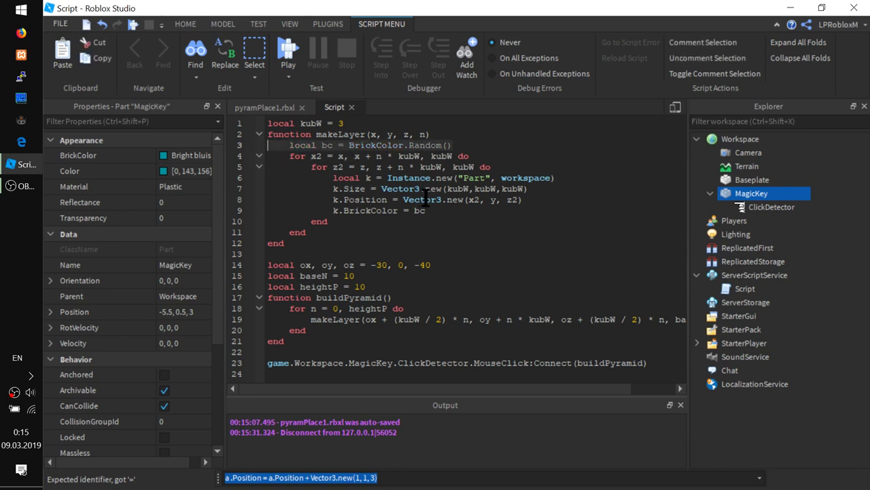
pyautogui.press('BackSpace')
pyautogui.press('BackSpace')
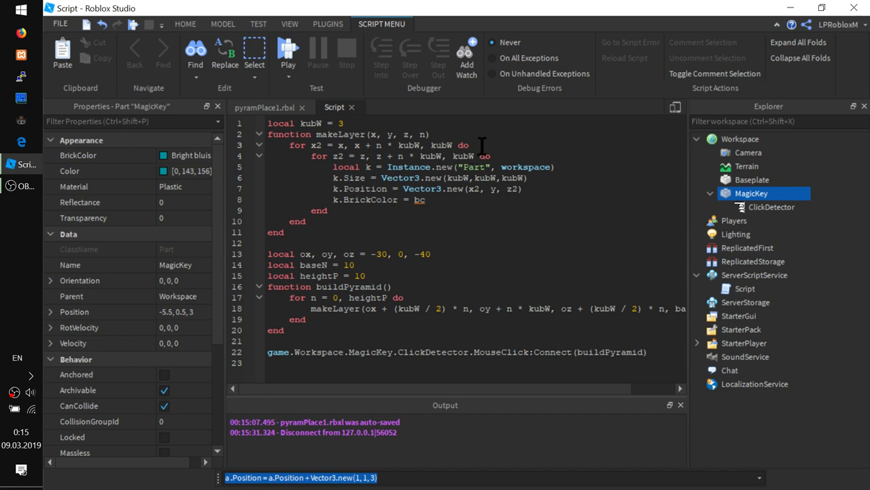
pyautogui.hotkey('ctrl', 'v')
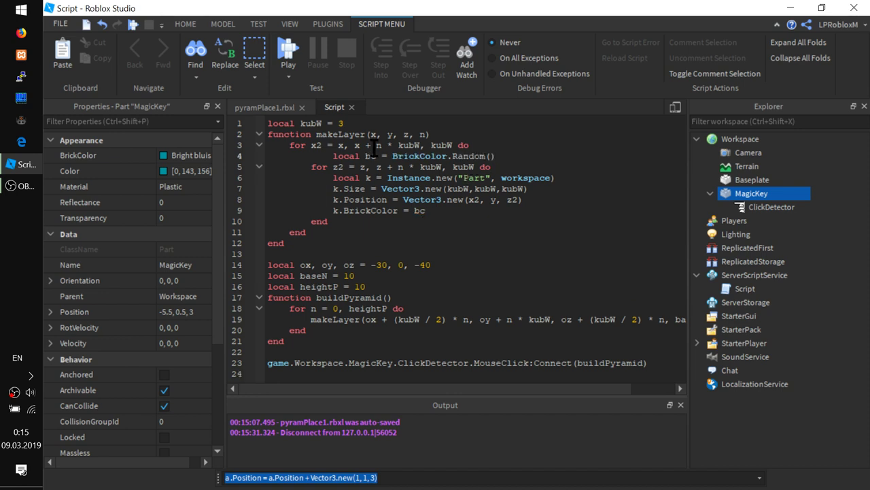
pyautogui.press('BackSpace')
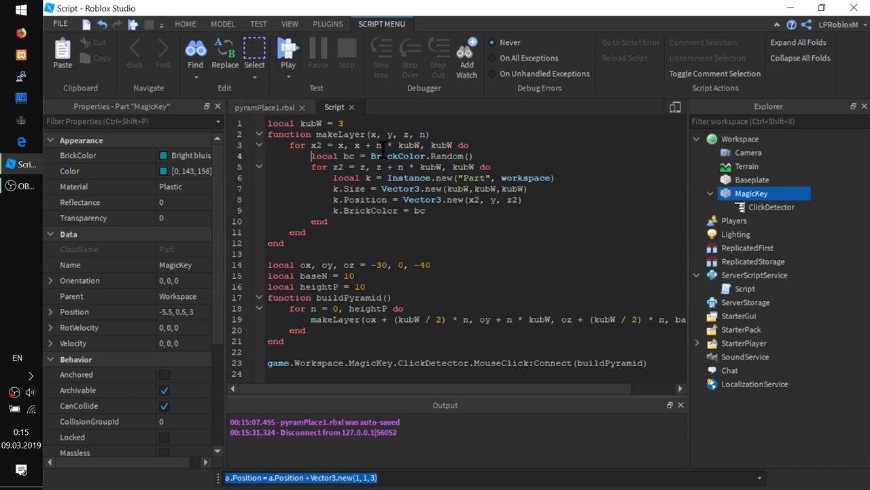
pyautogui.click(287, 50)
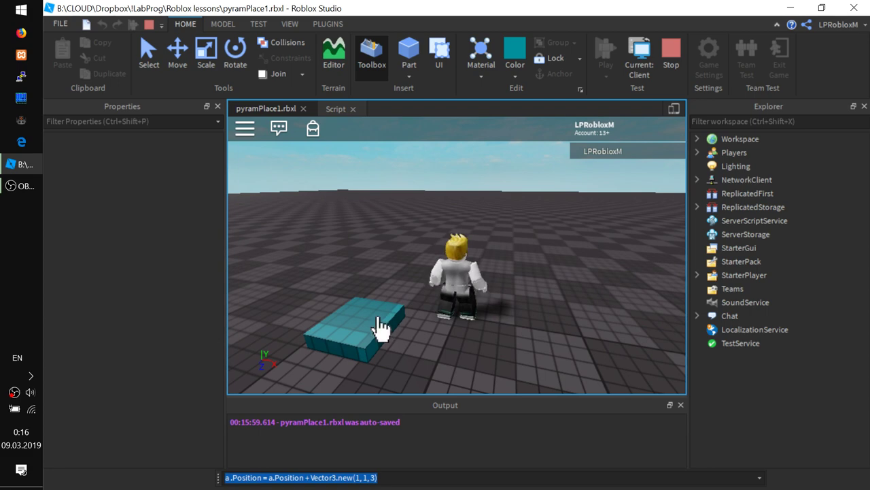
# - Walk the avatar around the row-coloured pyramid to the teal MagicKey block, then stop the test
pyautogui.press('w')
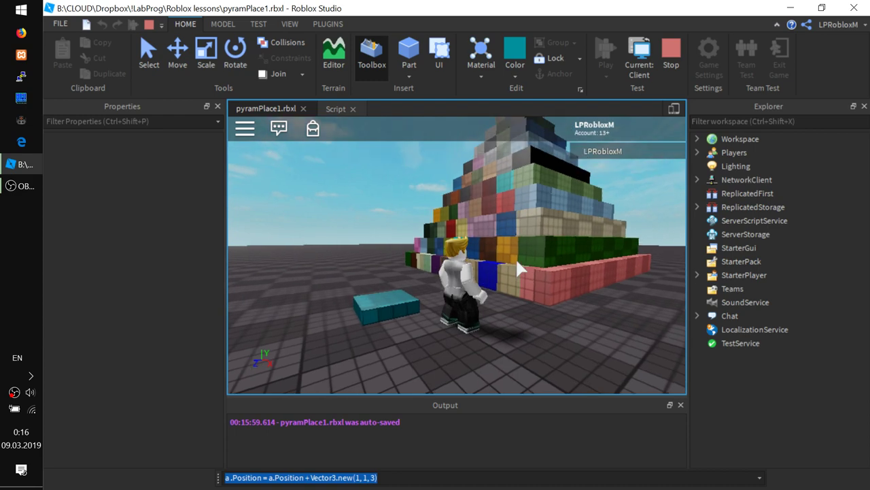
pyautogui.press('d')
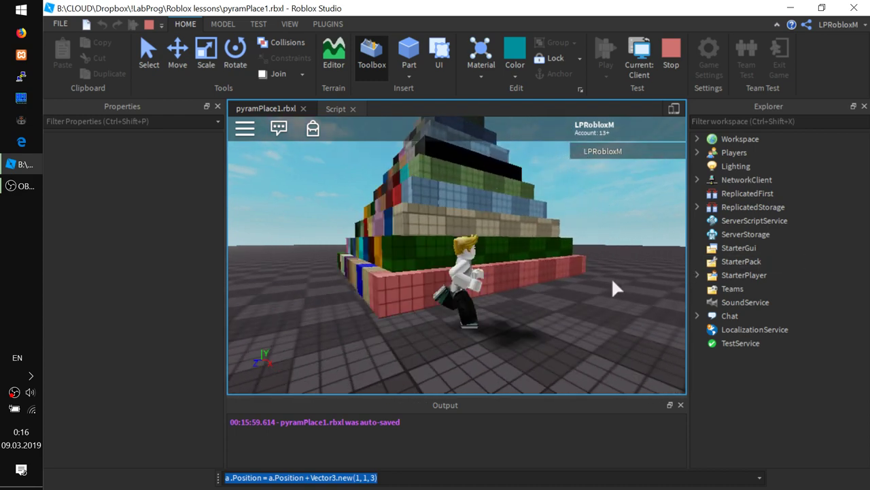
pyautogui.press('w')
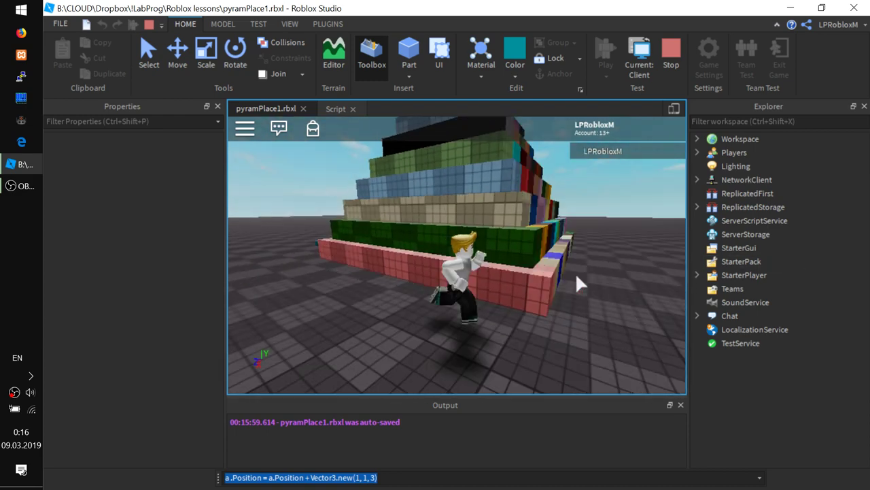
pyautogui.press('w')
pyautogui.press('a')
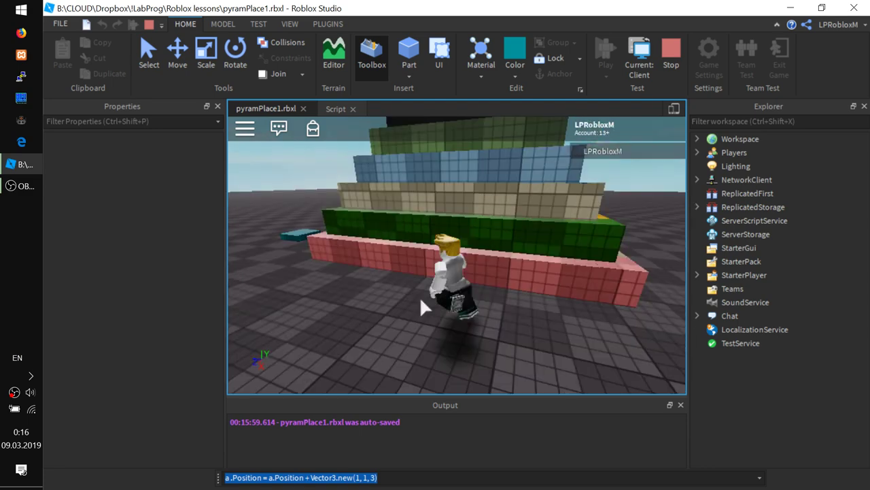
pyautogui.press('a')
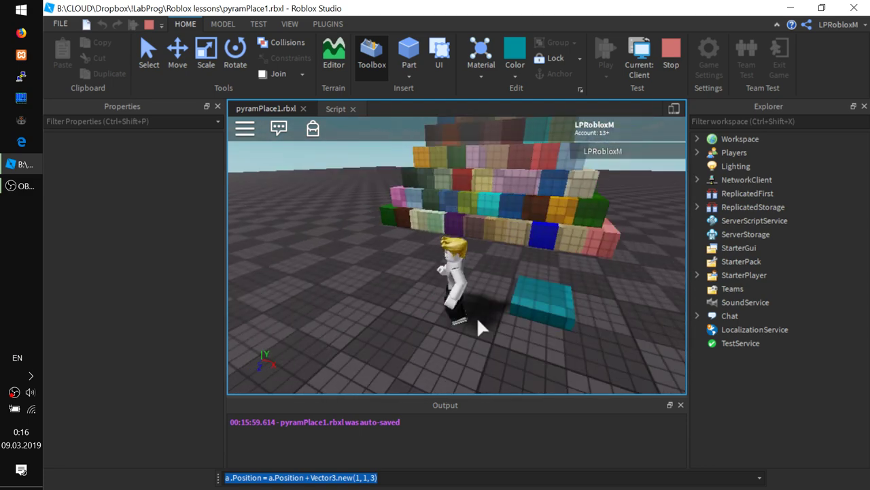
pyautogui.press('s')
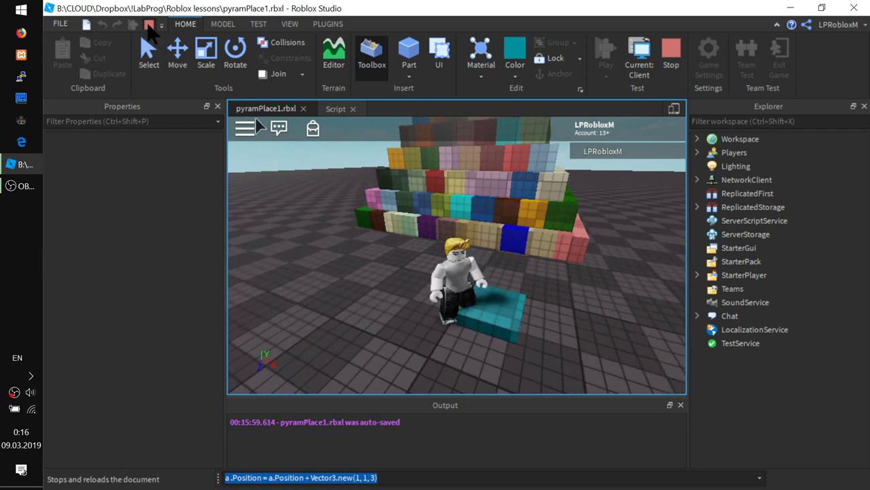
pyautogui.click(148, 27)
# - Move the 'local bc = BrickColor.Random()' line from the x2 loop into the z2 loop, then play-test
pyautogui.click(331, 108)
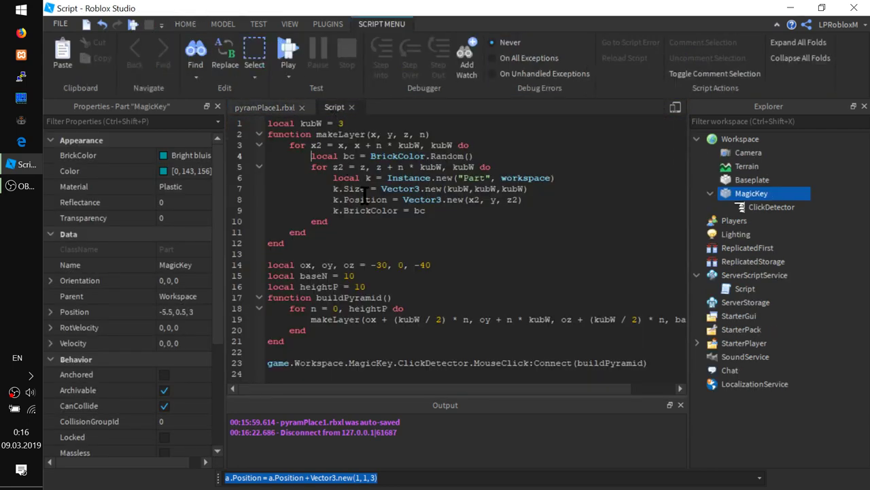
pyautogui.moveTo(311, 155); pyautogui.dragTo(484, 156)
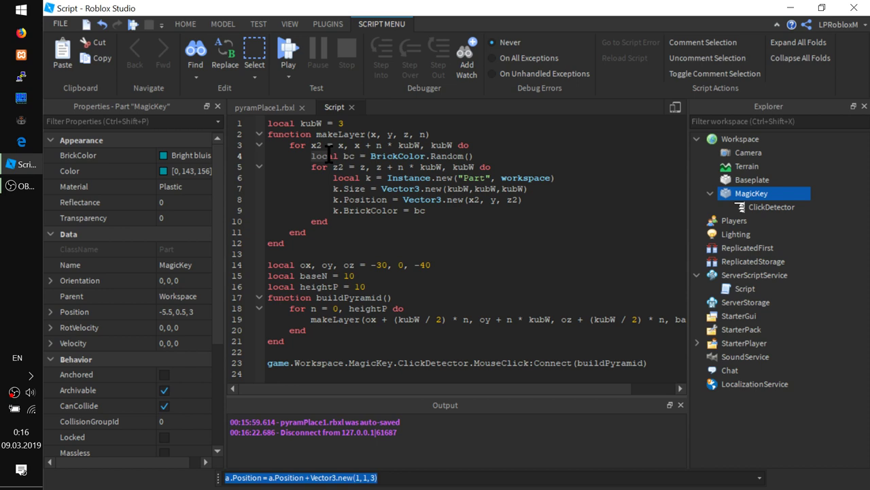
pyautogui.click(499, 170)
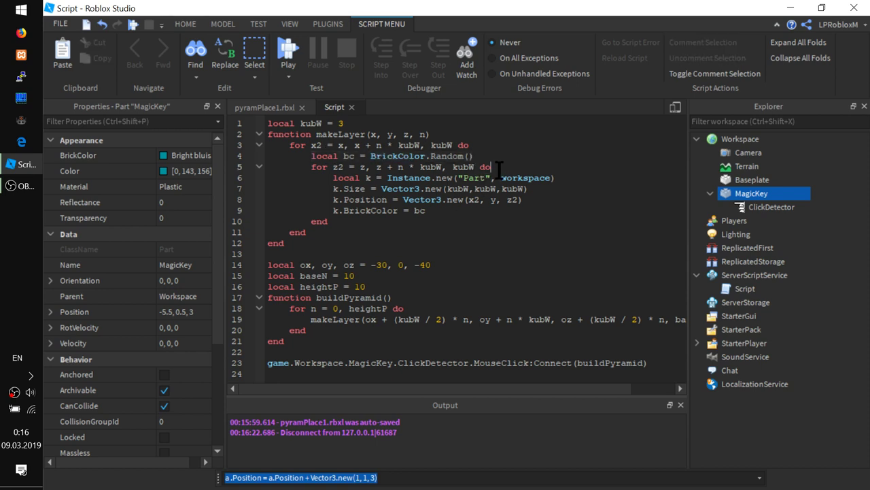
pyautogui.press('Return')
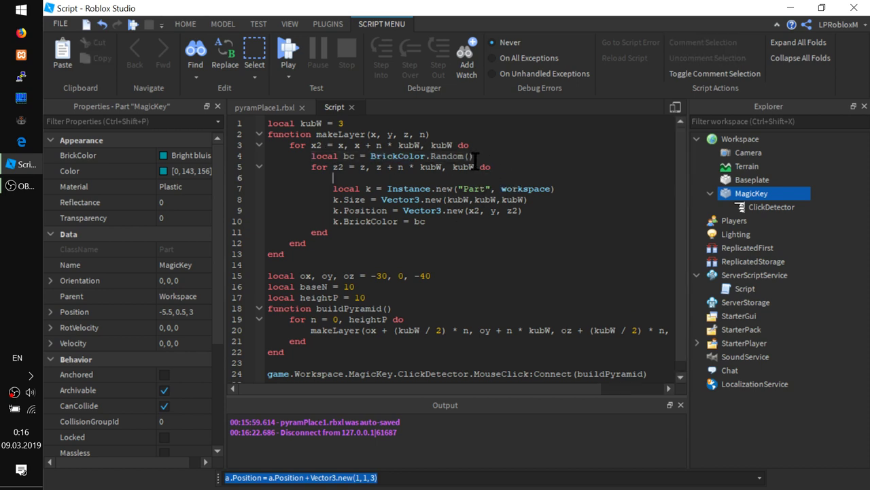
pyautogui.moveTo(478, 157); pyautogui.dragTo(308, 156)
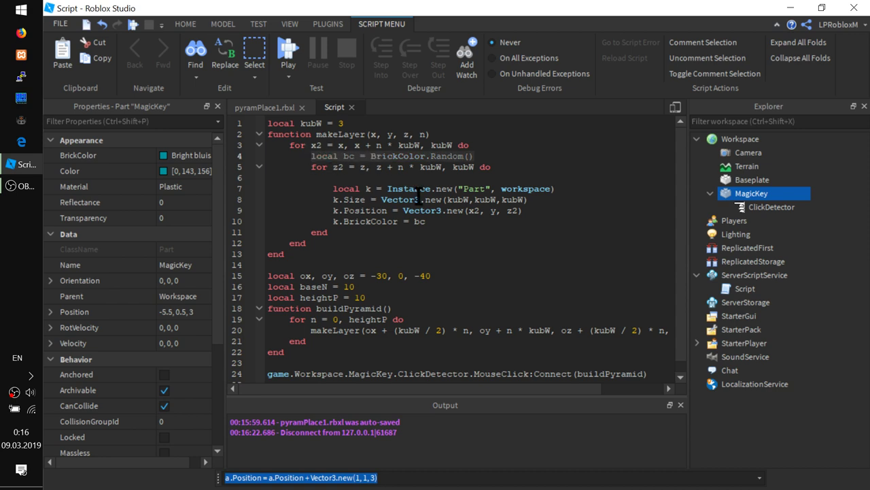
pyautogui.press('BackSpace')
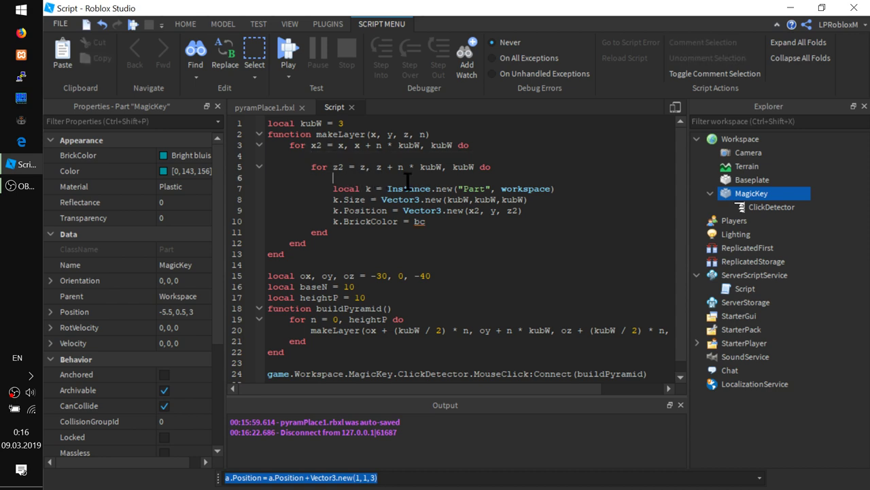
pyautogui.hotkey('ctrl', 'v')
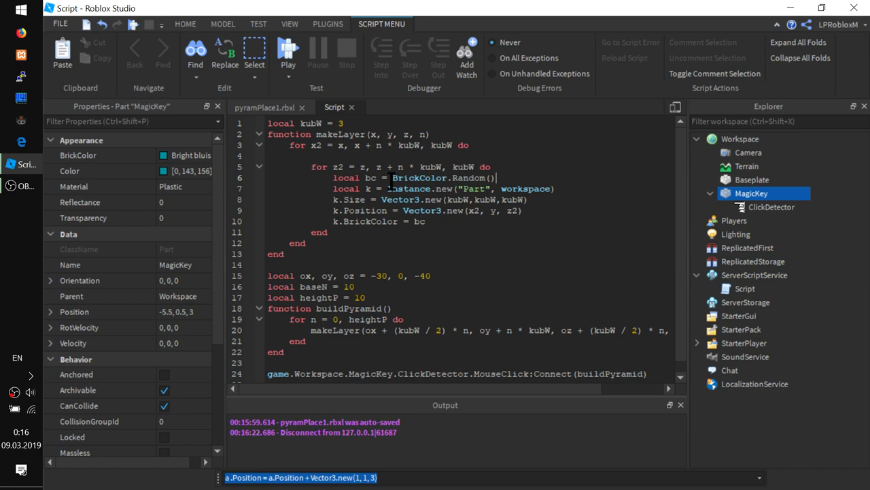
pyautogui.click(302, 60)
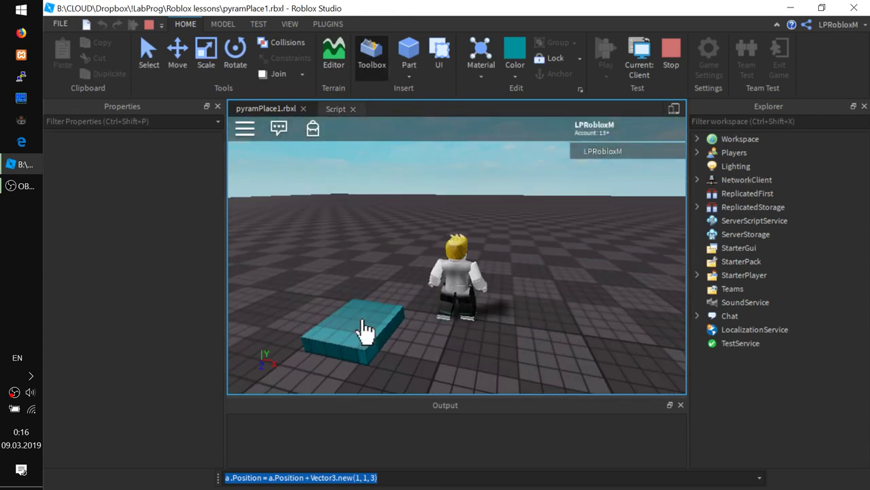
# - Turn the camera to view the randomly coloured pyramid, stop with Shift+F5, and return to the script
pyautogui.moveTo(509, 261); pyautogui.dragTo(529, 250, button='right')
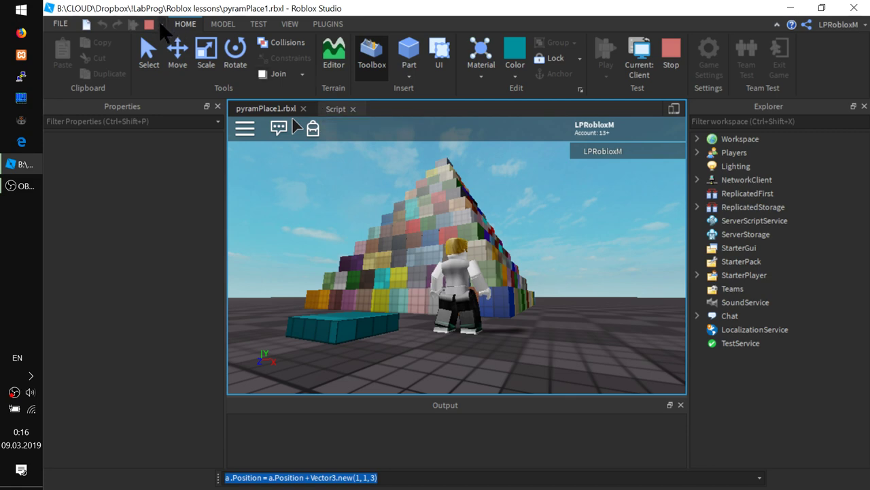
pyautogui.hotkey('shift', 'F5')
pyautogui.click(332, 108)
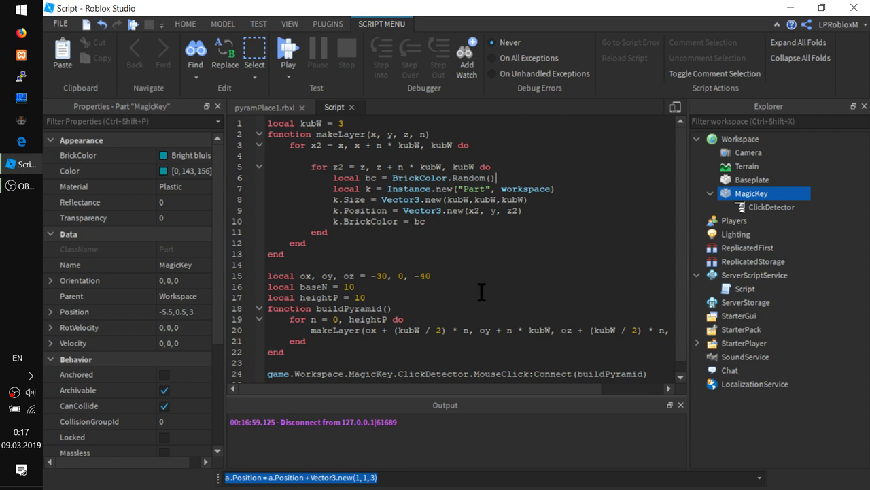
pyautogui.click(6, 268)
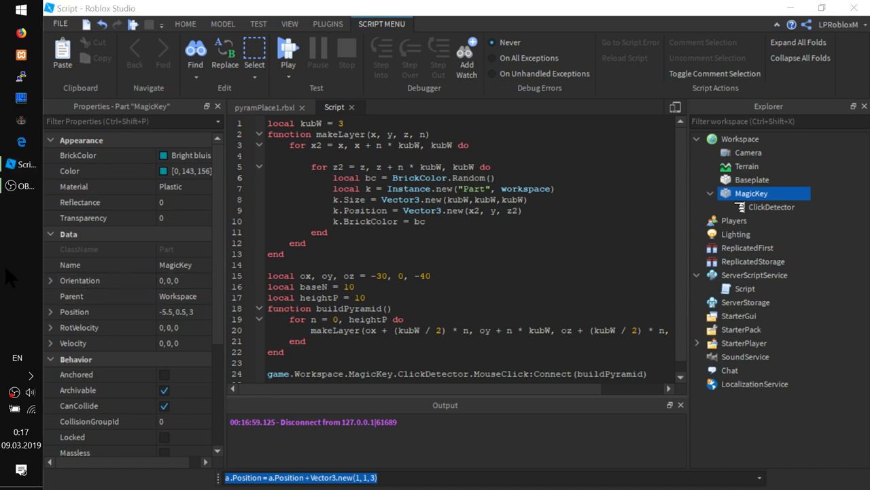